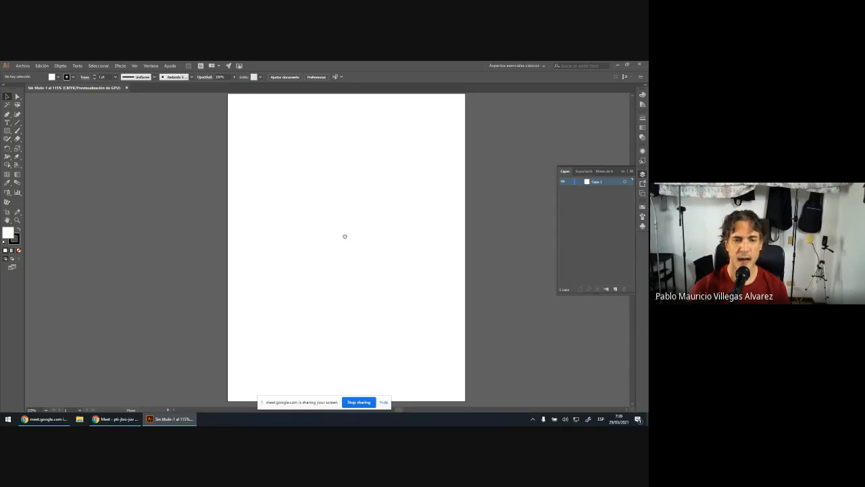
# Practise panning and zooming the blank artboard in and out, finishing at 100% magnification.
pyautogui.moveTo(344, 236); pyautogui.dragTo(323, 241)
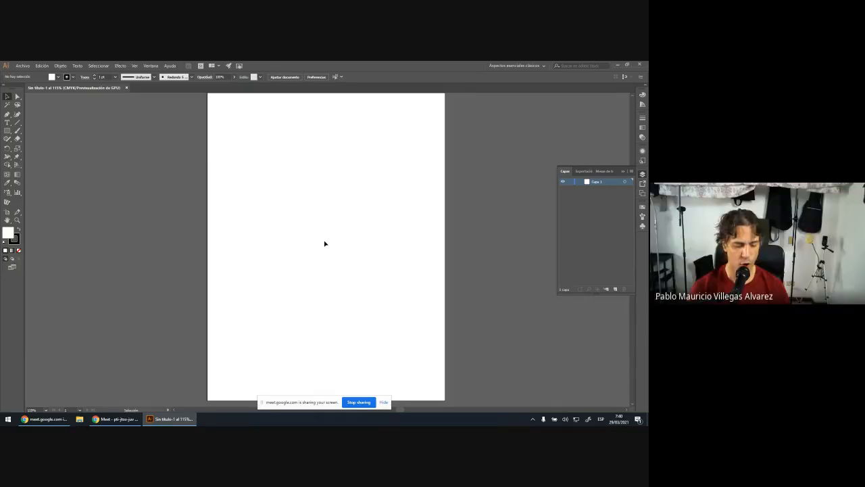
pyautogui.hotkey('ctrl', '+')
pyautogui.hotkey('ctrl', '+')
pyautogui.hotkey('ctrl', '+')
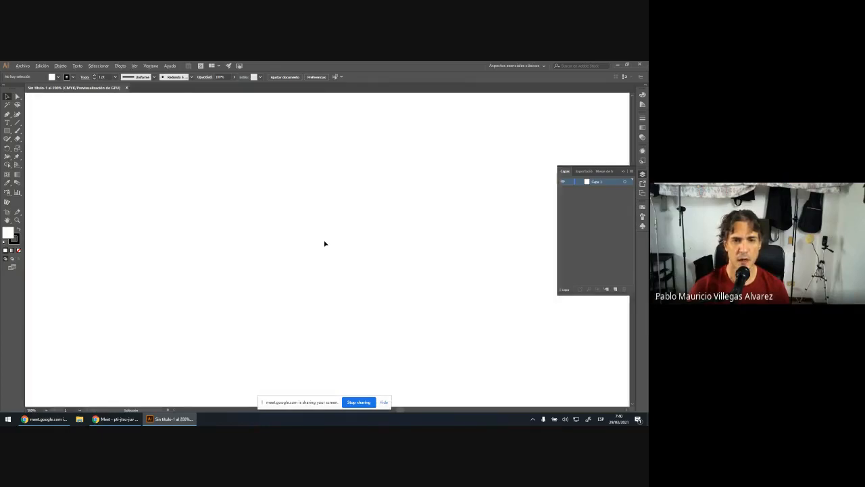
pyautogui.hotkey('ctrl', '-')
pyautogui.hotkey('ctrl', '-')
pyautogui.hotkey('ctrl', '-')
pyautogui.hotkey('ctrl', '-')
pyautogui.hotkey('ctrl', '-')
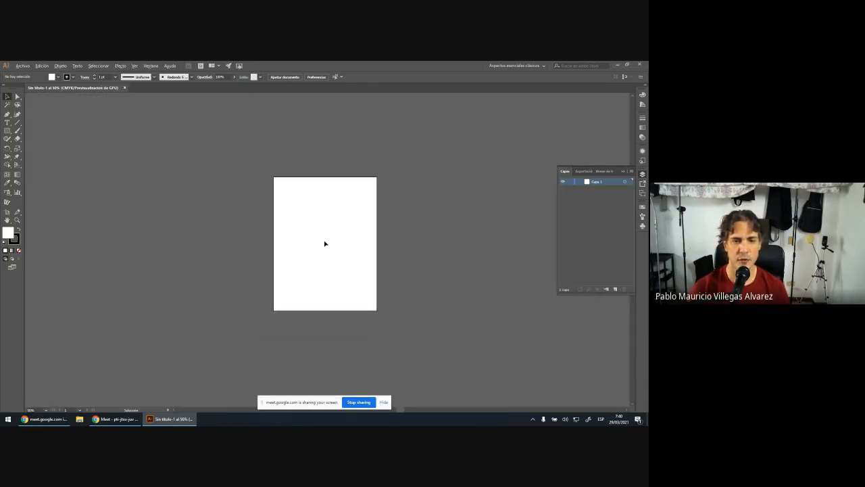
pyautogui.hotkey('ctrl', '+')
pyautogui.hotkey('ctrl', '+')
pyautogui.hotkey('ctrl', '+')
pyautogui.hotkey('ctrl', '-')
pyautogui.hotkey('ctrl', '-')
pyautogui.hotkey('ctrl', '-')
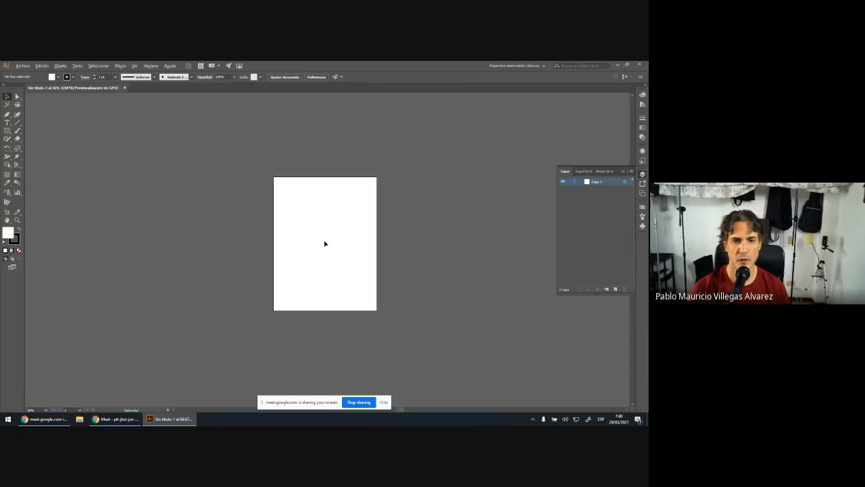
pyautogui.hotkey('ctrl', '+')
pyautogui.hotkey('ctrl', '+')
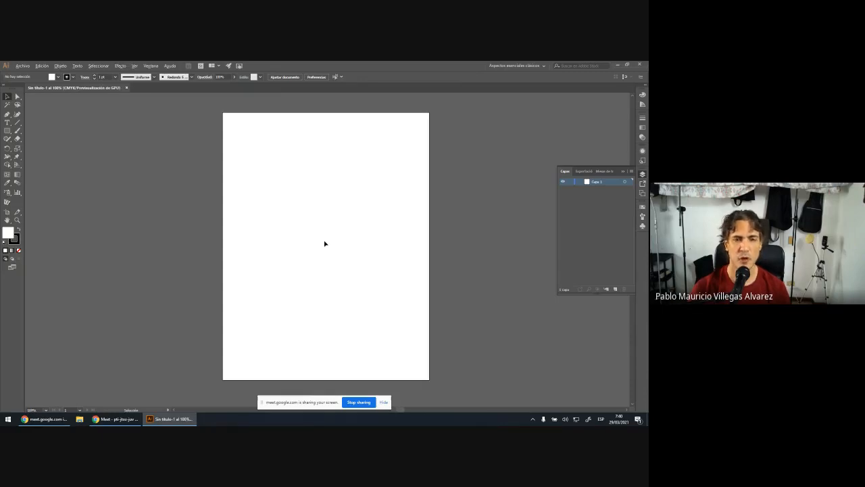
pyautogui.hotkey('ctrl', '+')
pyautogui.hotkey('ctrl', '-')
pyautogui.hotkey('ctrl', '+')
pyautogui.hotkey('ctrl', '+')
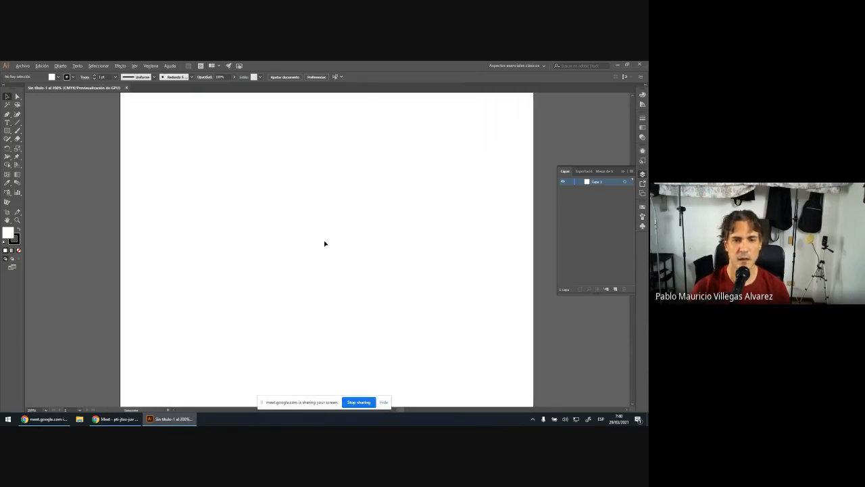
pyautogui.hotkey('ctrl', '-')
pyautogui.hotkey('ctrl', '-')
pyautogui.hotkey('ctrl', '-')
pyautogui.hotkey('ctrl', '+')
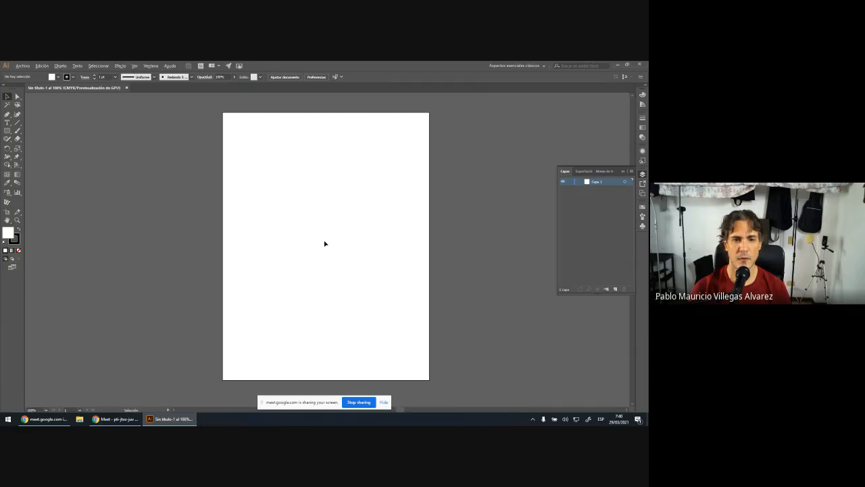
pyautogui.hotkey('ctrl', '+')
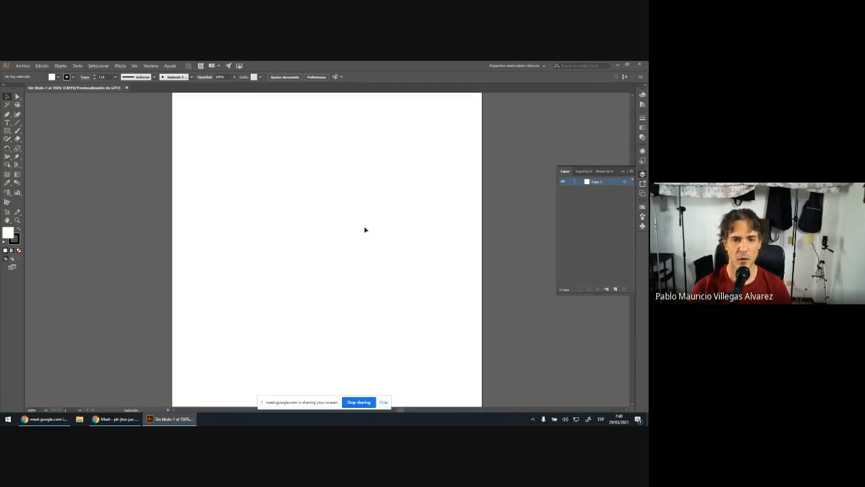
pyautogui.hotkey('ctrl', '-')
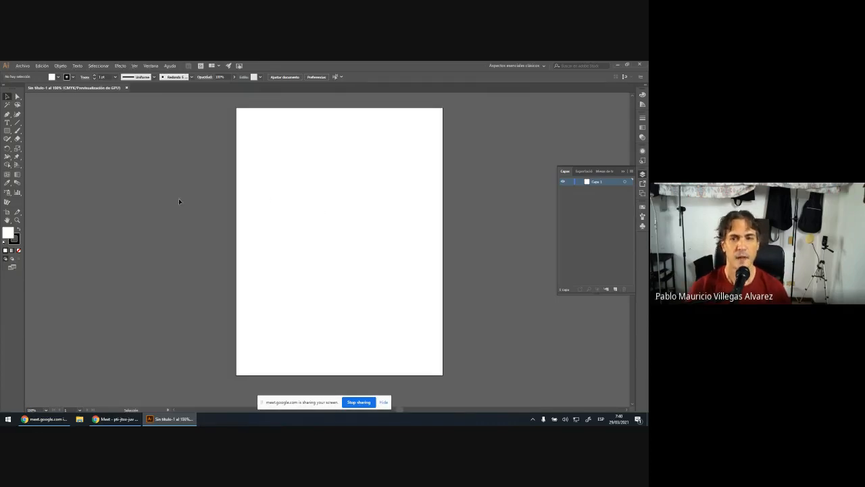
pyautogui.click(589, 227)
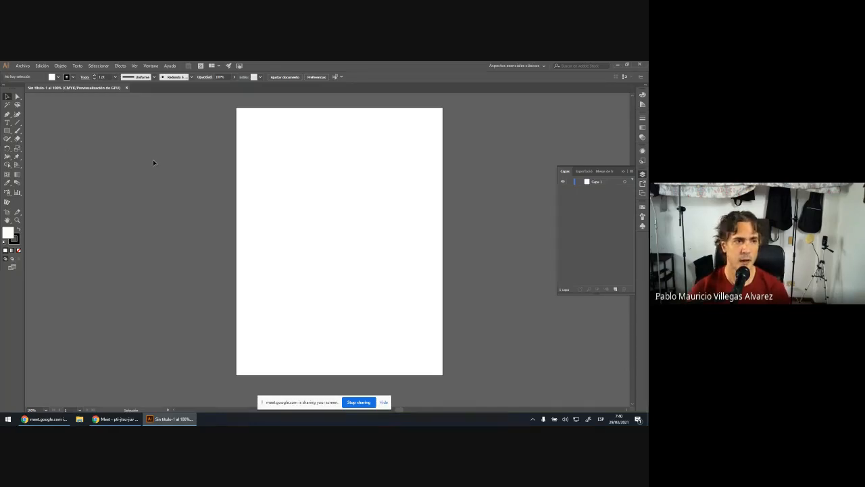
# Try the Rectangle tool with a rectangle about 53 by 38 mm and a square about 111 mm wide, removing each trial.
pyautogui.click(7, 132)
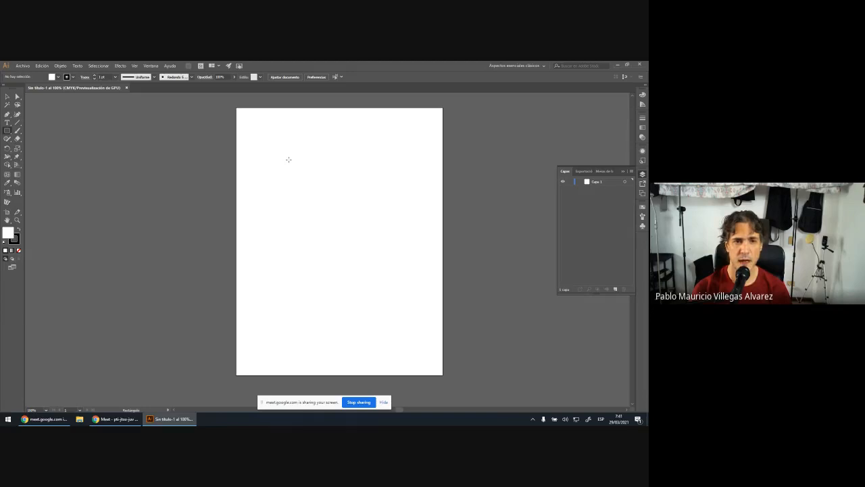
pyautogui.moveTo(288, 159); pyautogui.dragTo(341, 195)
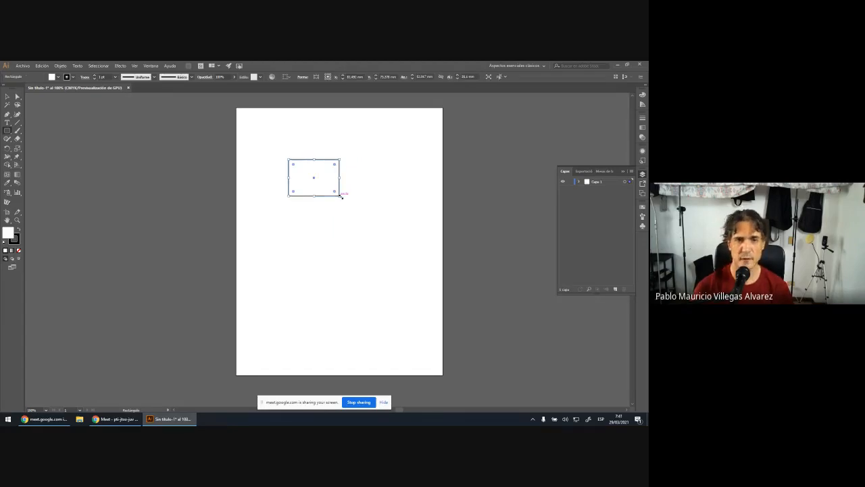
pyautogui.hotkey('ctrl', 'z')
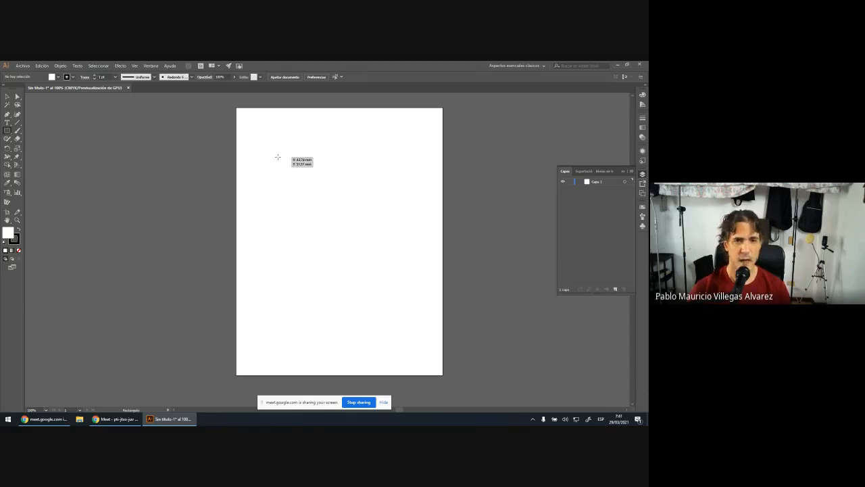
pyautogui.moveTo(283, 164)
pyautogui.mouseDown()
pyautogui.moveTo(407, 289)
pyautogui.moveTo(375, 258)
pyautogui.moveTo(390, 272)
pyautogui.mouseUp()
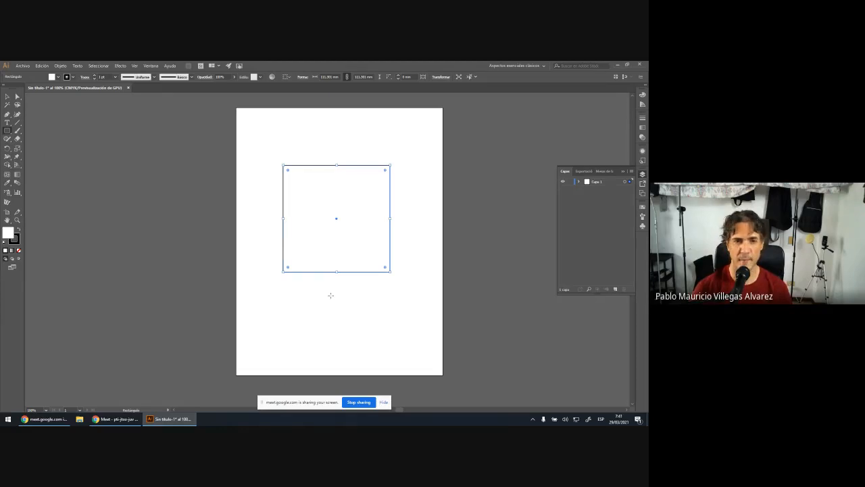
pyautogui.press('Delete')
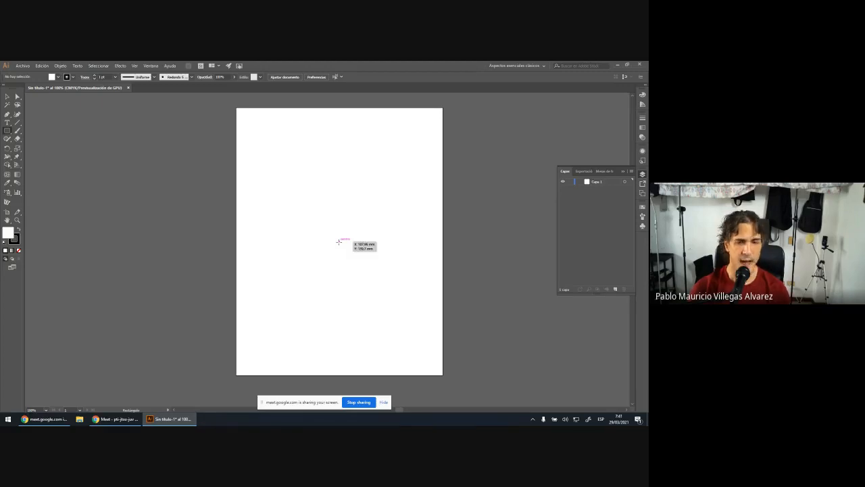
# Try drawing more rectangles and squares, including one about 69 mm wide centred on the artboard, and remove each of them.
pyautogui.moveTo(340, 242)
pyautogui.mouseDown()
pyautogui.moveTo(419, 264)
pyautogui.moveTo(349, 246)
pyautogui.moveTo(410, 250)
pyautogui.moveTo(347, 246)
pyautogui.moveTo(395, 253)
pyautogui.mouseUp()
pyautogui.hotkey('ctrl', 'z')
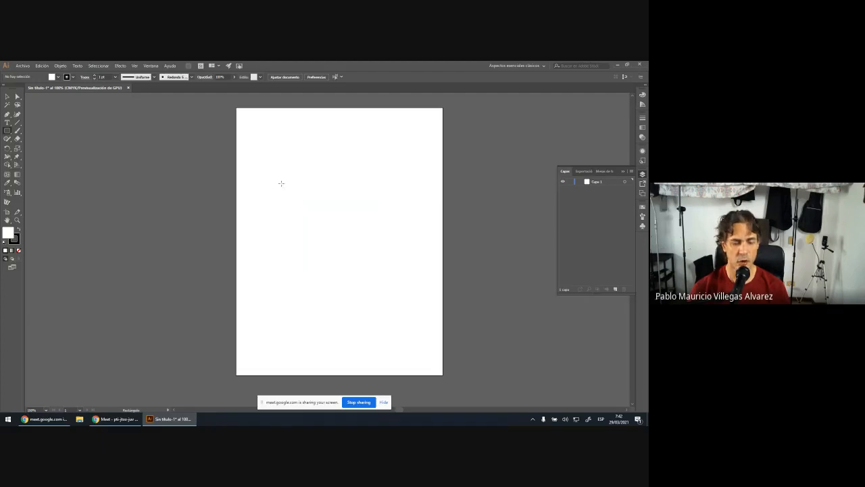
pyautogui.moveTo(281, 183); pyautogui.dragTo(371, 251)
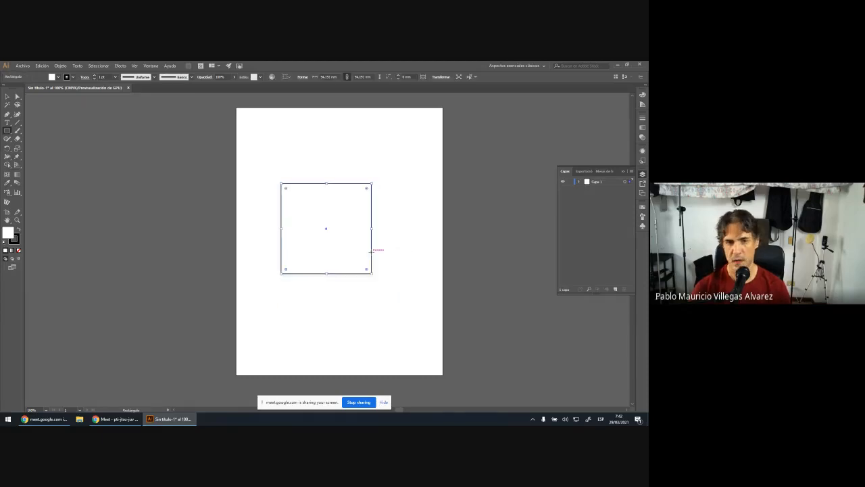
pyautogui.hotkey('ctrl', 'z')
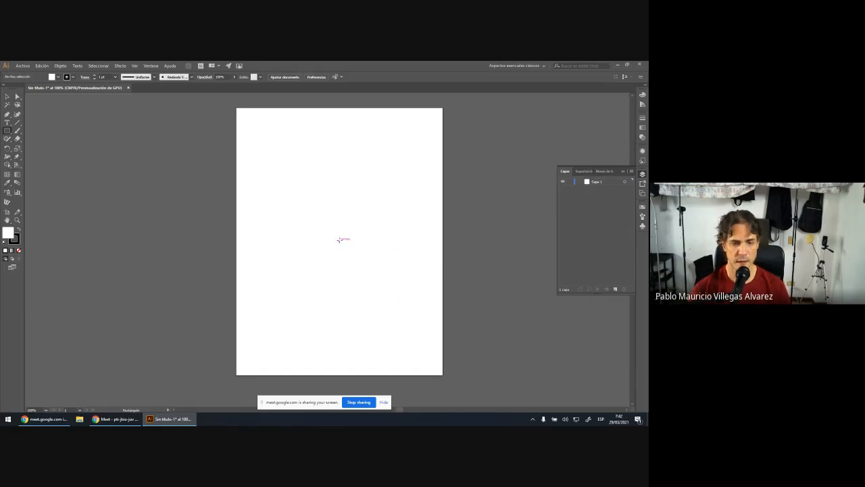
pyautogui.moveTo(338, 239); pyautogui.dragTo(373, 273)
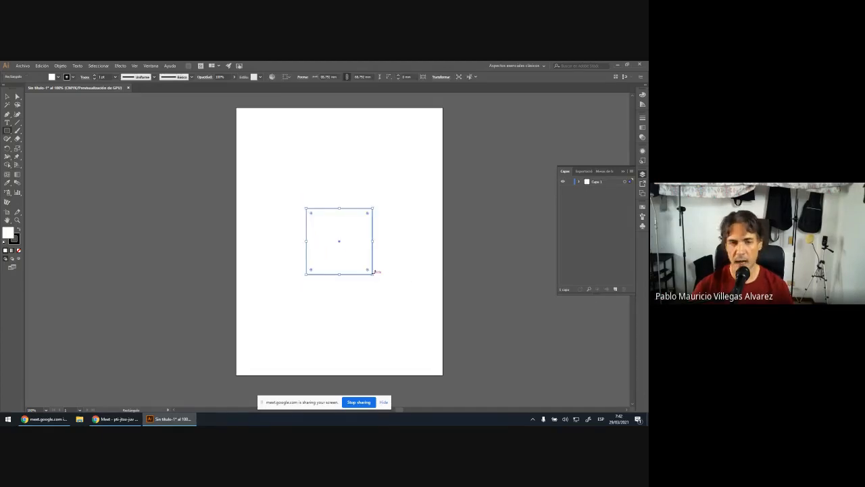
pyautogui.press('Delete')
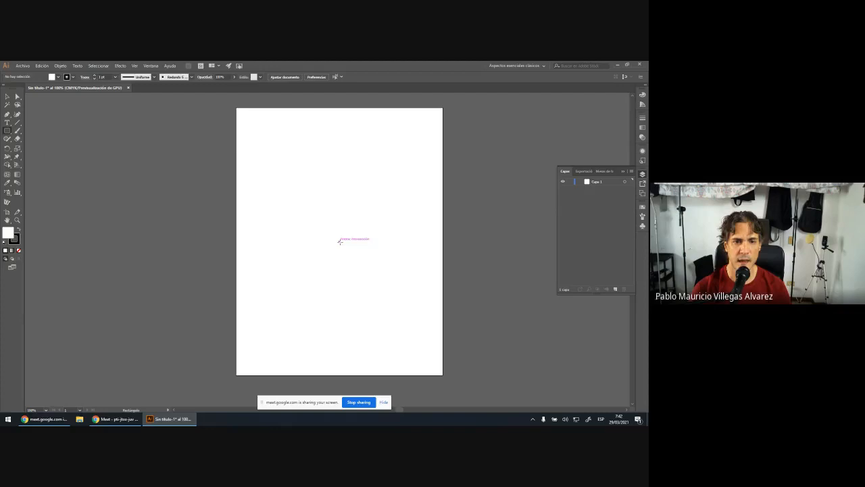
# Draw a square about 97 mm wide outward from the centre of the artboard.
pyautogui.moveTo(339, 241); pyautogui.dragTo(407, 292)
pyautogui.moveTo(415, 296); pyautogui.dragTo(386, 280)
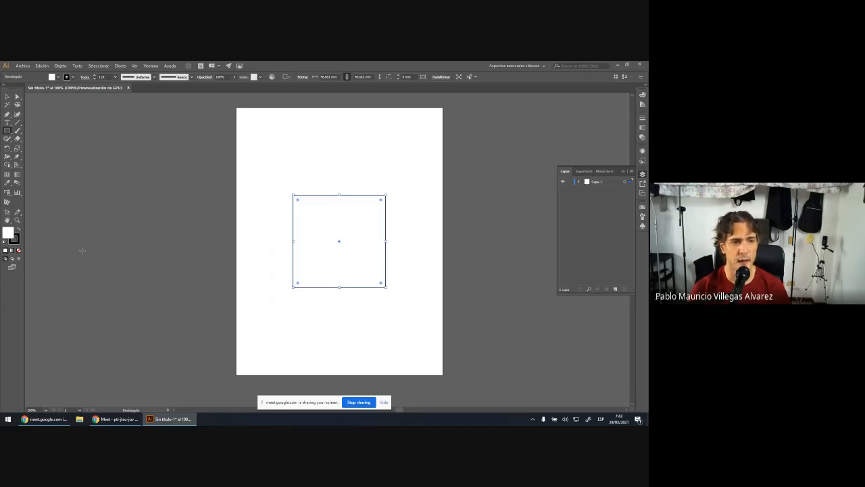
# Try a red fill and a green fill on the centred square.
pyautogui.doubleClick(12, 233)
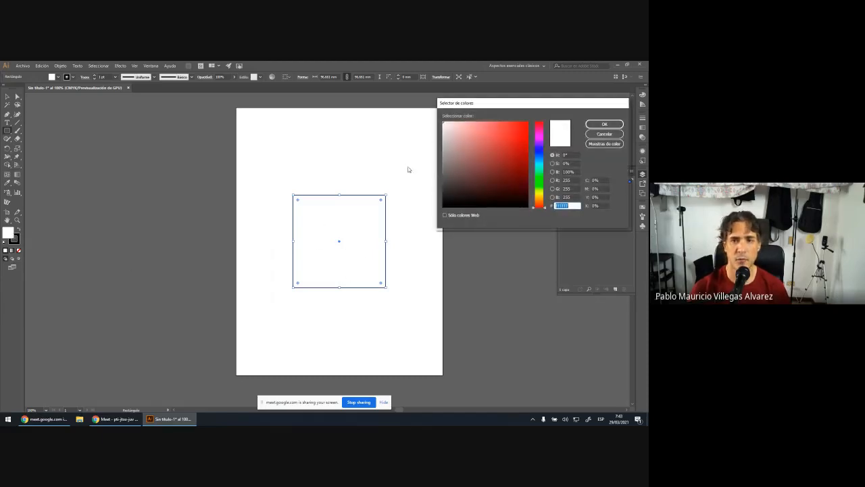
pyautogui.click(501, 143)
pyautogui.click(603, 125)
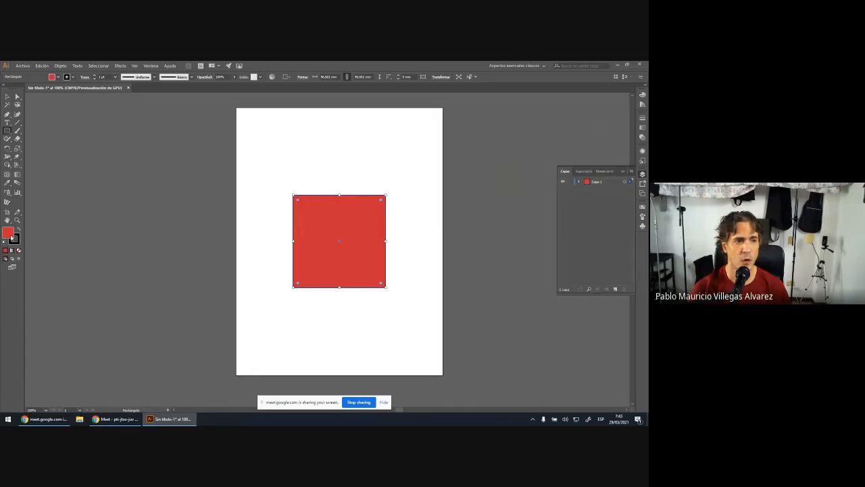
pyautogui.doubleClick(9, 233)
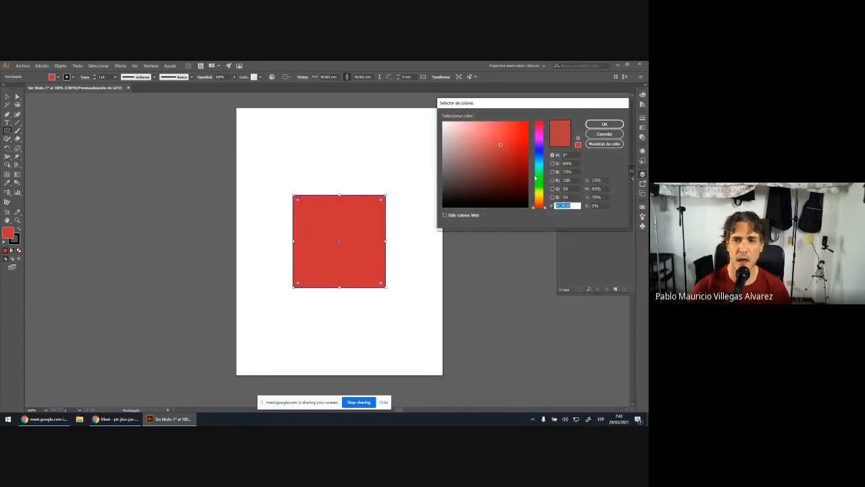
pyautogui.click(596, 125)
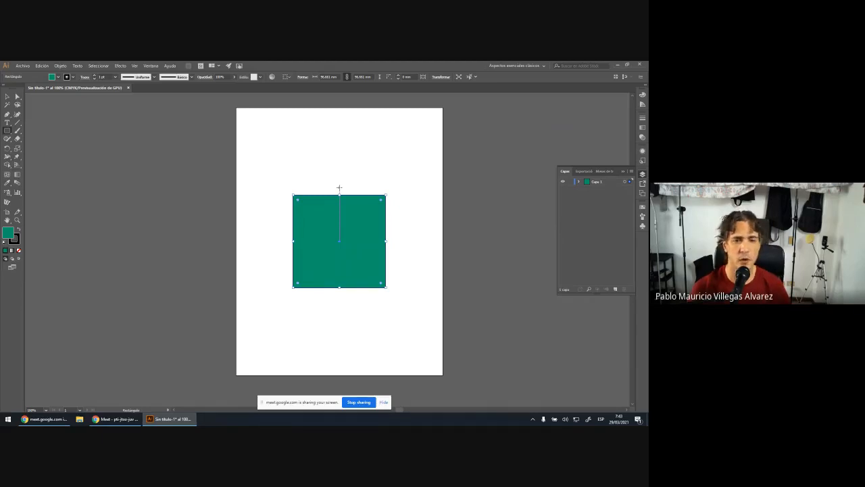
# Remove the square's fill so only its black outline is left, and deselect the square.
pyautogui.click(19, 251)
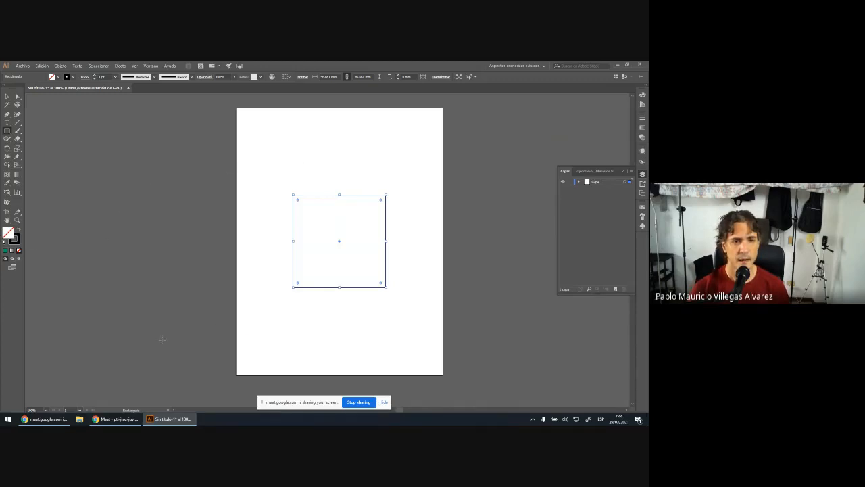
pyautogui.click(8, 98)
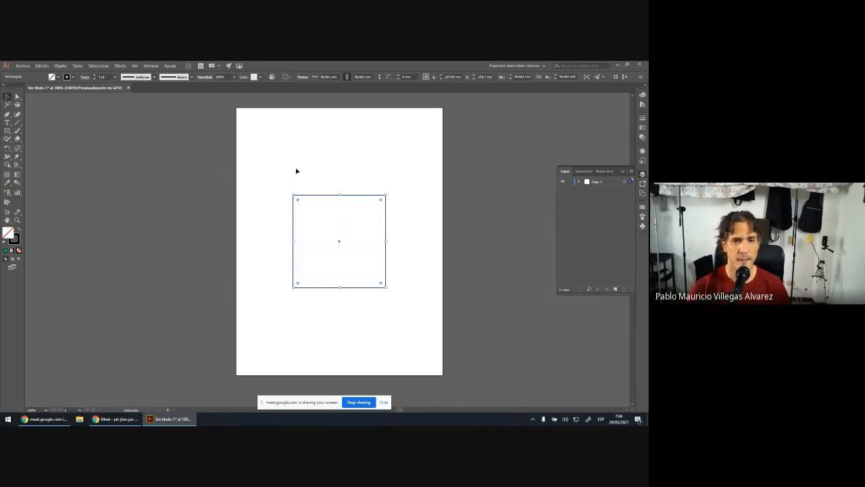
pyautogui.click(340, 178)
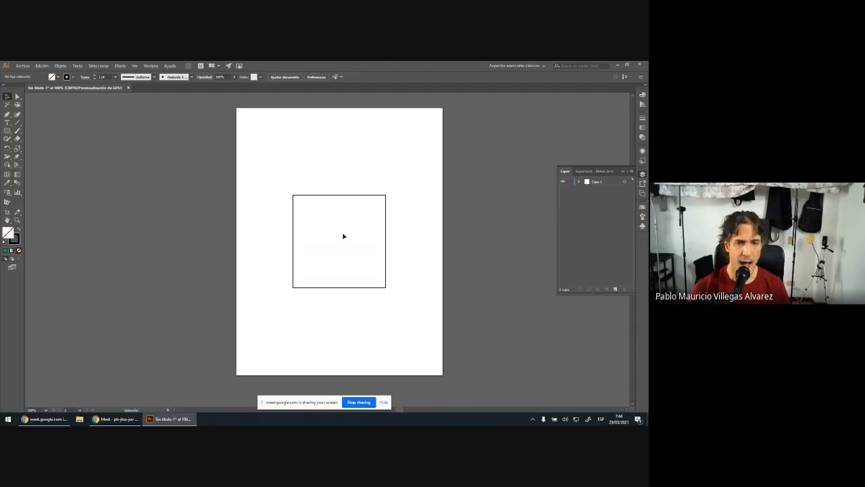
# Select the whole square, increase its black stroke weight to 14 pt, and deselect it.
pyautogui.scroll(1, 344, 236)
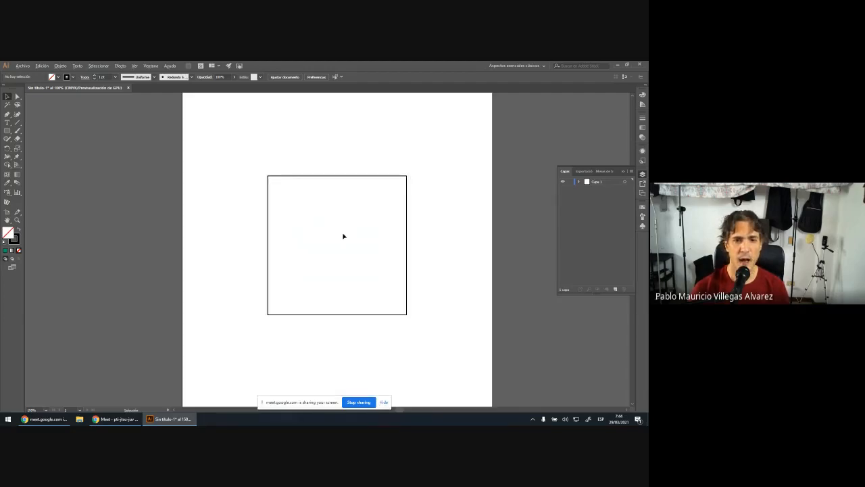
pyautogui.scroll(1, 344, 236)
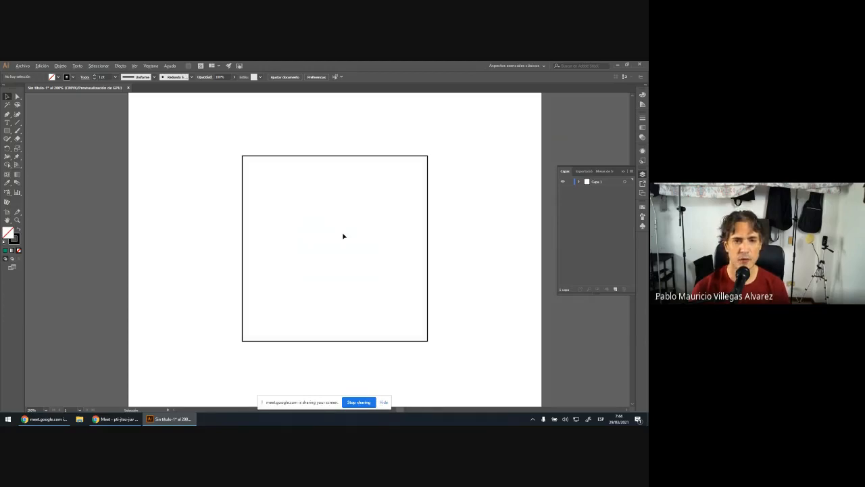
pyautogui.scroll(1, 343, 236)
pyautogui.scroll(-1, 344, 236)
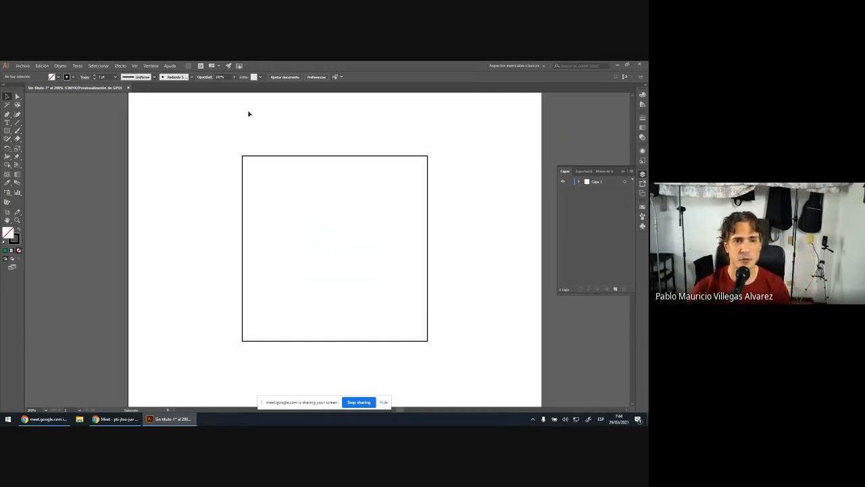
pyautogui.moveTo(250, 127); pyautogui.dragTo(478, 332)
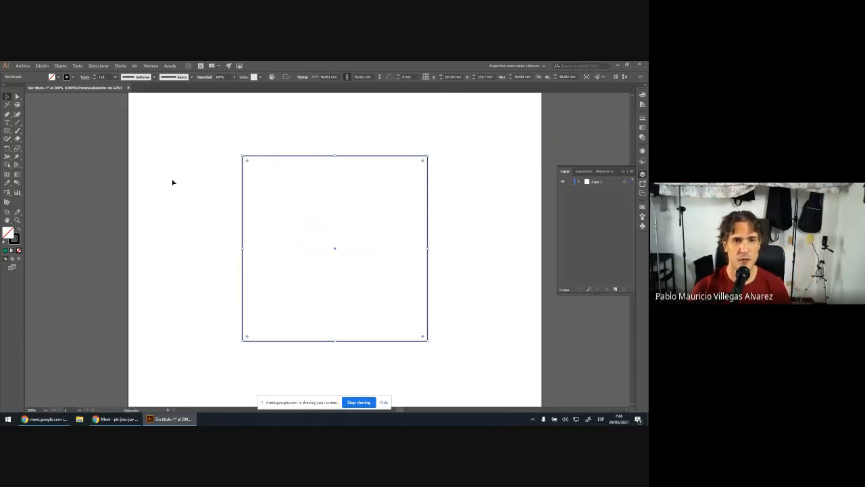
pyautogui.click(95, 75)
pyautogui.click(94, 75)
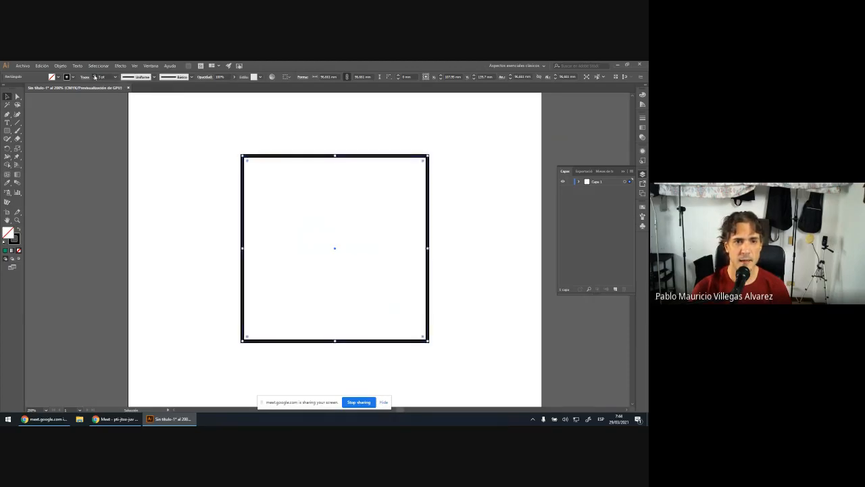
pyautogui.click(95, 76)
pyautogui.click(94, 75)
pyautogui.click(95, 75)
pyautogui.click(94, 75)
pyautogui.click(95, 75)
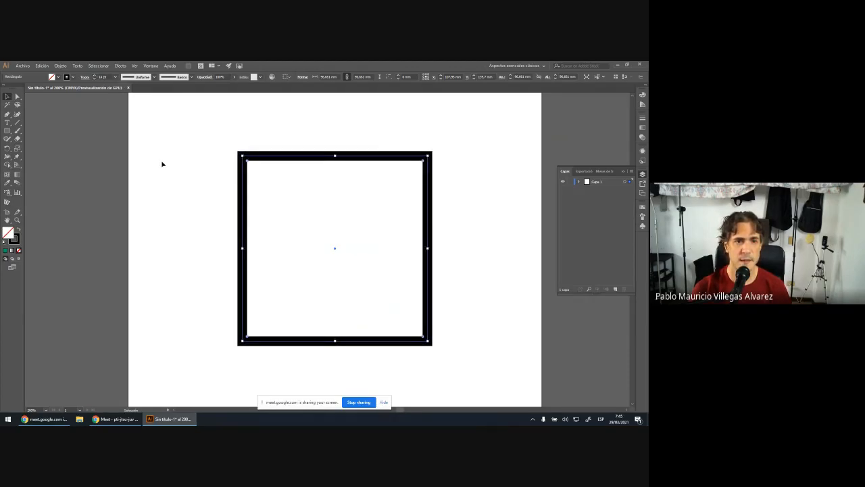
pyautogui.click(201, 185)
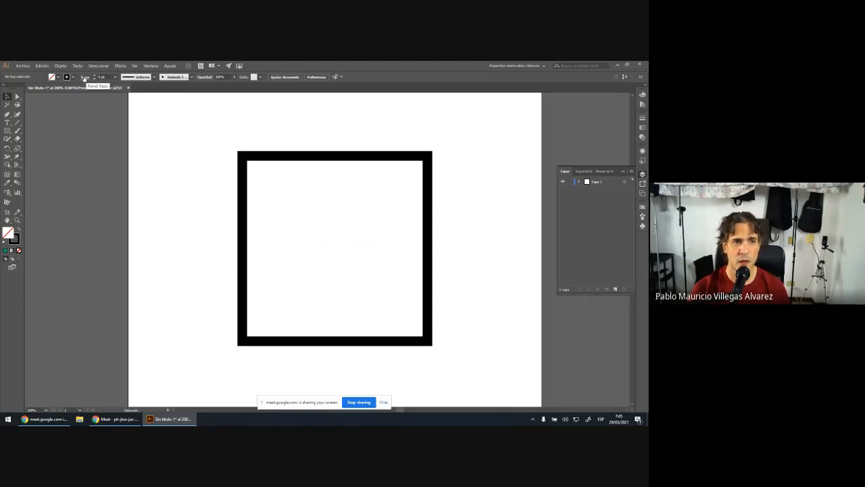
# Select the whole square, reduce its stroke weight to 0.25 pt, and deselect it.
pyautogui.click(95, 80)
pyautogui.click(95, 79)
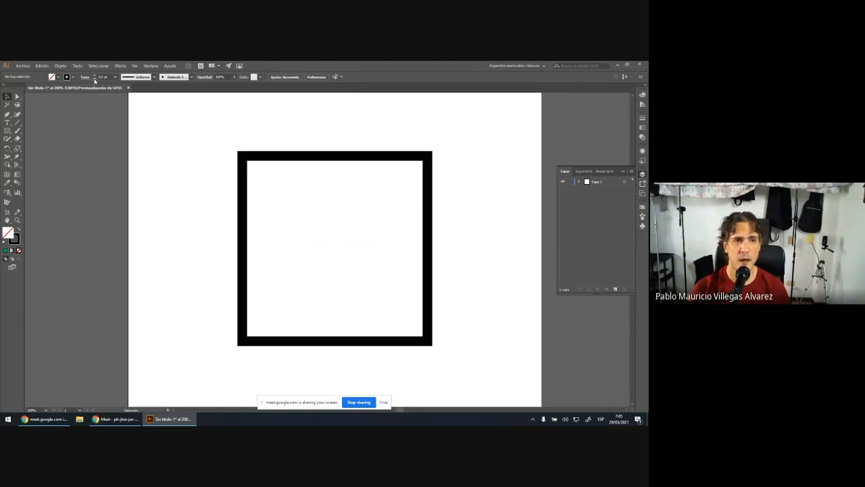
pyautogui.moveTo(215, 142); pyautogui.dragTo(479, 377)
pyautogui.click(95, 80)
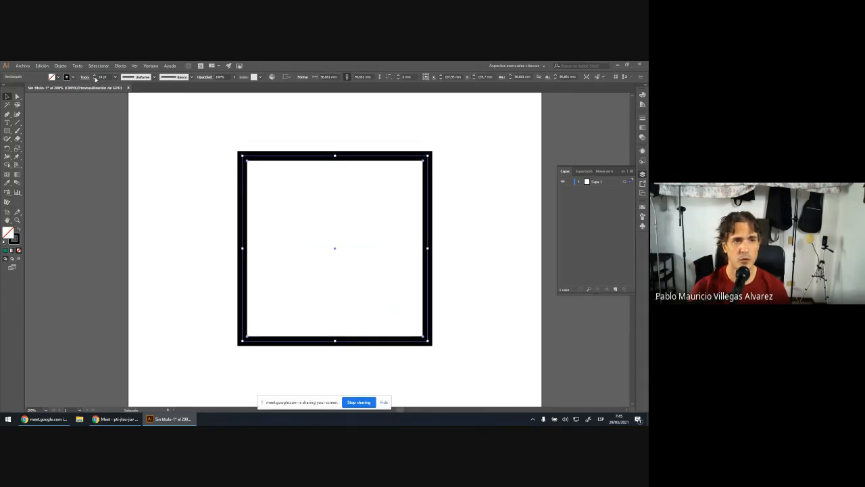
pyautogui.click(95, 79)
pyautogui.click(96, 79)
pyautogui.click(95, 80)
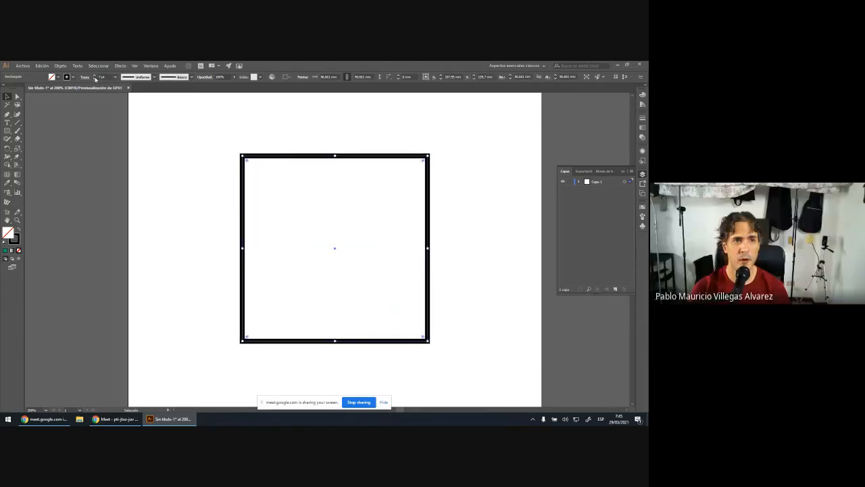
pyautogui.click(95, 80)
pyautogui.click(95, 79)
pyautogui.click(95, 79)
pyautogui.click(95, 79)
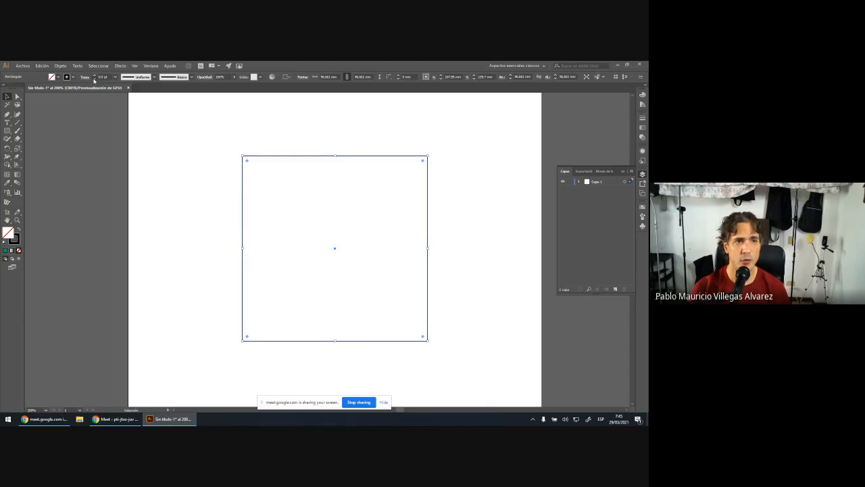
pyautogui.click(94, 80)
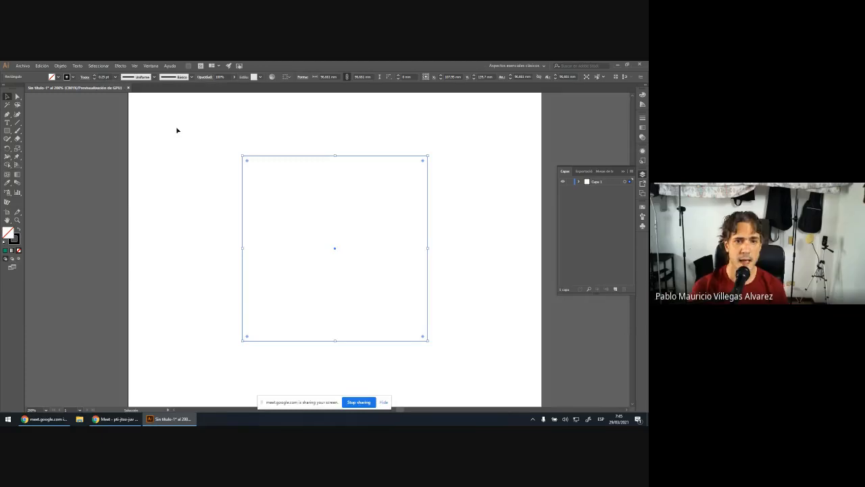
pyautogui.click(211, 146)
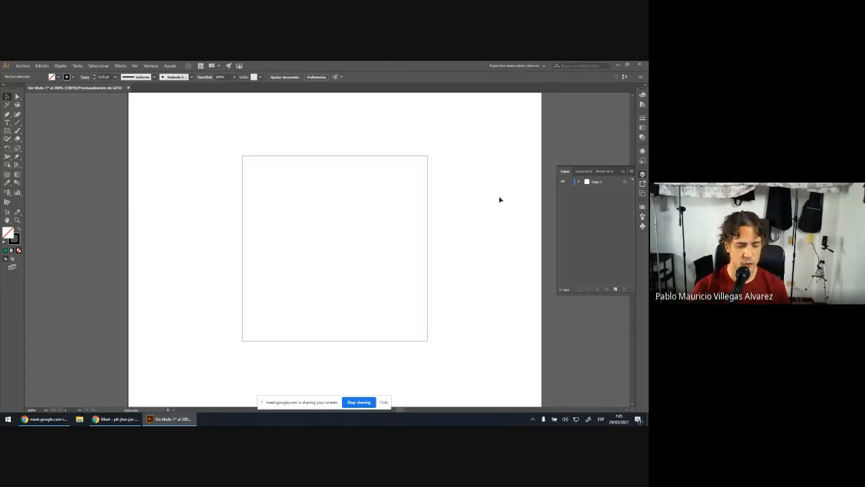
pyautogui.scroll(1, 500, 199)
pyautogui.scroll(-1, 500, 199)
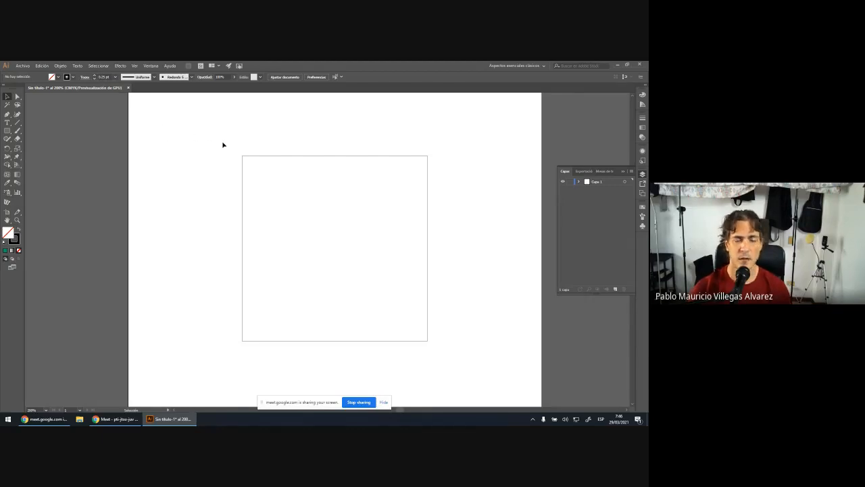
pyautogui.moveTo(222, 143); pyautogui.dragTo(464, 371)
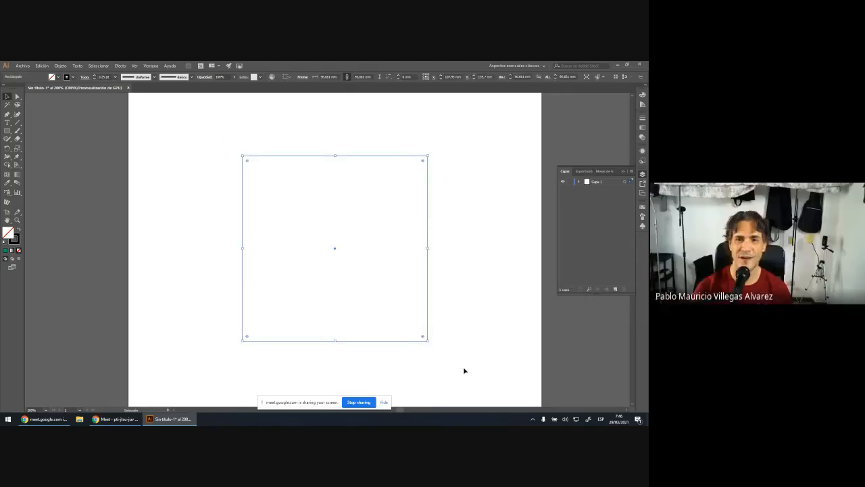
pyautogui.click(480, 303)
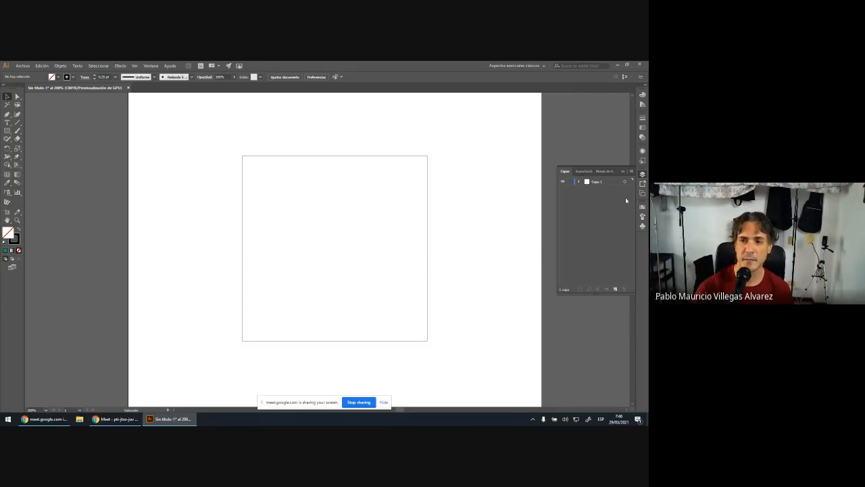
# Detach the Mesas de trabajo panel from the layers panel group and close it.
pyautogui.moveTo(605, 171); pyautogui.dragTo(627, 248)
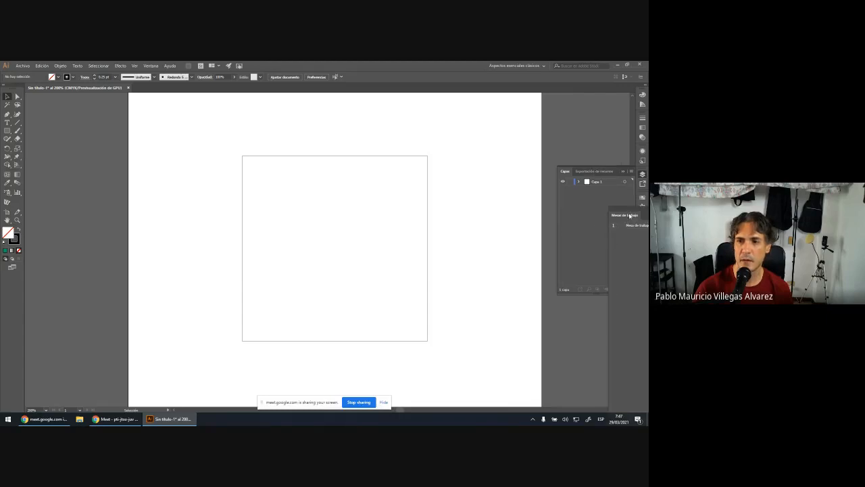
pyautogui.moveTo(630, 215); pyautogui.dragTo(523, 196)
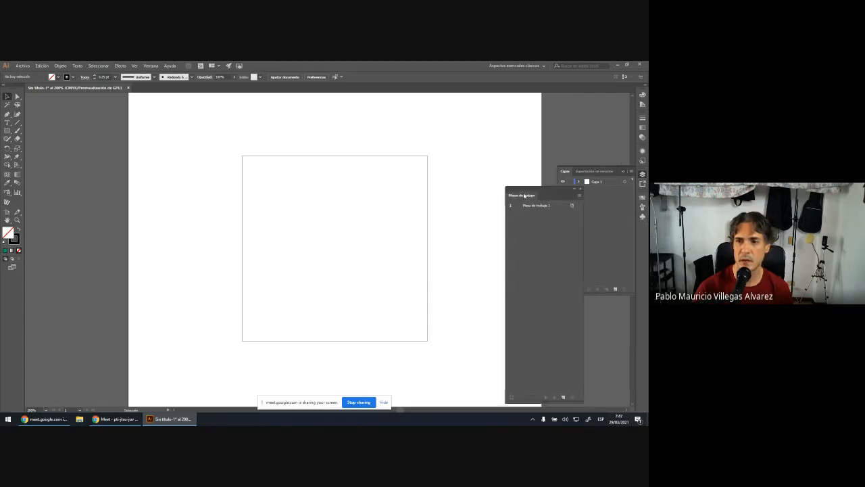
pyautogui.click(581, 190)
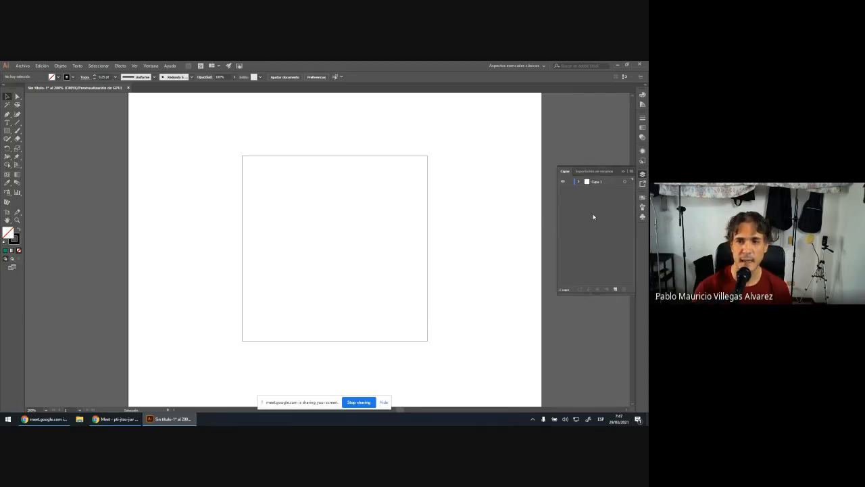
# Lock the square's layer, Capa 1, and hide and show it once.
pyautogui.click(571, 183)
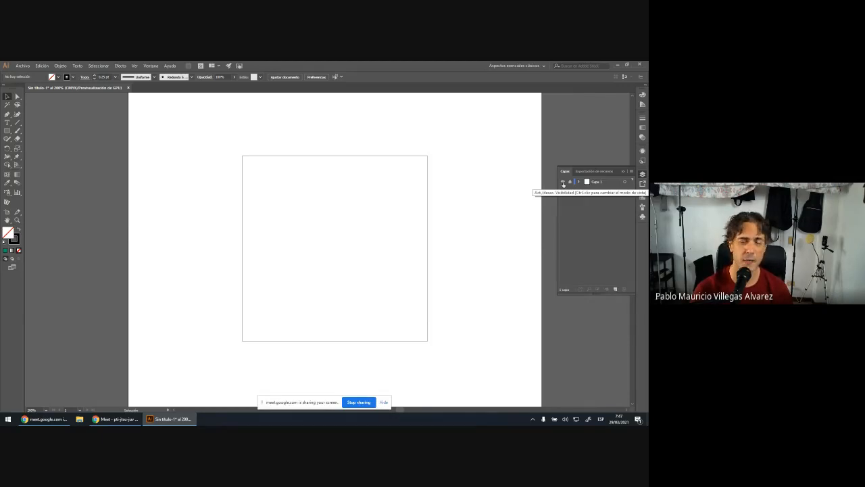
pyautogui.click(563, 182)
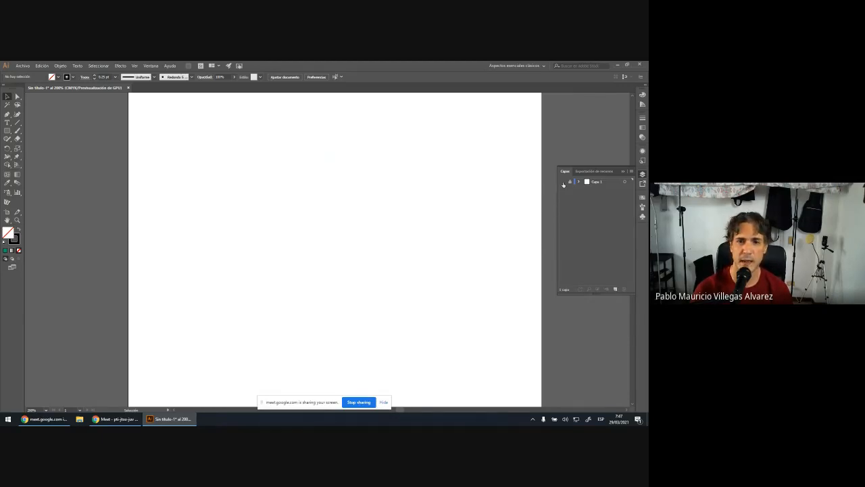
pyautogui.click(563, 182)
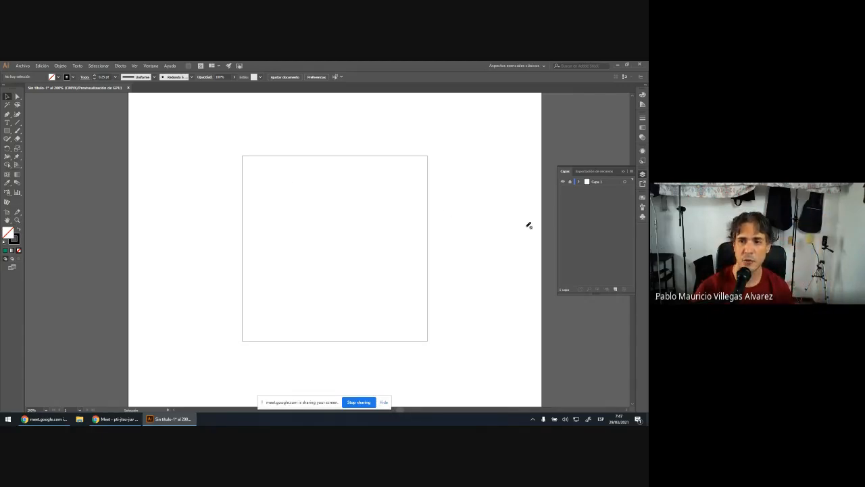
# Add a new layer above Capa 1 and collapse the layers panel.
pyautogui.click(616, 290)
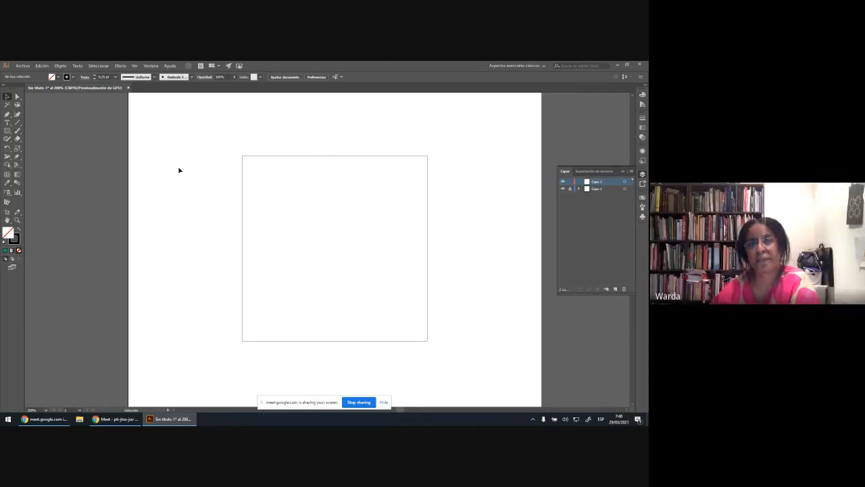
pyautogui.click(622, 172)
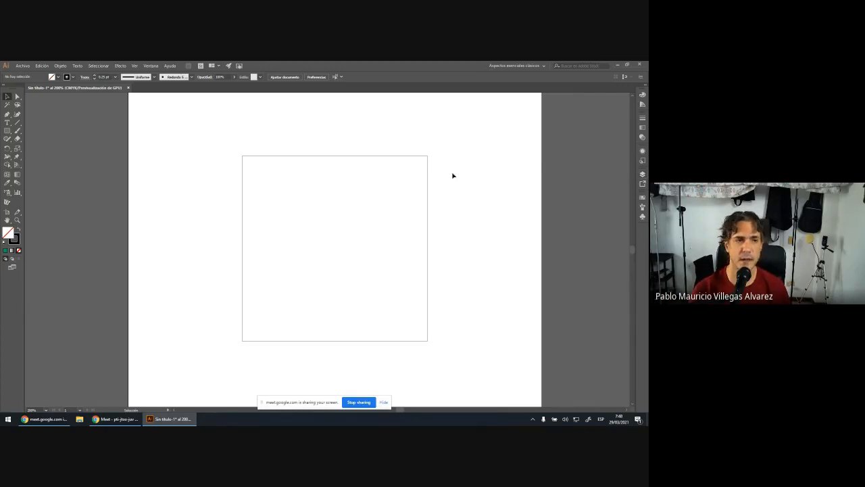
# Try a straight horizontal two-point line with the Pen tool above the square, and undo it completely.
pyautogui.click(7, 116)
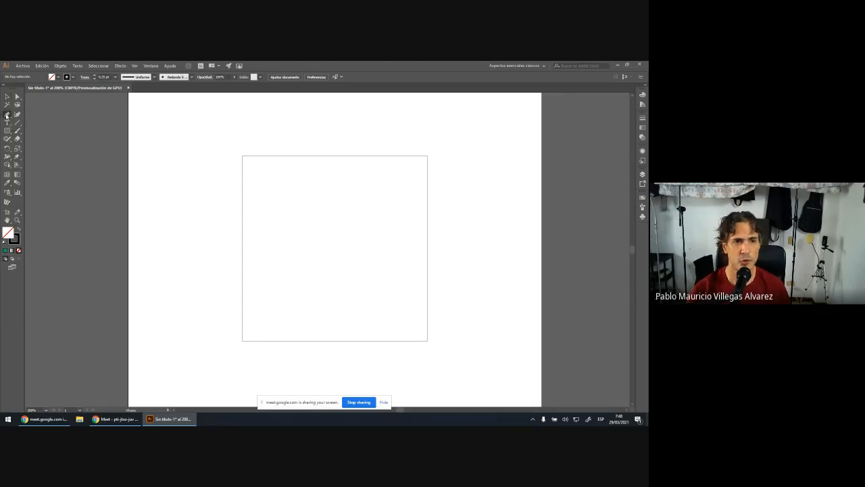
pyautogui.click(219, 121)
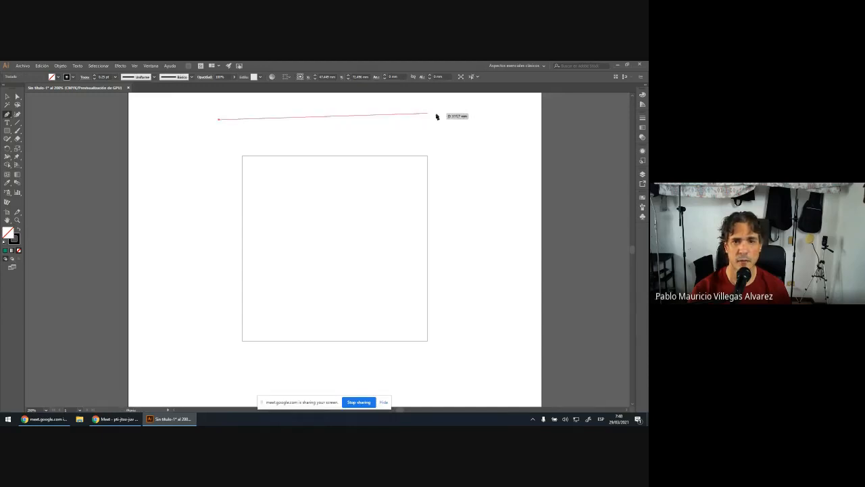
pyautogui.click(467, 123)
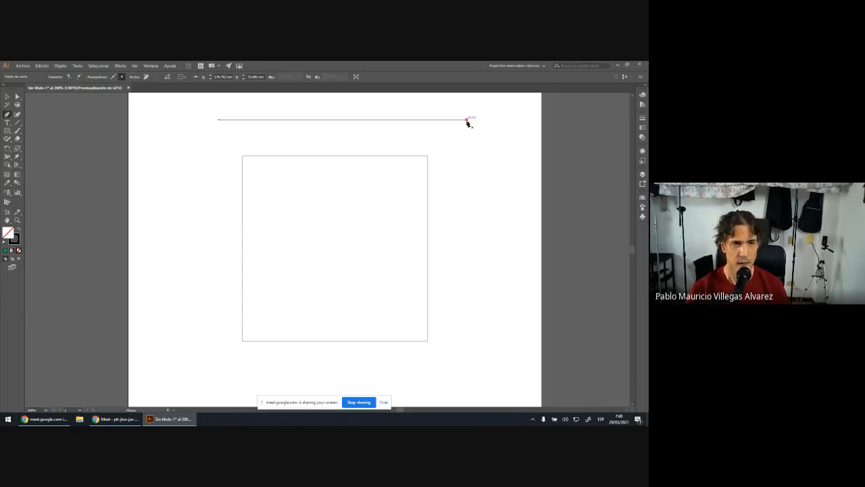
pyautogui.moveTo(463, 124); pyautogui.dragTo(218, 118)
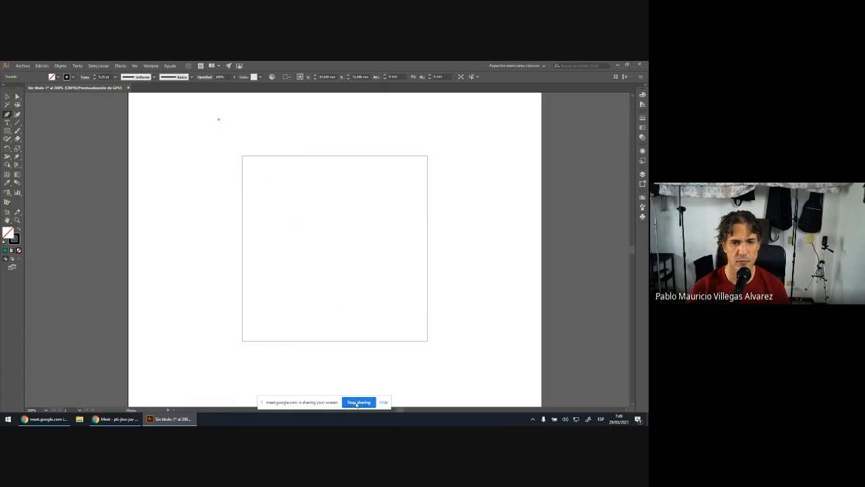
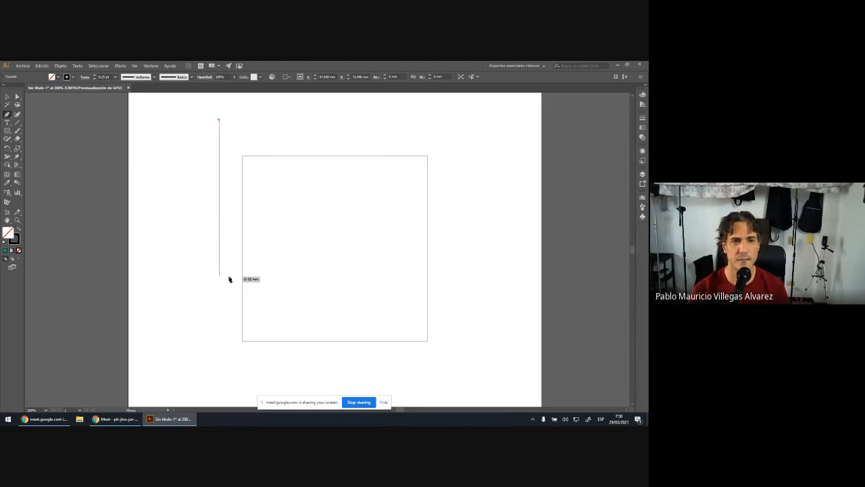
pyautogui.moveTo(333, 234); pyautogui.dragTo(365, 203)
pyautogui.hotkey('ctrl', 'z')
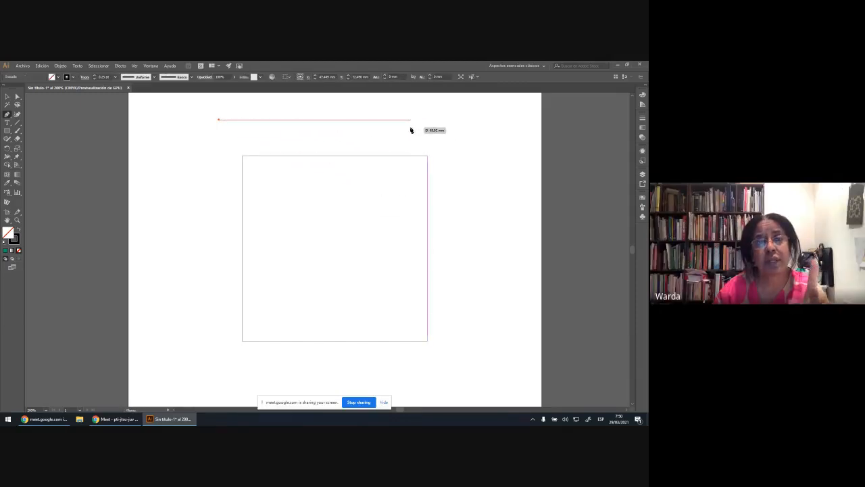
pyautogui.hotkey('ctrl', 'z')
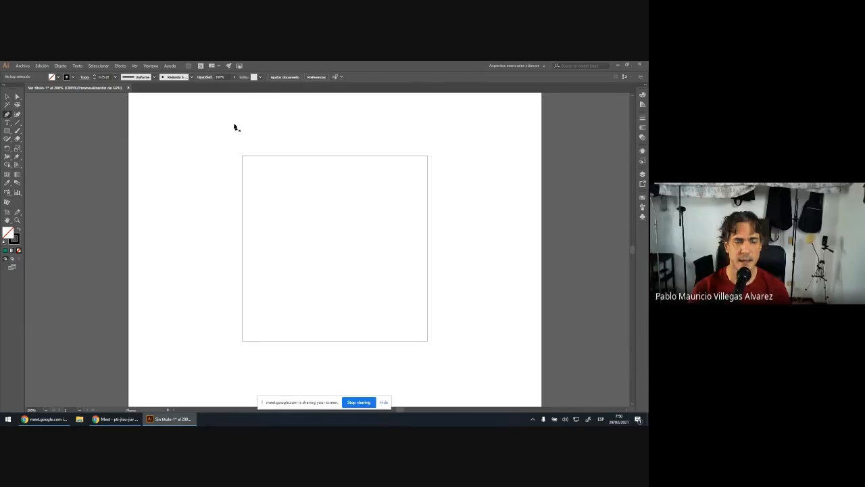
# Try another horizontal Pen line above the square, end the path, undo it, and return to the Selection tool.
pyautogui.click(235, 126)
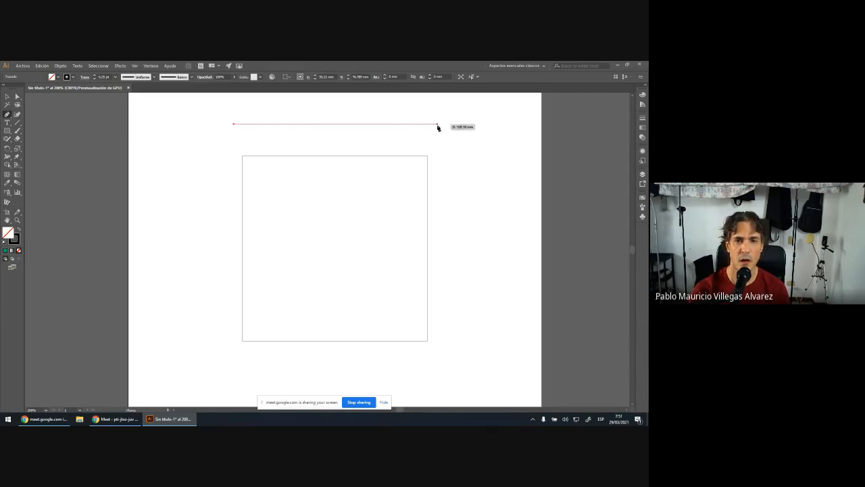
pyautogui.click(477, 126)
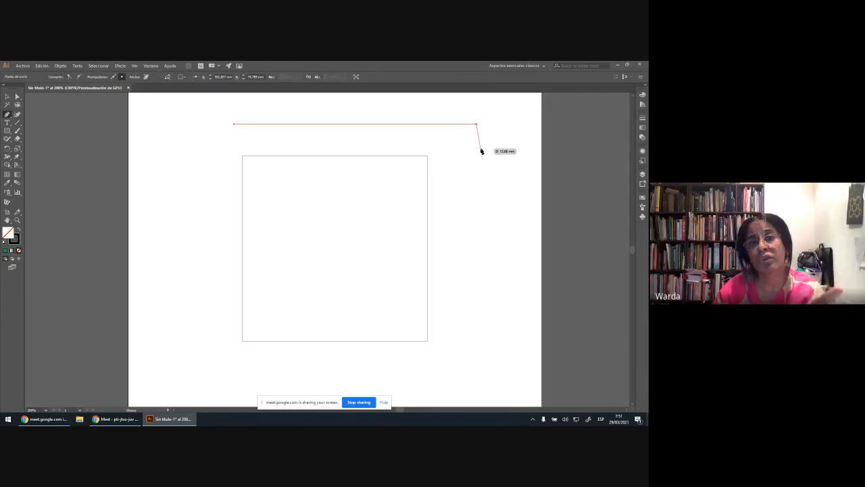
pyautogui.press('Escape')
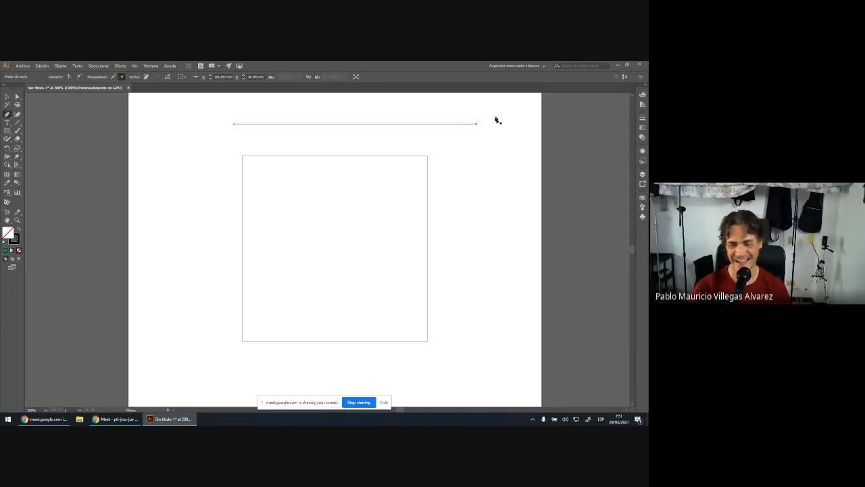
pyautogui.hotkey('ctrl', 'z')
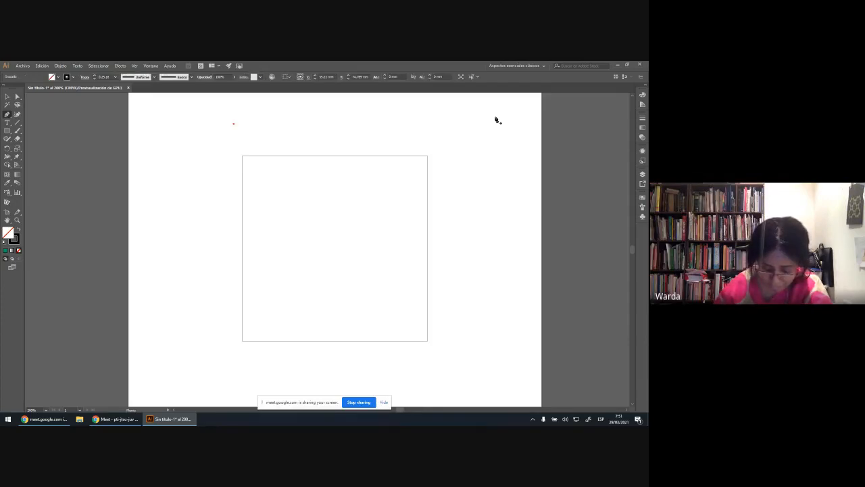
pyautogui.click(17, 97)
pyautogui.click(6, 96)
pyautogui.click(223, 126)
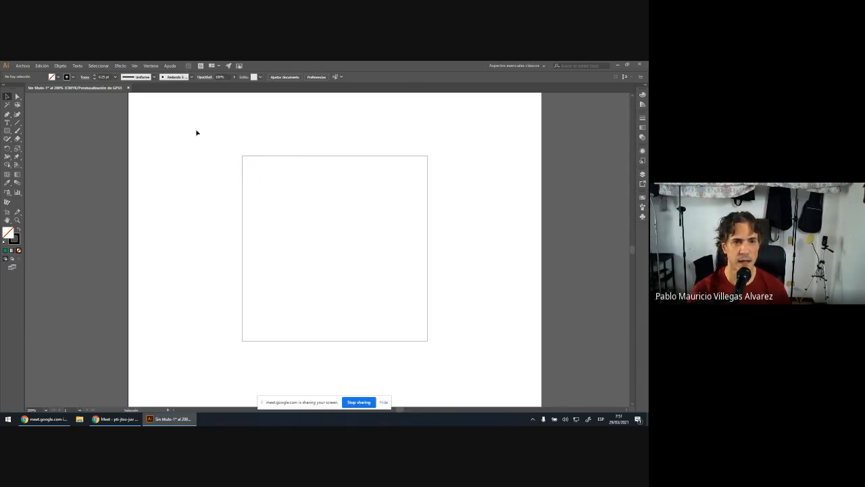
# Draw a straight horizontal Pen path with five anchor points above the square on Capa 2, about as long as the square's side.
pyautogui.click(643, 174)
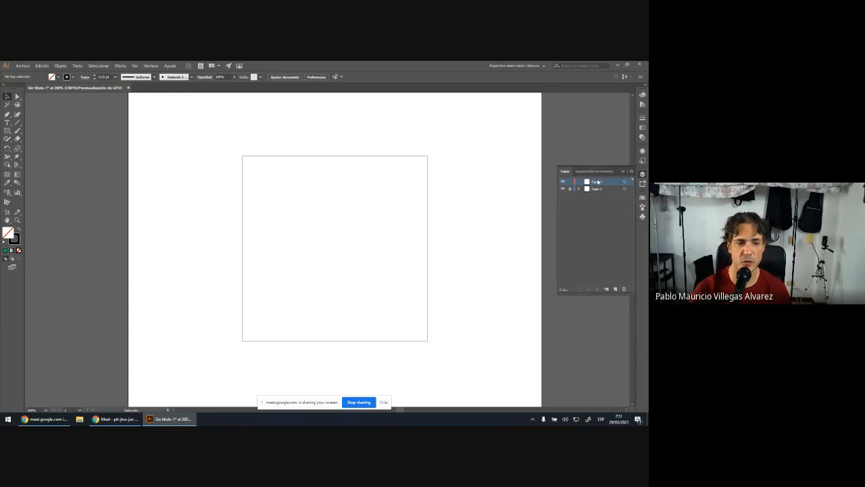
pyautogui.click(7, 115)
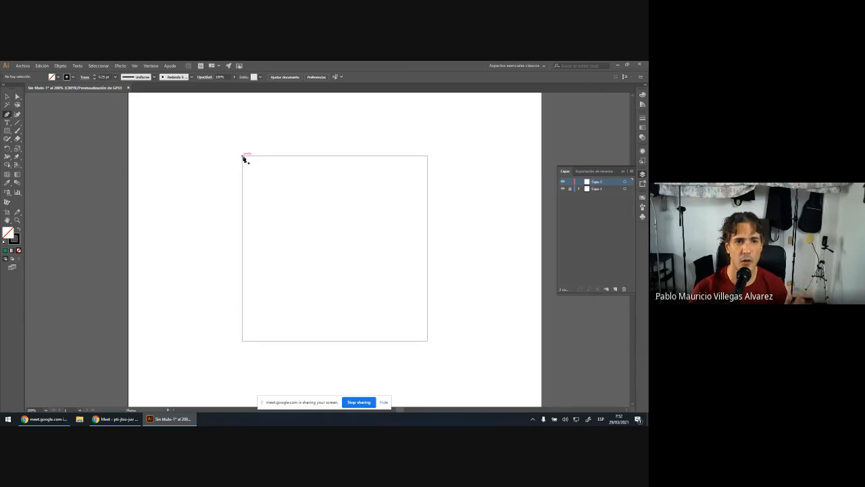
pyautogui.click(230, 129)
pyautogui.click(291, 129)
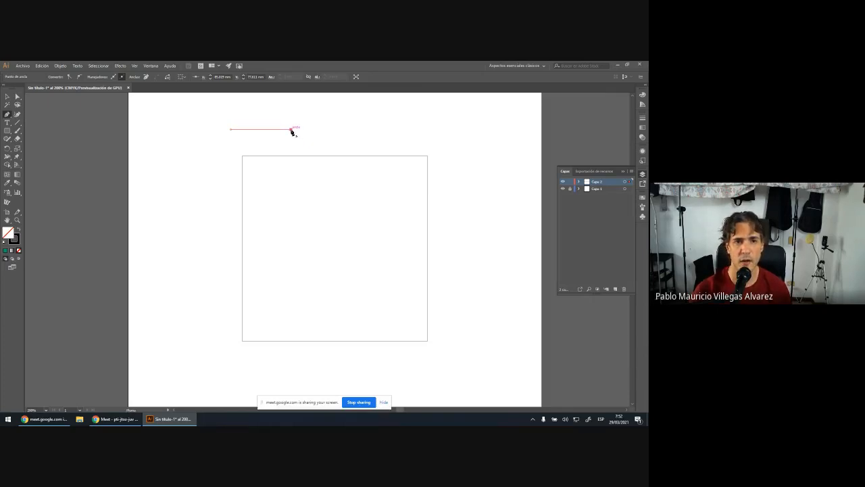
pyautogui.click(336, 129)
pyautogui.click(379, 129)
pyautogui.click(415, 130)
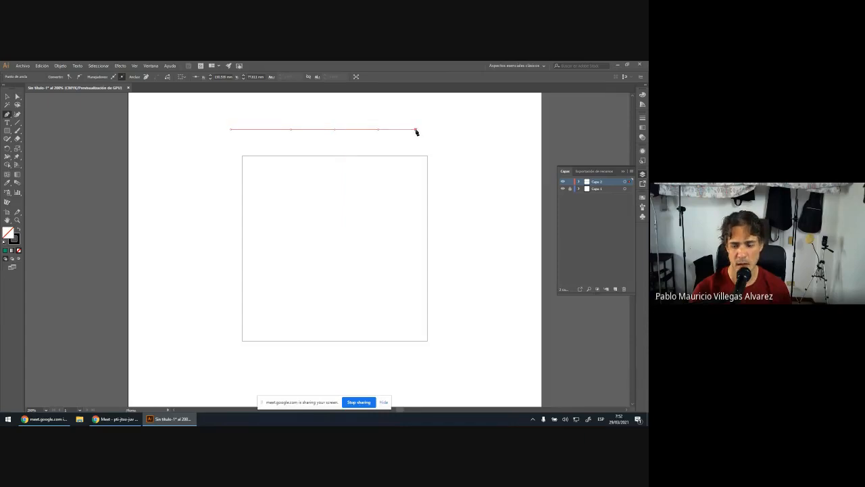
# Draw a second horizontal Pen line with only two anchor points, just below the five-point path and equally long.
pyautogui.click(230, 141)
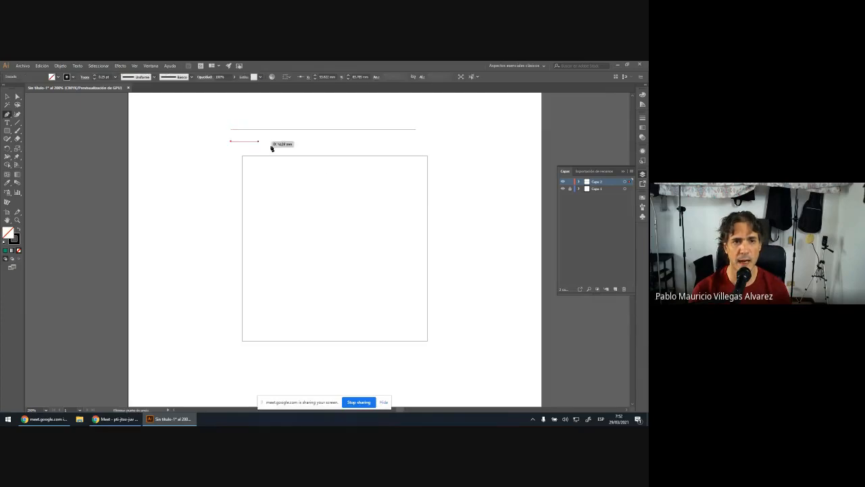
pyautogui.click(414, 141)
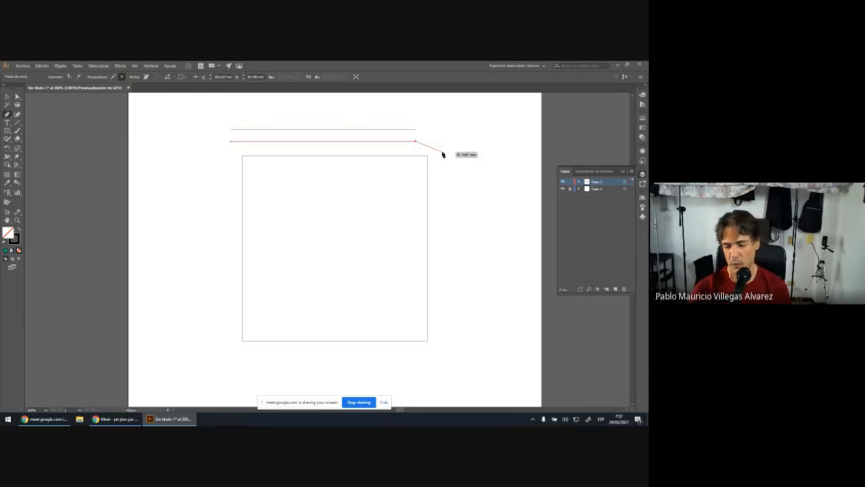
# End the second line's path and delete the three rightmost anchor points of the upper five-point line one by one with Direct Selection.
pyautogui.click(8, 99)
pyautogui.click(217, 113)
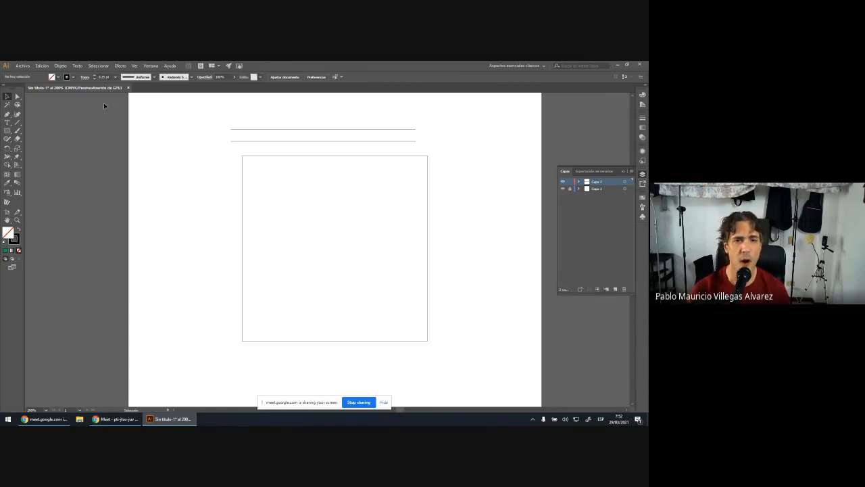
pyautogui.click(17, 96)
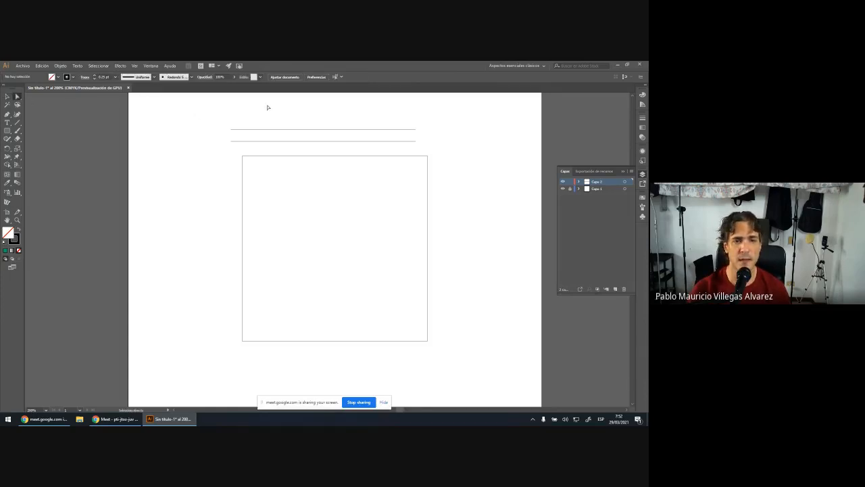
pyautogui.click(416, 129)
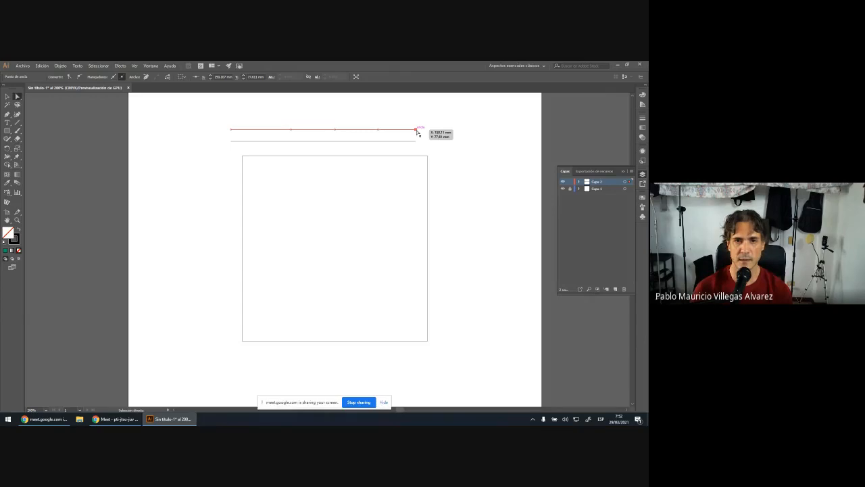
pyautogui.press('Delete')
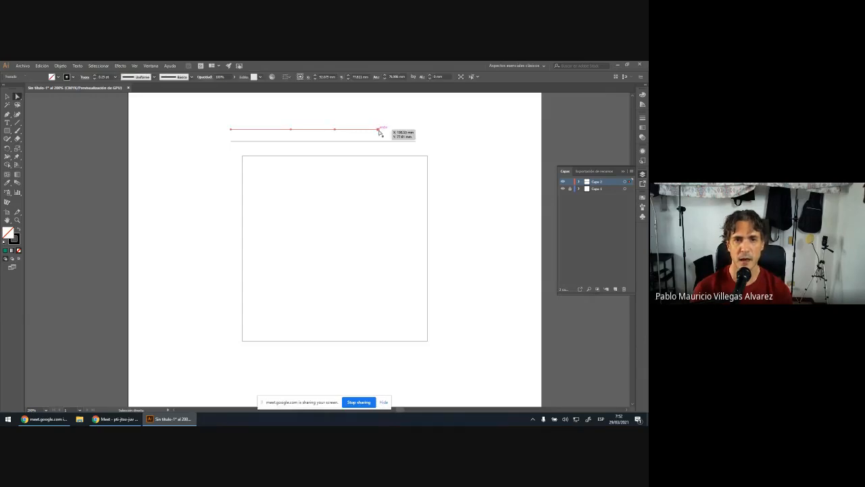
pyautogui.click(378, 129)
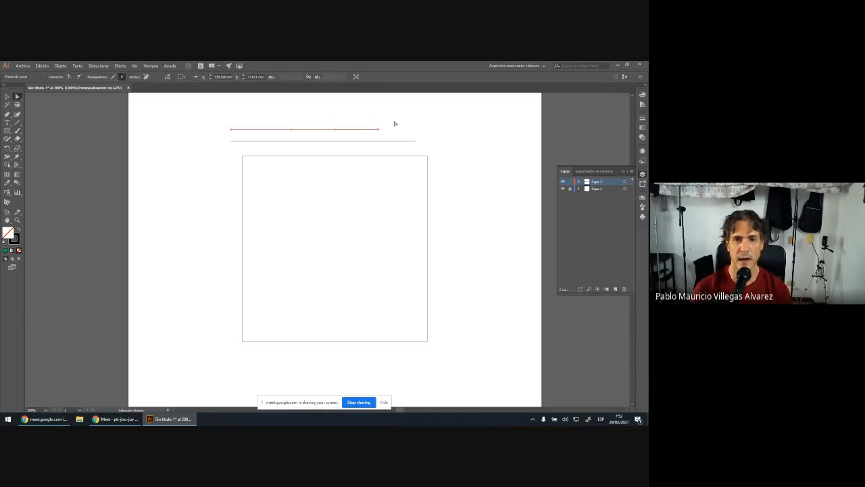
pyautogui.press('Delete')
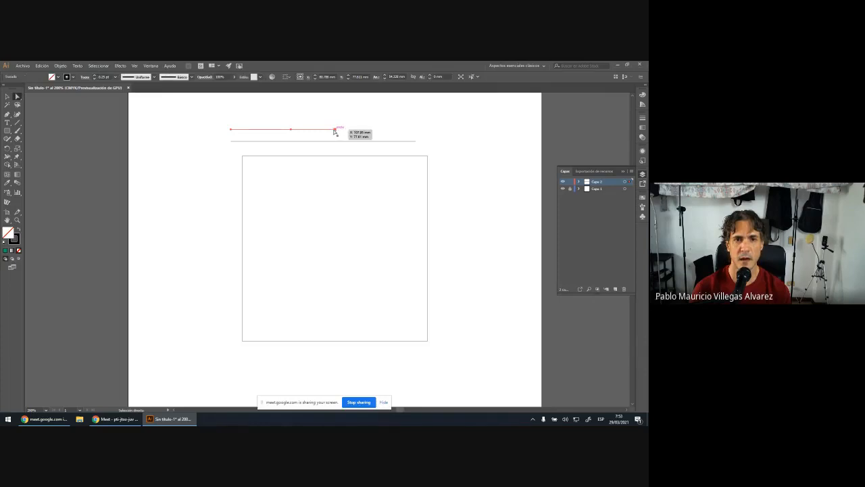
pyautogui.click(334, 130)
pyautogui.press('Delete')
pyautogui.click(364, 123)
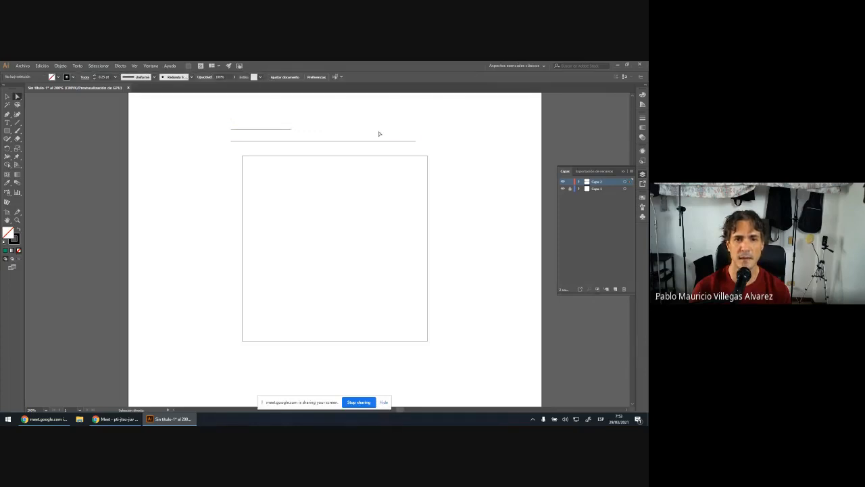
# Delete the right end anchor of the lower two-point line, and clear everything that remains of both lines above the square.
pyautogui.moveTo(411, 143); pyautogui.dragTo(417, 144)
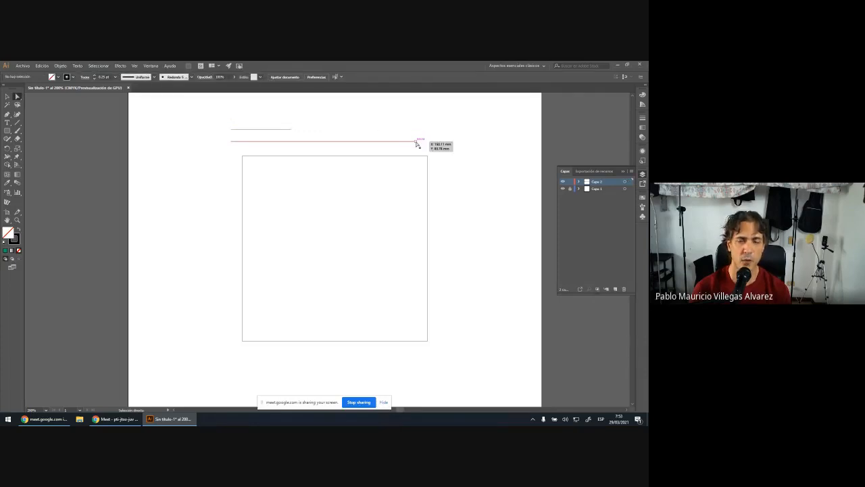
pyautogui.click(416, 143)
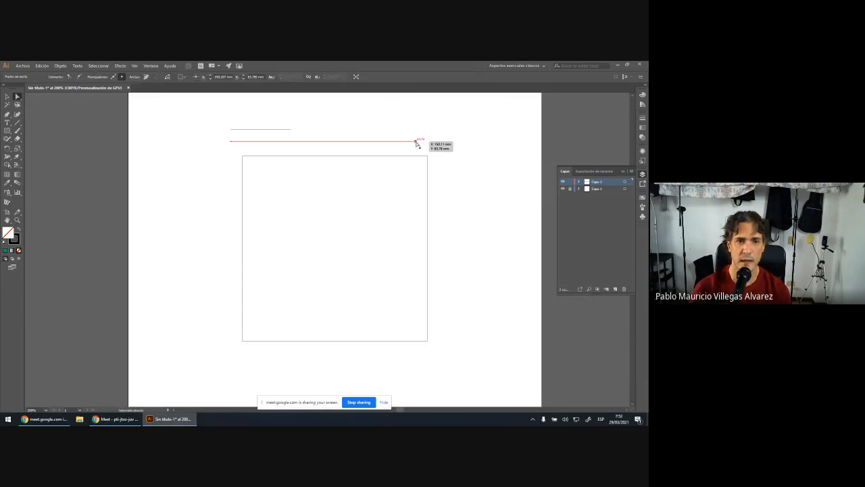
pyautogui.press('Delete')
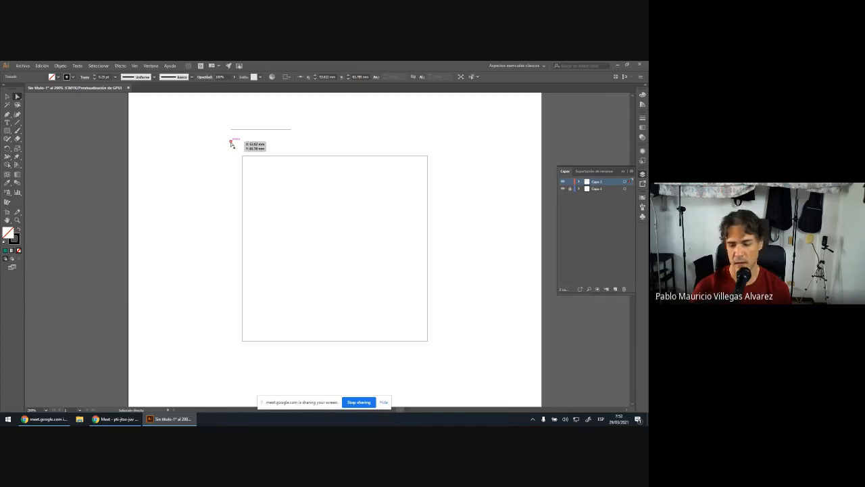
pyautogui.moveTo(226, 121); pyautogui.dragTo(312, 136)
pyautogui.press('Delete')
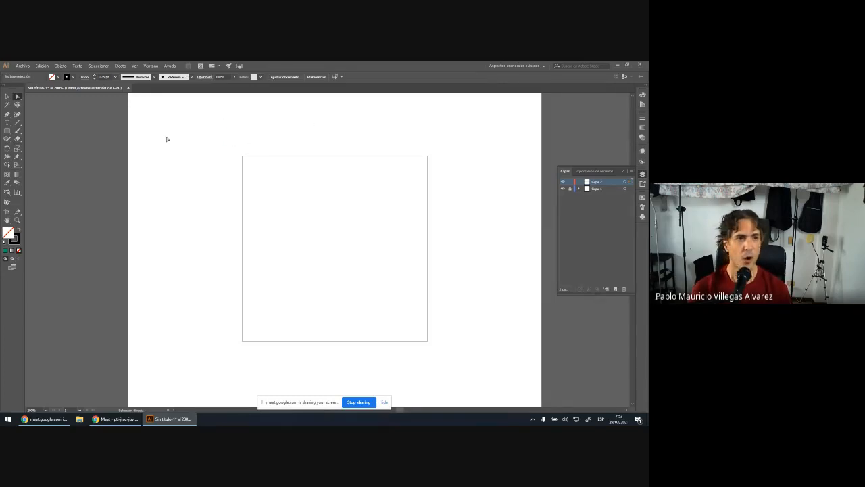
# Draw a straight Pen diagonal from the square's top-left corner to its bottom-right corner, end the path and deselect it.
pyautogui.click(7, 115)
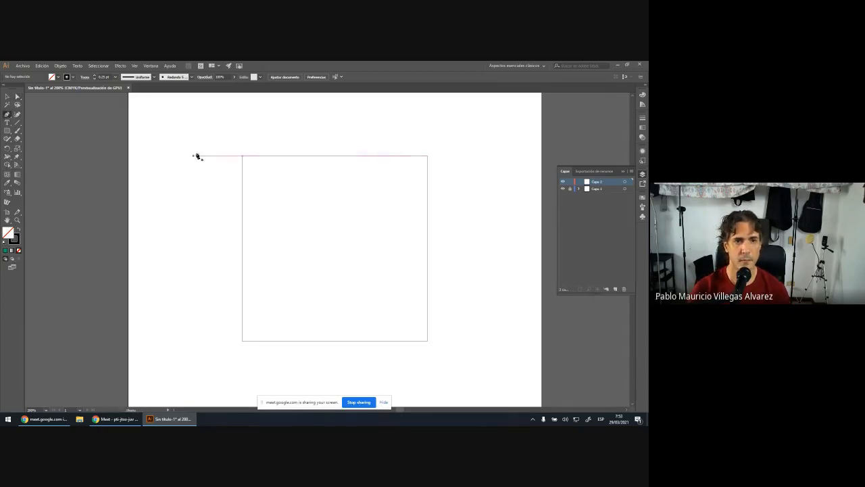
pyautogui.click(242, 157)
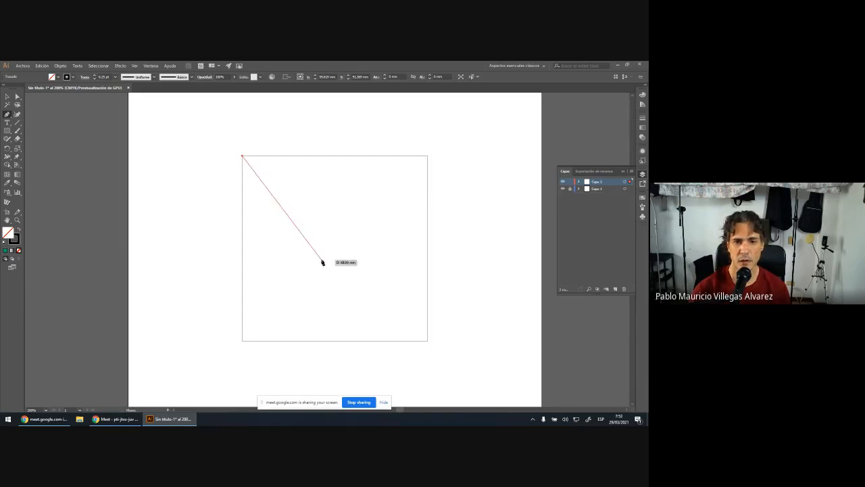
pyautogui.click(429, 344)
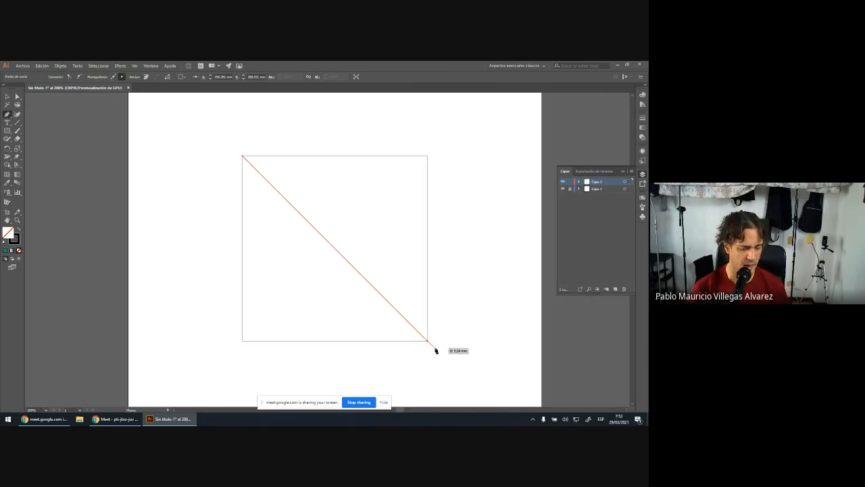
pyautogui.hotkey('ctrl', 'z')
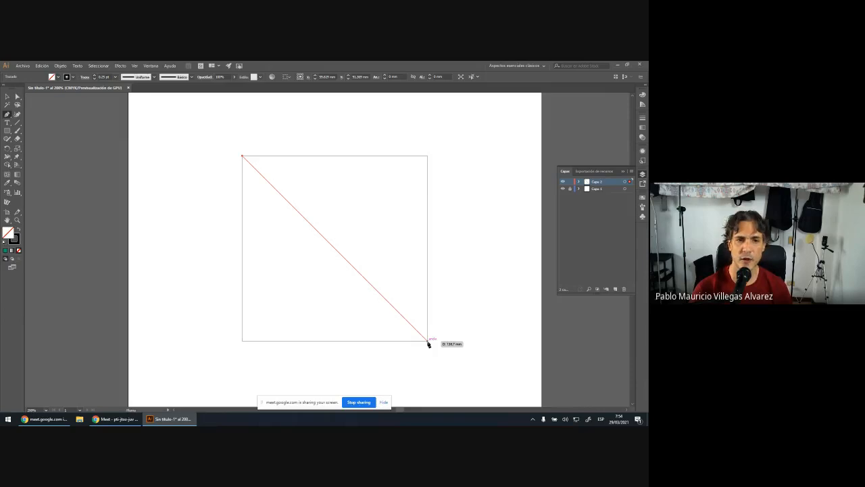
pyautogui.click(428, 343)
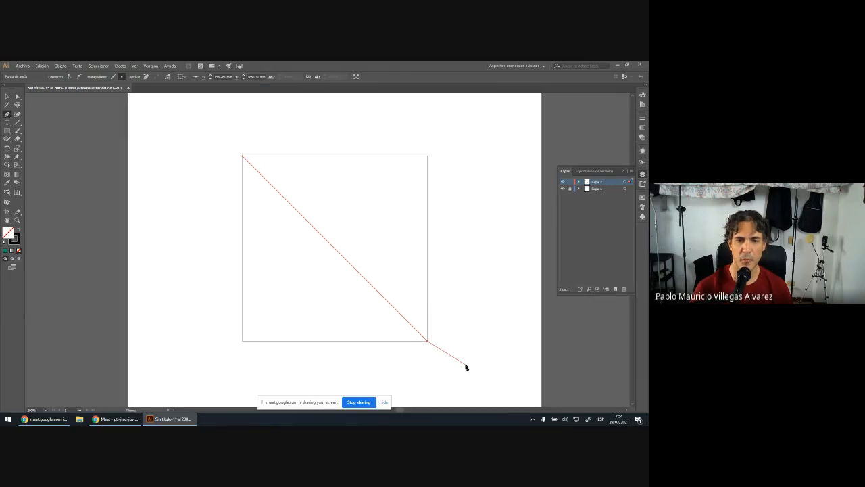
pyautogui.press('Escape')
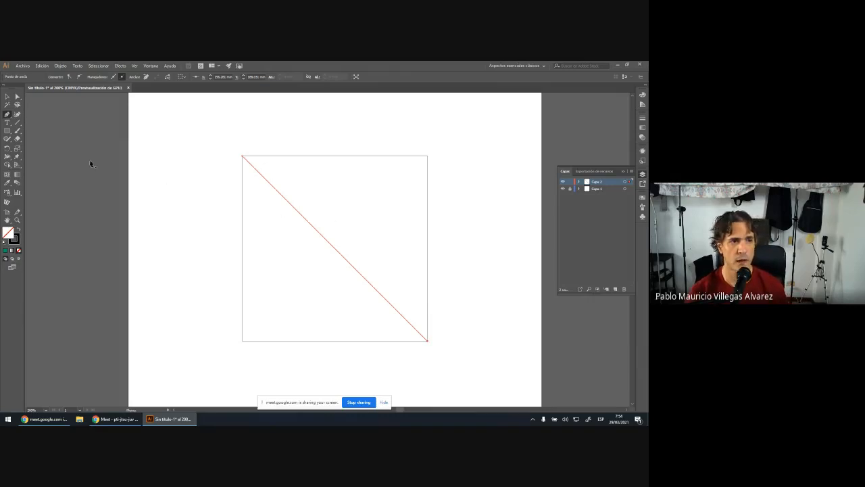
pyautogui.click(6, 98)
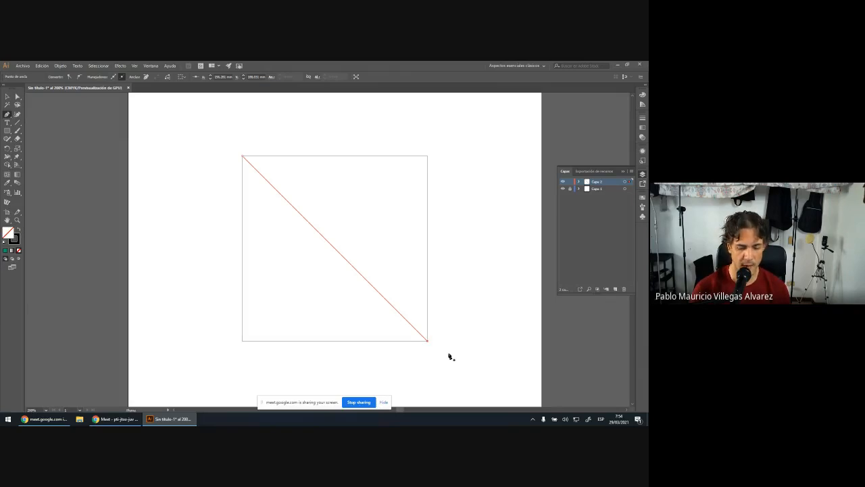
pyautogui.press('v')
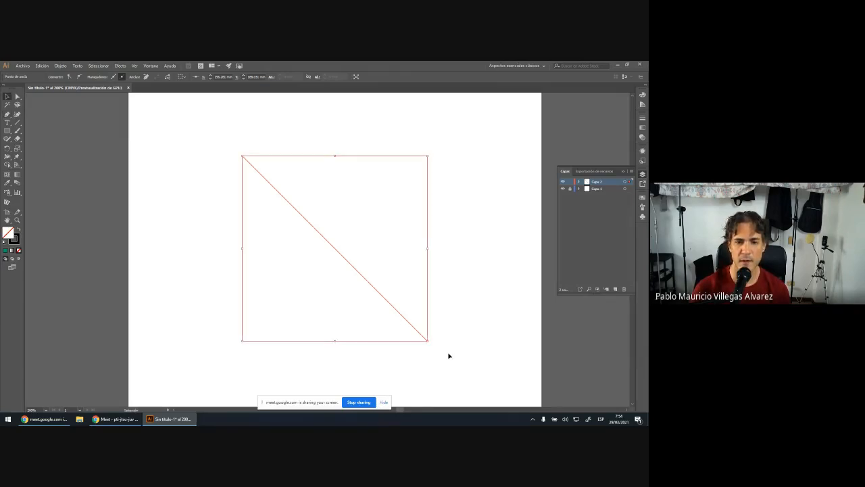
pyautogui.click(448, 355)
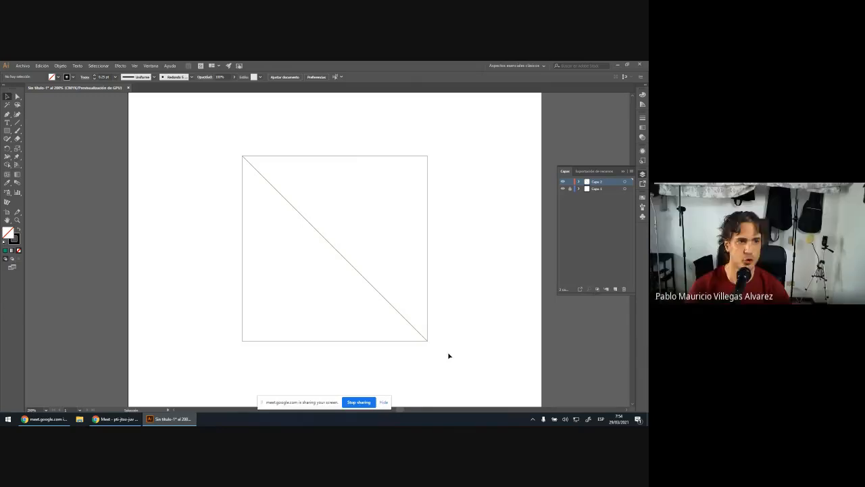
pyautogui.click(7, 97)
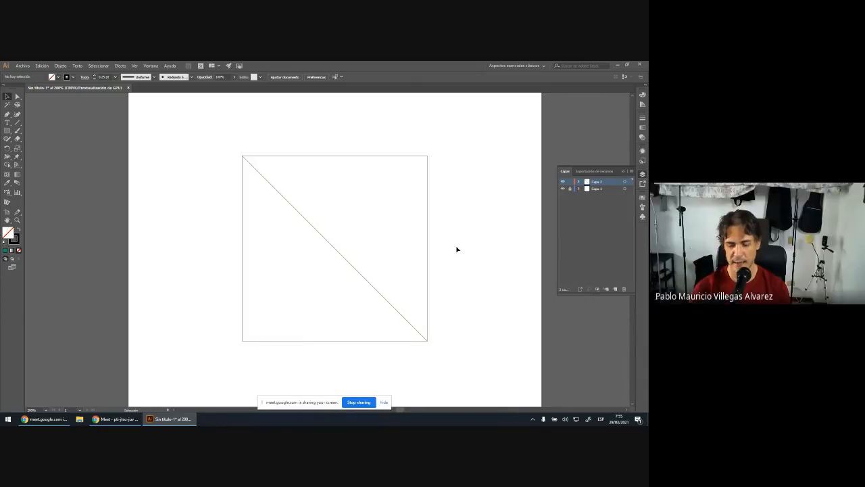
# Draw a second Pen diagonal from the square's bottom-left corner to its top-right corner and end the path.
pyautogui.press('p')
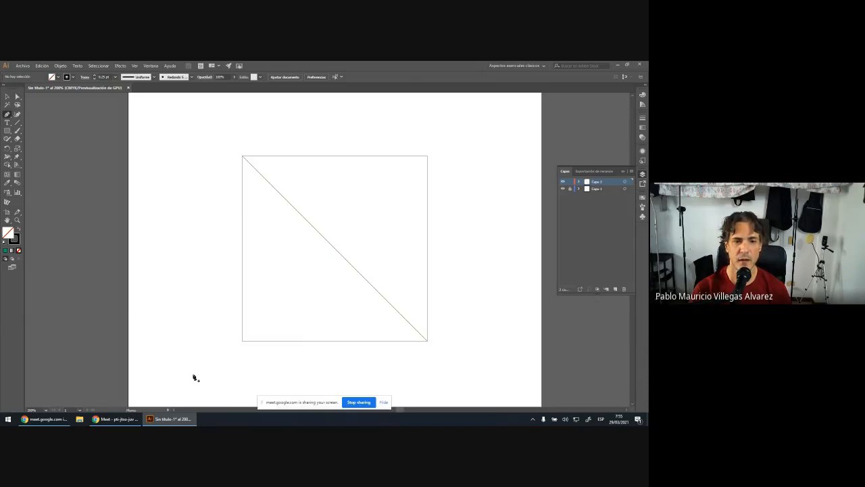
pyautogui.click(242, 340)
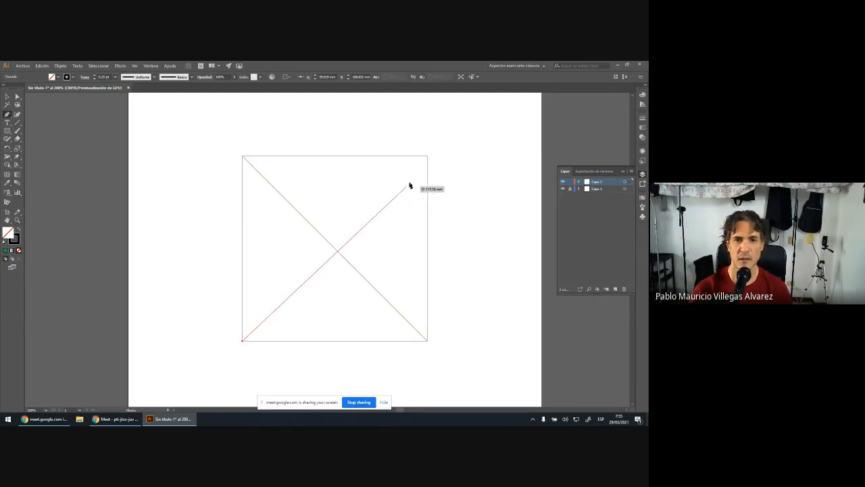
pyautogui.click(427, 157)
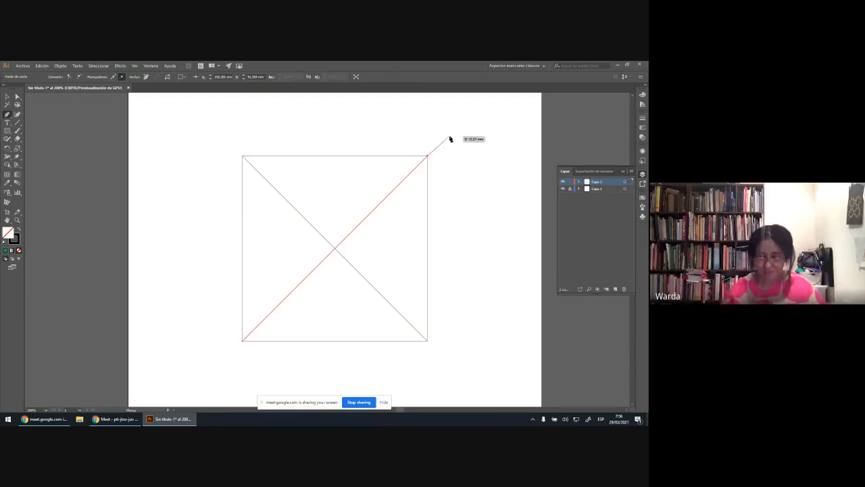
pyautogui.press('Escape')
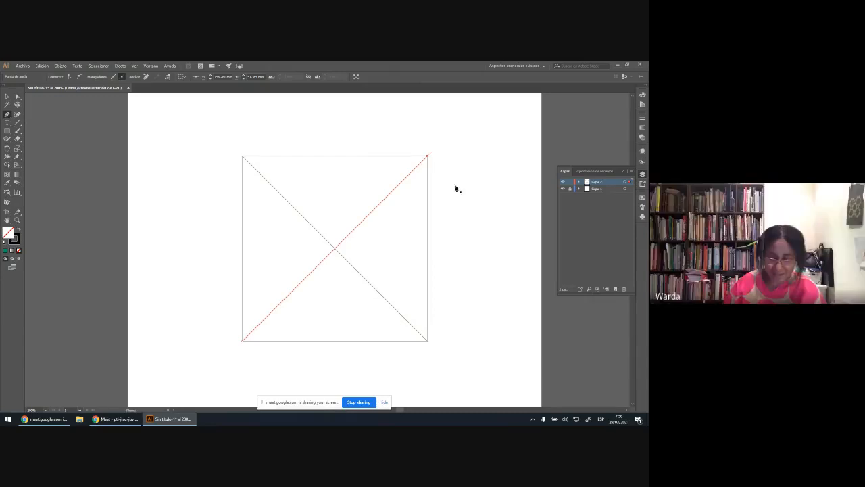
# Switch to the Google Meet call to check its chat, and return to the Illustrator drawing.
pyautogui.click(359, 402)
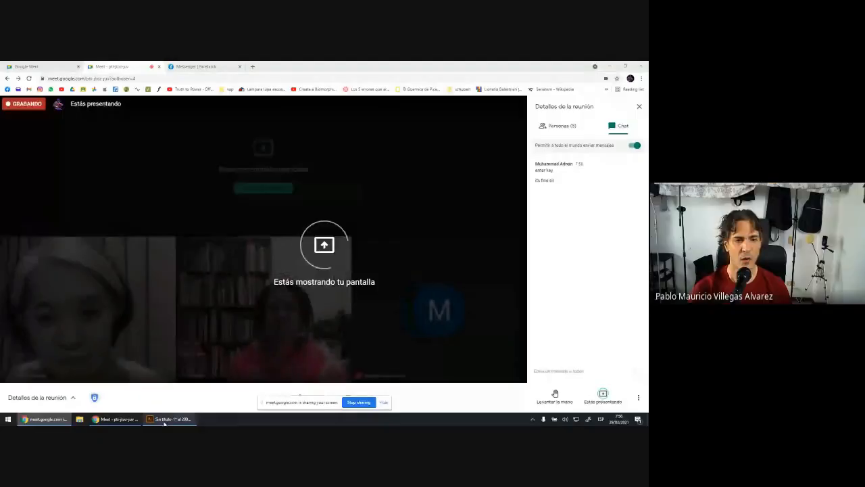
pyautogui.moveTo(164, 424)
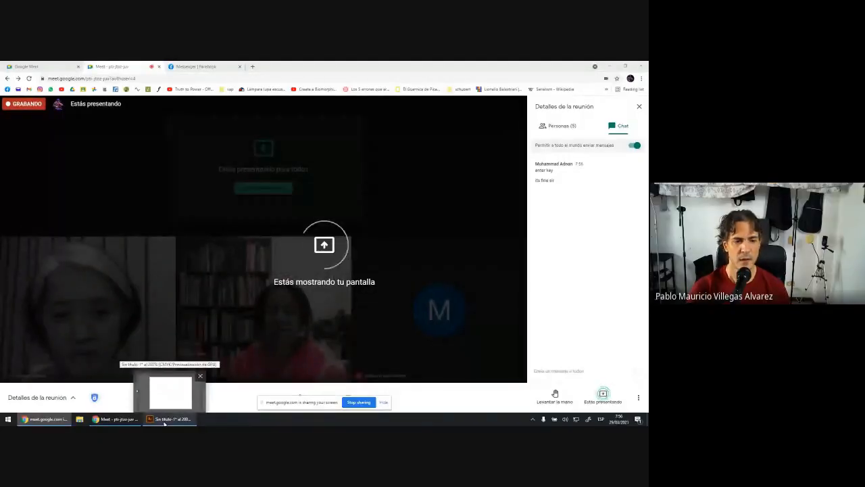
pyautogui.click(165, 421)
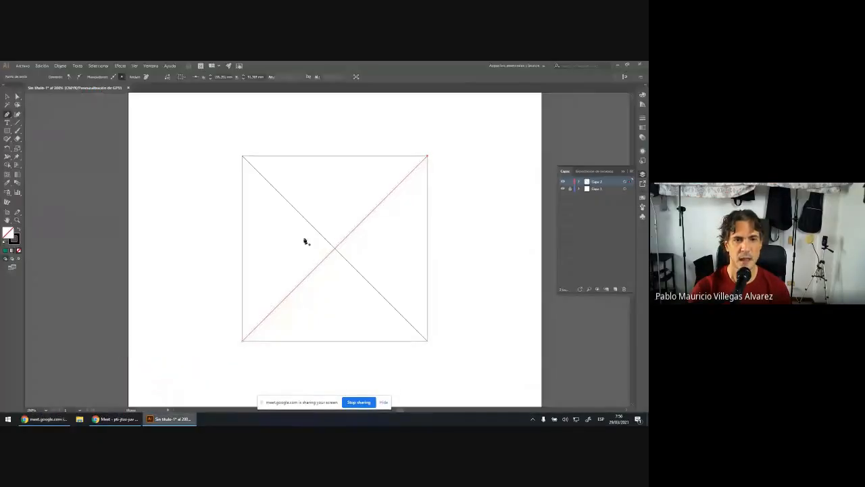
# Draw a closed rectangular Pen path about 111 mm wide and 15 mm high above the square.
pyautogui.scroll(1, 341, 129)
pyautogui.moveTo(238, 109); pyautogui.dragTo(412, 109)
pyautogui.moveTo(425, 111); pyautogui.dragTo(451, 109)
pyautogui.click(451, 109)
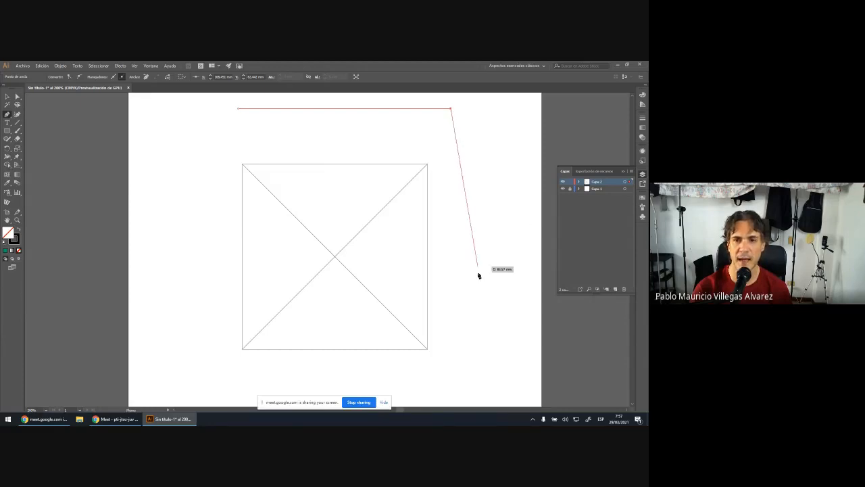
pyautogui.click(451, 137)
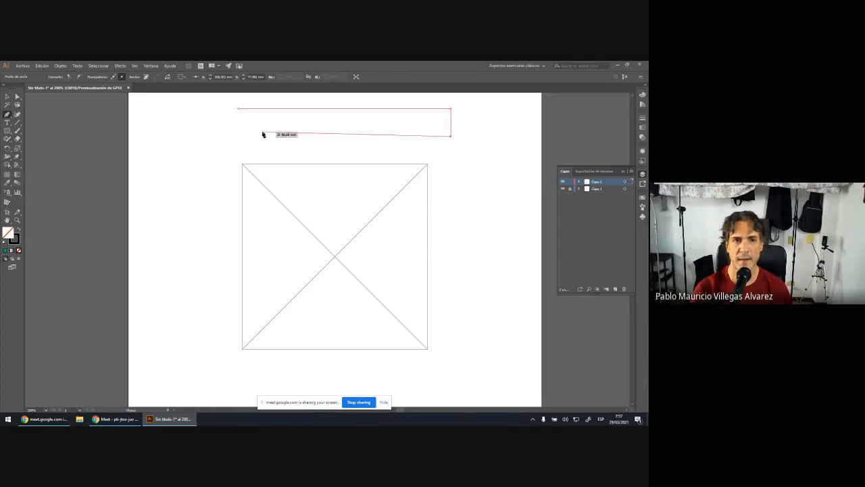
pyautogui.click(238, 138)
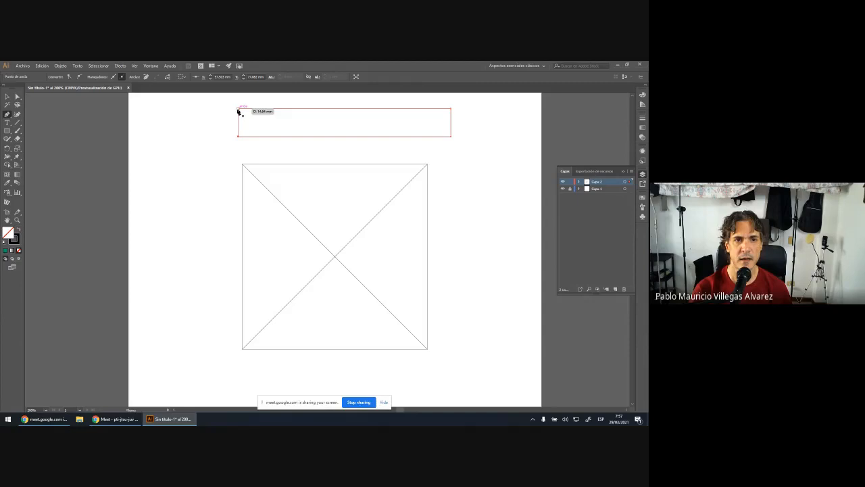
pyautogui.click(237, 109)
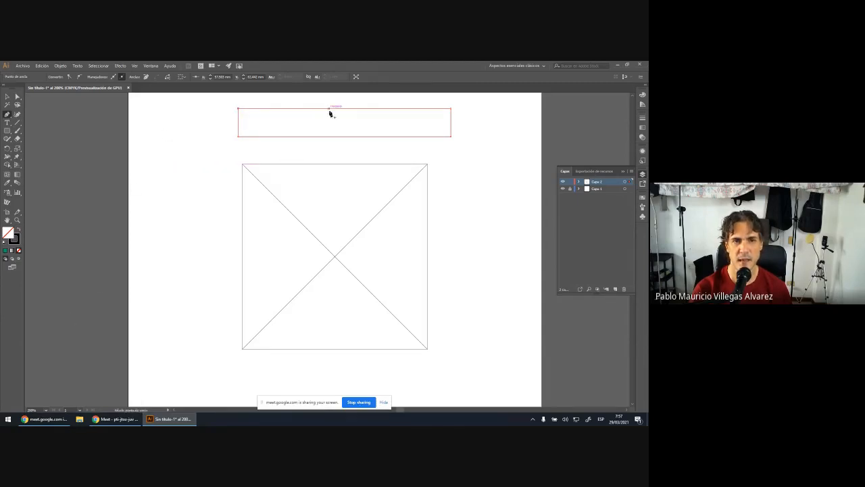
# Draw an open vertical two-point Pen line beside the square's right edge, about a third of its side long, and end the path.
pyautogui.click(498, 177)
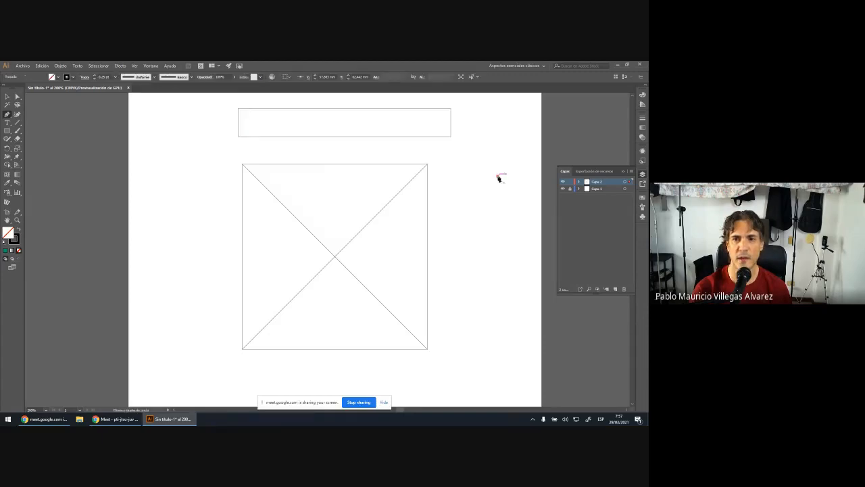
pyautogui.click(499, 232)
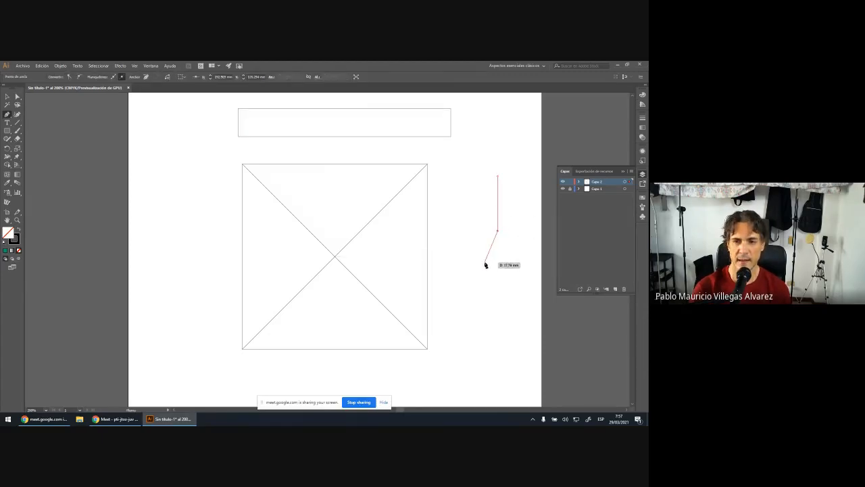
pyautogui.press('Escape')
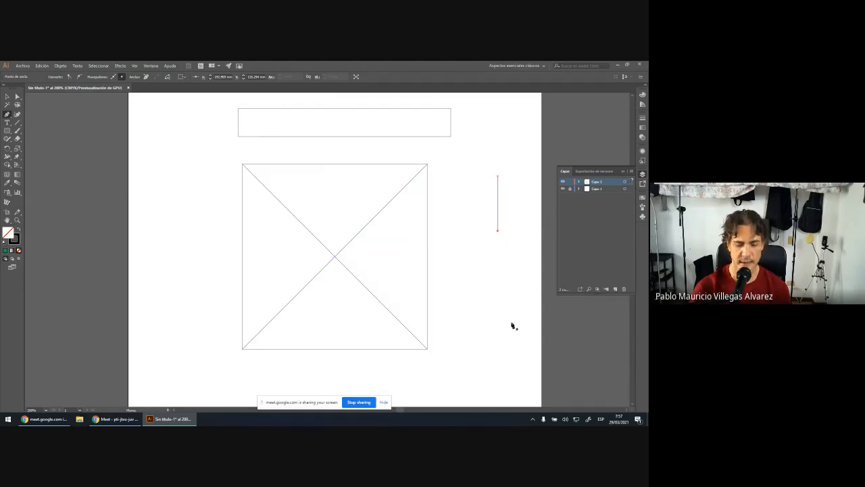
# Delete the short vertical line beside the square and the closed rectangular path above it.
pyautogui.press('v')
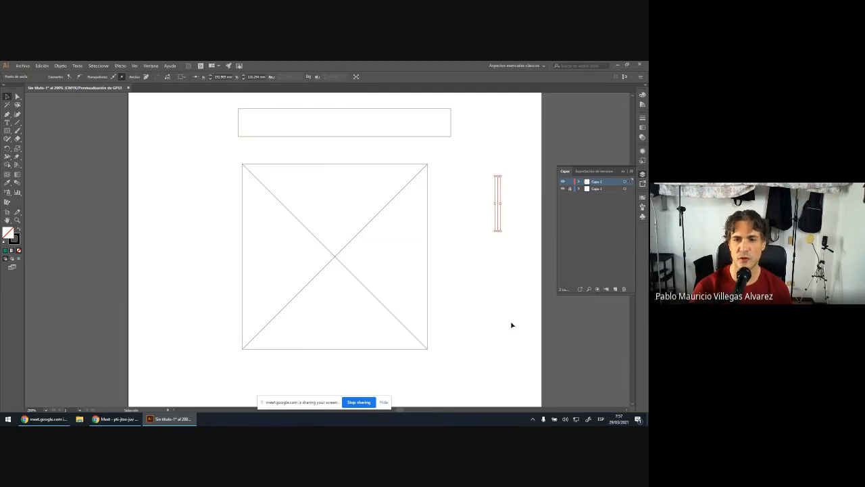
pyautogui.click(496, 279)
pyautogui.moveTo(491, 164); pyautogui.dragTo(510, 285)
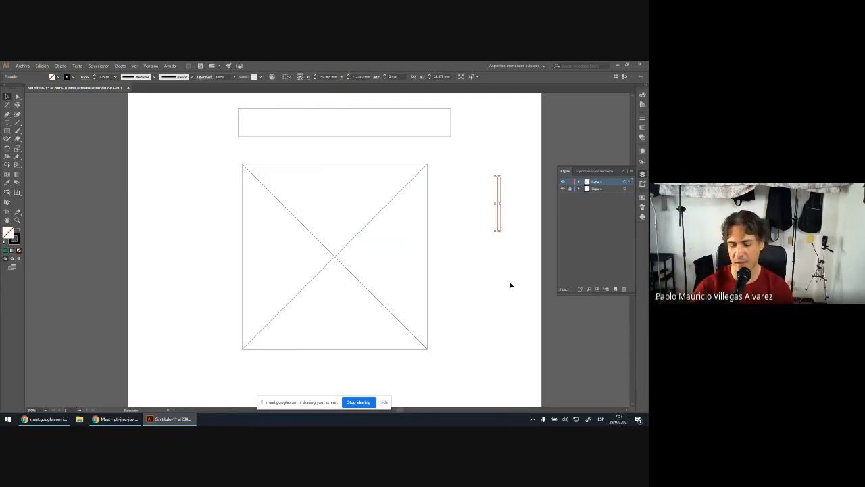
pyautogui.press('Delete')
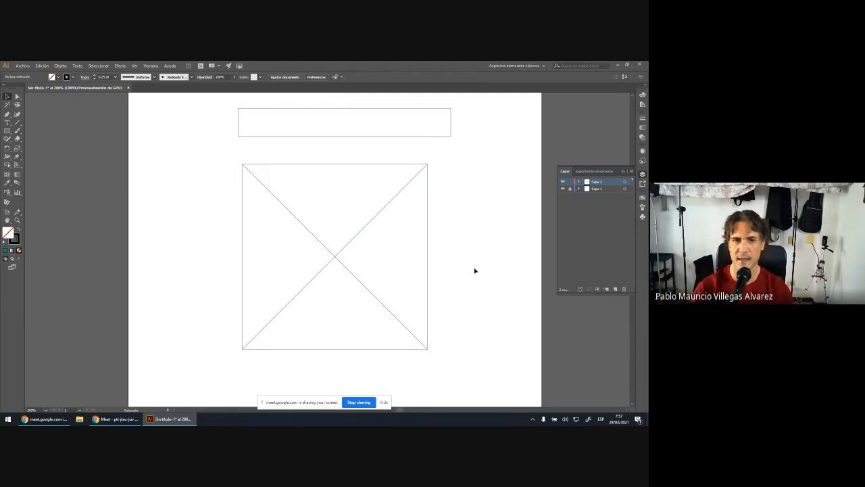
pyautogui.moveTo(222, 102); pyautogui.dragTo(478, 152)
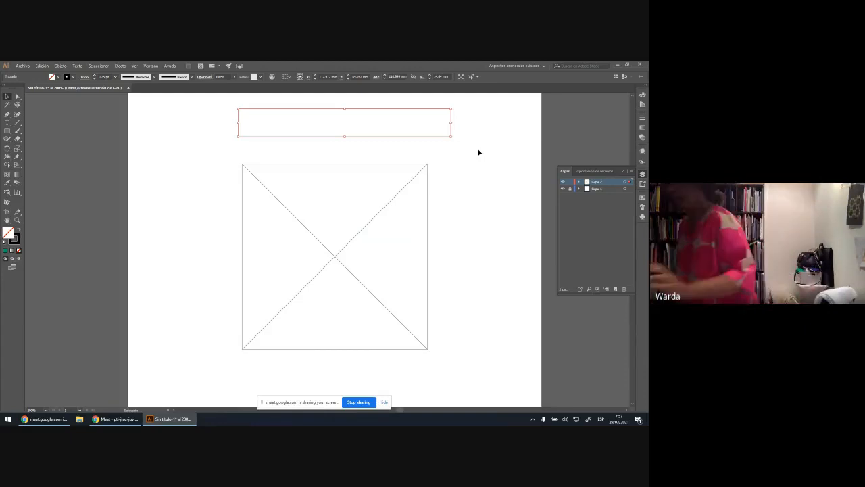
pyautogui.press('Delete')
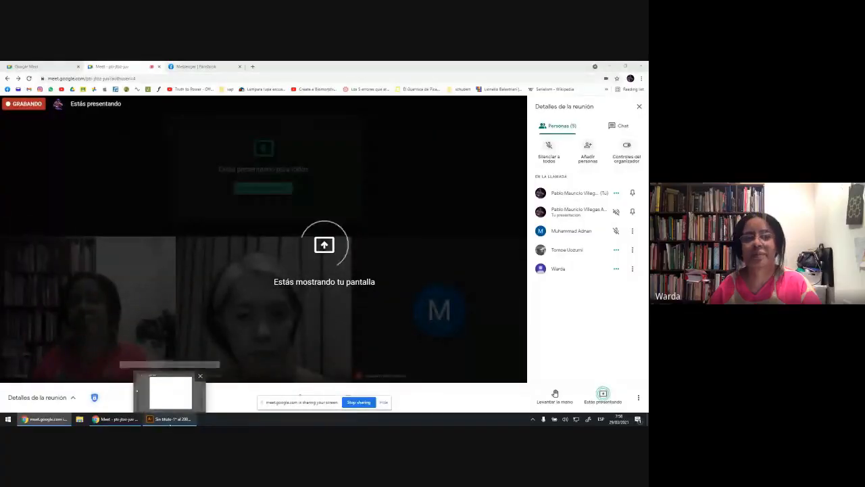
# Return to the Illustrator drawing, lock the diagonals' layer Capa 2, and add a new layer above it.
pyautogui.click(170, 419)
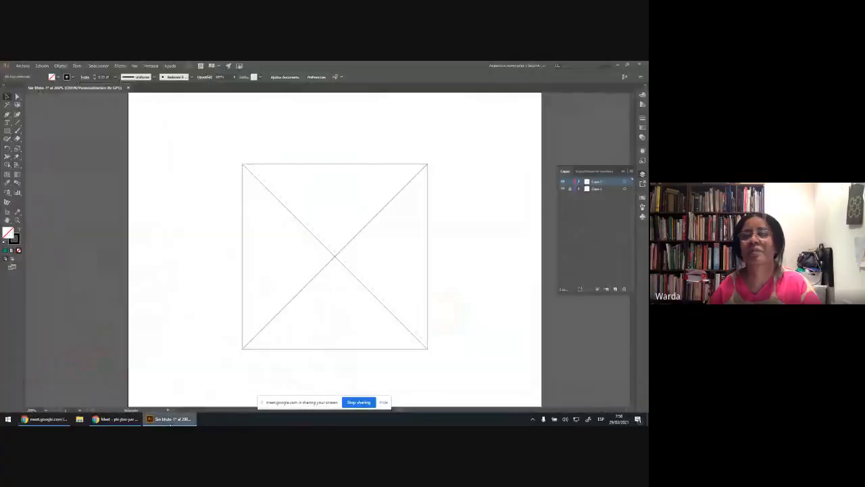
pyautogui.scroll(-1, 232, 204)
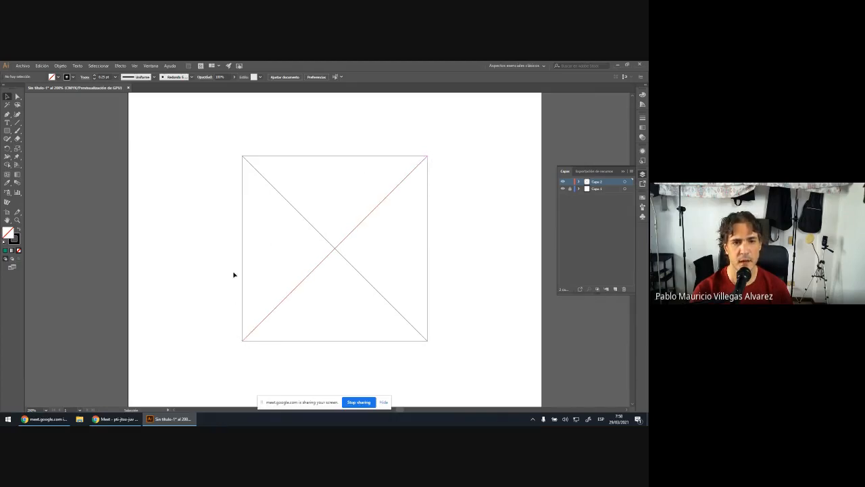
pyautogui.click(569, 189)
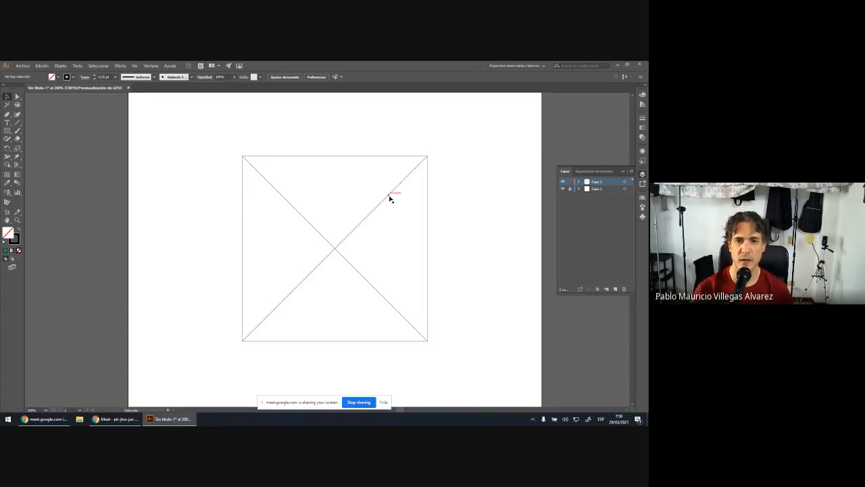
pyautogui.click(243, 341)
pyautogui.click(573, 183)
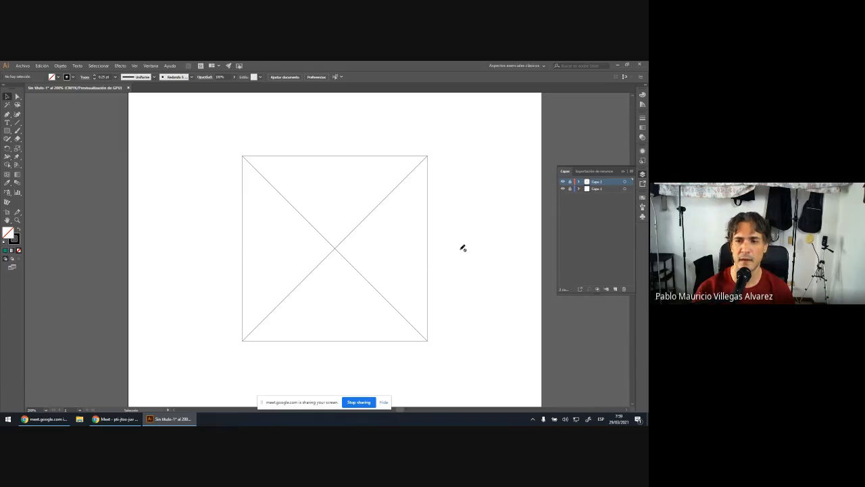
pyautogui.click(615, 290)
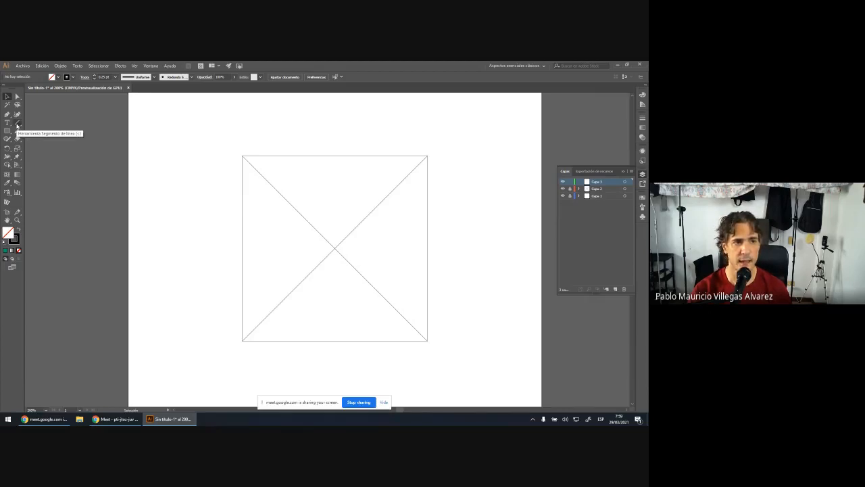
# Draw a quarter-circle arc with the Arc tool from the square's bottom-left corner to its top-right corner and deselect it.
pyautogui.click(17, 125)
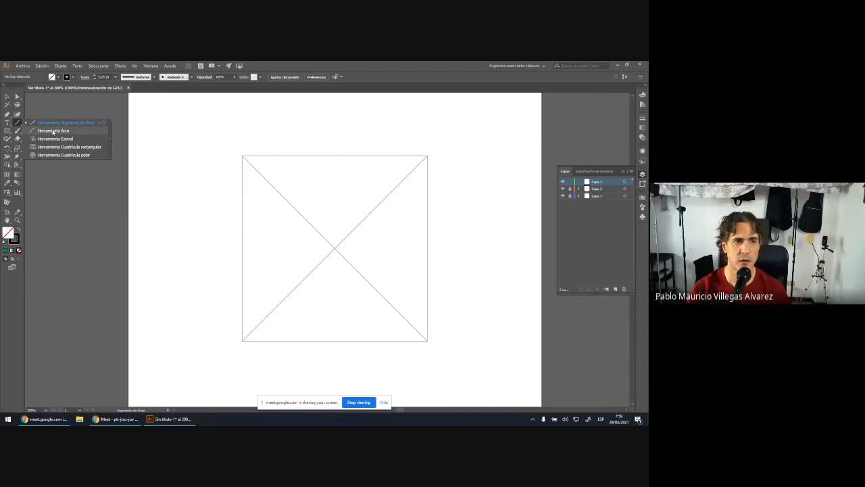
pyautogui.click(63, 222)
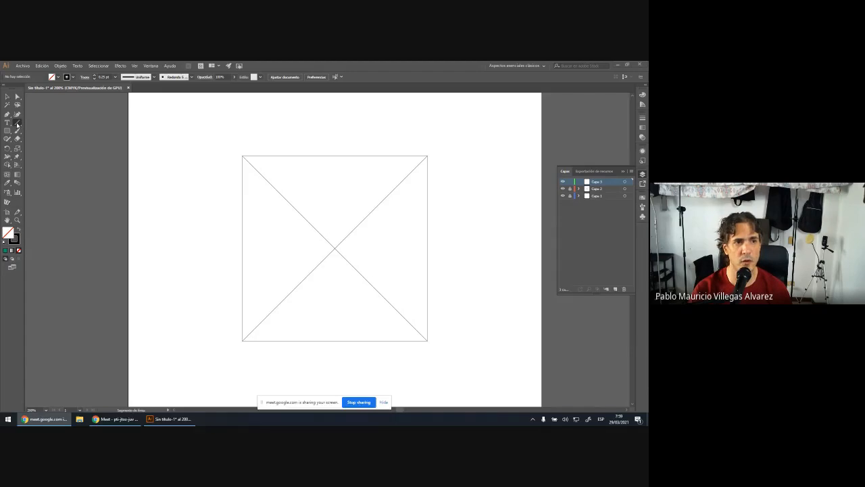
pyautogui.click(17, 125)
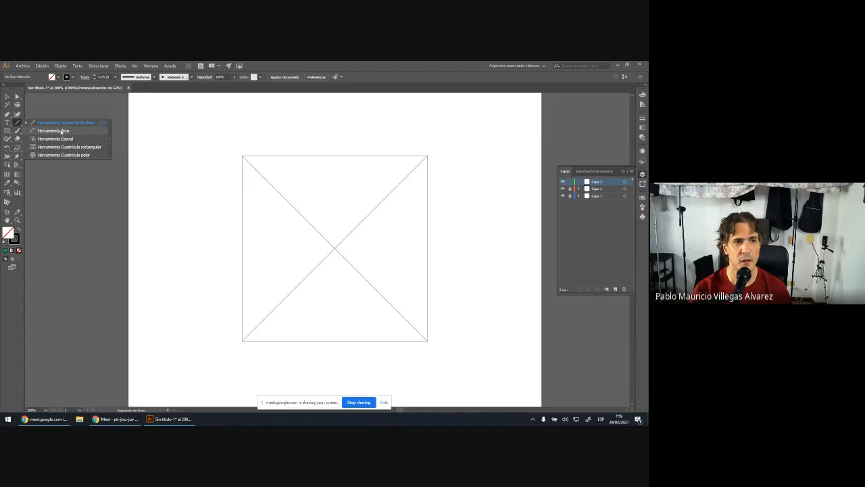
pyautogui.click(60, 130)
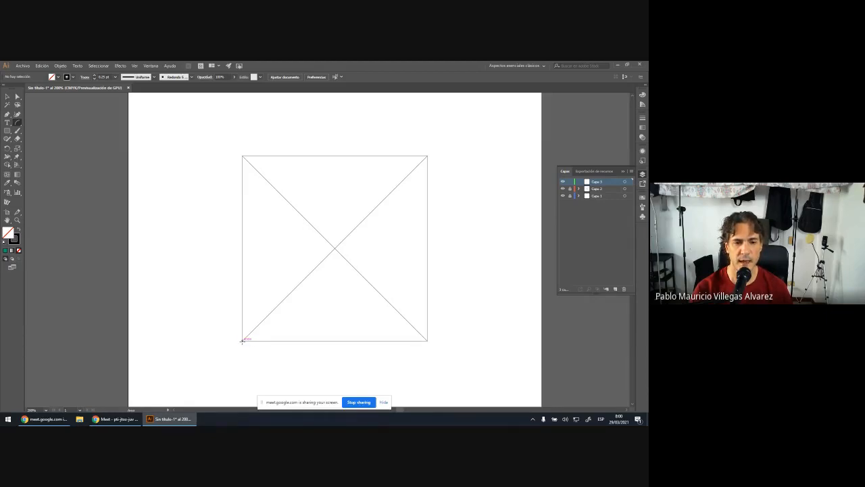
pyautogui.moveTo(242, 341); pyautogui.dragTo(300, 262)
pyautogui.moveTo(316, 243); pyautogui.dragTo(428, 155)
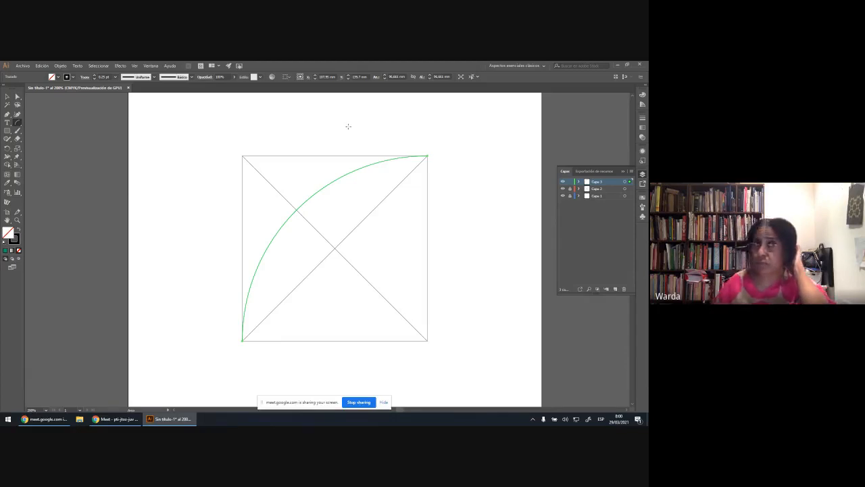
pyautogui.press('v')
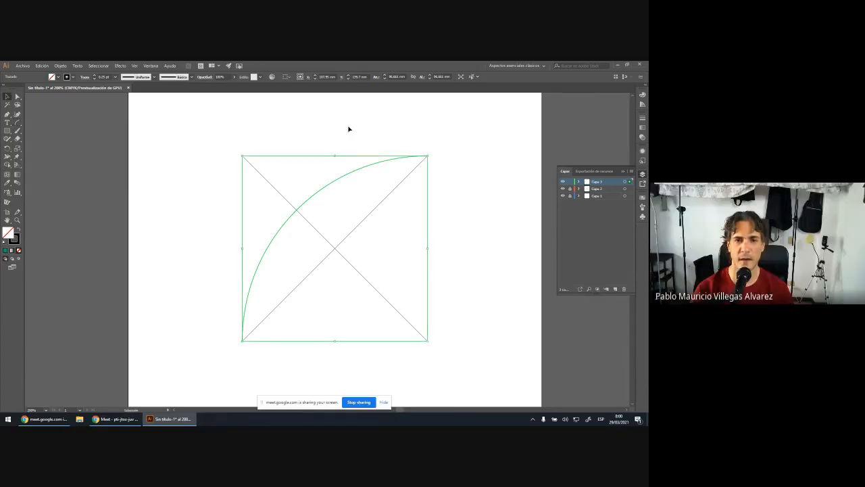
pyautogui.click(349, 129)
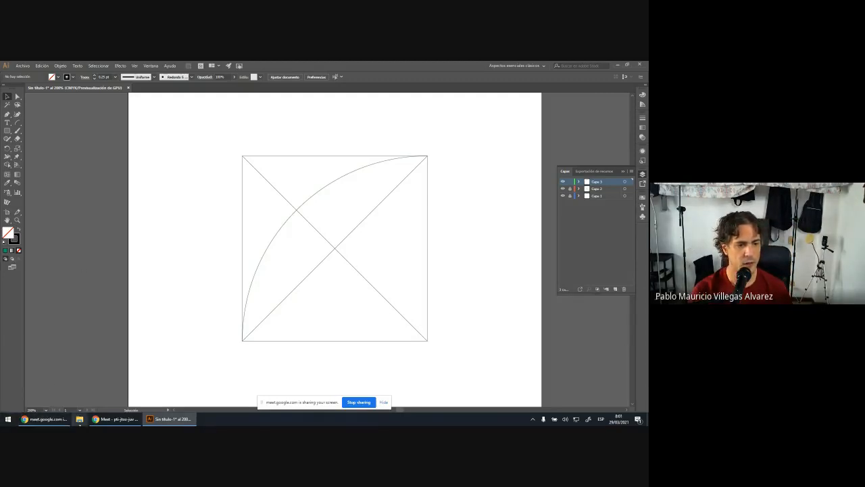
# Browse in File Explorer to Google Drive > Mi unidad > GEOMETRIA 21 > METODO ESQUINA TODO > Todos los tutoriales.
pyautogui.click(79, 419)
pyautogui.doubleClick(269, 174)
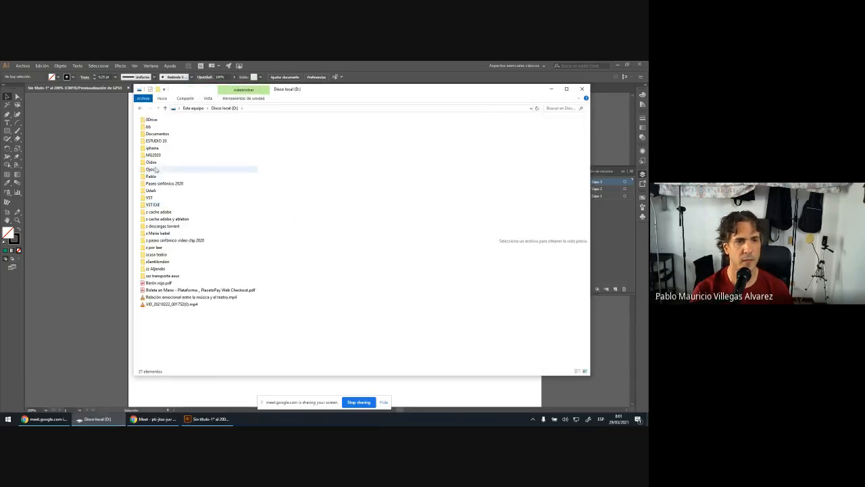
pyautogui.click(140, 108)
pyautogui.doubleClick(351, 180)
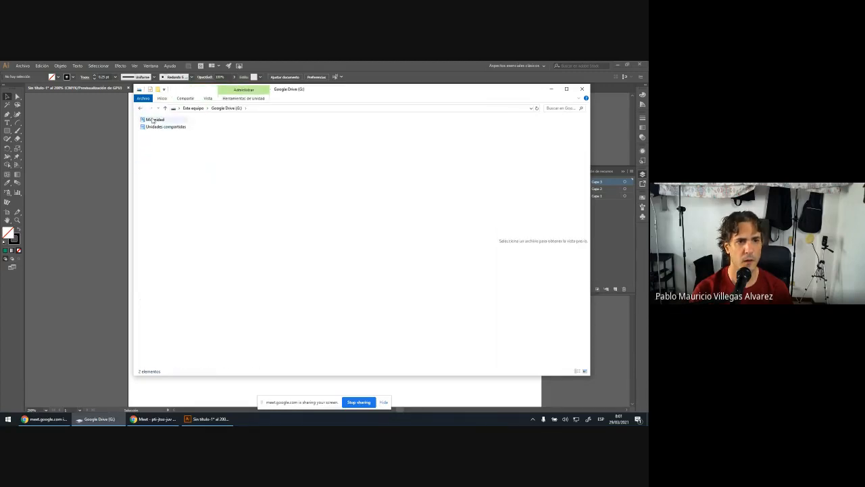
pyautogui.doubleClick(153, 120)
pyautogui.doubleClick(157, 148)
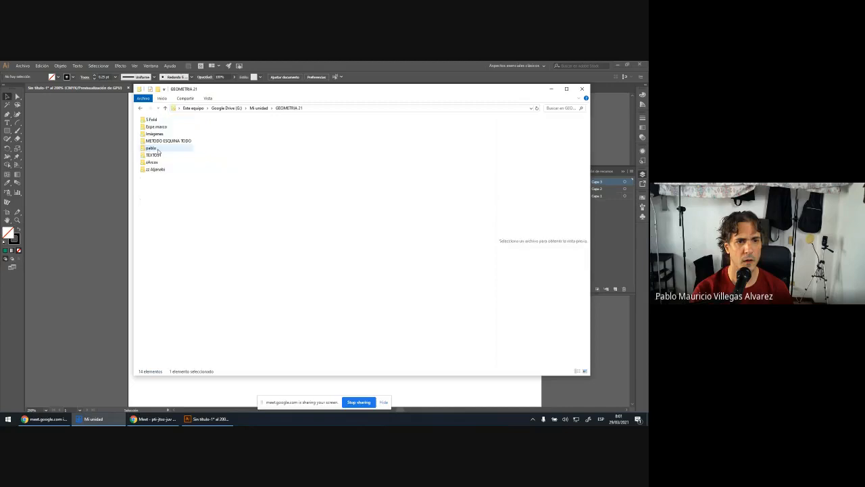
pyautogui.doubleClick(159, 141)
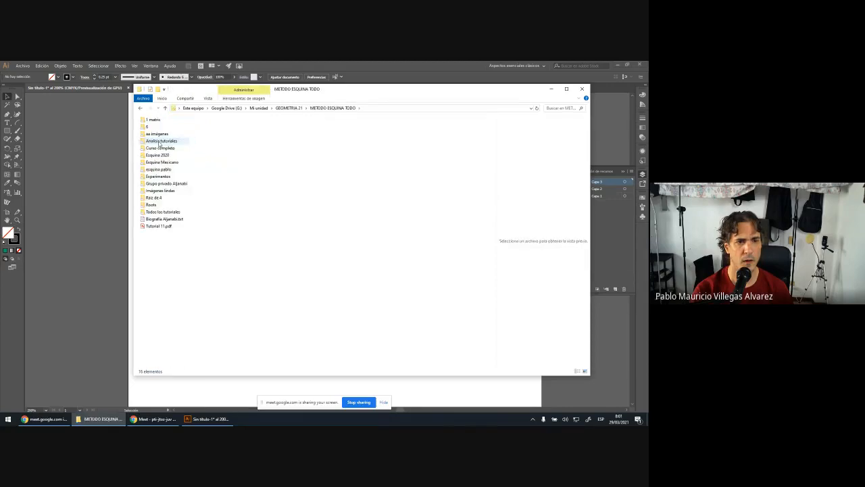
pyautogui.doubleClick(156, 214)
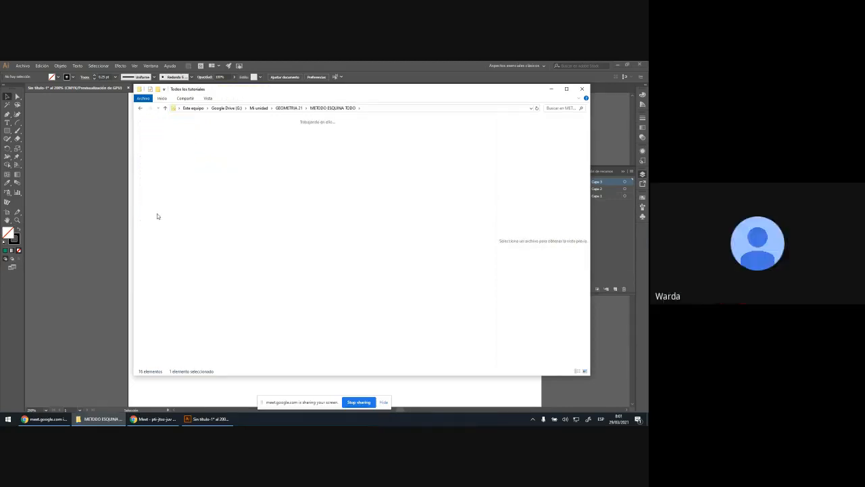
# Open the PDF "11tutorial 5.pdf" from the folder 12 Tutorial 5.
pyautogui.doubleClick(157, 170)
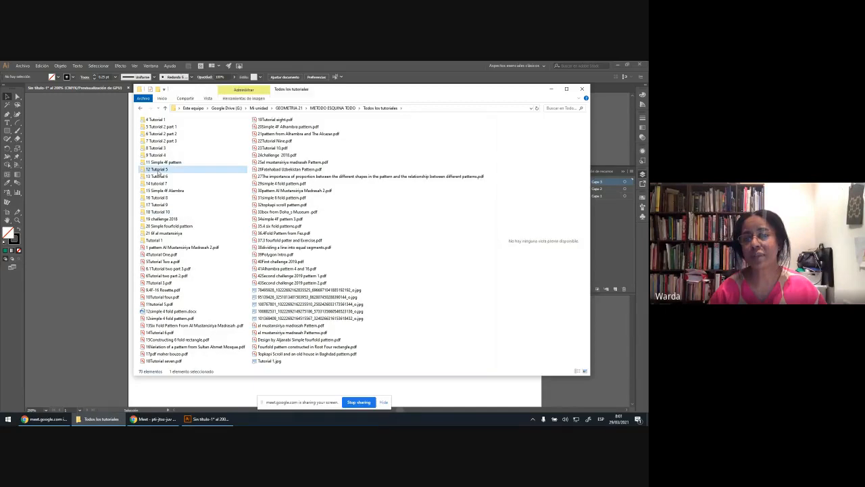
pyautogui.click(157, 133)
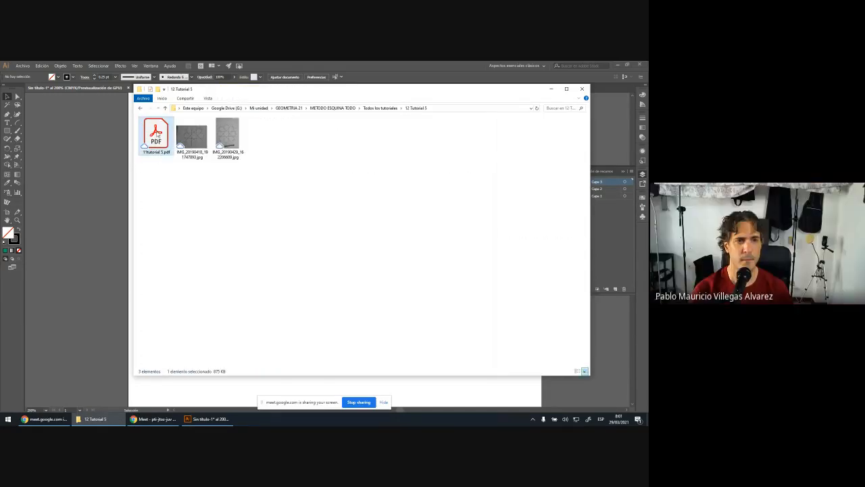
pyautogui.press('Return')
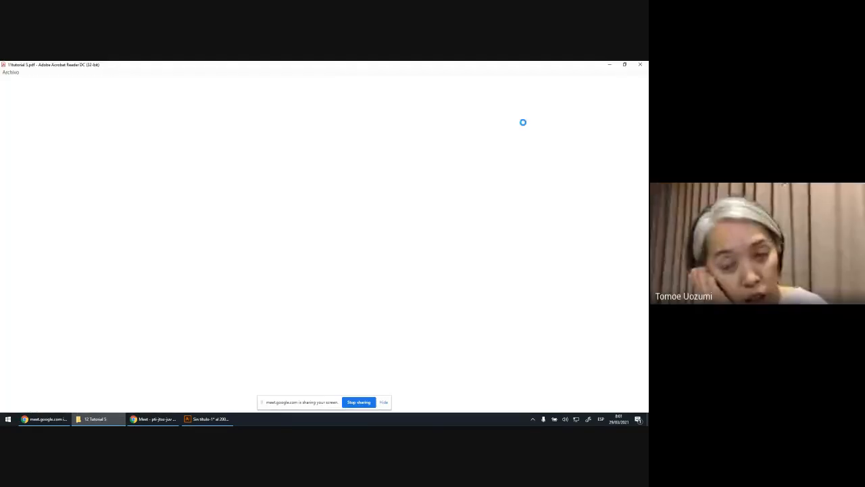
# Examine the arc constructions on pages 5 and 6 of the tutorial PDF at 100% zoom.
pyautogui.scroll(15, 336, 223)
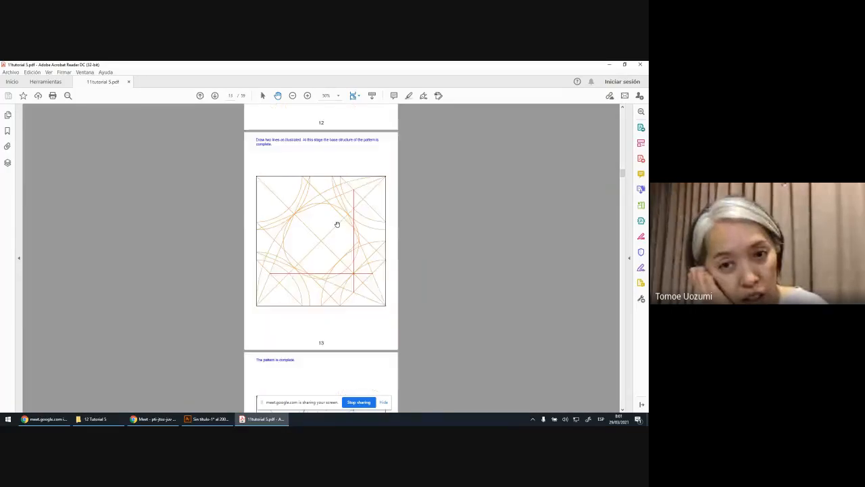
pyautogui.scroll(10, 336, 224)
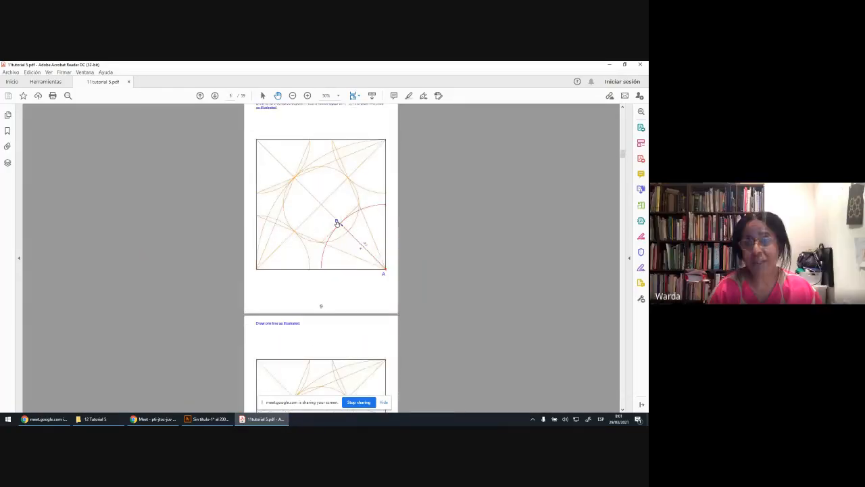
pyautogui.scroll(8, 336, 223)
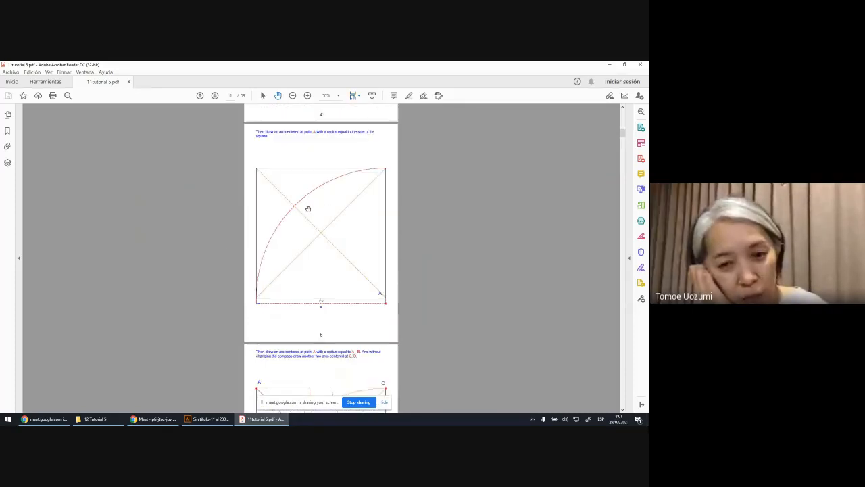
pyautogui.click(308, 96)
pyautogui.click(308, 96)
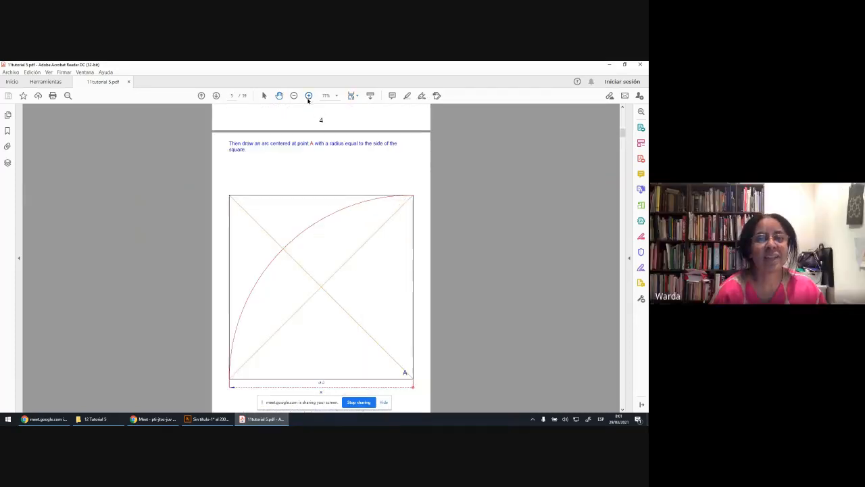
pyautogui.scroll(-1, 287, 128)
pyautogui.scroll(1, 287, 127)
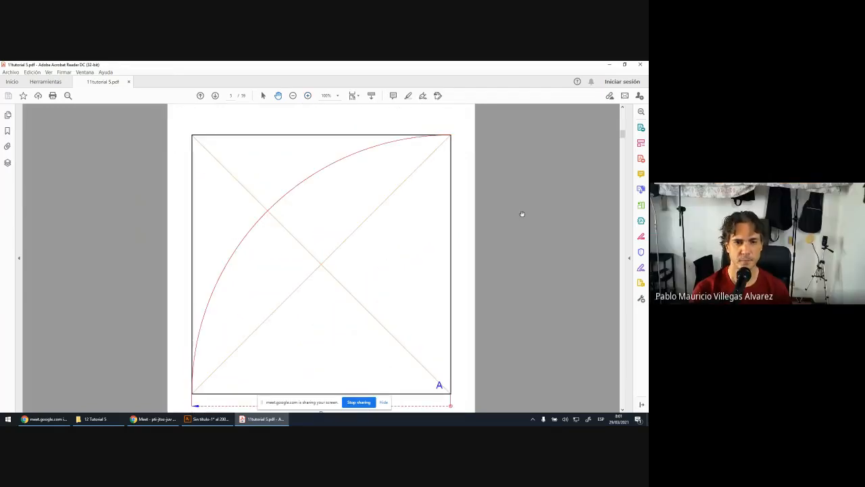
pyautogui.scroll(-9, 522, 213)
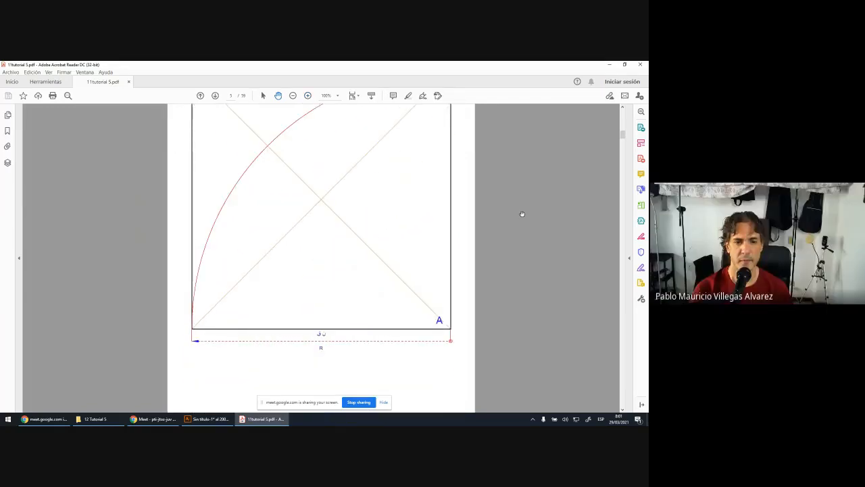
pyautogui.scroll(-5, 522, 214)
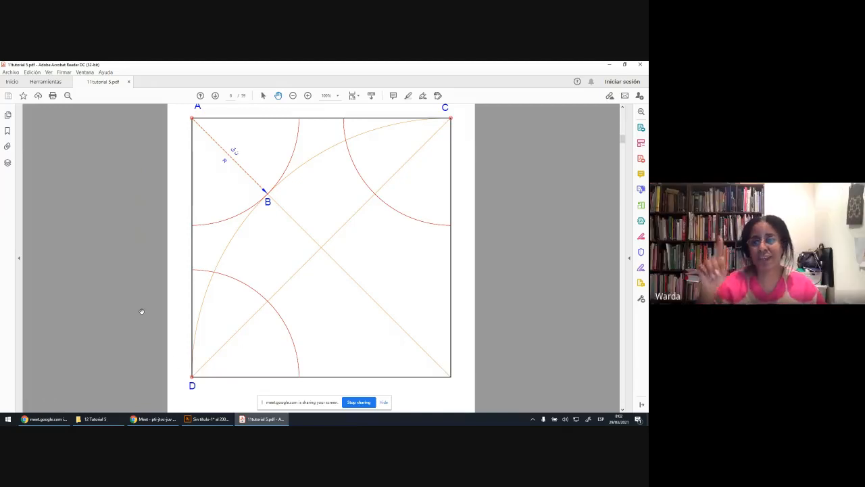
# Switch to the Illustrator drawing and activate the Ellipse tool.
pyautogui.moveTo(204, 423)
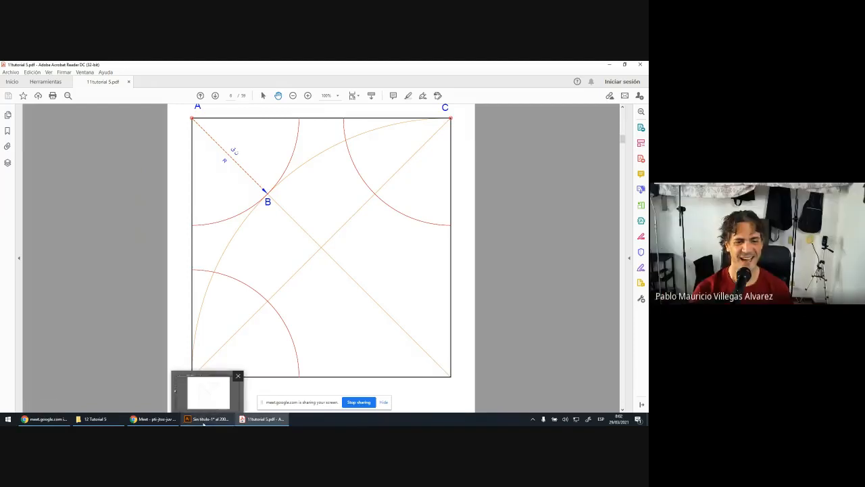
pyautogui.click(203, 421)
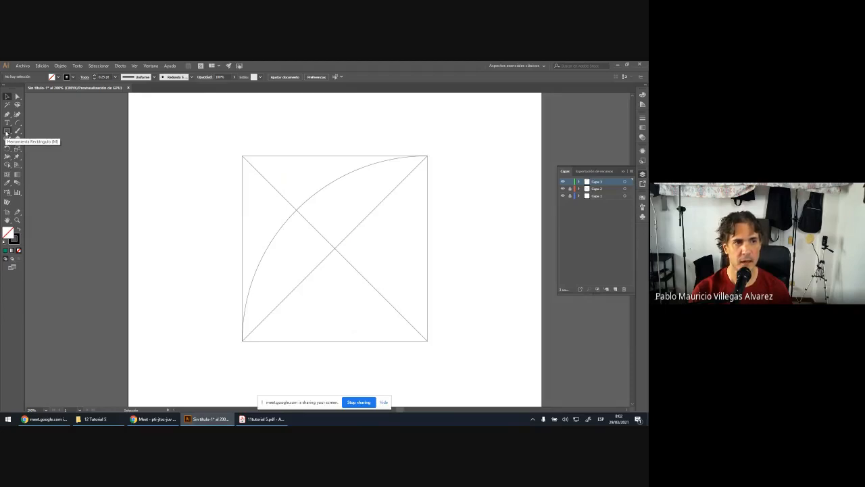
pyautogui.click(7, 132)
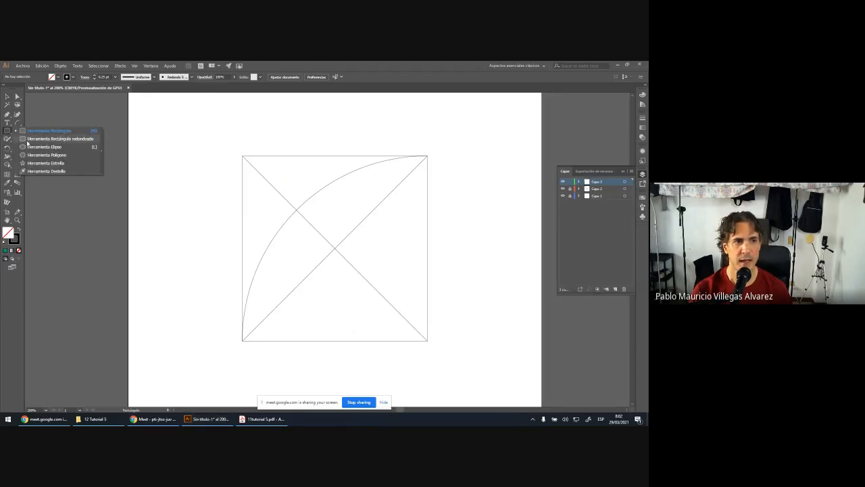
pyautogui.click(40, 148)
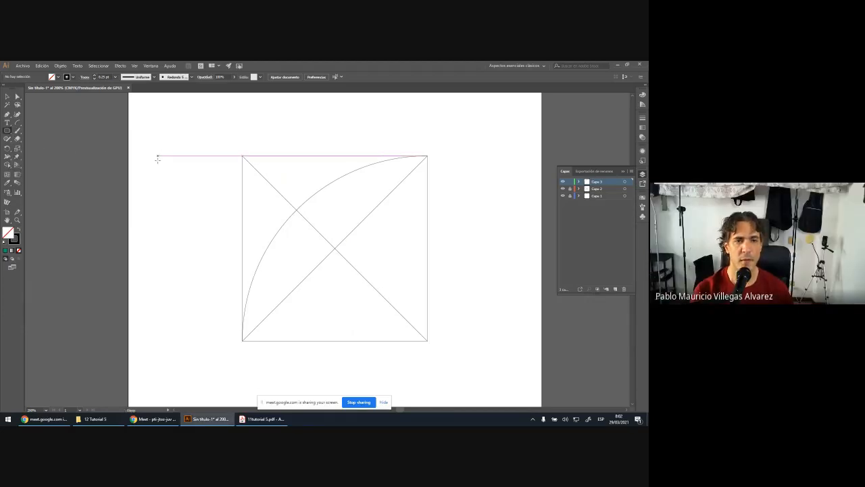
pyautogui.scroll(4, 150, 166)
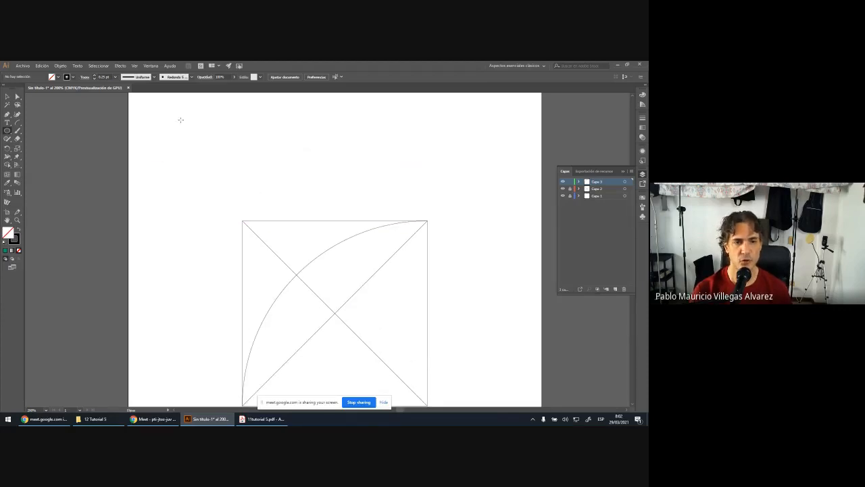
pyautogui.scroll(-1, 174, 128)
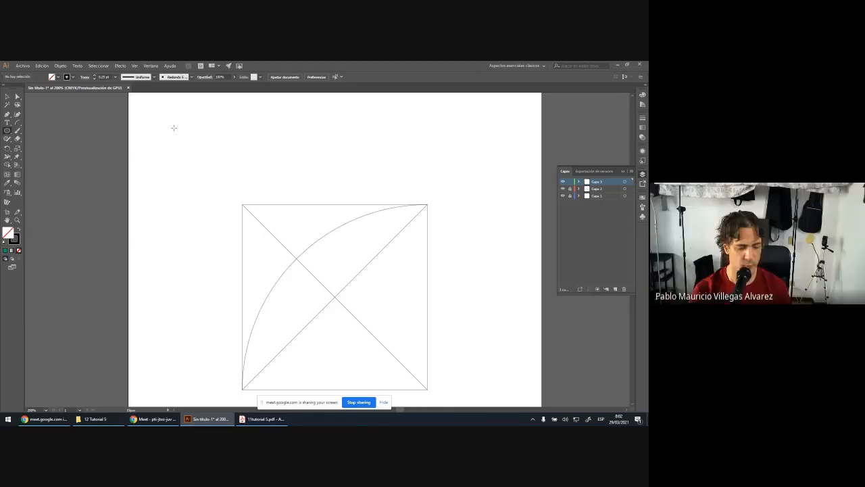
pyautogui.moveTo(174, 127); pyautogui.dragTo(227, 202)
pyautogui.scroll(-5, 226, 203)
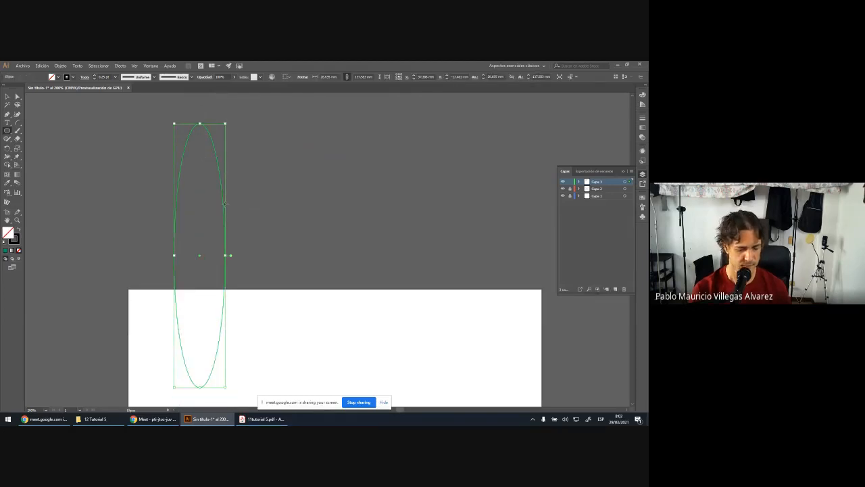
pyautogui.hotkey('ctrl', 'z')
pyautogui.scroll(-10, 225, 203)
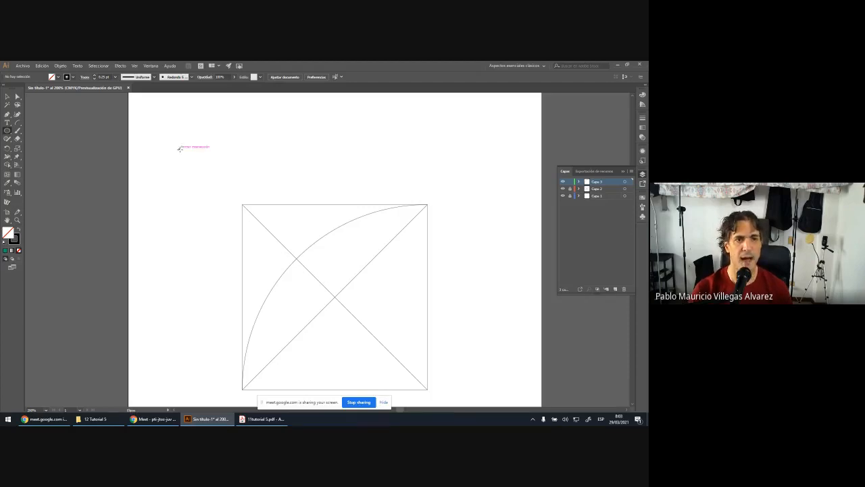
pyautogui.moveTo(180, 149); pyautogui.dragTo(198, 166)
pyautogui.press('Delete')
pyautogui.scroll(-8, 208, 170)
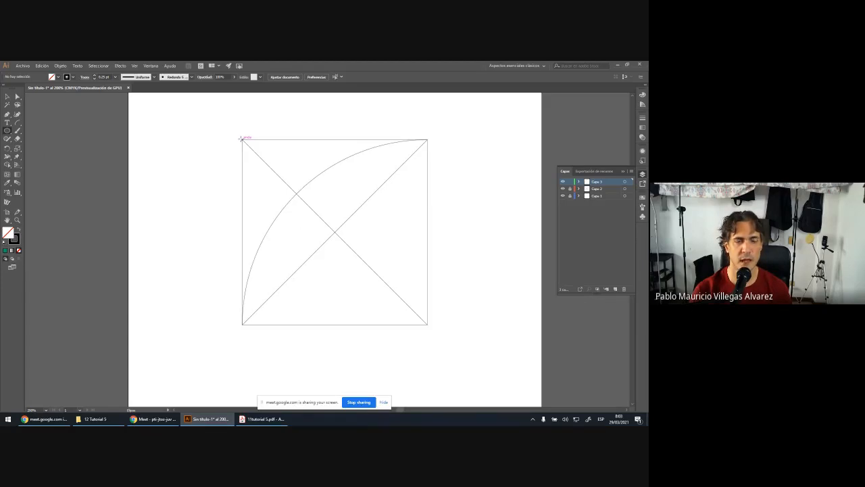
# Draw a circle about 80 mm in diameter centred on the square's top-left corner, reaching the intersection of the arc and diagonal.
pyautogui.moveTo(242, 138); pyautogui.dragTo(255, 154)
pyautogui.moveTo(259, 163); pyautogui.dragTo(319, 202)
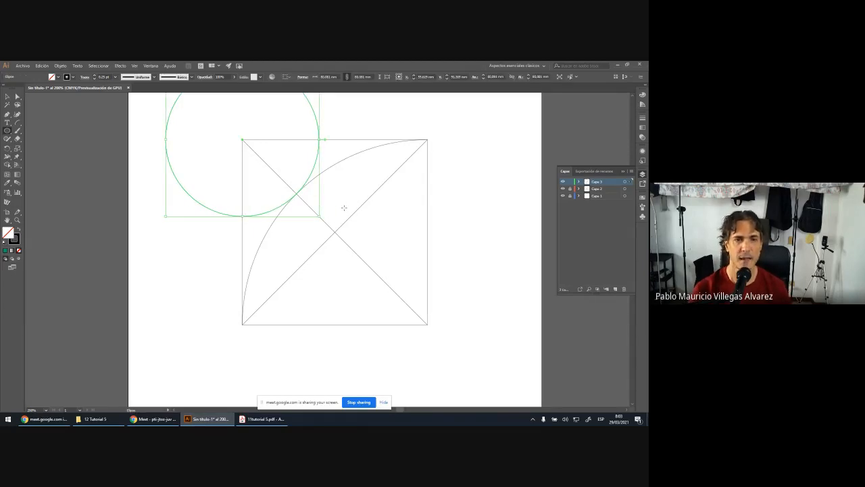
pyautogui.scroll(2, 344, 207)
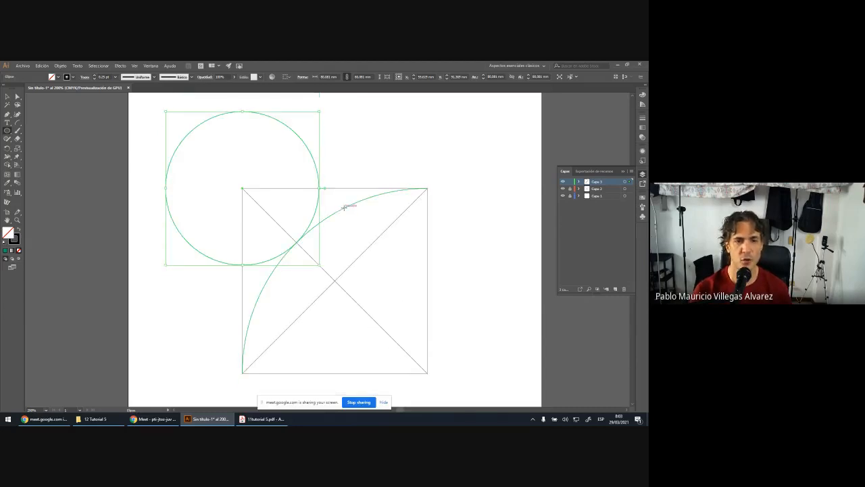
pyautogui.scroll(-1, 344, 208)
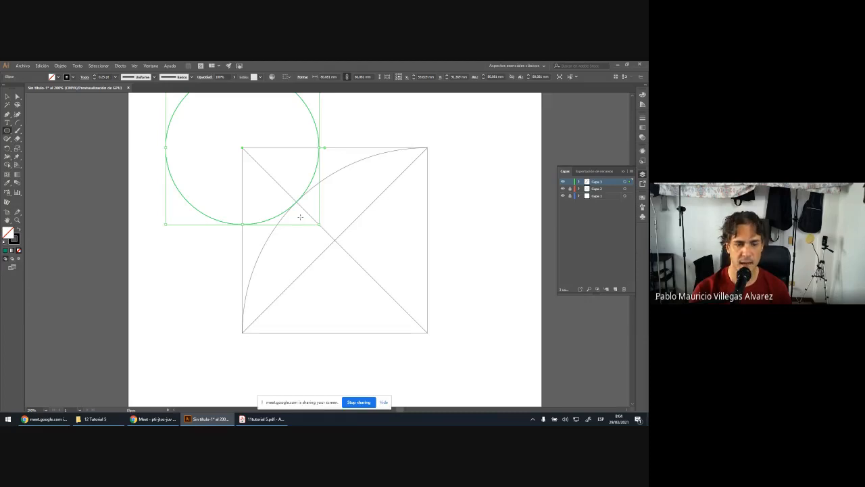
# Fine-tune the circle's diameter to about 79.7 mm so its edge meets the intersection of the arc and diagonal.
pyautogui.scroll(6, 300, 216)
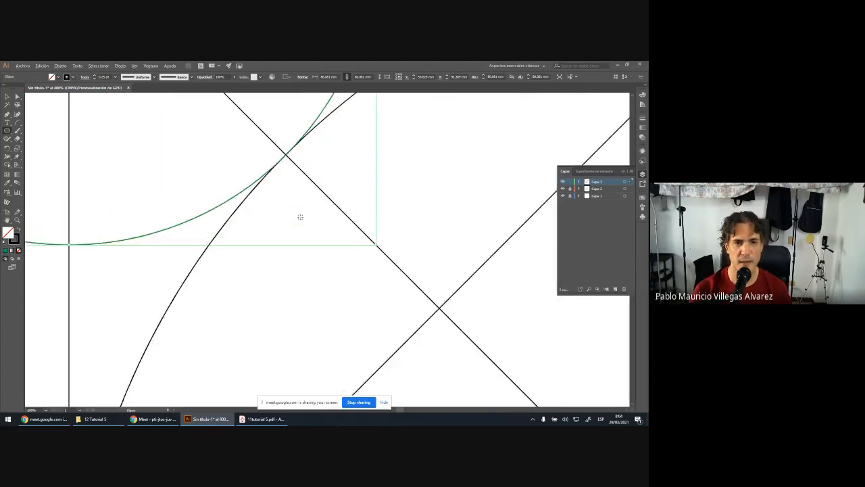
pyautogui.scroll(2, 300, 216)
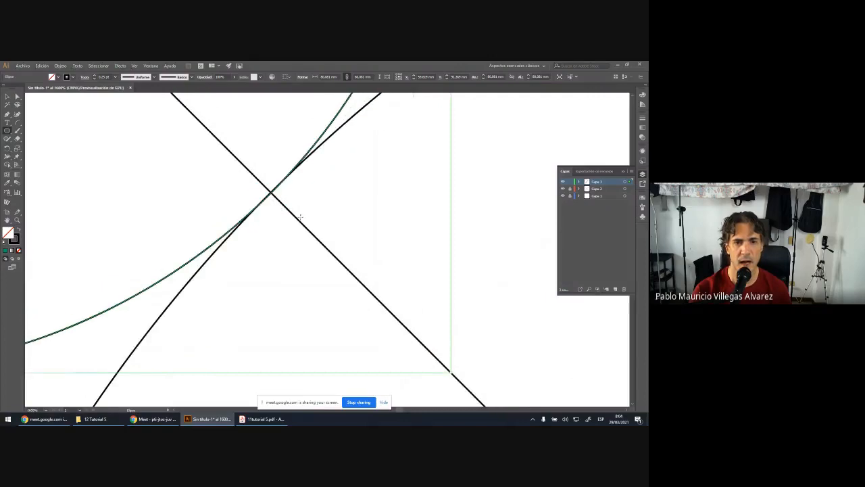
pyautogui.scroll(-2, 300, 217)
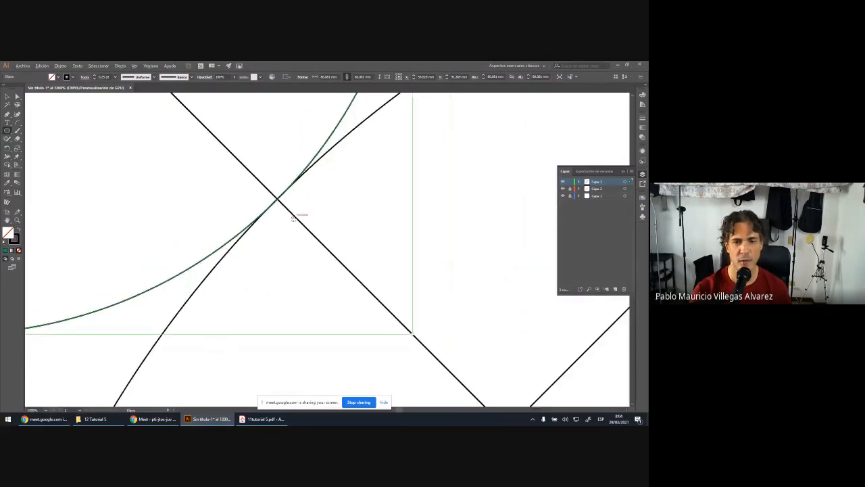
pyautogui.moveTo(413, 335); pyautogui.dragTo(417, 335)
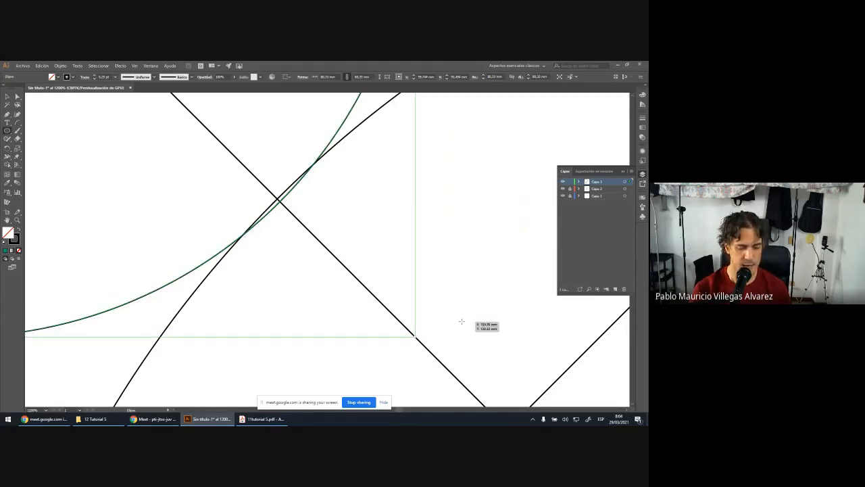
pyautogui.moveTo(416, 336); pyautogui.dragTo(410, 334)
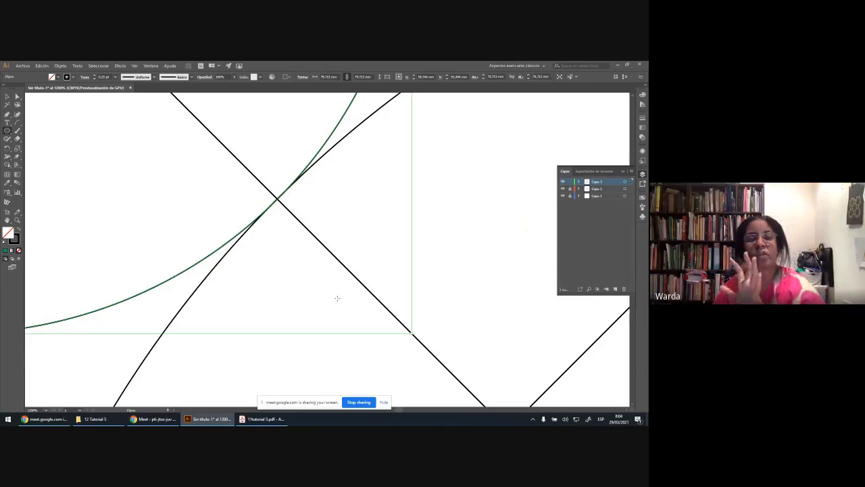
# Examine at high magnification how the circle touches the arc at the diagonal.
pyautogui.scroll(4, 266, 206)
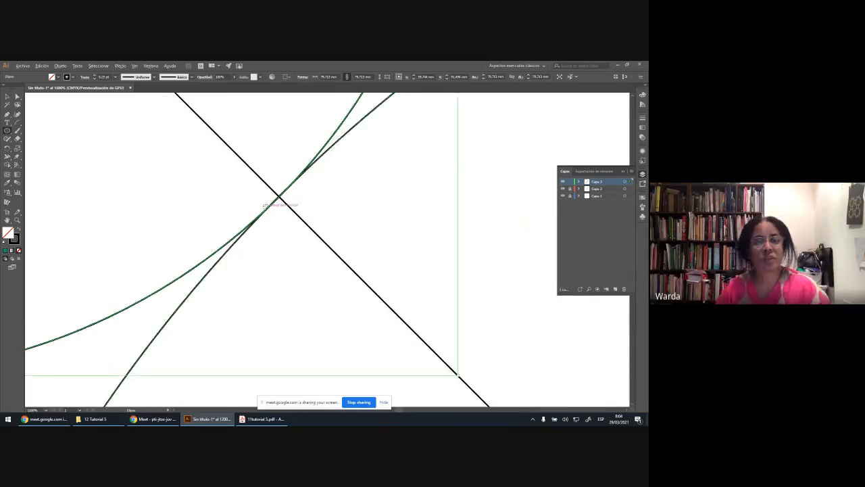
pyautogui.scroll(1, 305, 238)
pyautogui.scroll(7, 316, 260)
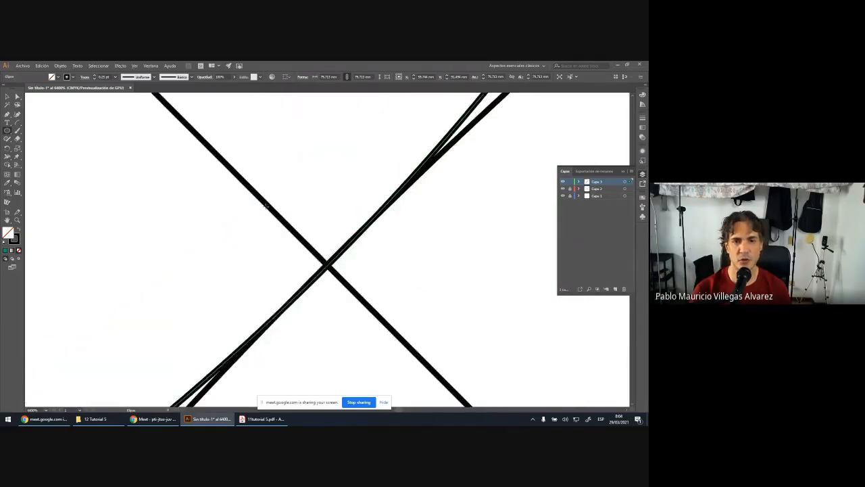
pyautogui.scroll(-3, 332, 284)
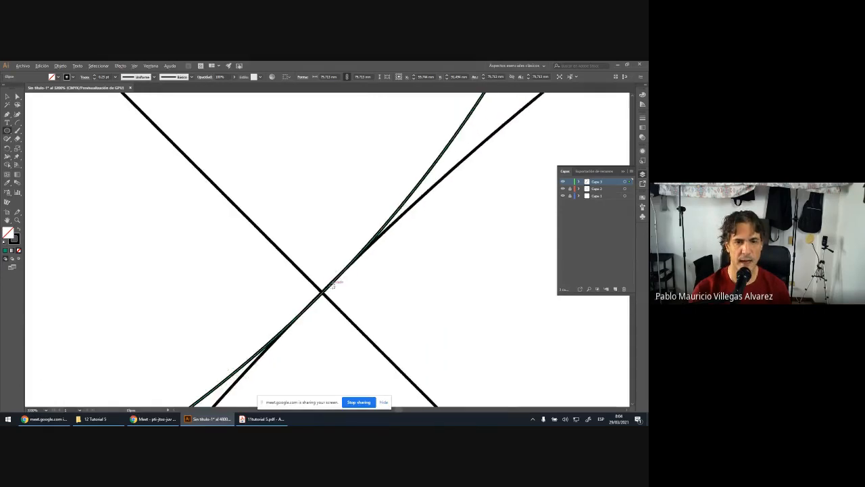
pyautogui.scroll(-3, 328, 291)
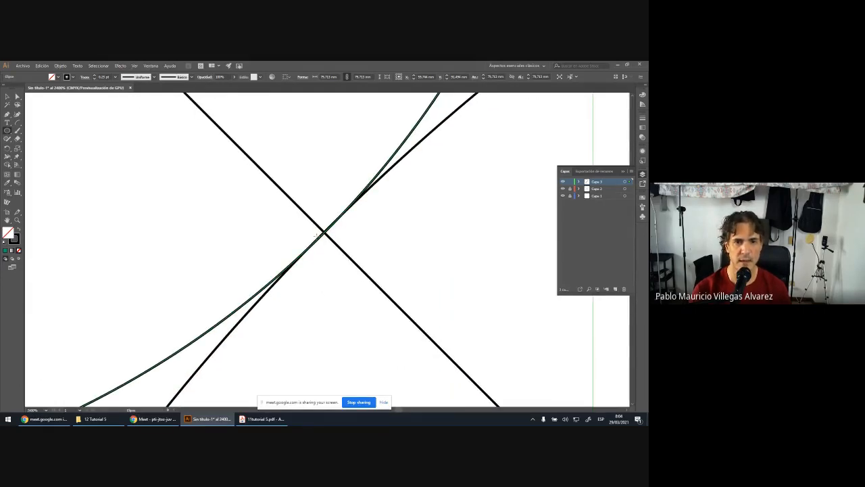
pyautogui.scroll(-6, 324, 212)
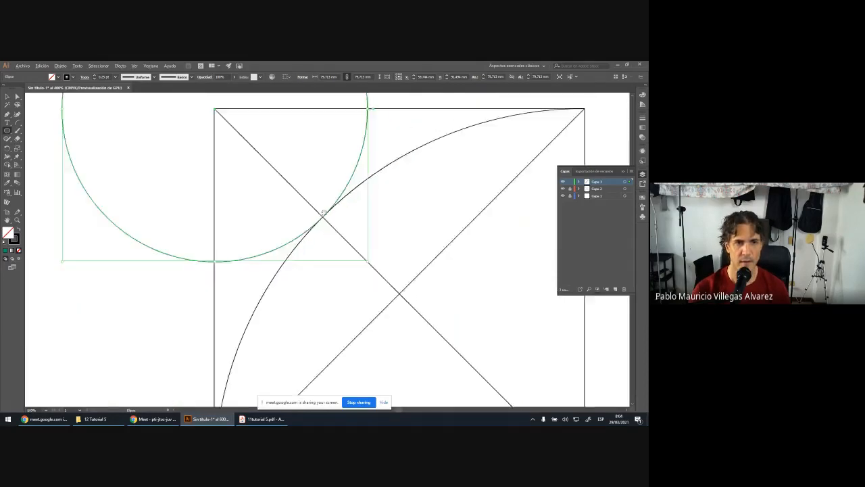
pyautogui.scroll(2, 324, 213)
pyautogui.scroll(4, 324, 212)
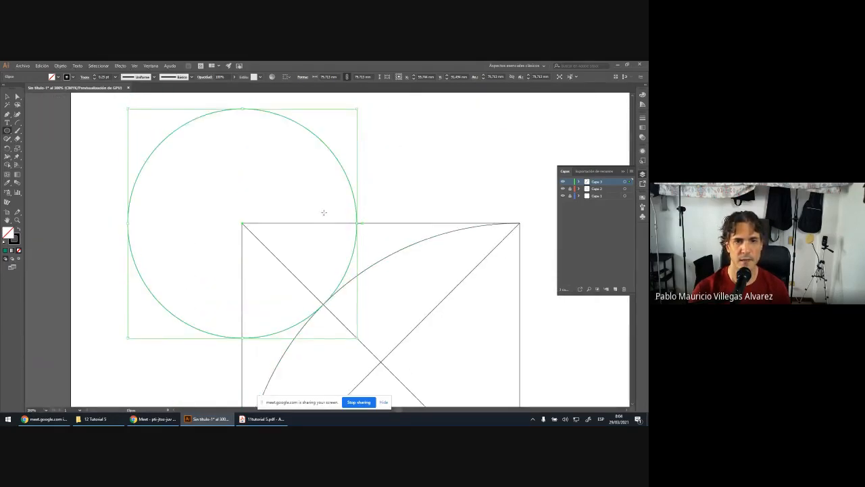
pyautogui.scroll(-1, 323, 212)
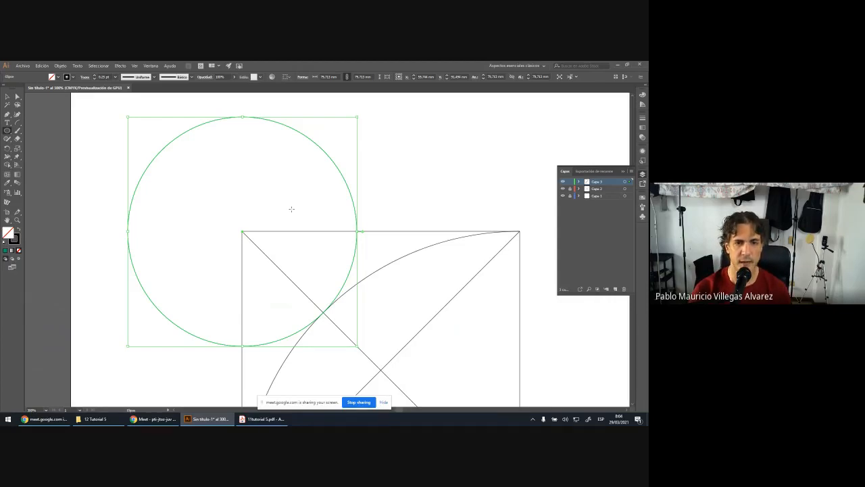
# Duplicate the circle horizontally so the copy is centred on the square's top-right corner, and deselect it.
pyautogui.press('v')
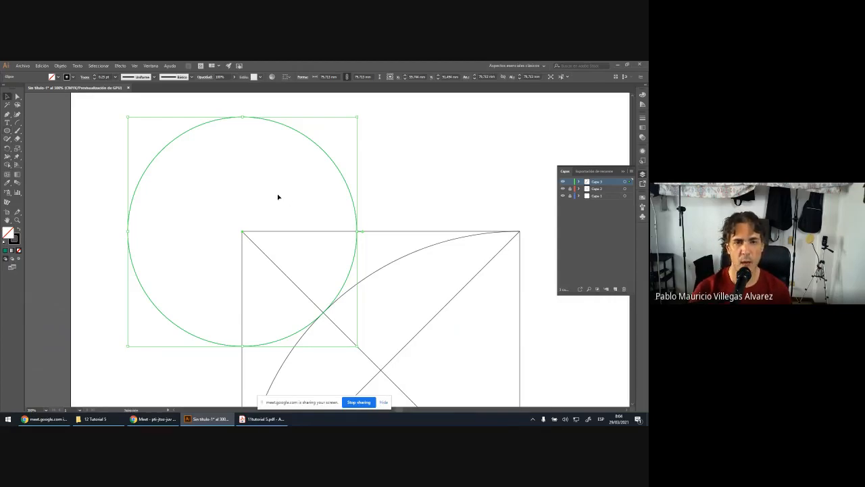
pyautogui.click(374, 177)
pyautogui.scroll(-1, 374, 177)
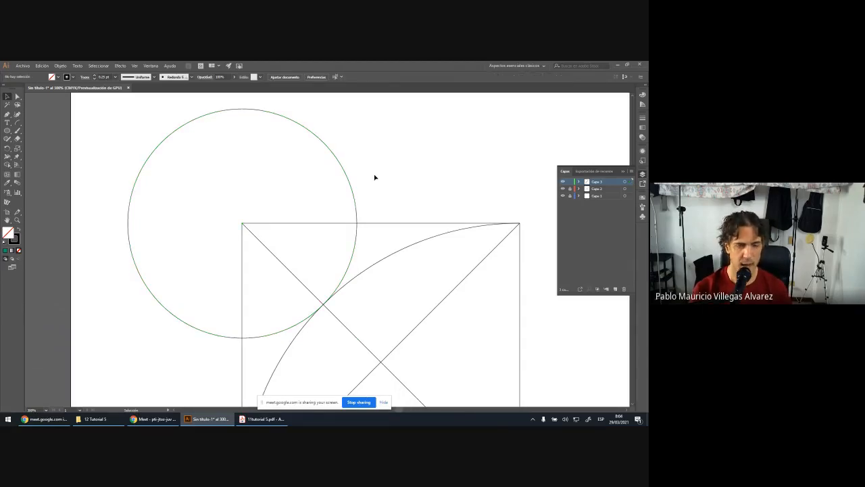
pyautogui.scroll(-1, 375, 177)
pyautogui.moveTo(416, 163); pyautogui.dragTo(325, 156)
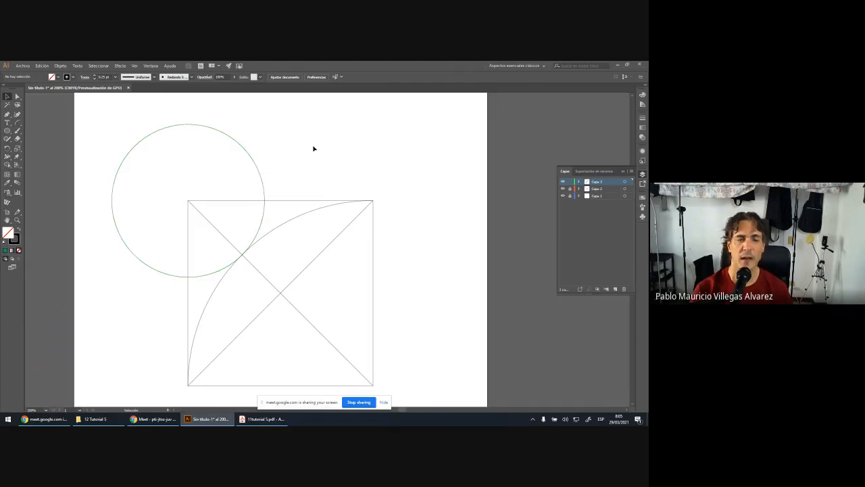
pyautogui.click(208, 130)
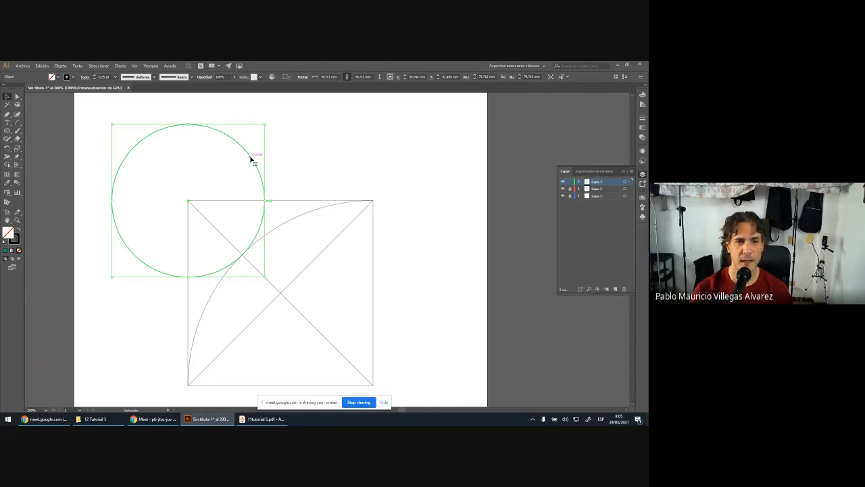
pyautogui.press('c')
pyautogui.moveTo(255, 158)
pyautogui.mouseDown()
pyautogui.moveTo(437, 164)
pyautogui.moveTo(266, 148)
pyautogui.moveTo(250, 158)
pyautogui.moveTo(269, 161)
pyautogui.mouseUp()
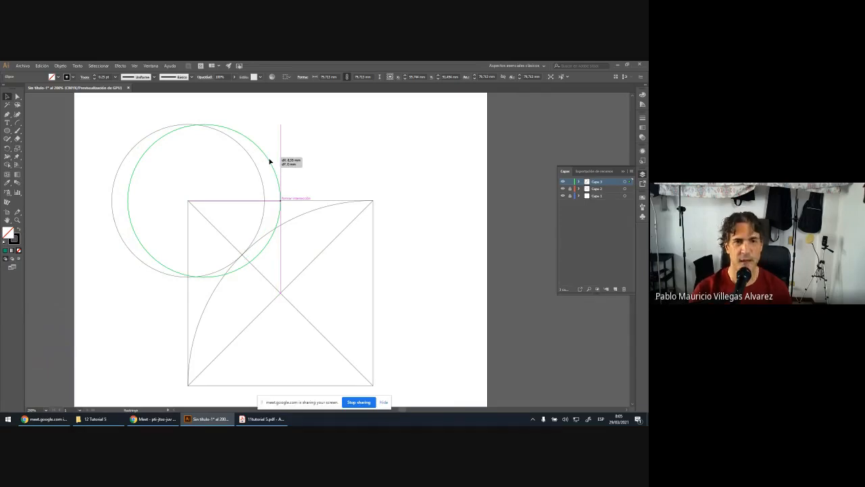
pyautogui.moveTo(269, 161); pyautogui.dragTo(288, 167)
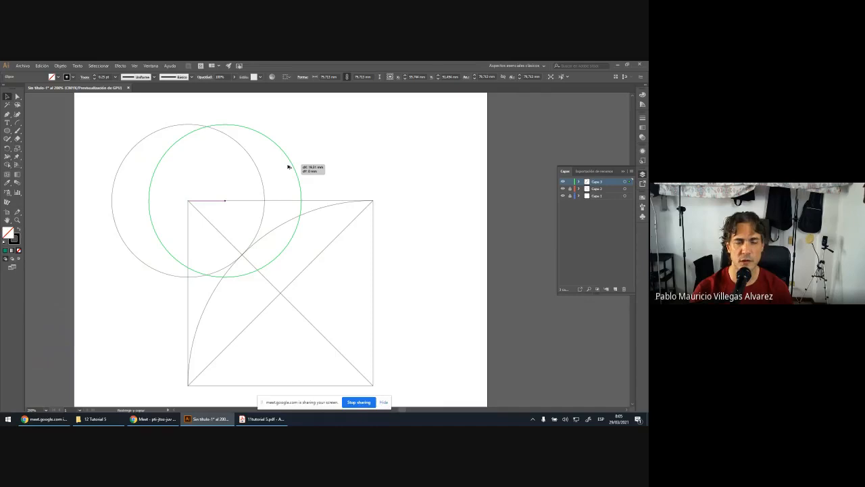
pyautogui.moveTo(288, 167); pyautogui.dragTo(435, 183)
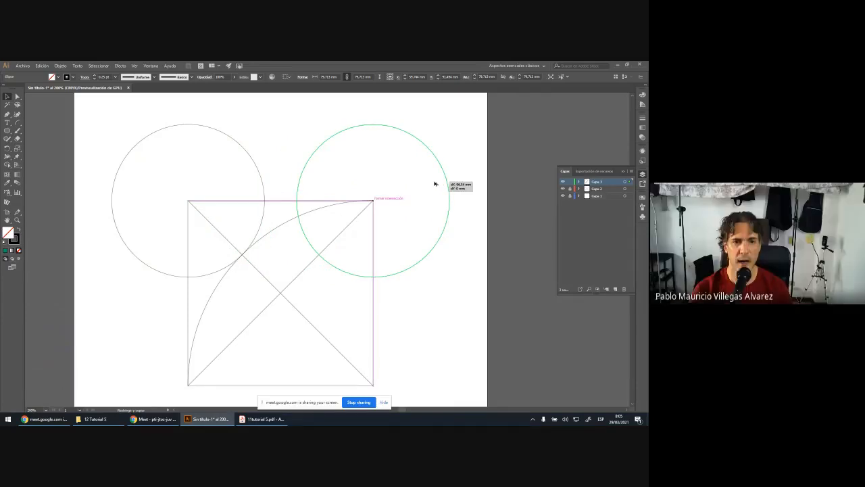
pyautogui.moveTo(435, 184); pyautogui.dragTo(434, 184)
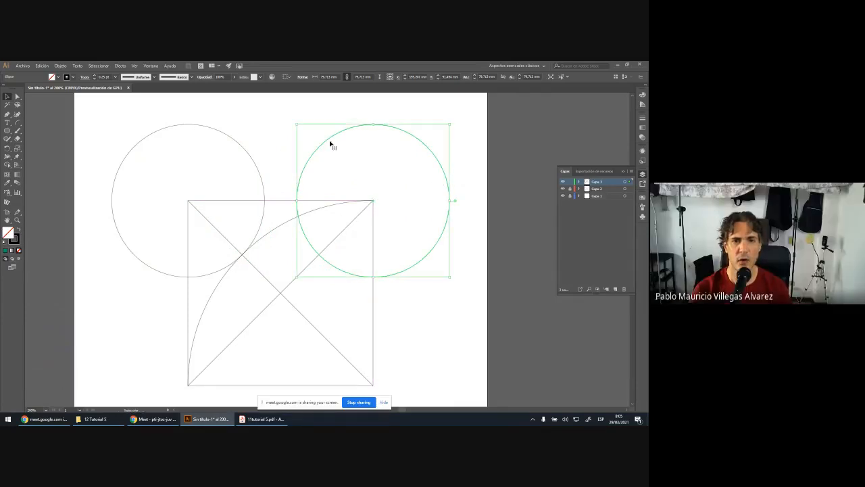
pyautogui.click(269, 118)
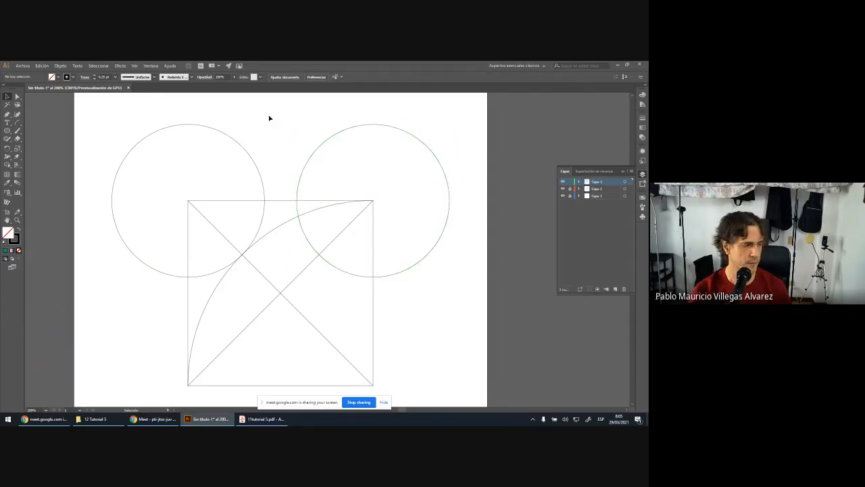
# Check the corner arcs on page 6 of the tutorial PDF and return to the Illustrator drawing.
pyautogui.click(247, 420)
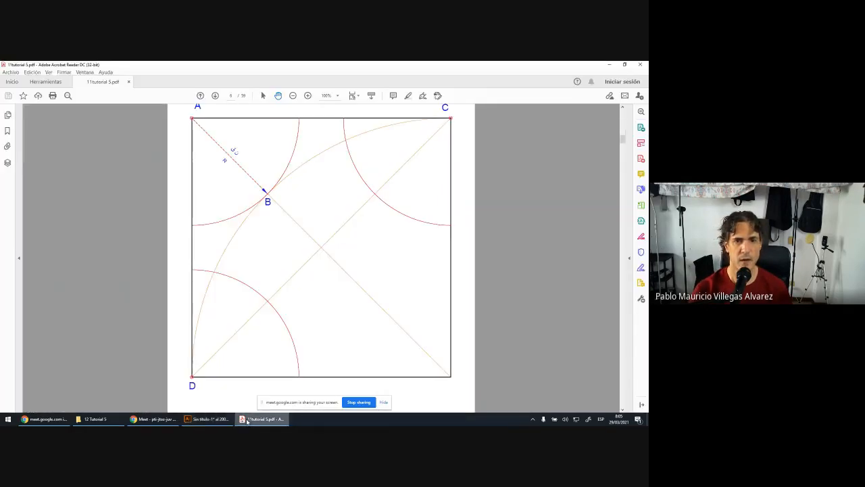
pyautogui.click(208, 419)
pyautogui.scroll(-1, 165, 153)
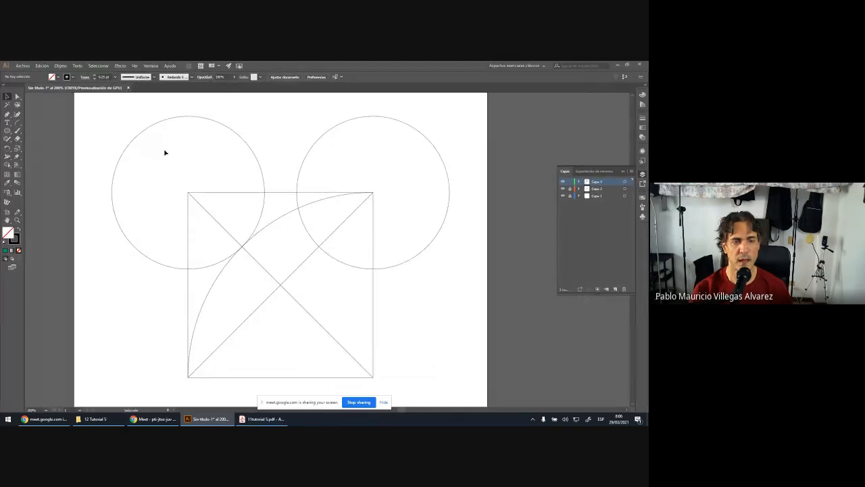
# Duplicate the top-left circle straight down so the copy is centred on the square's bottom-left corner, and deselect it.
pyautogui.scroll(-2, 115, 223)
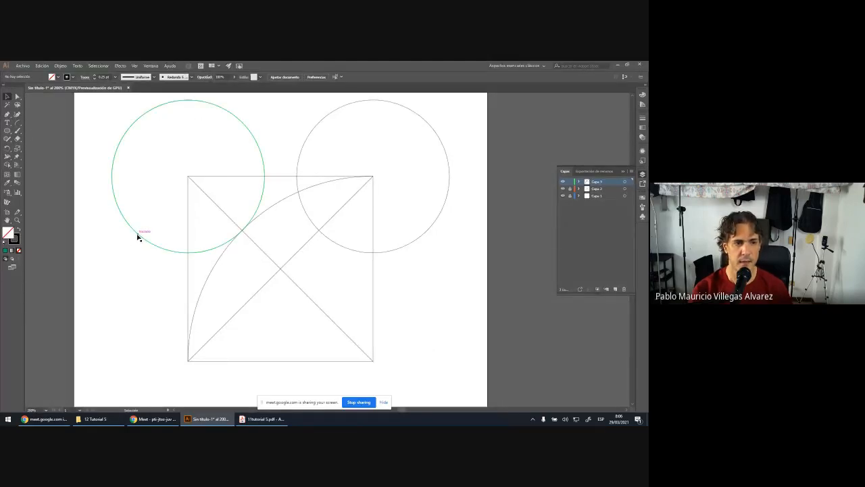
pyautogui.moveTo(138, 235); pyautogui.dragTo(88, 368)
pyautogui.click(95, 212)
pyautogui.keyDown('alt'); pyautogui.scroll(-1, 95, 213); pyautogui.keyUp('alt')
pyautogui.scroll(2, 95, 212)
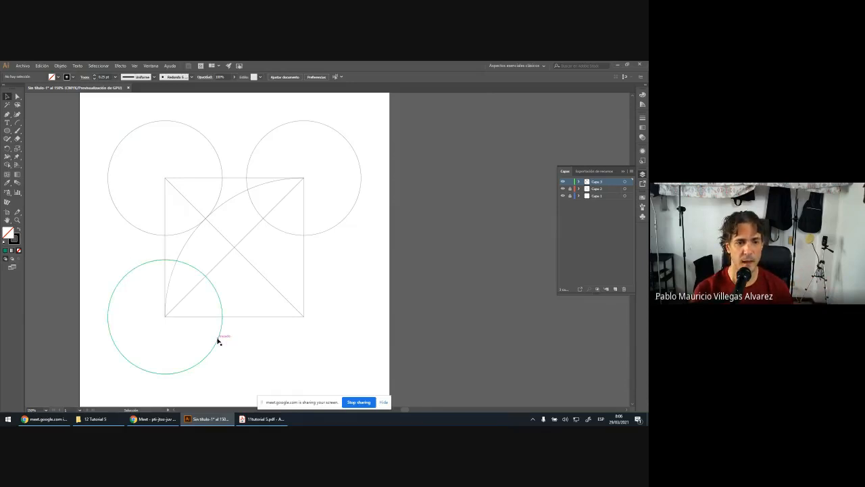
# Try moving and duplicating the bottom-left circle onto the square's bottom-right corner, undo each attempt, and deselect.
pyautogui.moveTo(219, 341); pyautogui.dragTo(367, 346)
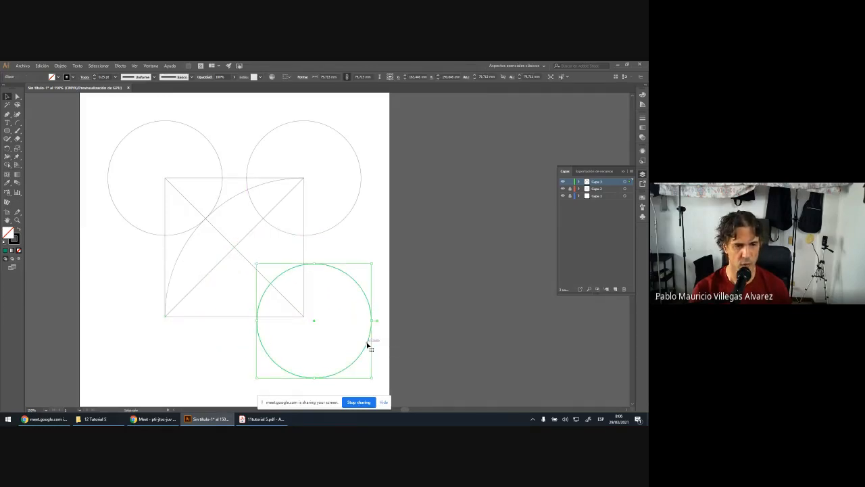
pyautogui.hotkey('ctrl', 'z')
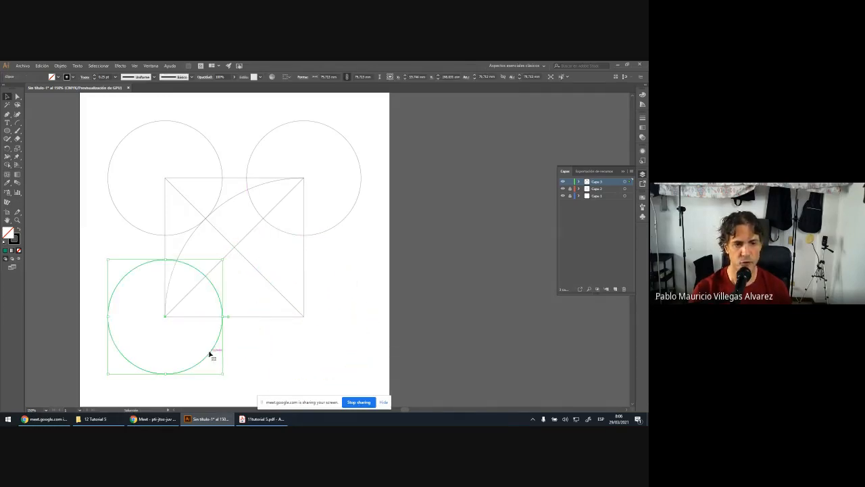
pyautogui.moveTo(210, 357); pyautogui.dragTo(349, 359)
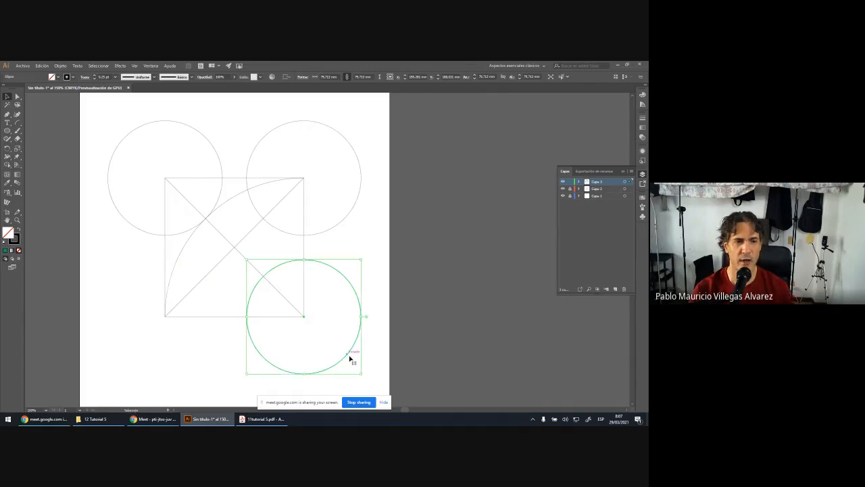
pyautogui.hotkey('ctrl', 'z')
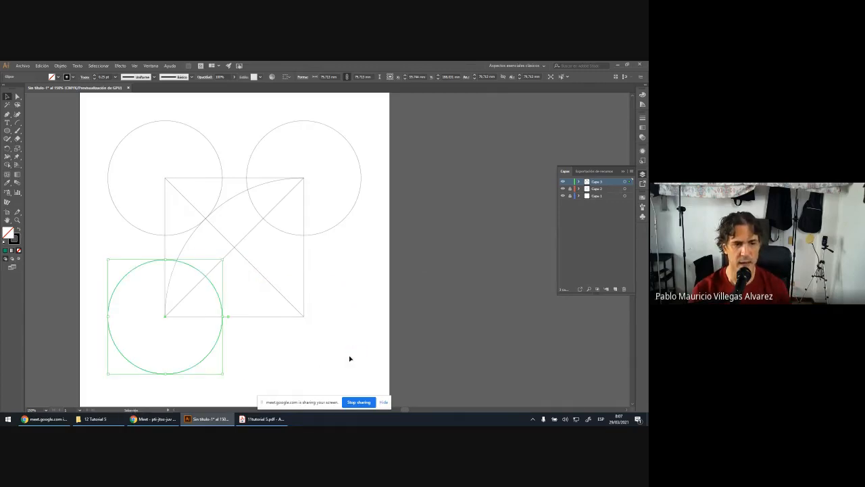
pyautogui.moveTo(214, 352); pyautogui.dragTo(353, 362)
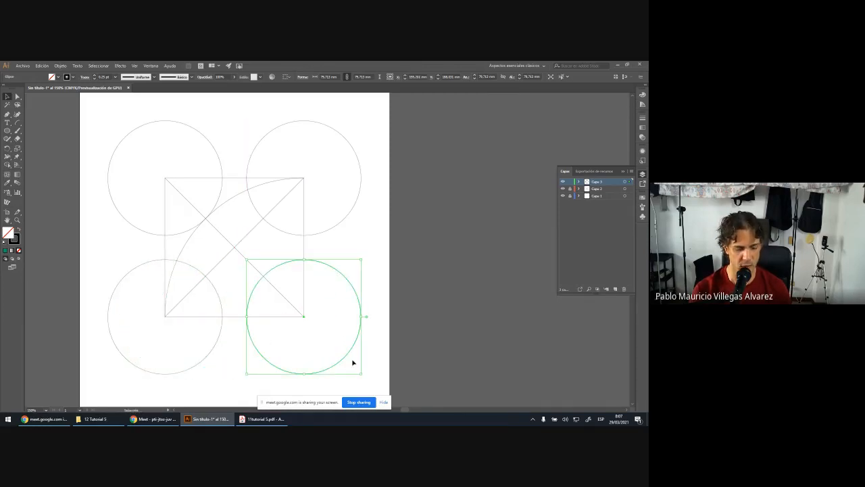
pyautogui.hotkey('ctrl', 'z')
pyautogui.click(345, 301)
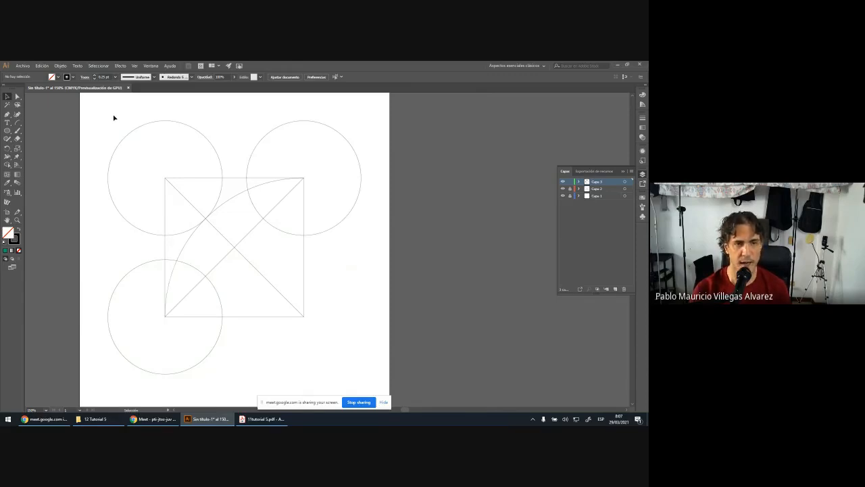
# Try deleting the whole top-left circle with the Selection tool, and undo the deletion.
pyautogui.press('space')
pyautogui.moveTo(114, 116)
pyautogui.mouseDown()
pyautogui.moveTo(197, 114)
pyautogui.moveTo(192, 130)
pyautogui.moveTo(155, 110)
pyautogui.moveTo(198, 124)
pyautogui.moveTo(174, 108)
pyautogui.moveTo(181, 105)
pyautogui.mouseUp()
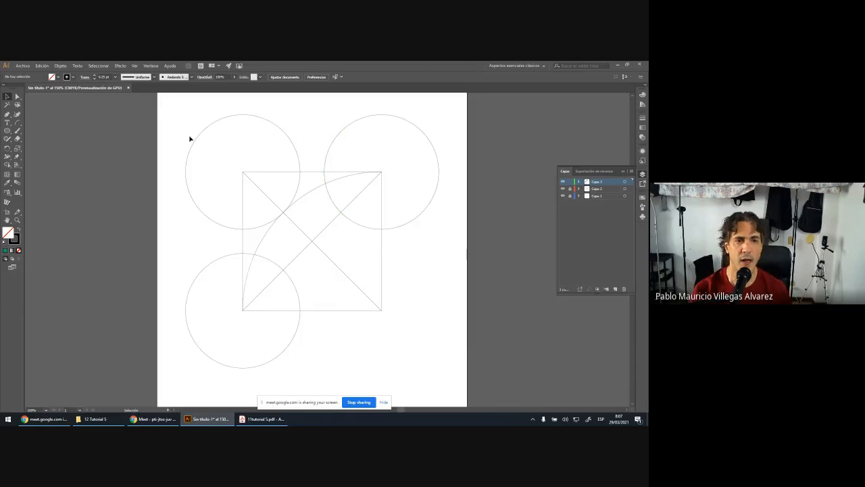
pyautogui.click(18, 98)
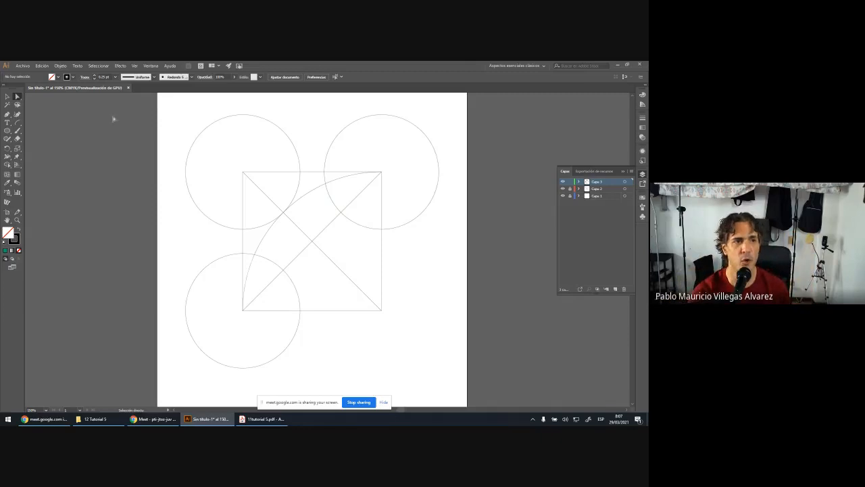
pyautogui.click(7, 96)
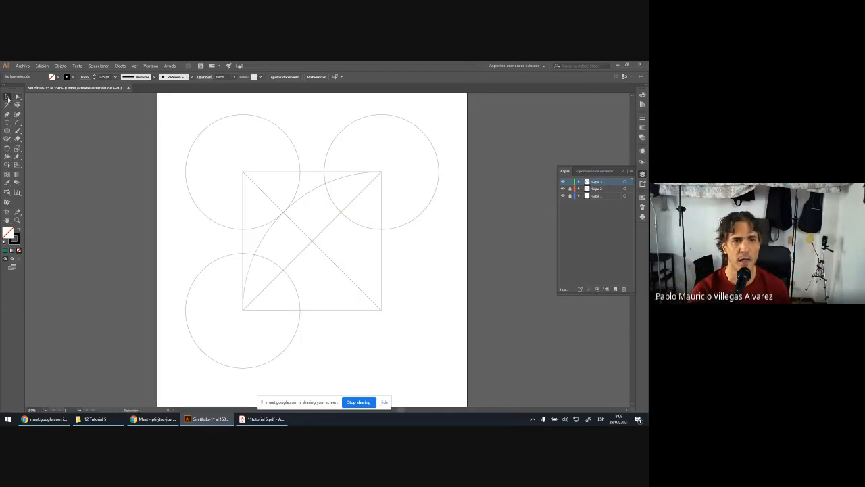
pyautogui.click(231, 118)
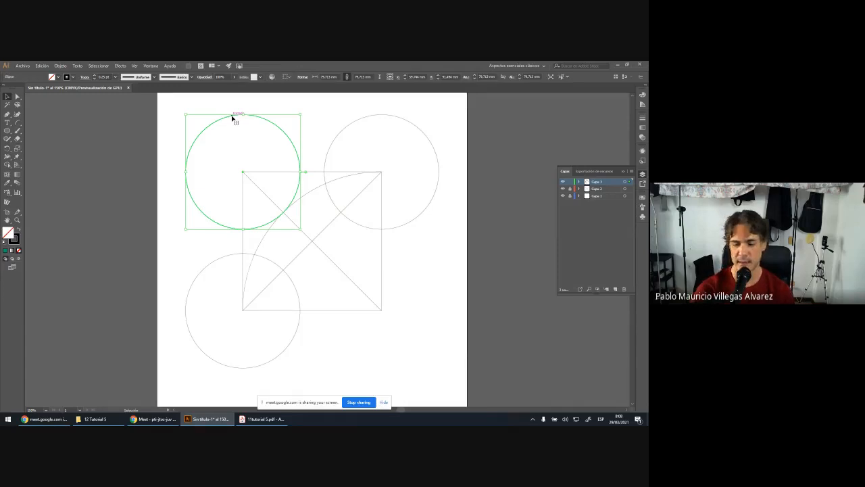
pyautogui.press('Delete')
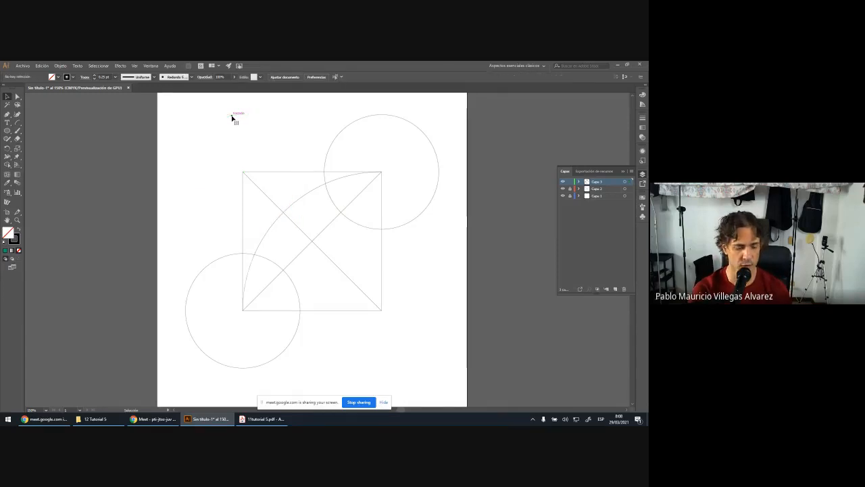
pyautogui.hotkey('ctrl', 'z')
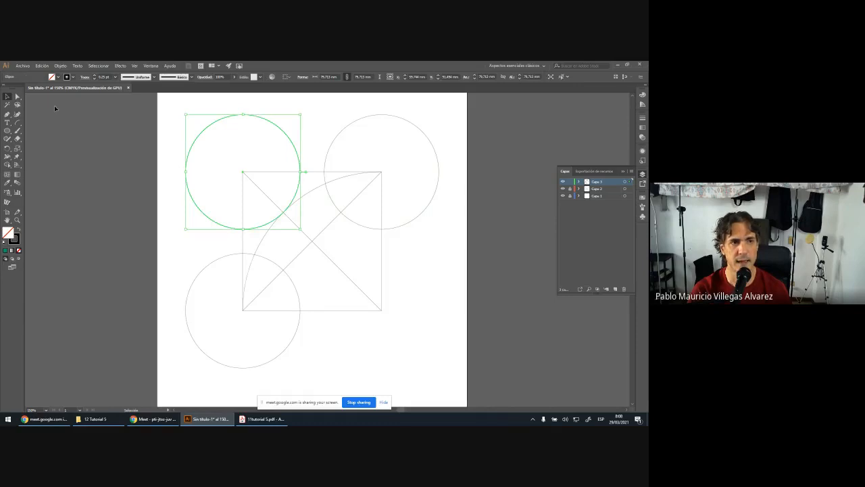
# Delete the top and left anchor points of the top-left circle, keeping only the quarter arc inside the square.
pyautogui.click(18, 97)
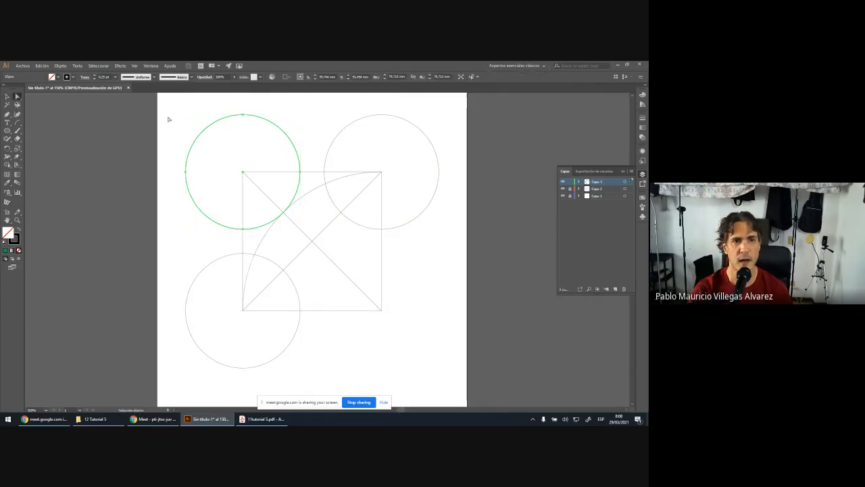
pyautogui.click(191, 113)
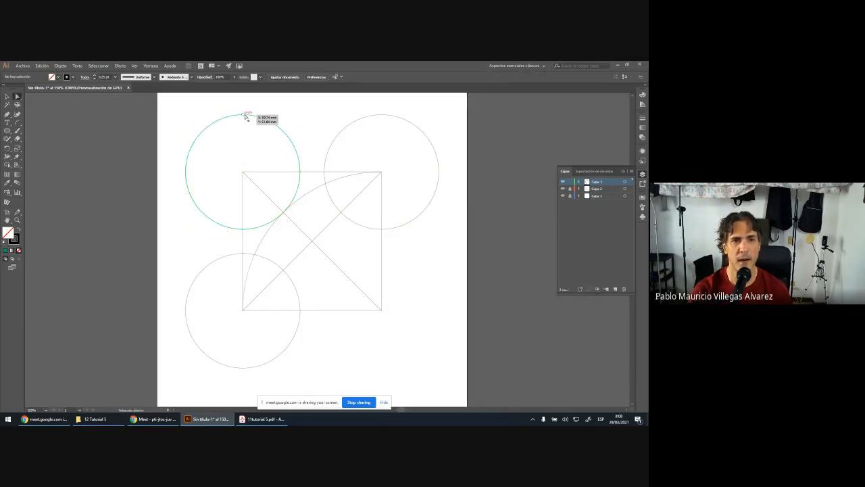
pyautogui.click(244, 114)
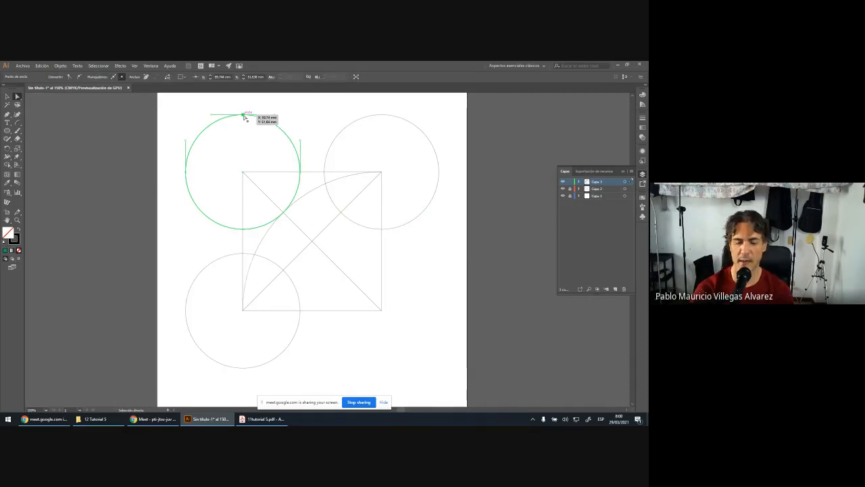
pyautogui.press('Delete')
pyautogui.click(235, 129)
pyautogui.click(186, 173)
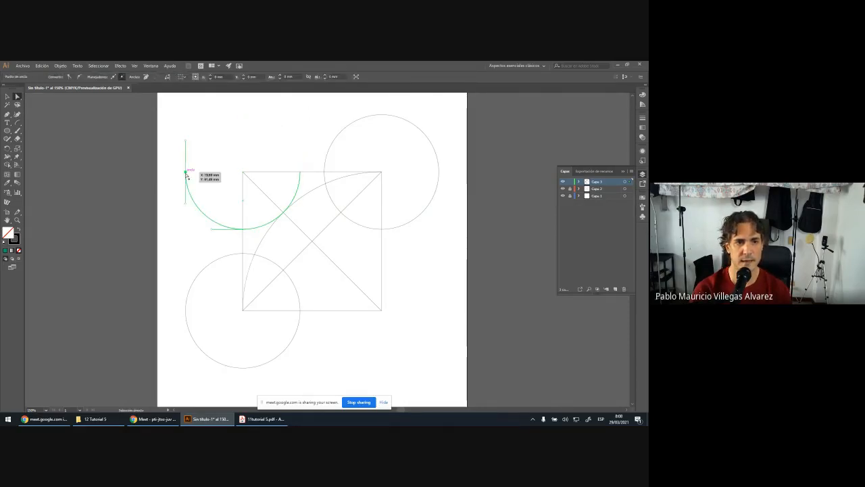
pyautogui.press('Delete')
pyautogui.click(196, 157)
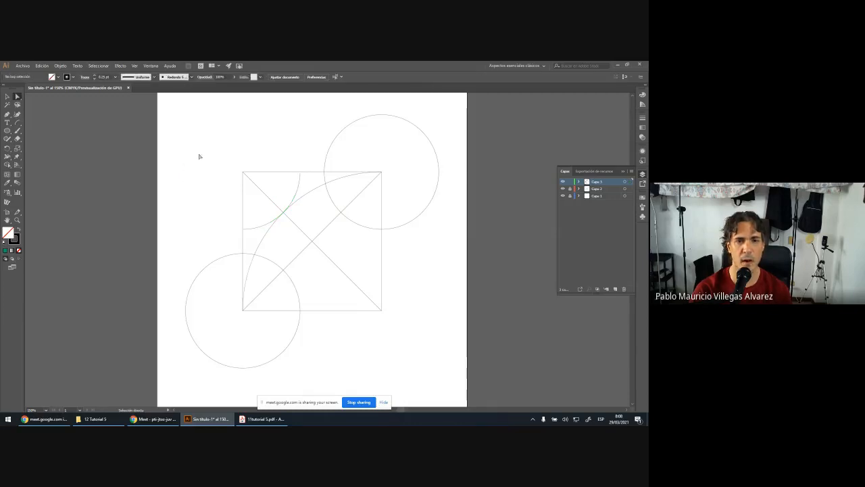
# Delete the top and right anchor points of the top-right circle, keeping only the quarter arc inside the square.
pyautogui.click(384, 115)
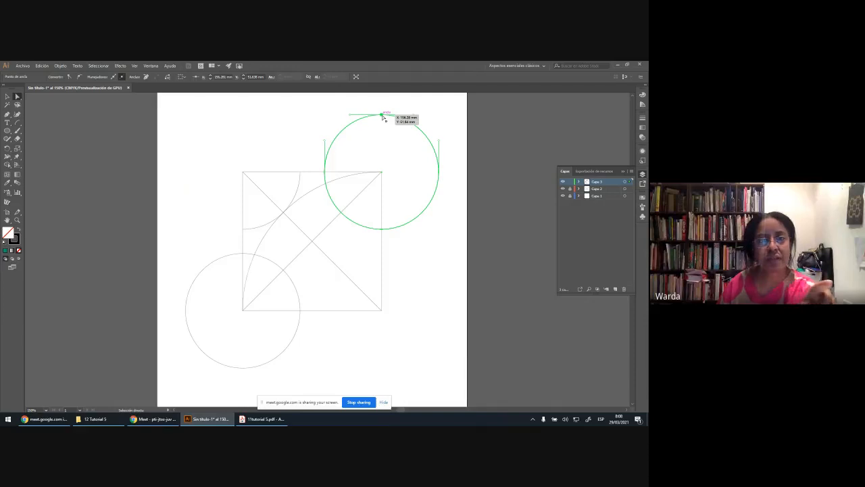
pyautogui.click(370, 105)
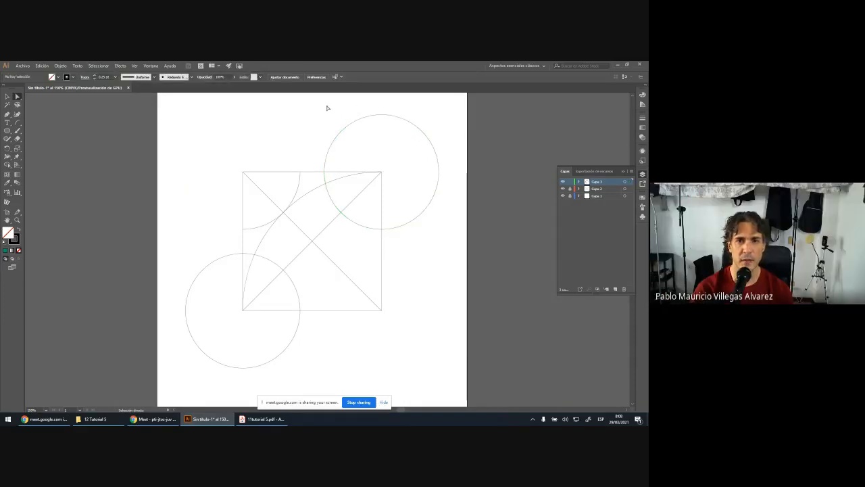
pyautogui.moveTo(371, 106); pyautogui.dragTo(392, 125)
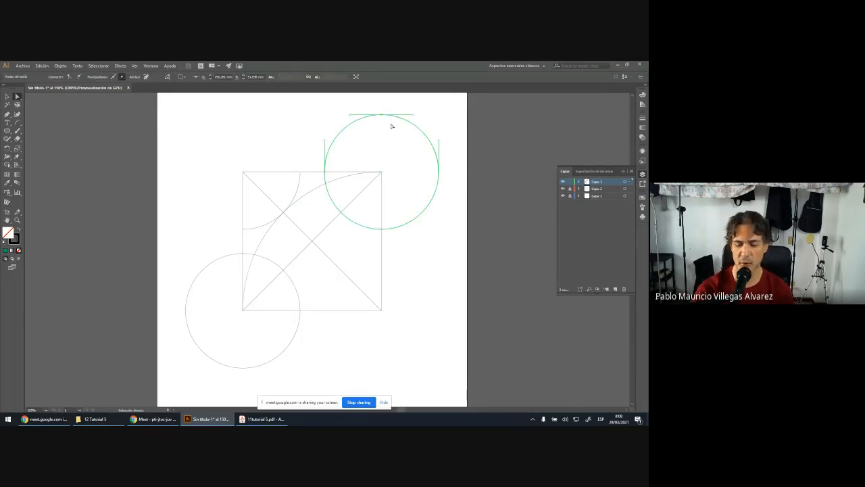
pyautogui.press('Delete')
pyautogui.click(406, 135)
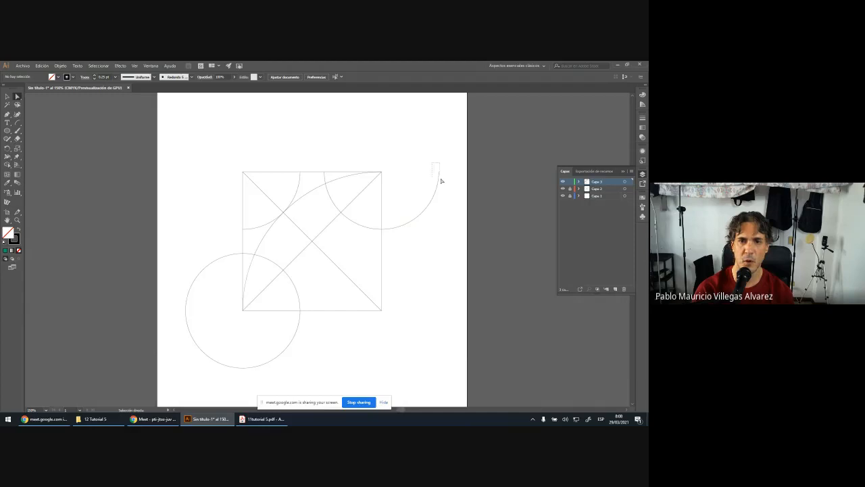
pyautogui.click(444, 189)
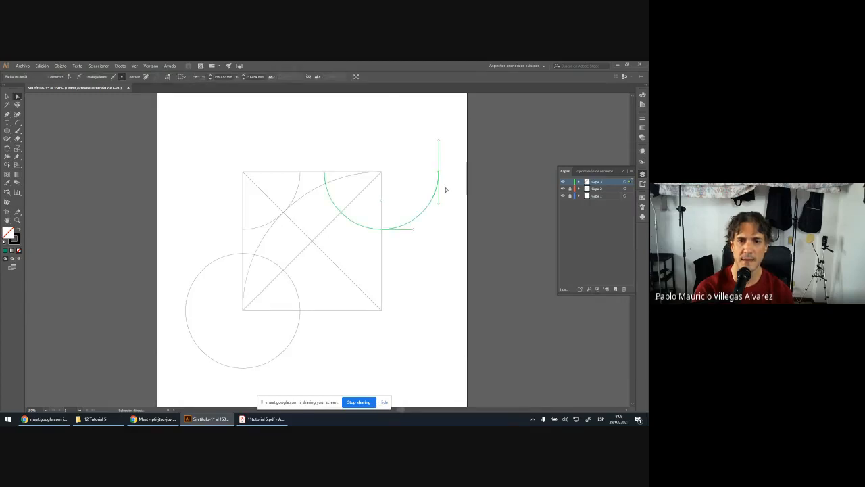
pyautogui.press('Delete')
# Reduce the bottom-left circle to the quarter arc inside the square by deleting its outer anchor points, and deselect it.
pyautogui.moveTo(171, 291); pyautogui.dragTo(286, 379)
pyautogui.press('Delete')
pyautogui.press('Delete')
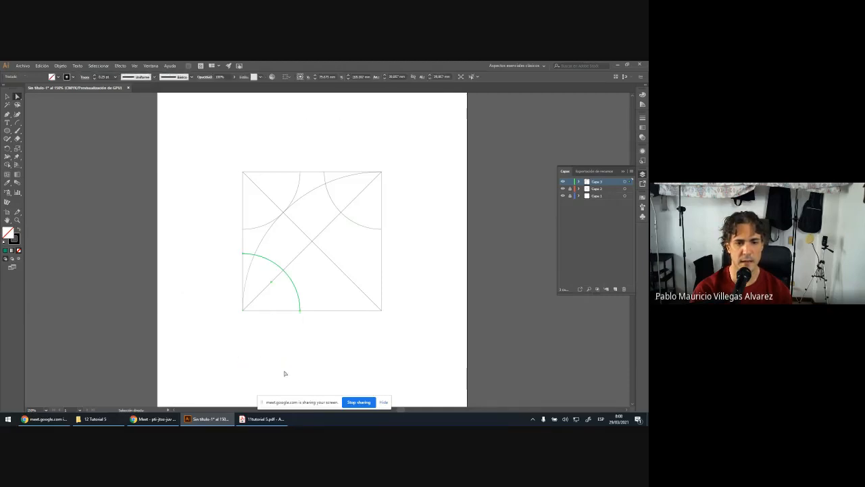
pyautogui.click(283, 357)
# Check the central circle construction on page 7 of the tutorial PDF and return to the Illustrator drawing.
pyautogui.scroll(-1, 182, 261)
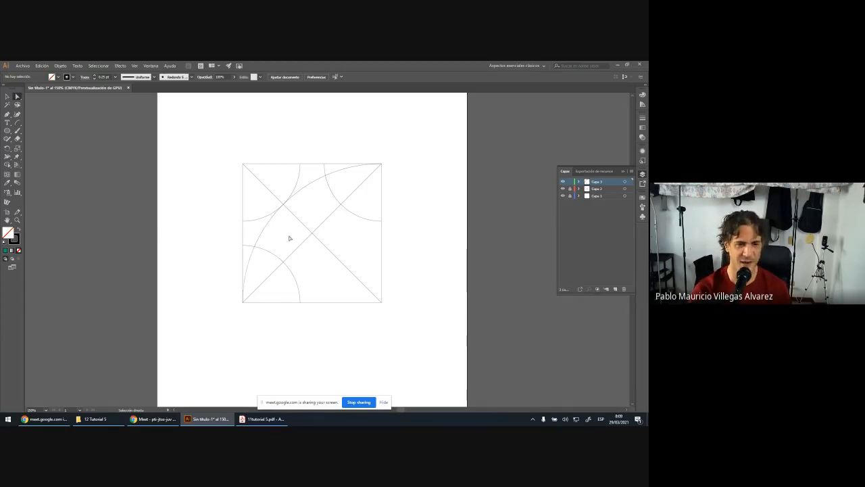
pyautogui.scroll(1, 291, 239)
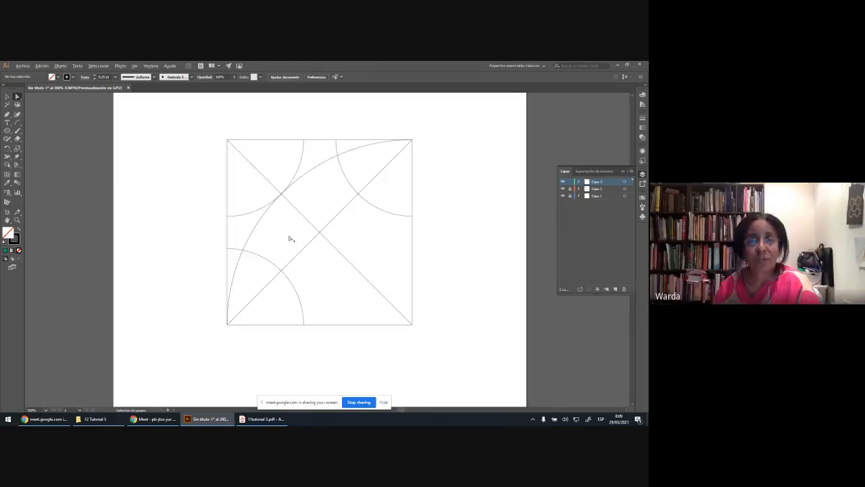
pyautogui.scroll(1, 290, 238)
pyautogui.scroll(-1, 290, 238)
pyautogui.scroll(1, 290, 238)
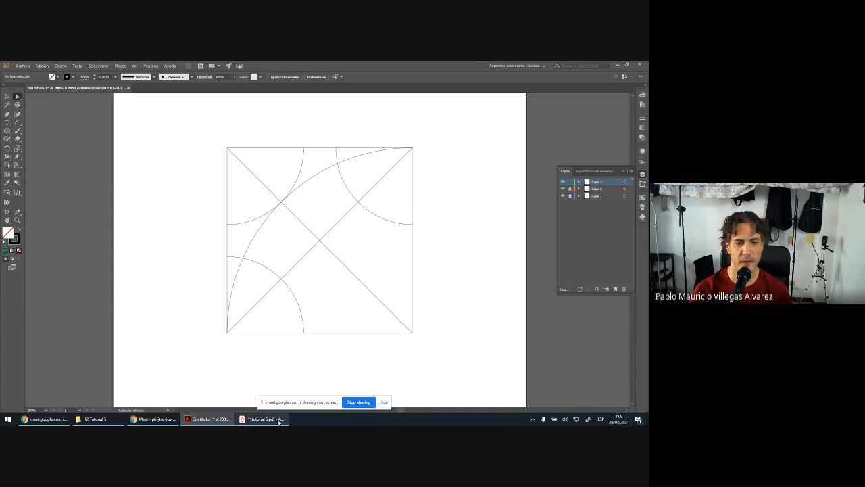
pyautogui.moveTo(277, 423)
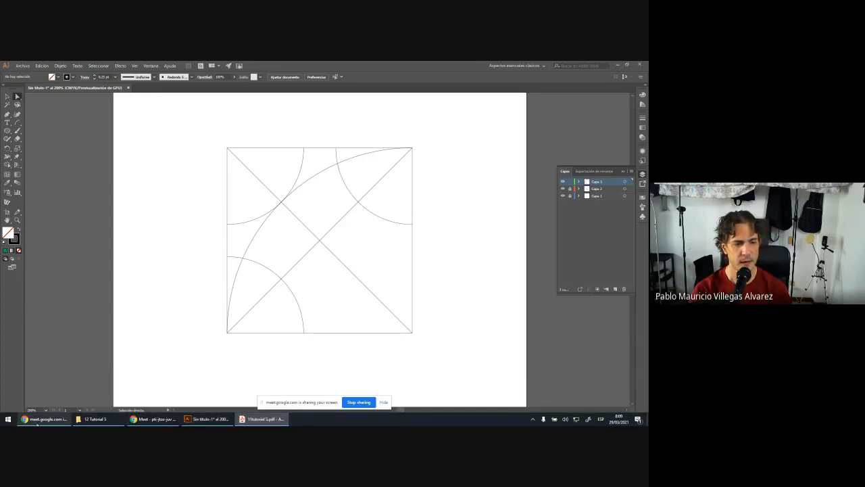
pyautogui.click(266, 419)
pyautogui.scroll(-8, 330, 259)
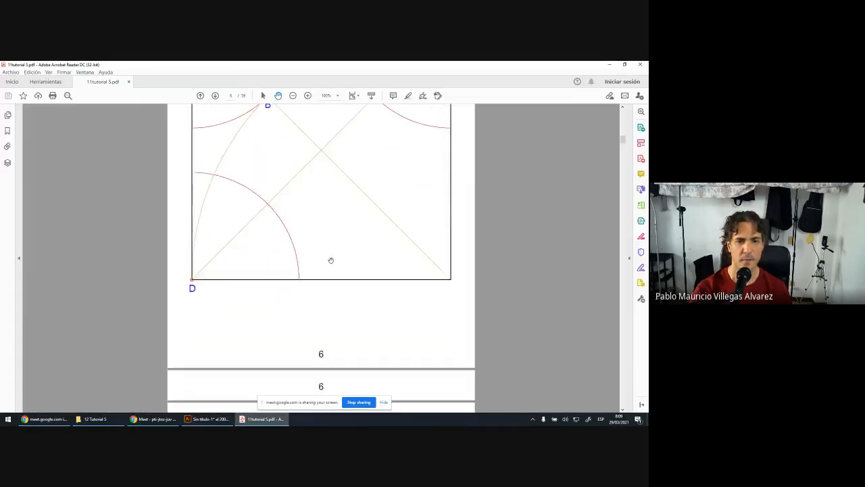
pyautogui.scroll(-5, 331, 260)
pyautogui.scroll(1, 270, 244)
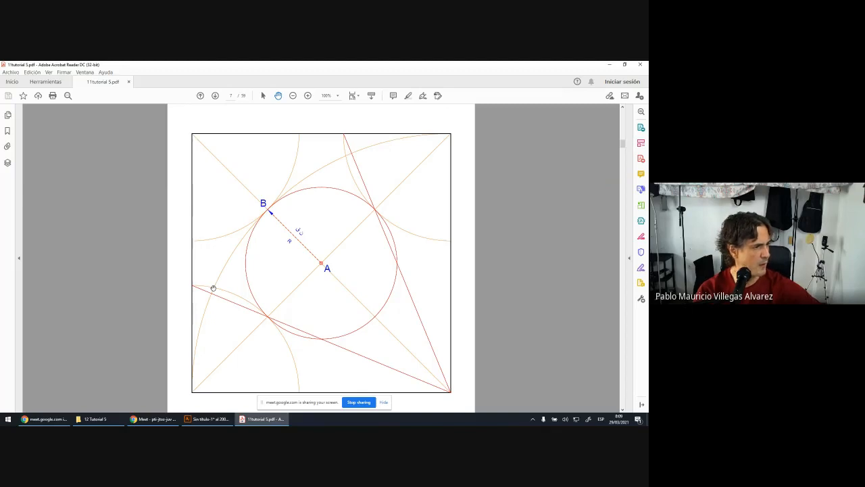
pyautogui.click(196, 419)
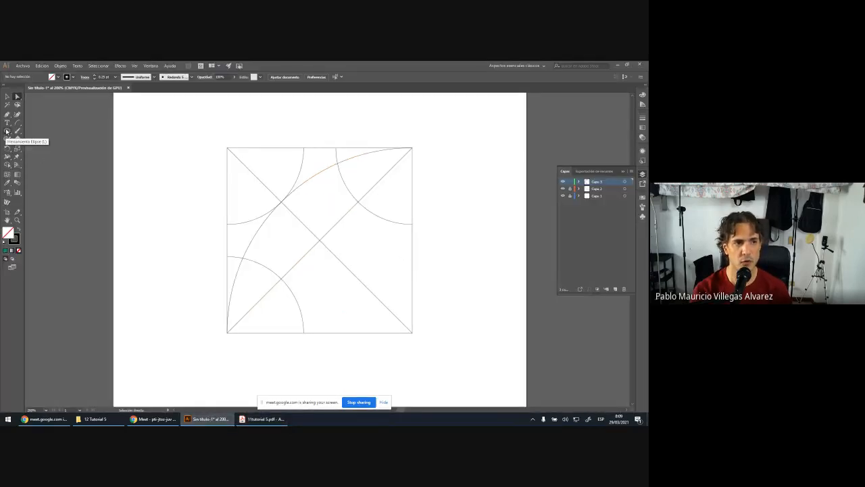
# Draw a circle about 56 mm in diameter, centred where the diagonals cross and reaching the quarter arc's intersection with the diagonal.
pyautogui.click(7, 132)
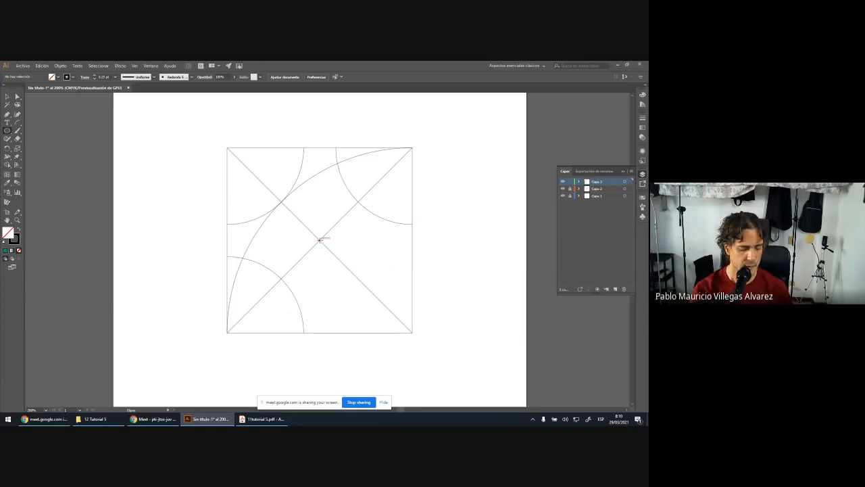
pyautogui.moveTo(320, 239); pyautogui.dragTo(283, 192)
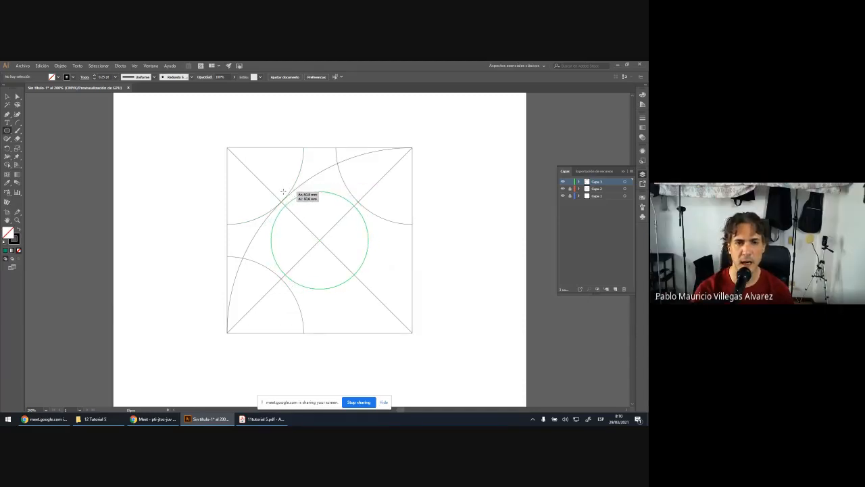
pyautogui.moveTo(283, 191); pyautogui.dragTo(283, 189)
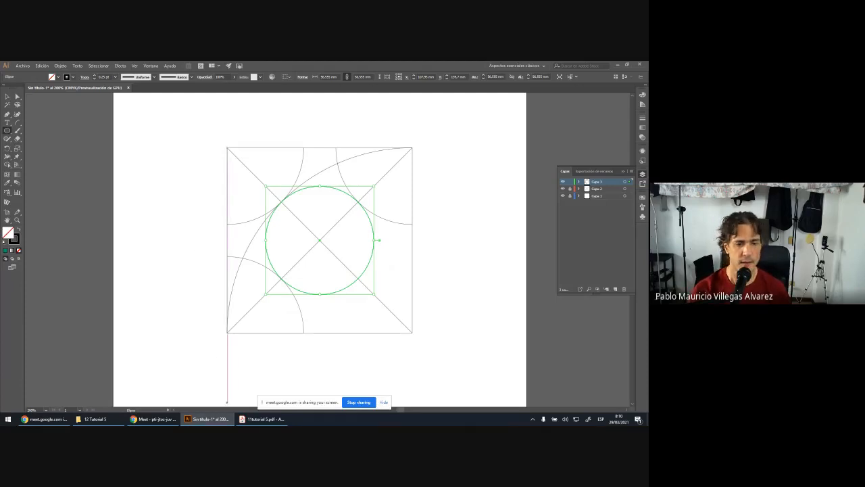
# Check the construction on page 7 of the tutorial PDF, and back in Illustrator lock layer Capa 3 and add a new layer.
pyautogui.click(262, 419)
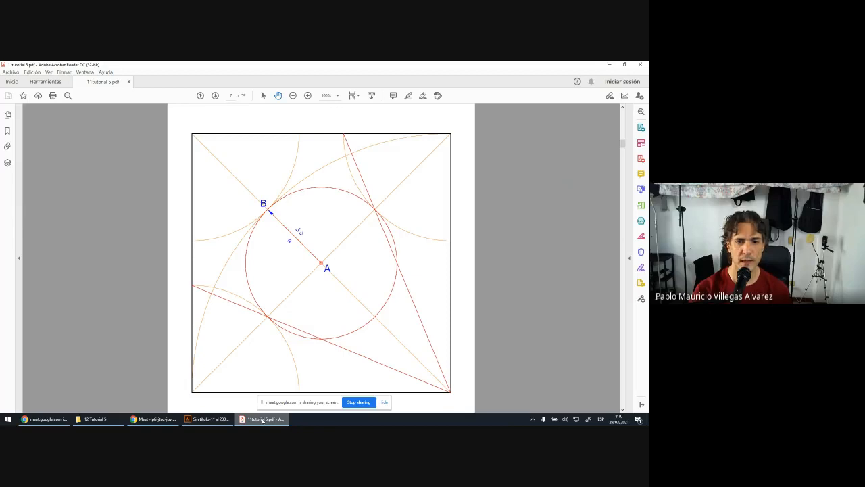
pyautogui.click(262, 419)
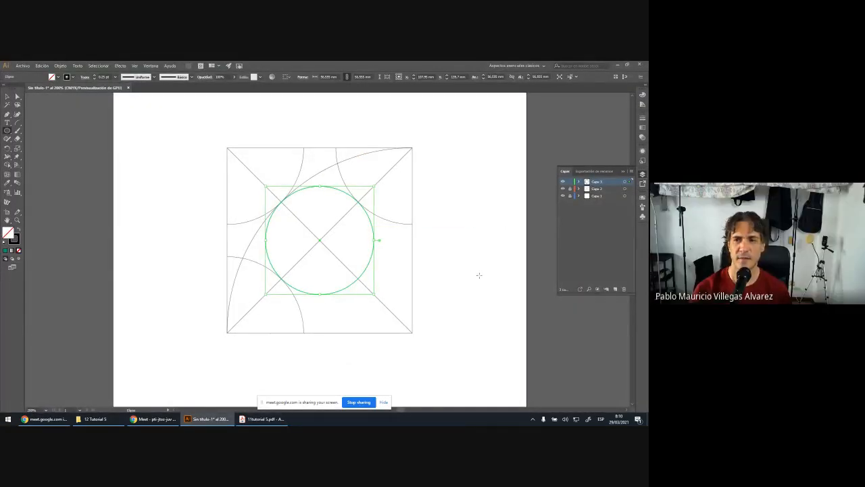
pyautogui.click(570, 182)
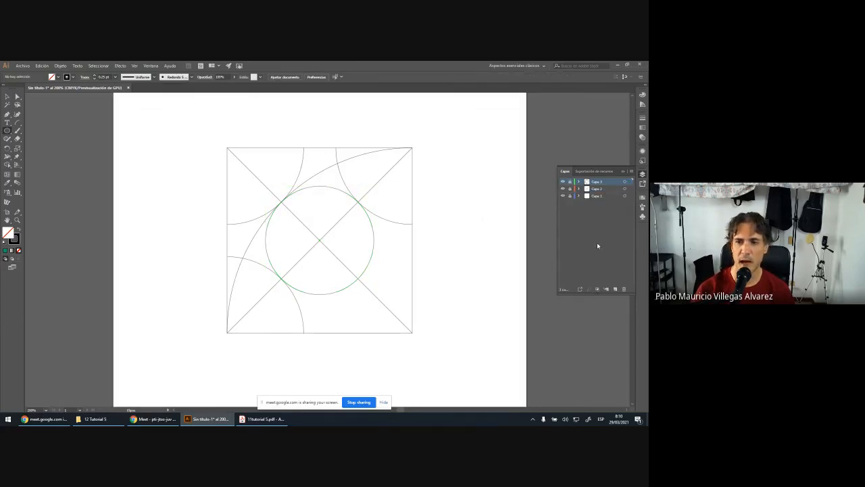
pyautogui.click(616, 290)
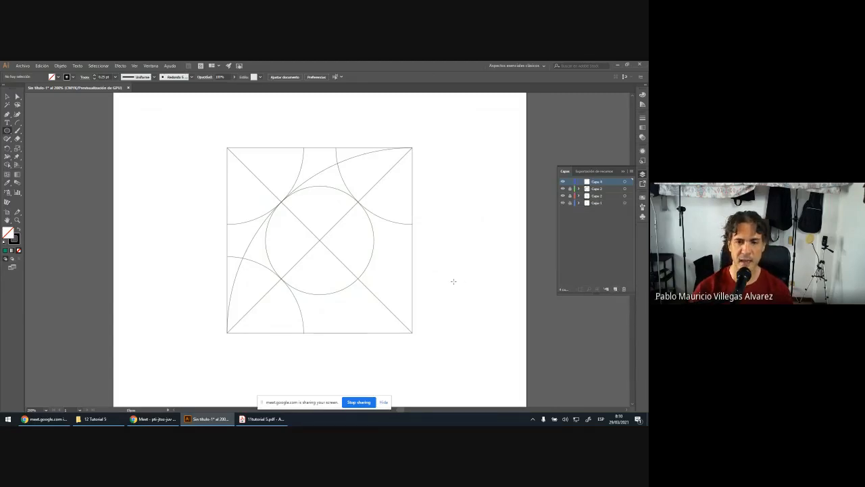
# Draw a straight Pen line from the square's bottom-right corner to the top-right quarter arc's end on the top edge.
pyautogui.press('p')
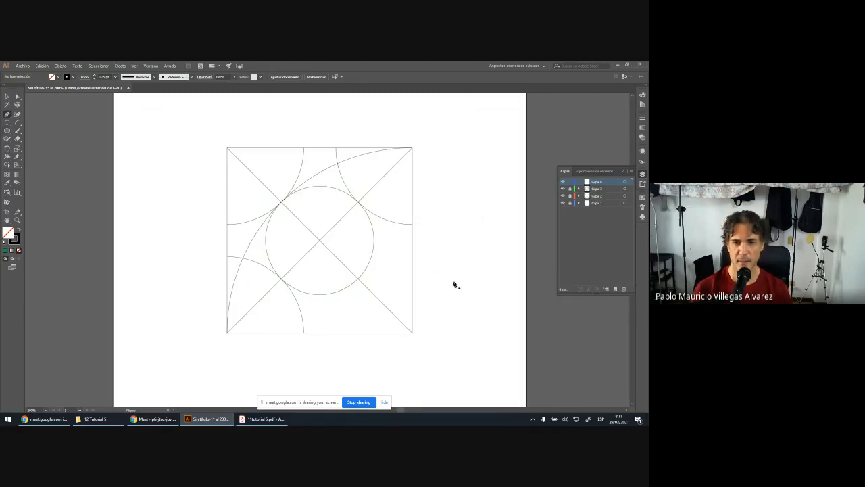
pyautogui.click(411, 333)
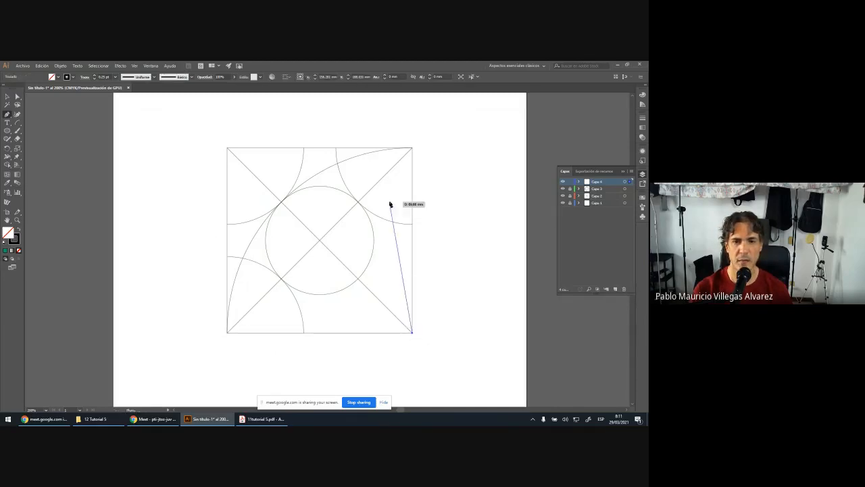
pyautogui.click(337, 148)
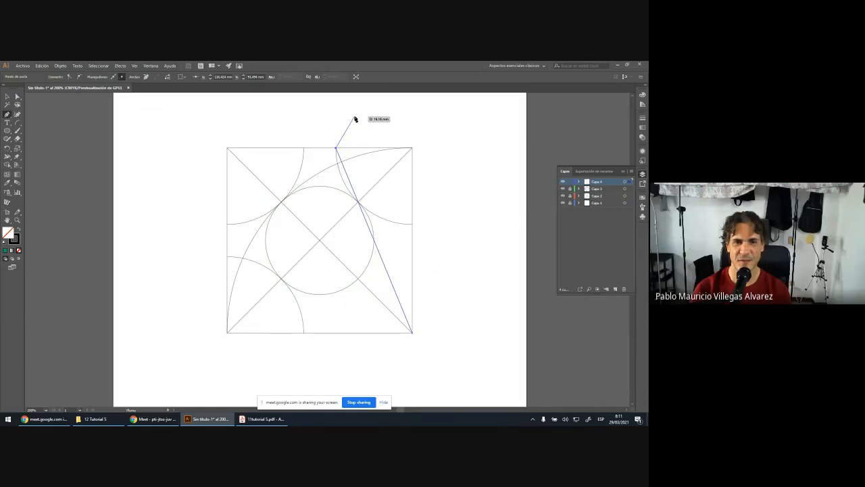
pyautogui.press('Escape')
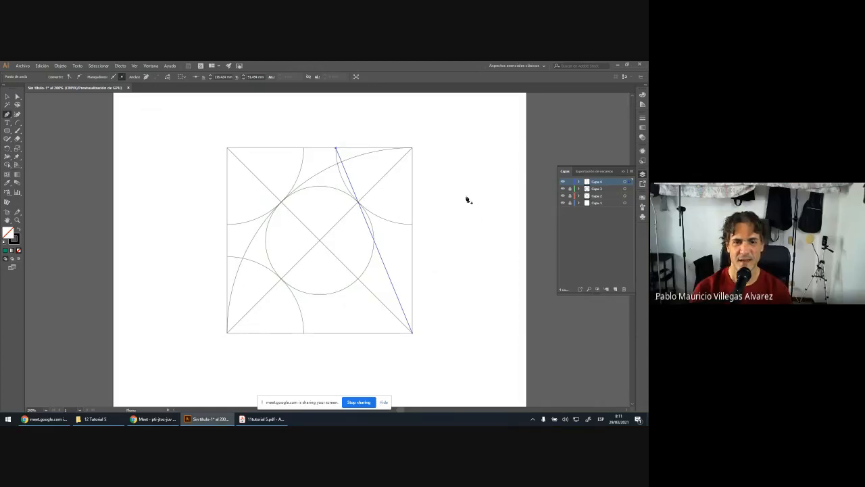
# Draw a straight line from the square's bottom-right corner to the bottom-left arc's end on the left edge, and deselect everything.
pyautogui.click(412, 334)
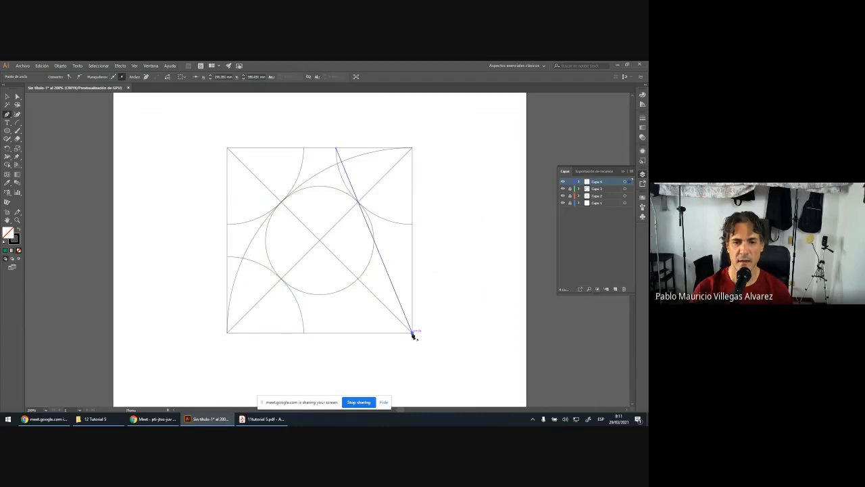
pyautogui.click(228, 257)
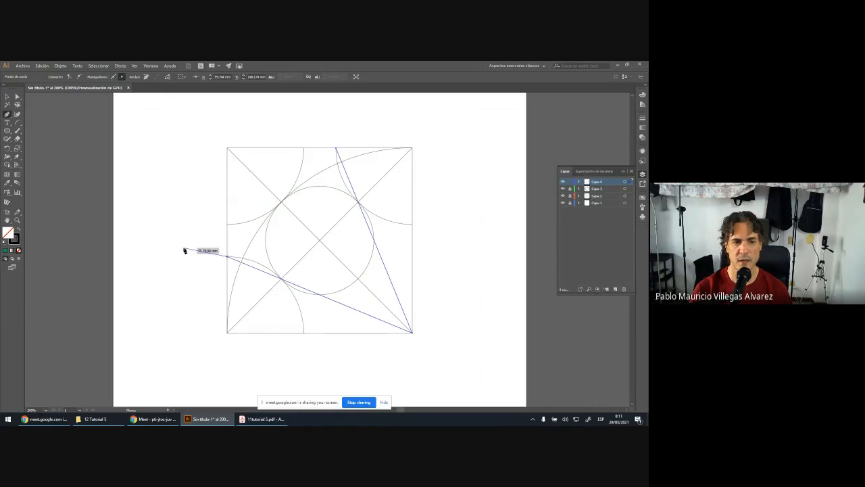
pyautogui.press('Escape')
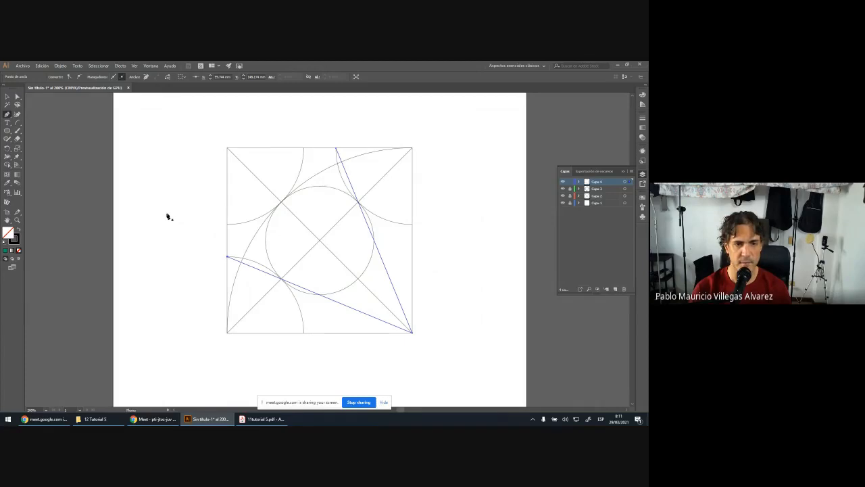
pyautogui.press('v')
pyautogui.hotkey('ctrl', 'a')
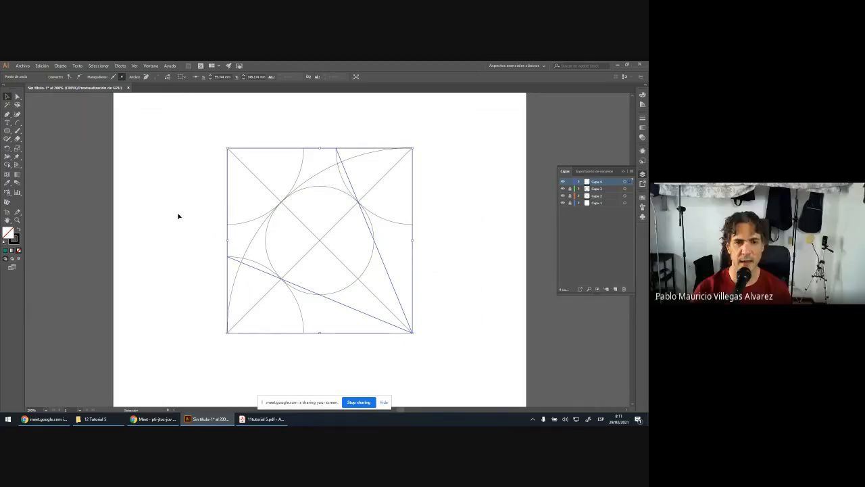
pyautogui.click(179, 215)
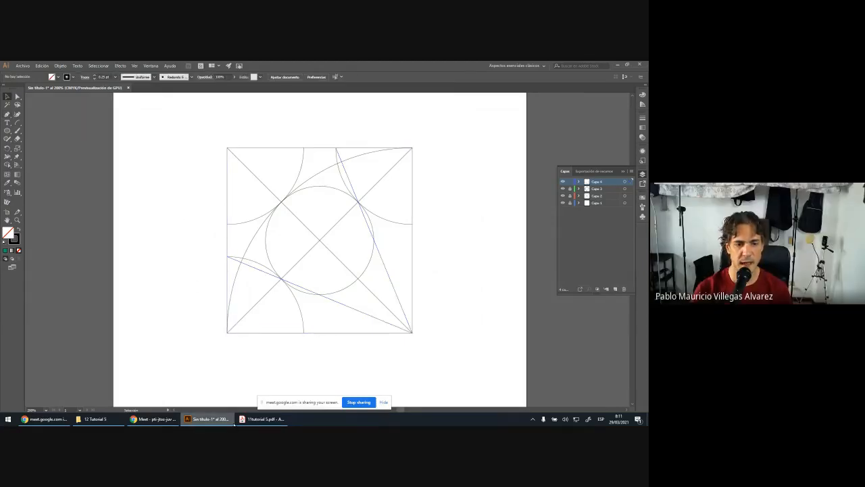
# Examine the new lines on page 8 of the tutorial PDF and return to the Illustrator drawing.
pyautogui.click(255, 420)
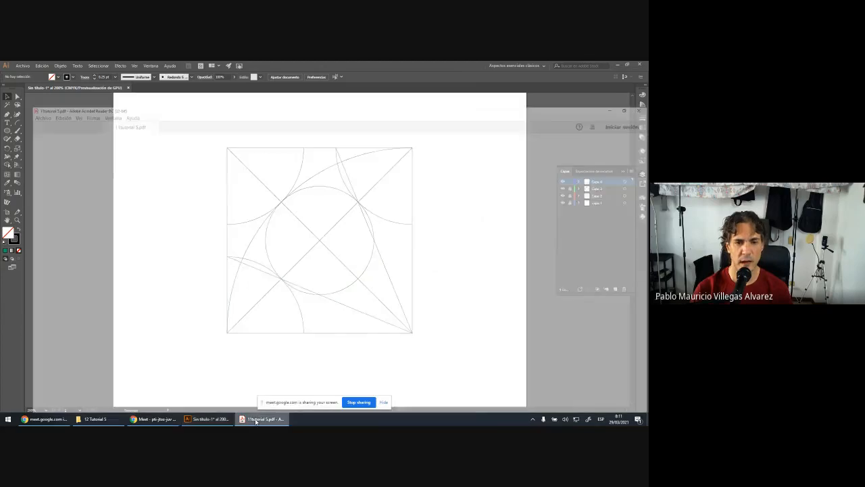
pyautogui.scroll(-10, 327, 290)
pyautogui.scroll(-1, 328, 291)
pyautogui.scroll(1, 328, 290)
pyautogui.scroll(-1, 328, 289)
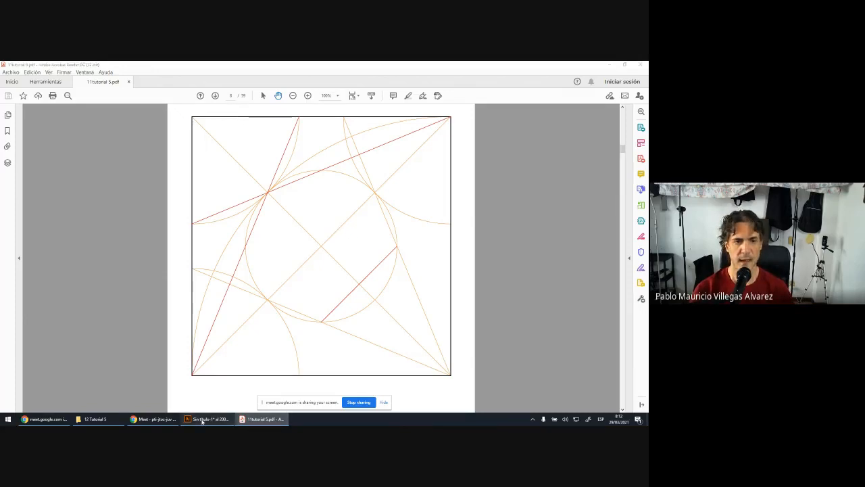
pyautogui.click(209, 419)
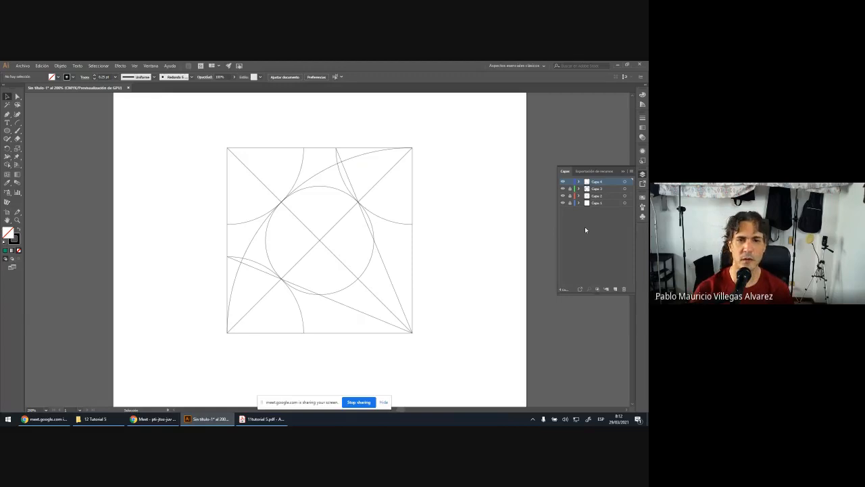
# Draw lines from the bottom-left corner to the top-left arc's end on the top edge, and from that arc's left-edge end to the top-right corner.
pyautogui.click(8, 116)
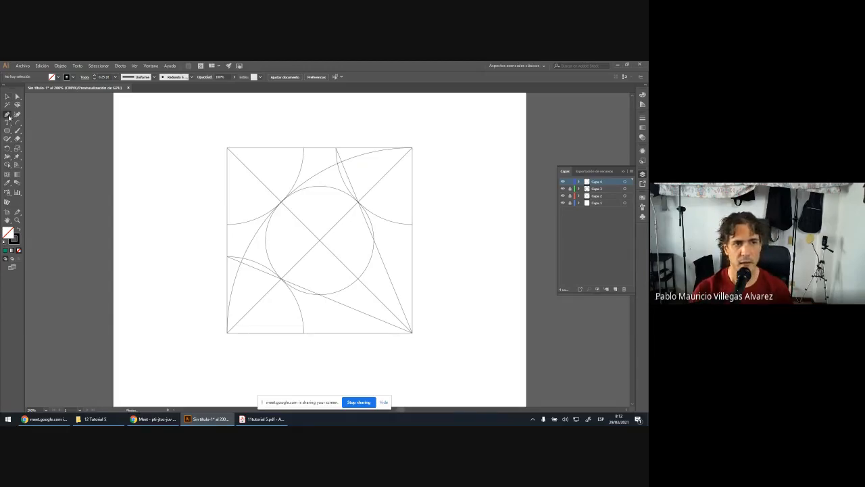
pyautogui.click(227, 331)
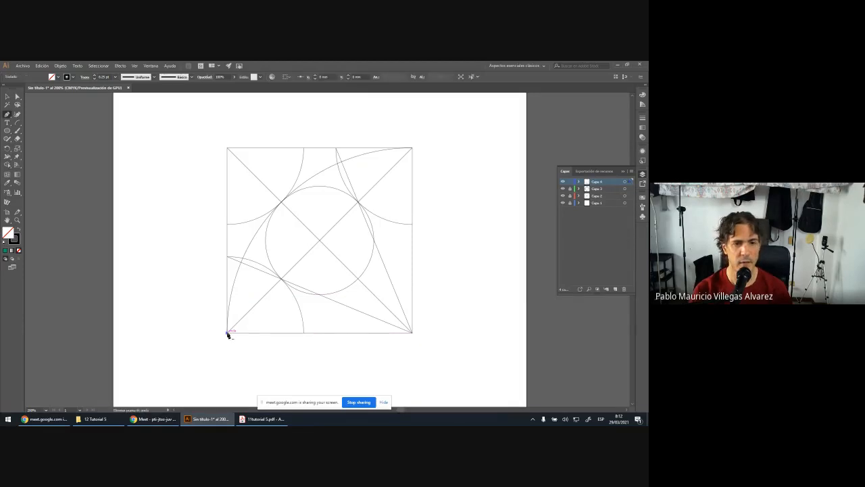
pyautogui.click(304, 151)
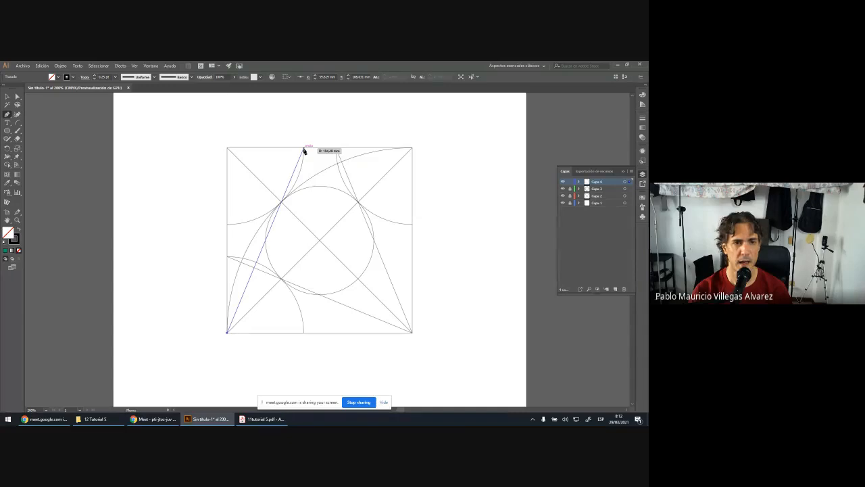
pyautogui.click(305, 149)
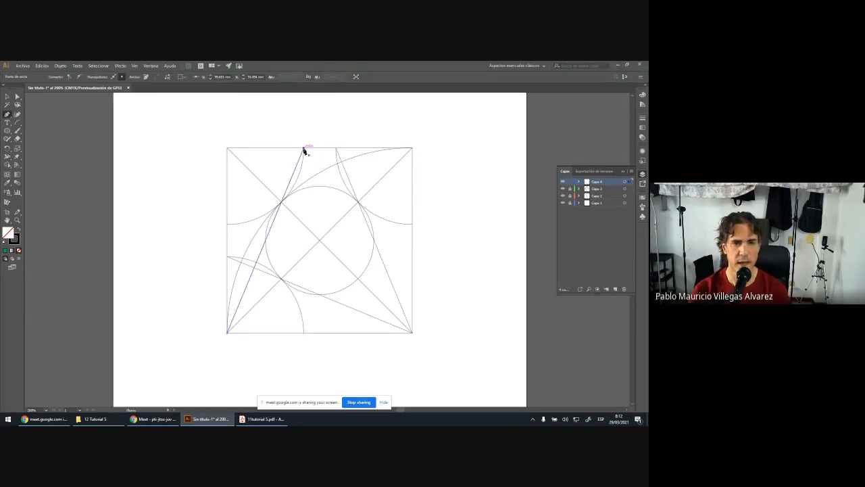
pyautogui.click(228, 225)
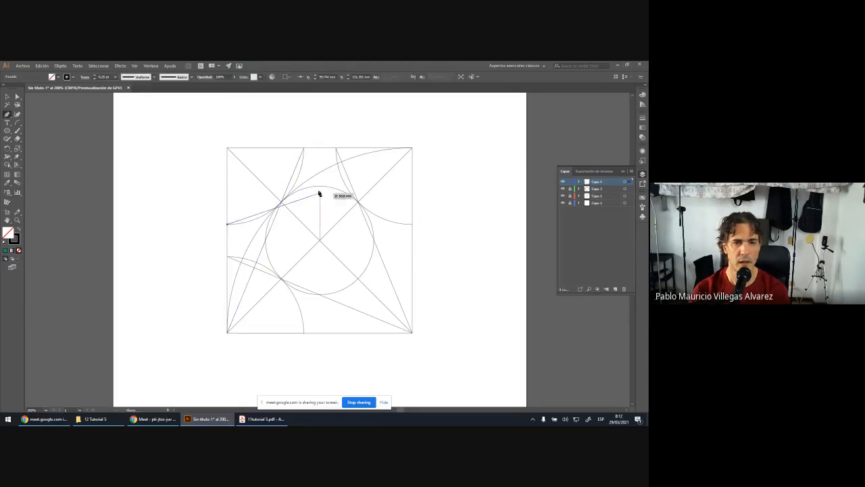
pyautogui.click(412, 148)
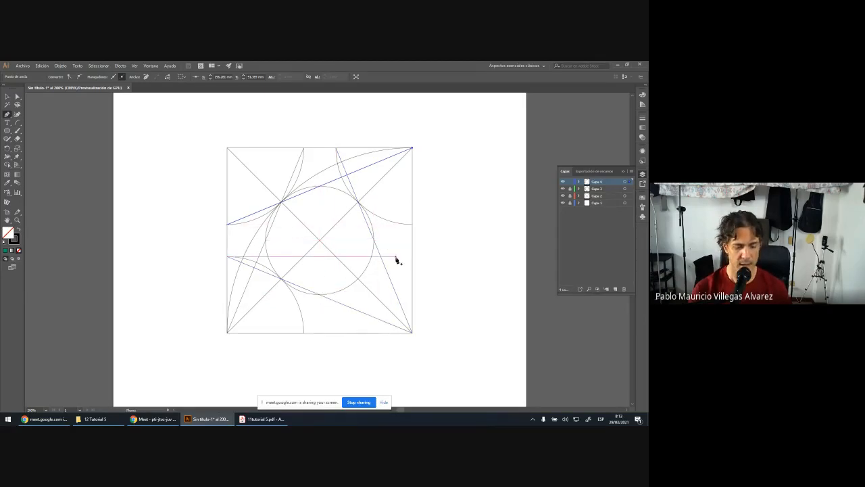
# Draw a chord about 40 mm long joining the central circle's lowest and rightmost points, where the slanted lines cross it, and deselect it.
pyautogui.scroll(1, 396, 257)
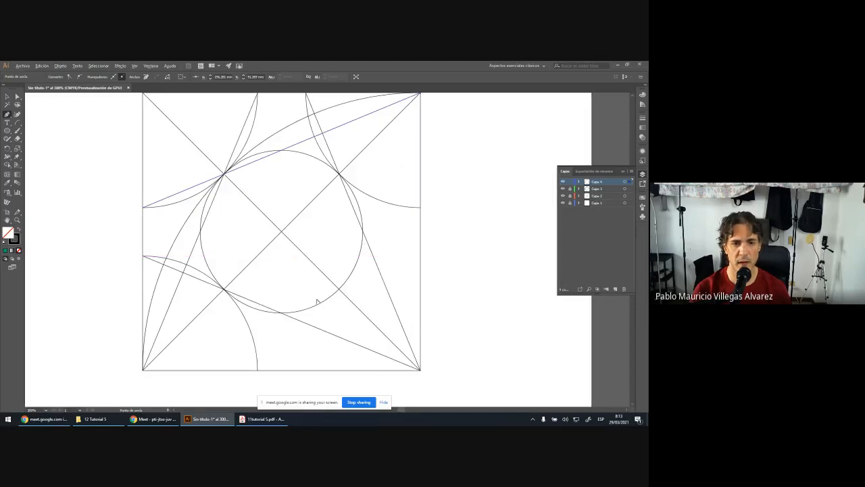
pyautogui.scroll(1, 306, 303)
pyautogui.scroll(1, 305, 304)
pyautogui.scroll(-1, 305, 303)
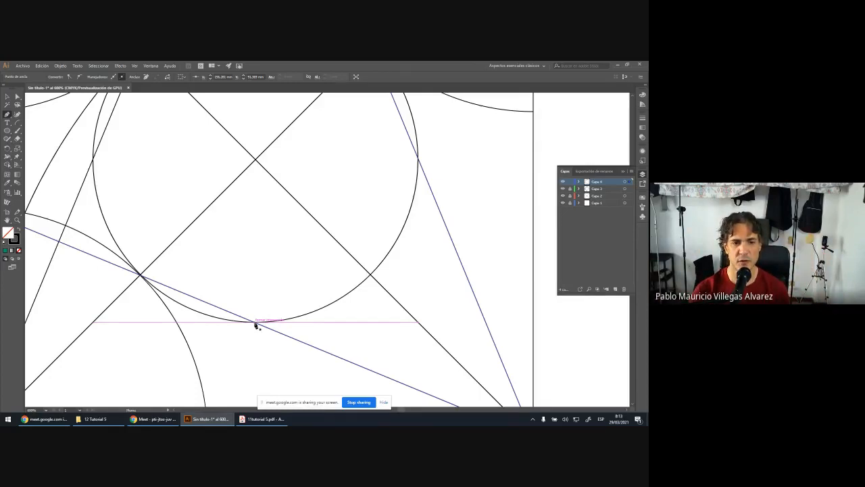
pyautogui.click(256, 324)
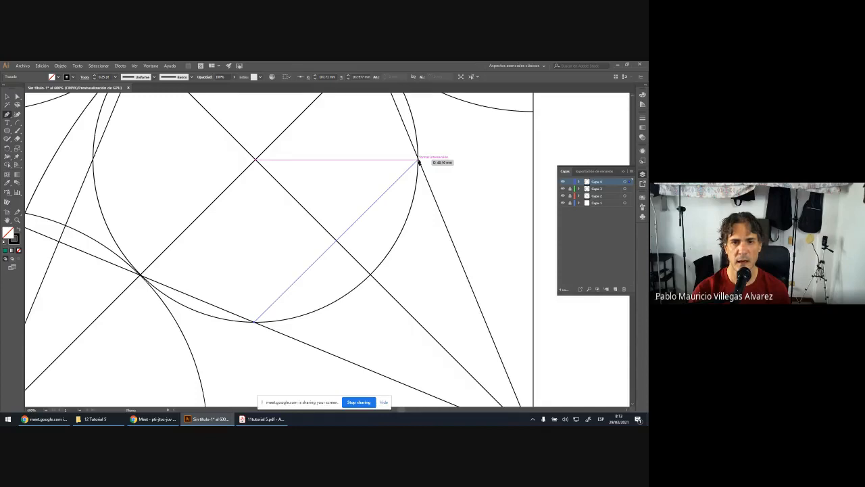
pyautogui.click(418, 161)
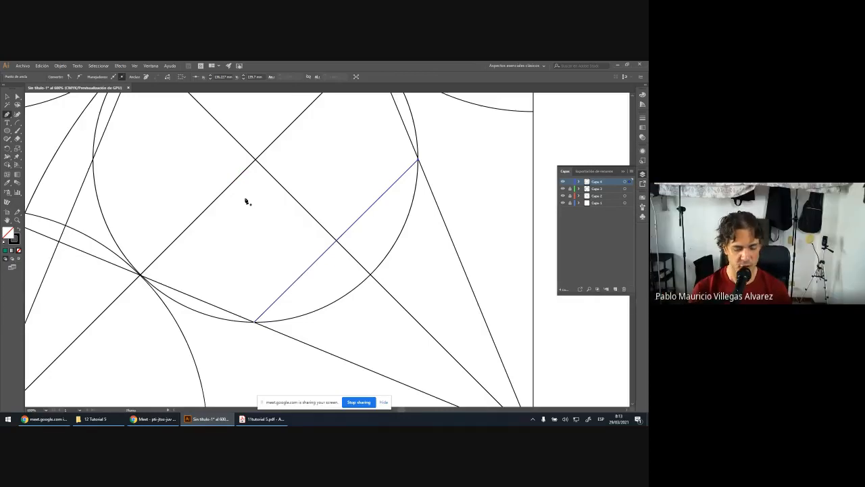
pyautogui.press('v')
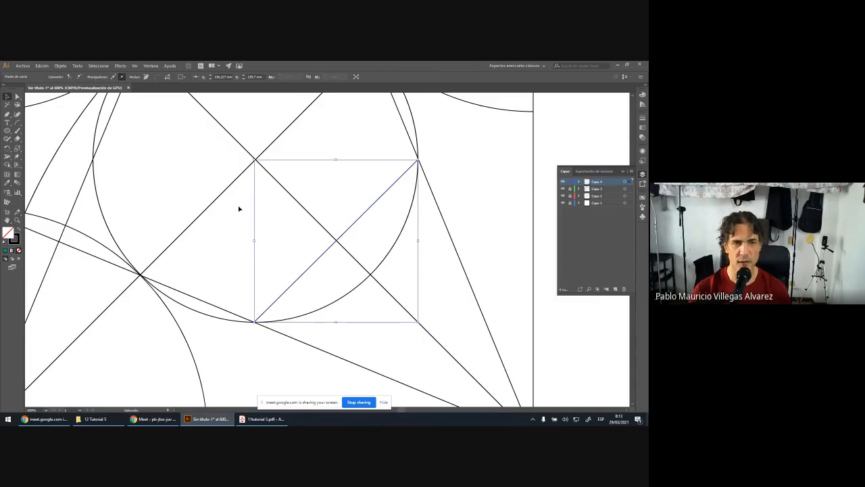
pyautogui.scroll(-3, 239, 209)
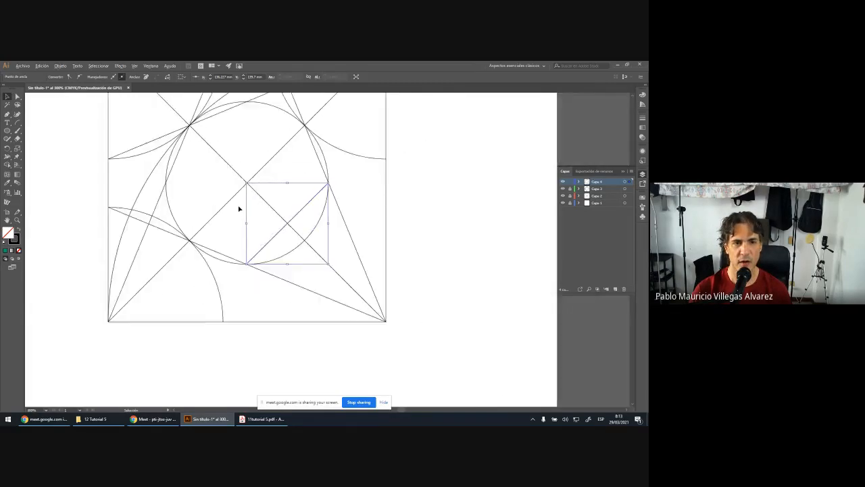
pyautogui.scroll(1, 239, 209)
pyautogui.scroll(1, 239, 209)
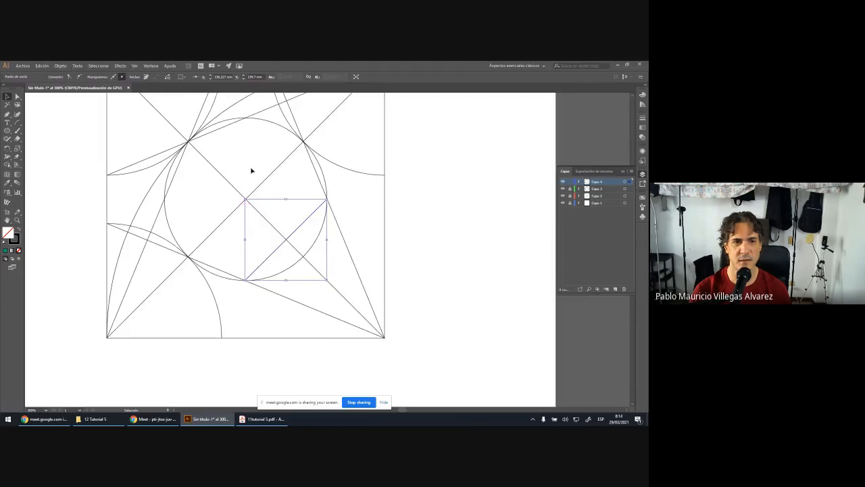
pyautogui.click(251, 167)
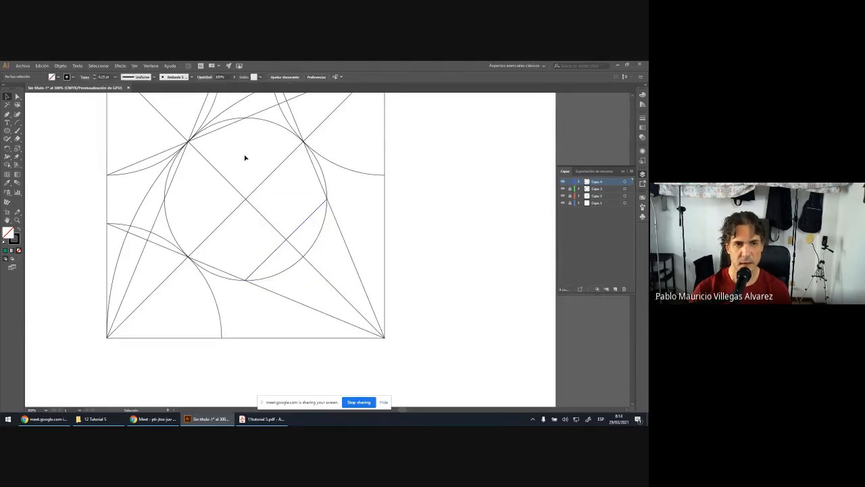
pyautogui.press('space')
pyautogui.moveTo(245, 156); pyautogui.dragTo(306, 192)
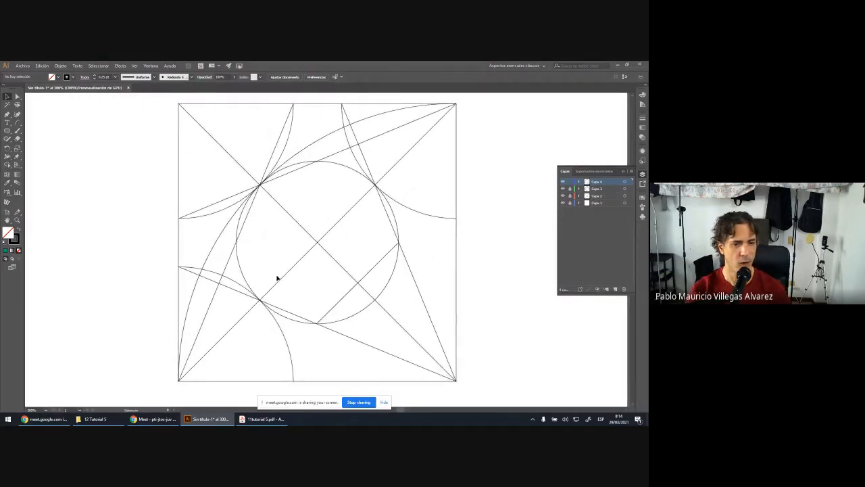
# Examine the bottom-right quarter arc construction on page 9 of the tutorial PDF and return to the Illustrator drawing.
pyautogui.click(252, 421)
pyautogui.scroll(-5, 303, 299)
pyautogui.scroll(-8, 303, 299)
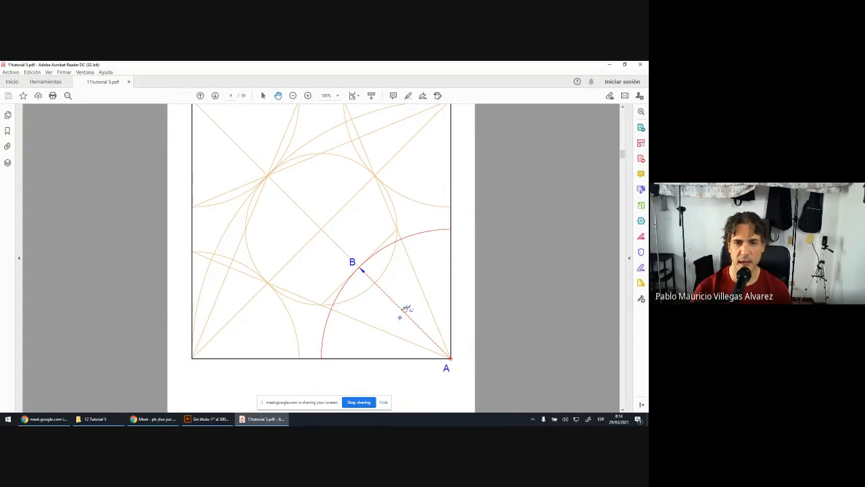
pyautogui.click(211, 420)
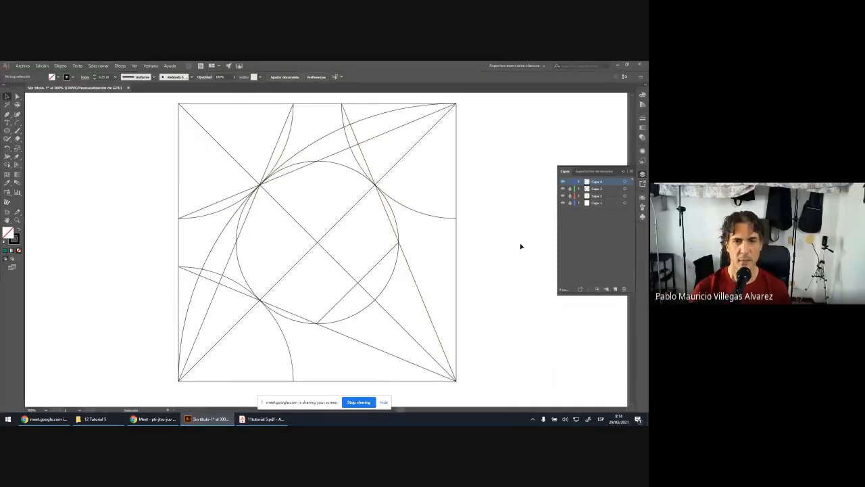
pyautogui.scroll(-1, 520, 246)
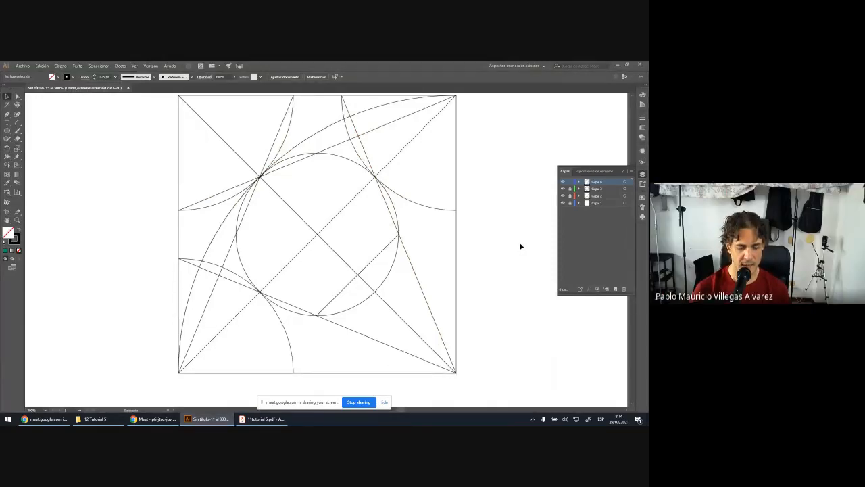
pyautogui.scroll(-1, 521, 246)
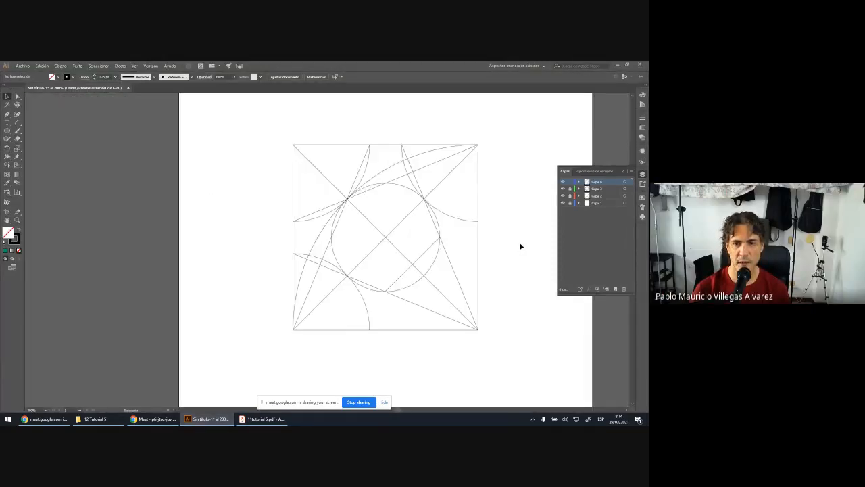
# Lock the layer Capa 4 and add a new layer above it for the bottom-right arc.
pyautogui.moveTo(519, 244); pyautogui.dragTo(404, 220)
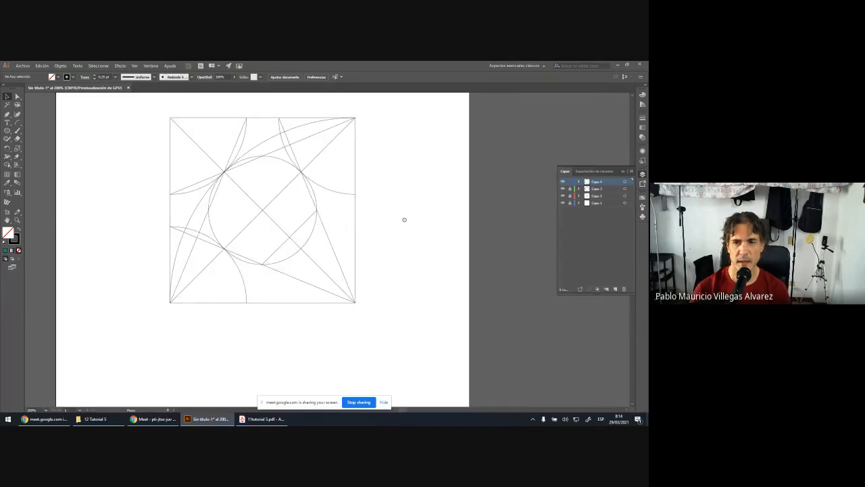
pyautogui.click(571, 184)
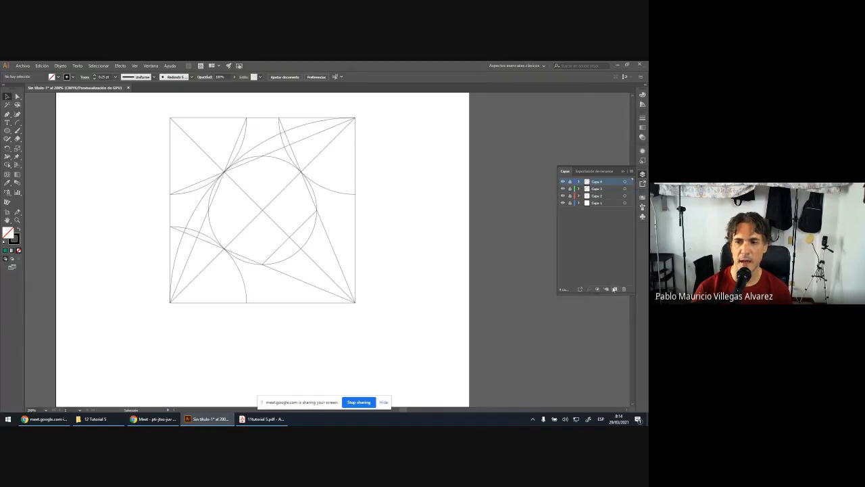
pyautogui.click(615, 290)
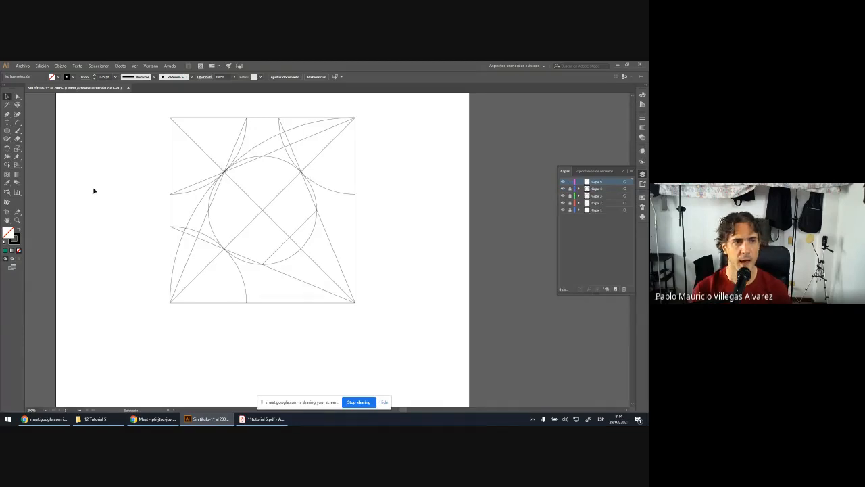
# Draw a circle about 97 mm across centred on the square's bottom-right corner and check its contact with the chord at the diagonal.
pyautogui.click(8, 131)
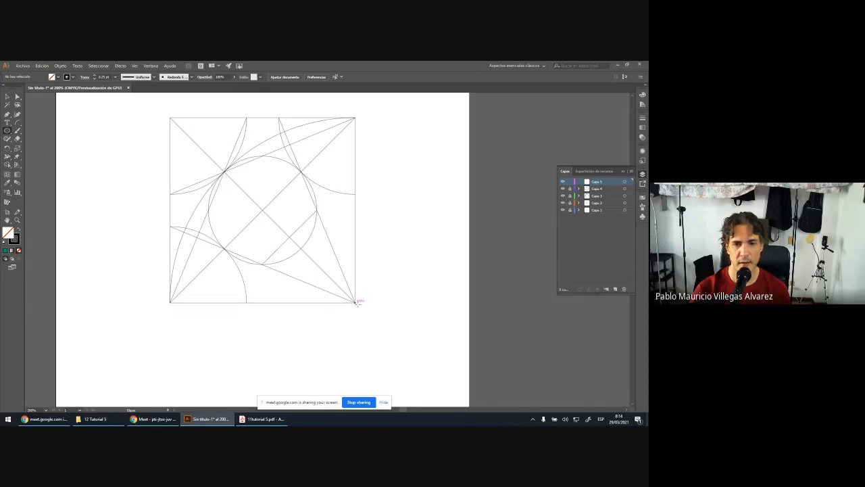
pyautogui.moveTo(356, 302); pyautogui.dragTo(261, 242)
pyautogui.scroll(1, 263, 244)
pyautogui.scroll(-1, 259, 244)
pyautogui.scroll(1, 260, 243)
pyautogui.scroll(3, 260, 243)
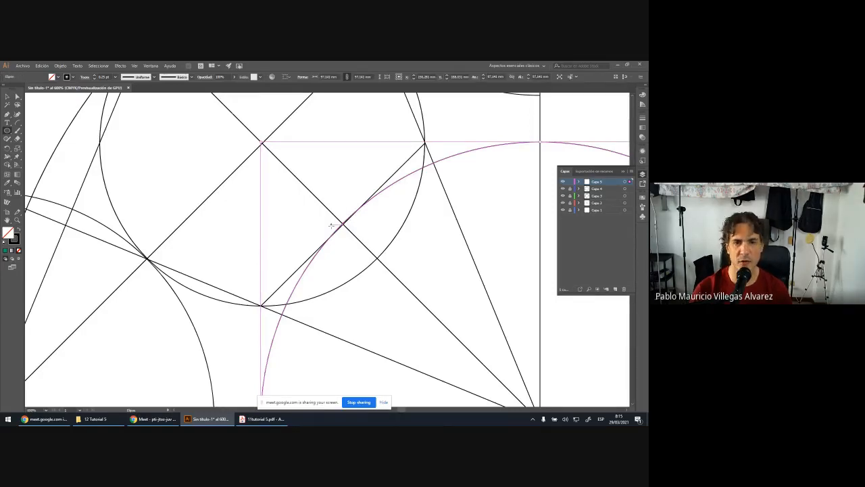
pyautogui.scroll(5, 331, 225)
pyautogui.scroll(-3, 332, 225)
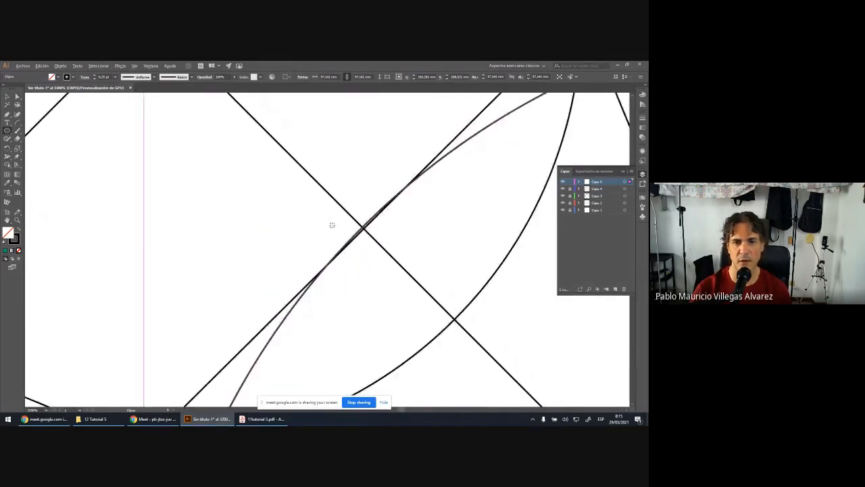
pyautogui.scroll(4, 332, 225)
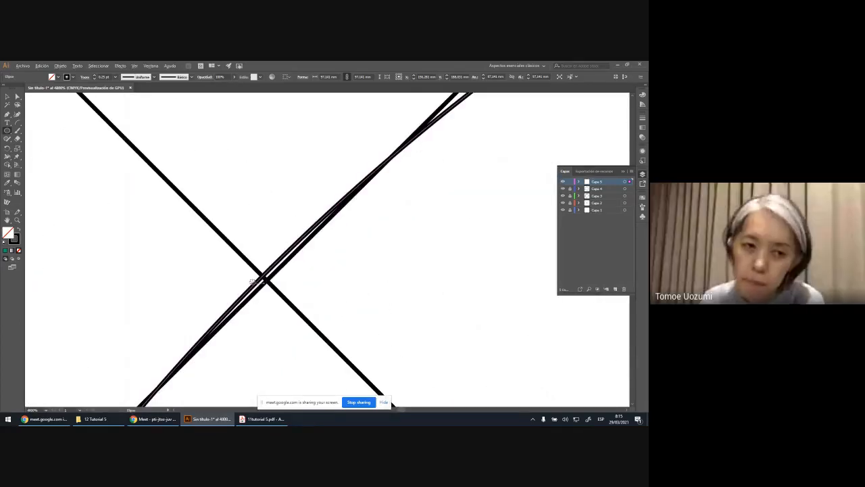
pyautogui.scroll(-5, 256, 281)
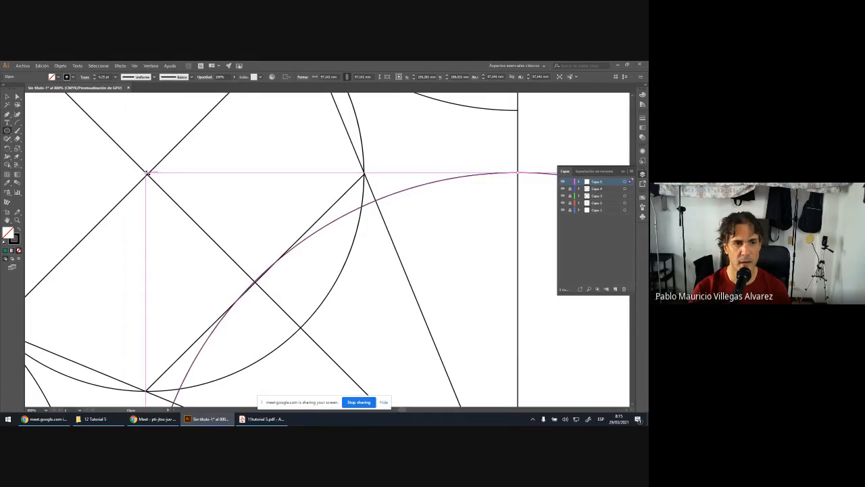
# Try resizing the corner circle to about 96.66 mm so its bounding corner meets the square's centre, check it against the chord, and delete it.
pyautogui.moveTo(146, 174); pyautogui.dragTo(148, 175)
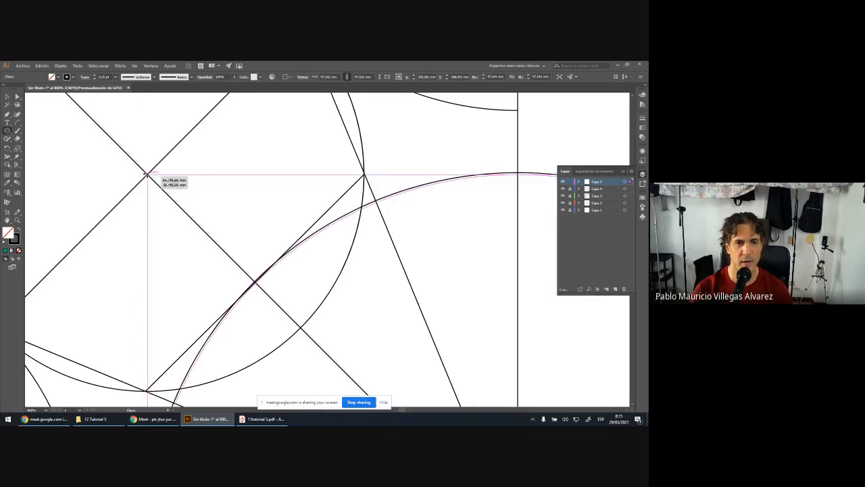
pyautogui.moveTo(146, 174); pyautogui.dragTo(146, 174)
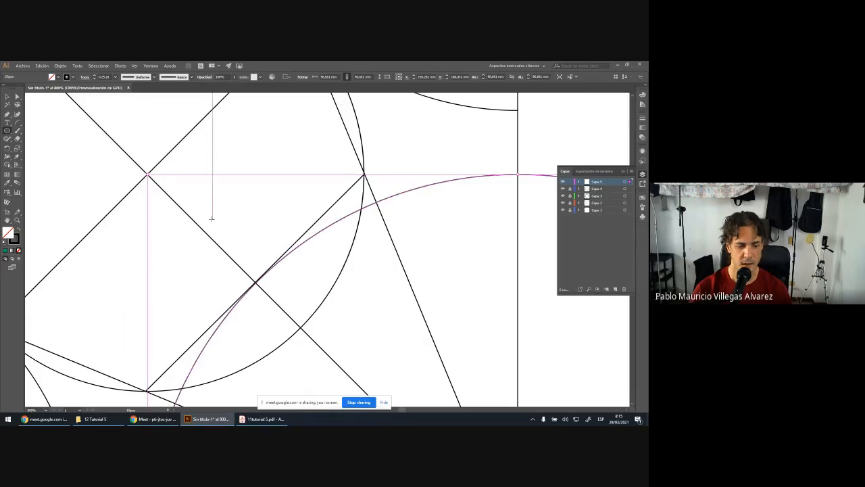
pyautogui.scroll(3, 180, 211)
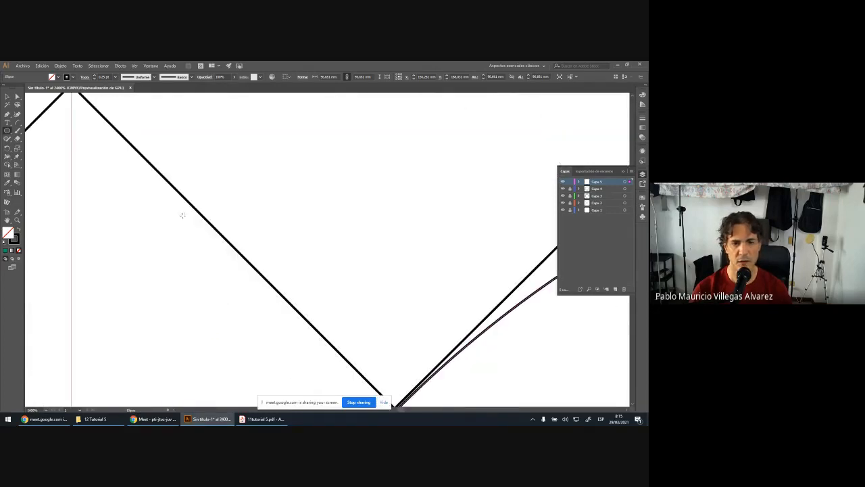
pyautogui.scroll(-1, 171, 206)
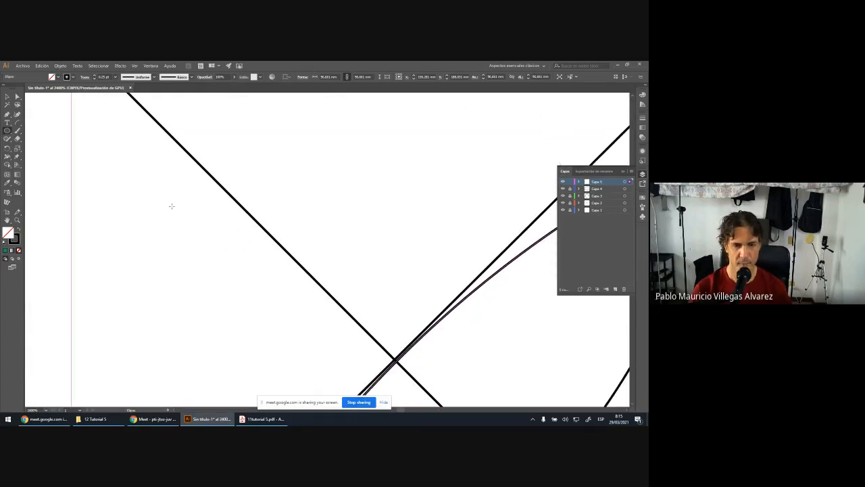
pyautogui.scroll(-6, 171, 205)
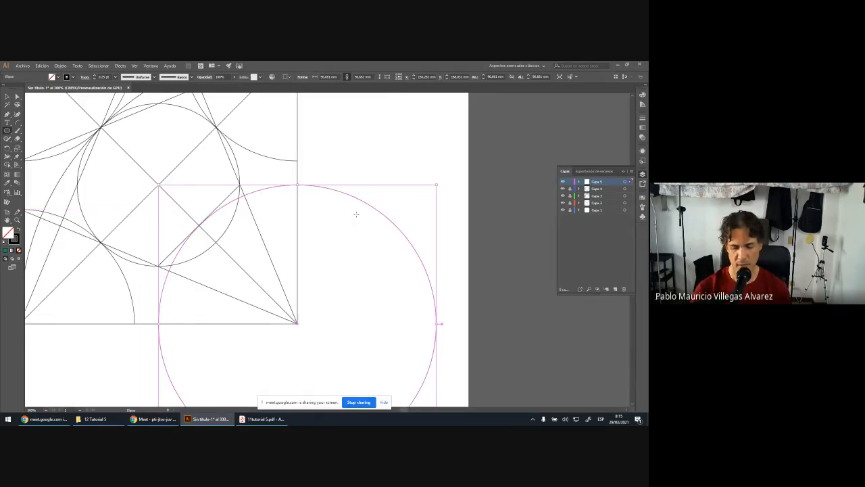
pyautogui.press('Delete')
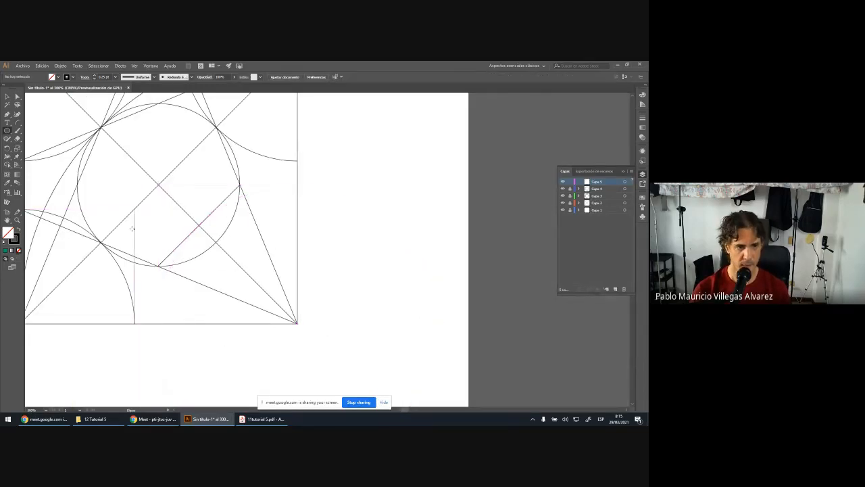
# Try a new circle about 96.7 mm across from the bottom-right corner, compare it with the chord and the square's centre, and delete it.
pyautogui.moveTo(144, 219)
pyautogui.mouseDown()
pyautogui.moveTo(203, 230)
pyautogui.moveTo(232, 220)
pyautogui.moveTo(228, 215)
pyautogui.mouseUp()
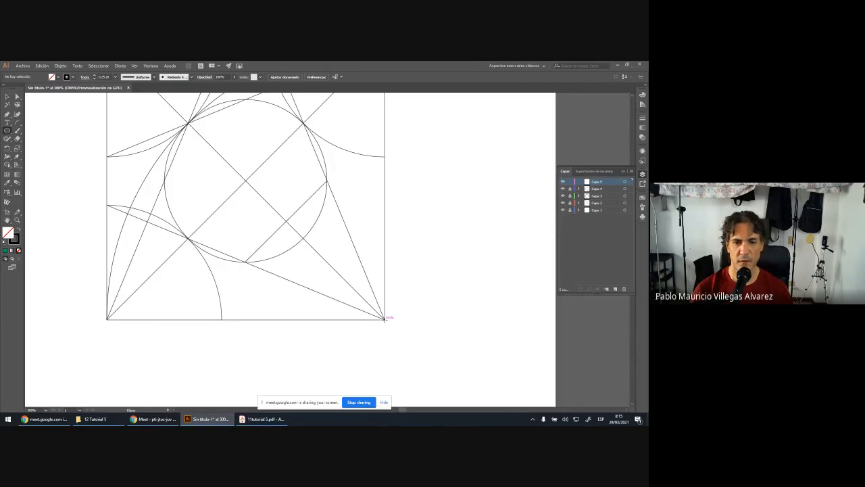
pyautogui.moveTo(385, 318); pyautogui.dragTo(270, 180)
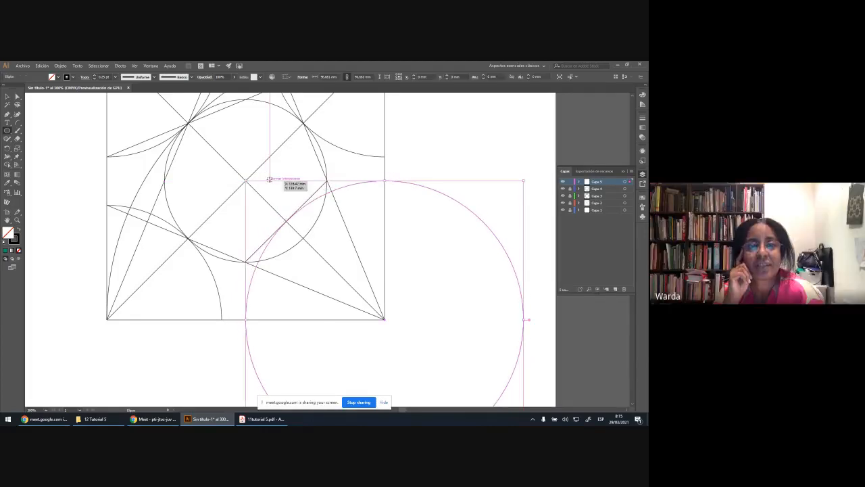
pyautogui.scroll(5, 296, 228)
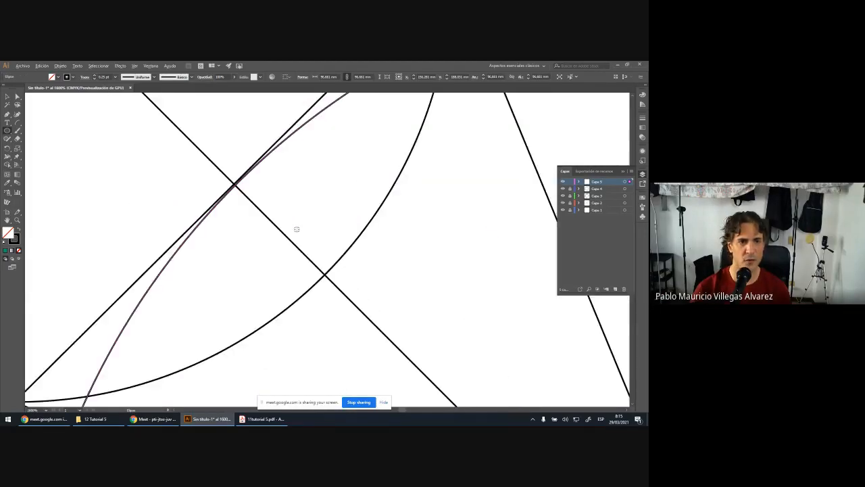
pyautogui.scroll(-8, 296, 229)
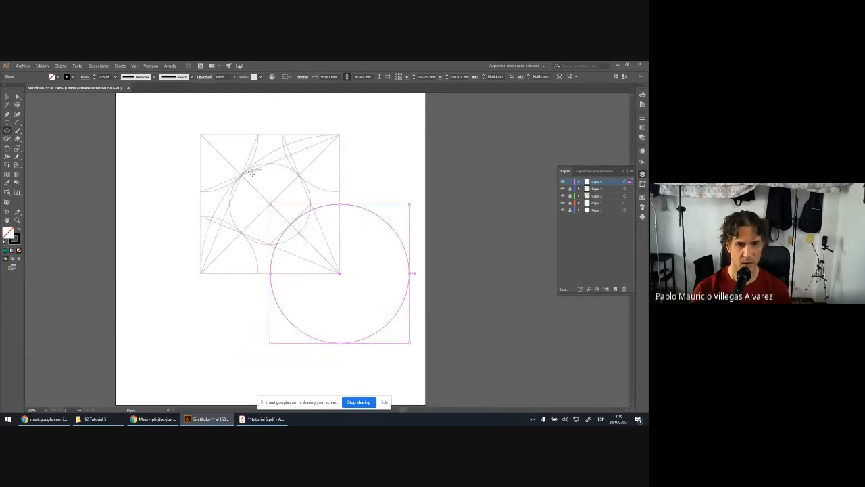
pyautogui.scroll(5, 254, 175)
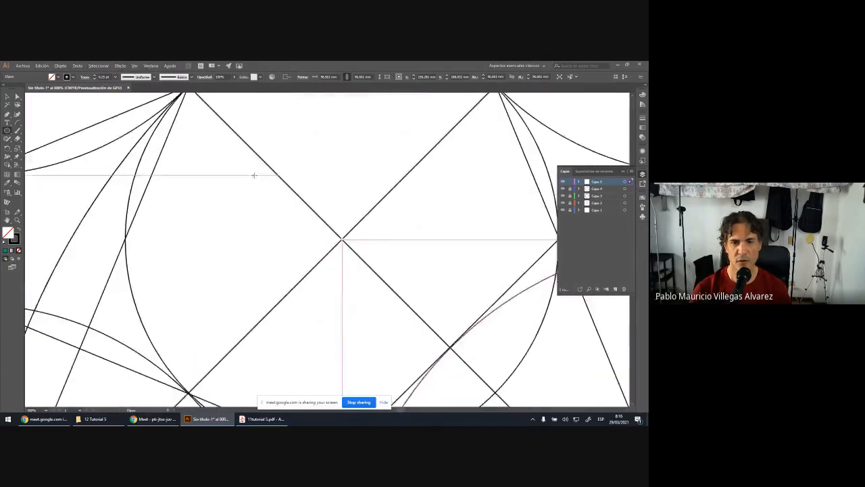
pyautogui.scroll(-1, 254, 175)
pyautogui.scroll(1, 285, 177)
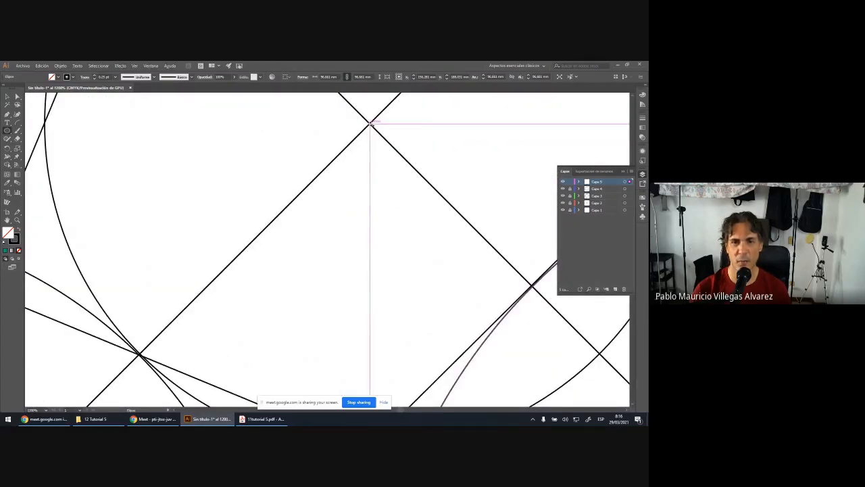
pyautogui.moveTo(370, 124); pyautogui.dragTo(369, 123)
pyautogui.scroll(-5, 498, 229)
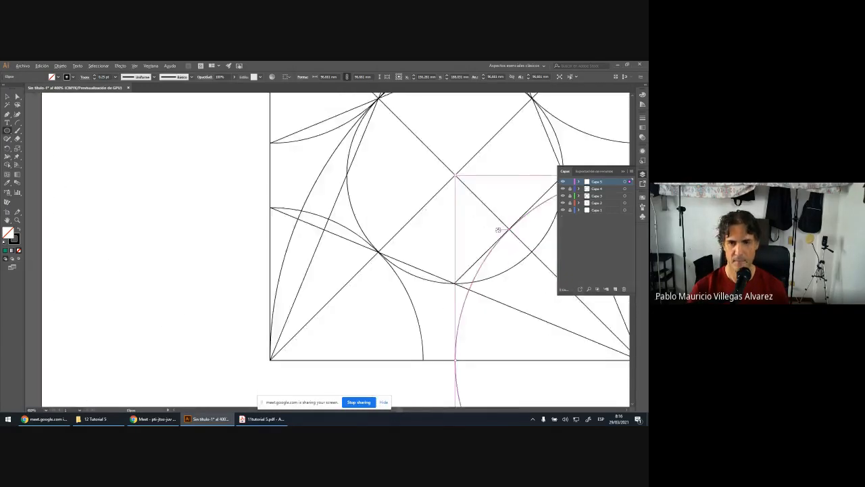
pyautogui.moveTo(519, 193); pyautogui.dragTo(328, 183)
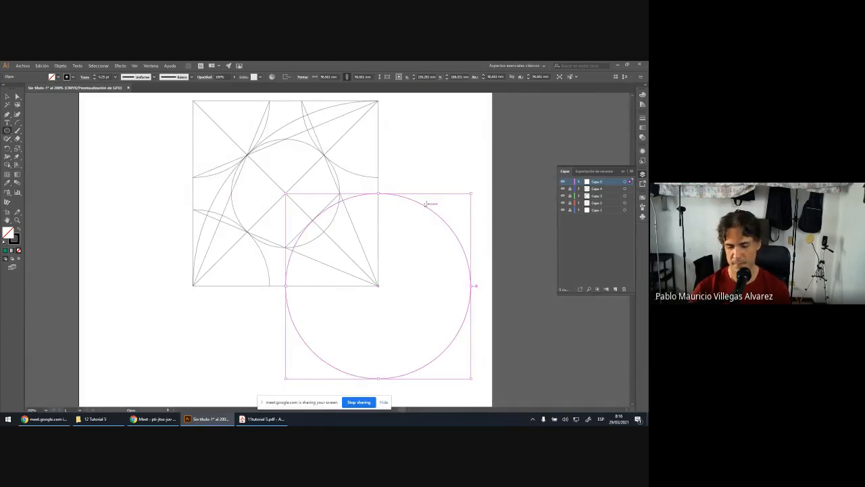
pyautogui.press('Delete')
# Try a circle about 97 mm across from the bottom-right corner, inspect where it meets the chord on the diagonal, and delete it.
pyautogui.moveTo(376, 286); pyautogui.dragTo(471, 321)
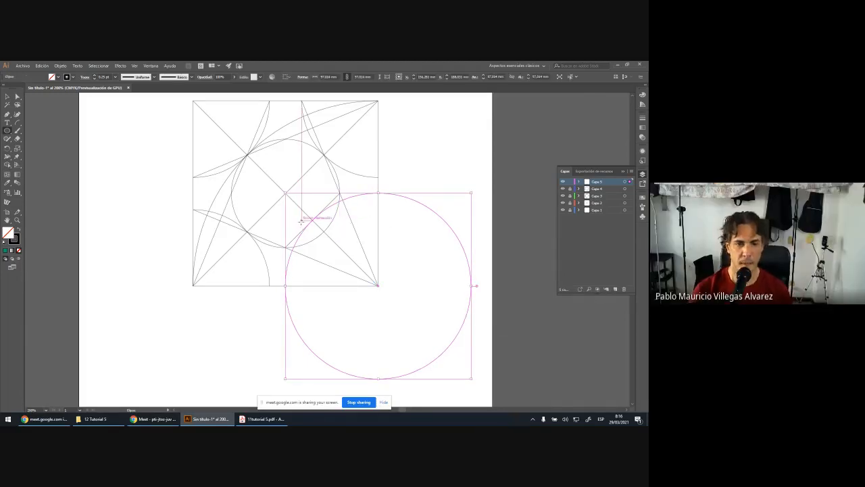
pyautogui.scroll(7, 315, 224)
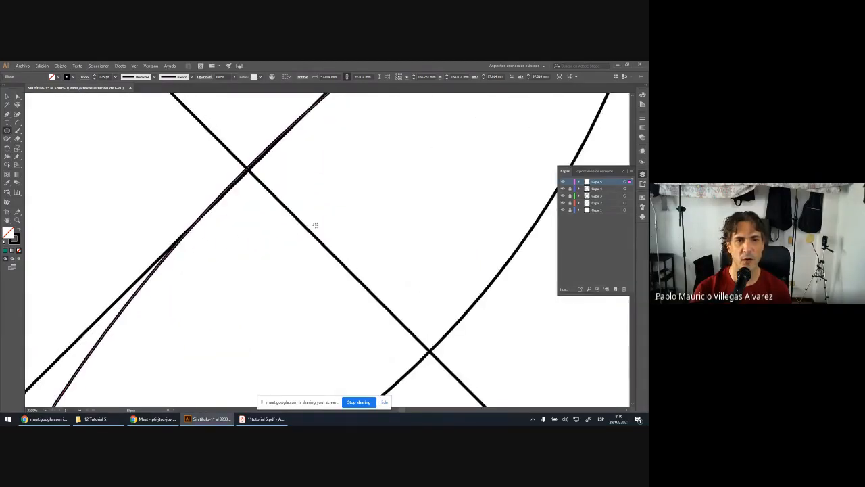
pyautogui.scroll(-8, 314, 224)
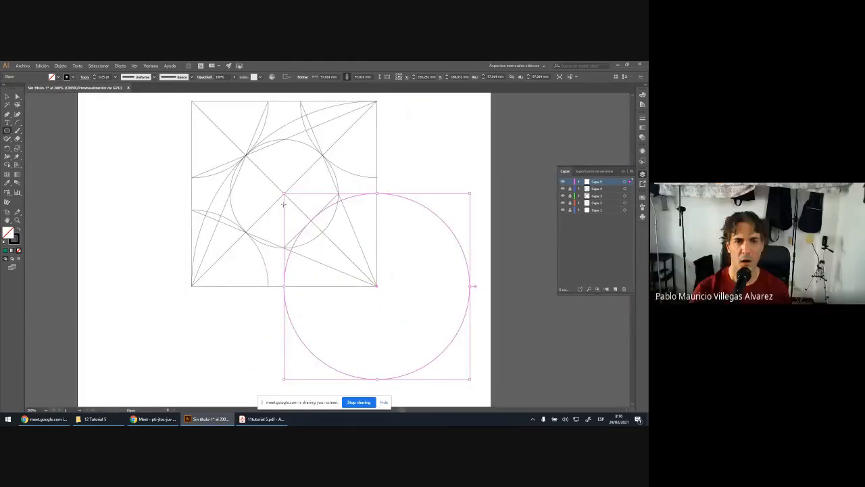
pyautogui.scroll(10, 311, 219)
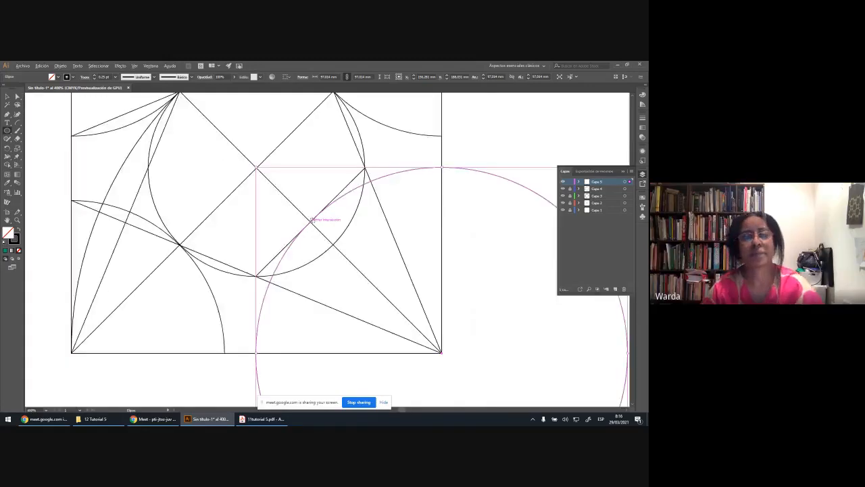
pyautogui.scroll(2, 311, 220)
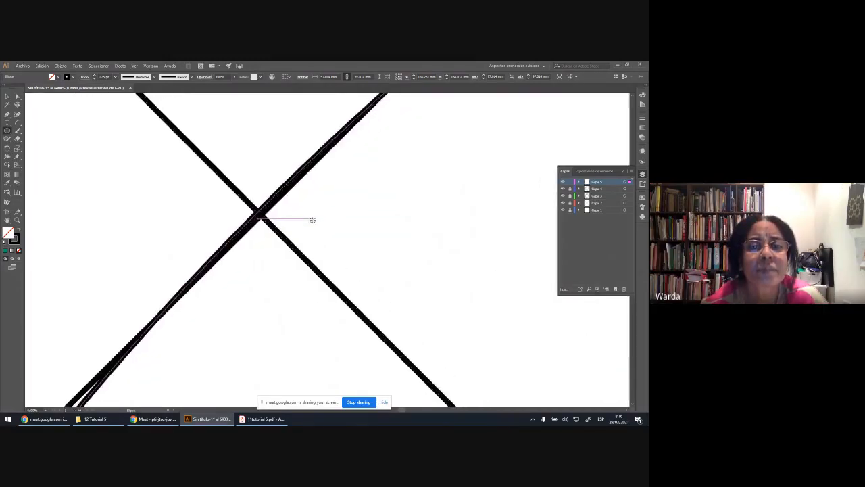
pyautogui.scroll(-13, 312, 219)
pyautogui.scroll(-1, 422, 181)
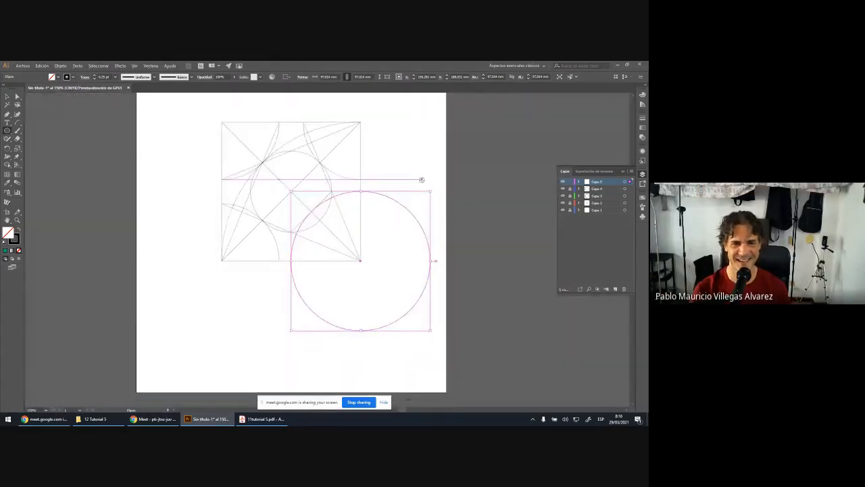
pyautogui.press('Delete')
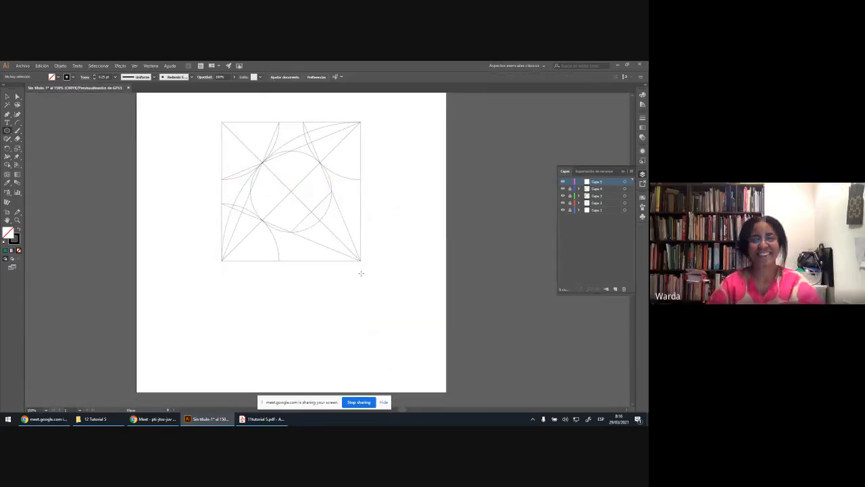
# Try redrawing the bottom-right corner circle at about 96.7 mm across, inspect its fit to the chord, and delete it.
pyautogui.moveTo(361, 260); pyautogui.dragTo(382, 219)
pyautogui.moveTo(395, 210)
pyautogui.mouseDown()
pyautogui.moveTo(399, 179)
pyautogui.moveTo(358, 204)
pyautogui.moveTo(302, 192)
pyautogui.moveTo(297, 169)
pyautogui.moveTo(307, 192)
pyautogui.moveTo(330, 200)
pyautogui.moveTo(347, 184)
pyautogui.moveTo(352, 194)
pyautogui.mouseUp()
pyautogui.scroll(6, 308, 192)
pyautogui.scroll(2, 349, 192)
pyautogui.scroll(-2, 351, 195)
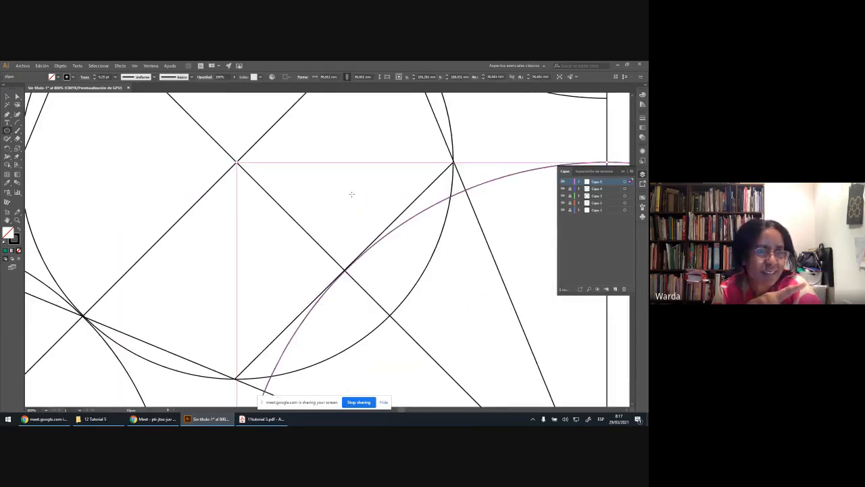
pyautogui.scroll(-1, 350, 191)
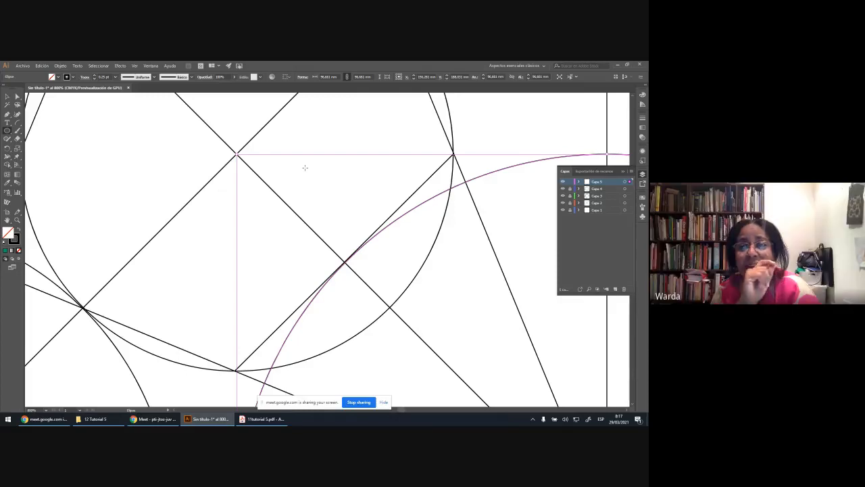
pyautogui.scroll(-3, 337, 178)
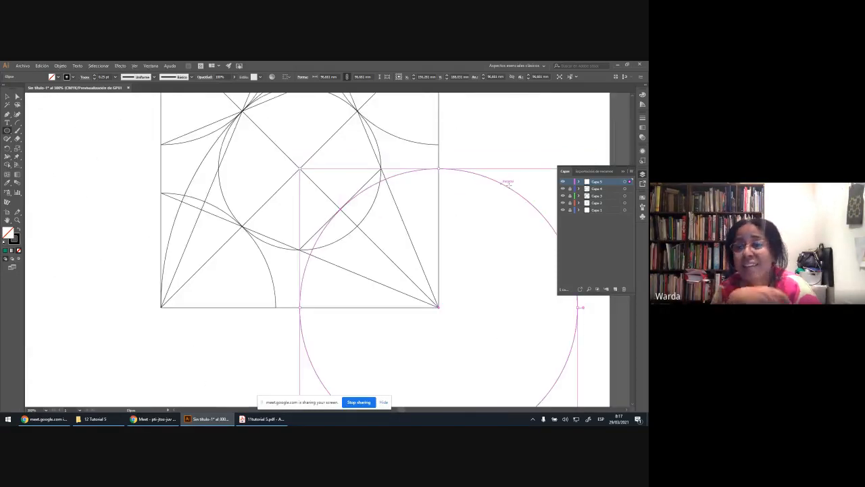
pyautogui.press('Delete')
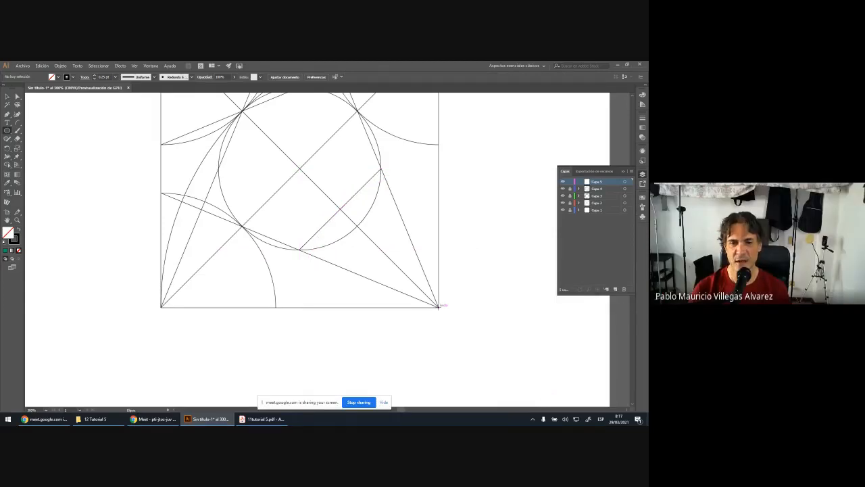
# Try another circle about 96.66 mm across centred on the square's bottom-right corner, inspect its contact with the chord, and delete it.
pyautogui.moveTo(438, 305)
pyautogui.mouseDown()
pyautogui.moveTo(499, 291)
pyautogui.moveTo(481, 167)
pyautogui.mouseUp()
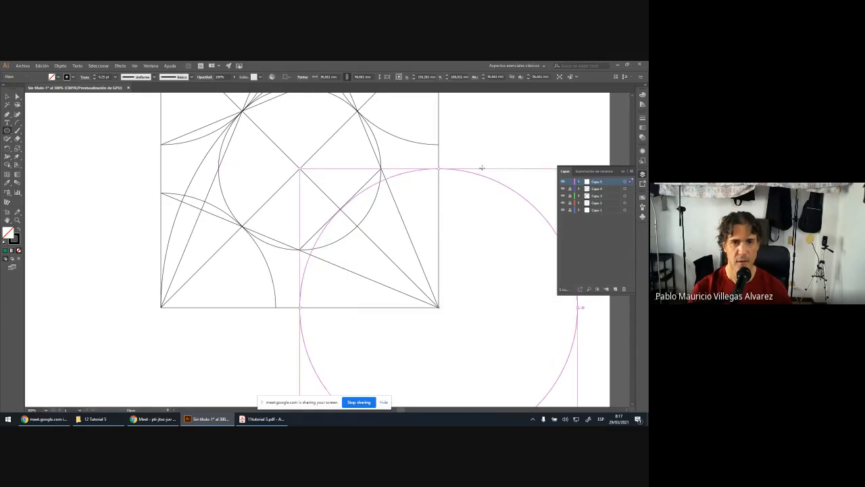
pyautogui.scroll(4, 374, 218)
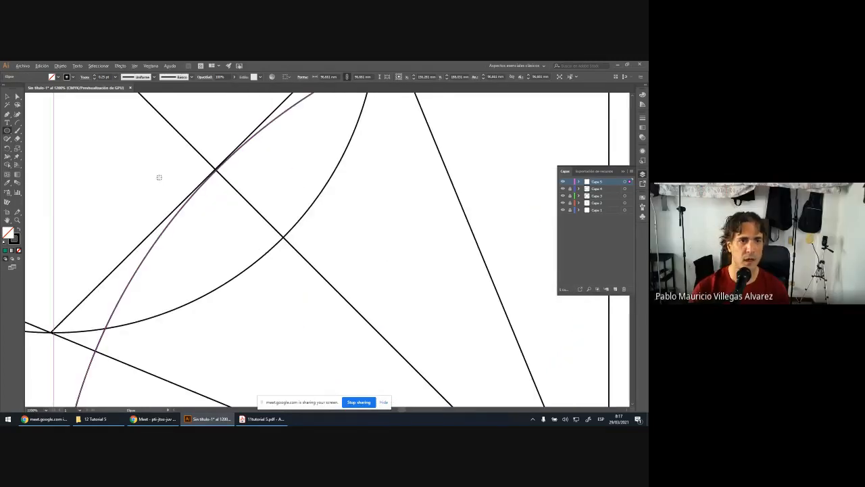
pyautogui.scroll(4, 159, 178)
pyautogui.scroll(-10, 308, 207)
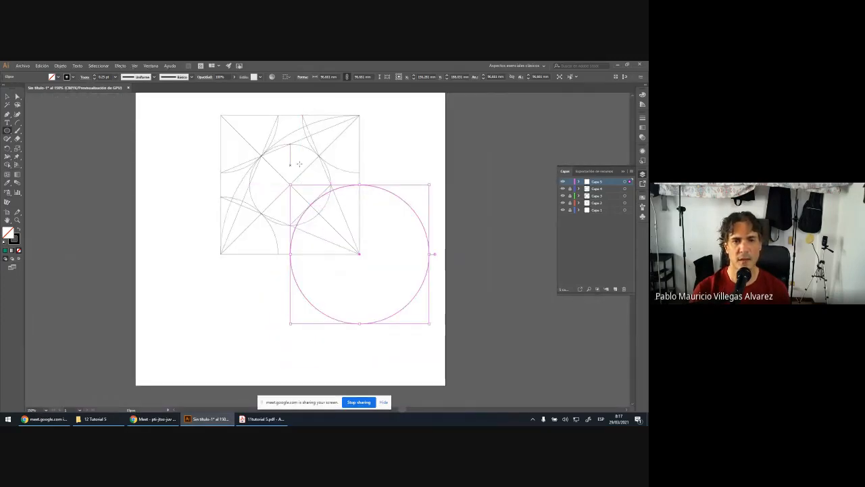
pyautogui.press('Delete')
# Unlock layers Capa 1 to Capa 4, set the whole pattern's stroke weight to 0.75 pt, and relock the layers.
pyautogui.click(7, 97)
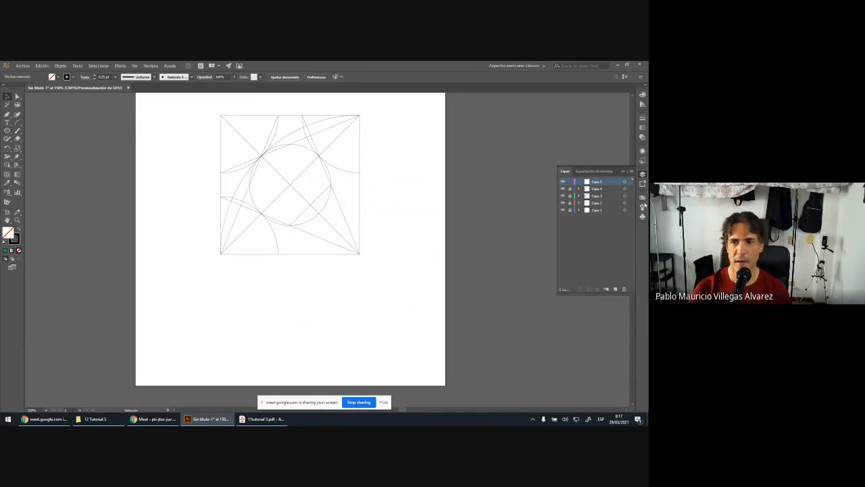
pyautogui.moveTo(570, 190); pyautogui.dragTo(569, 211)
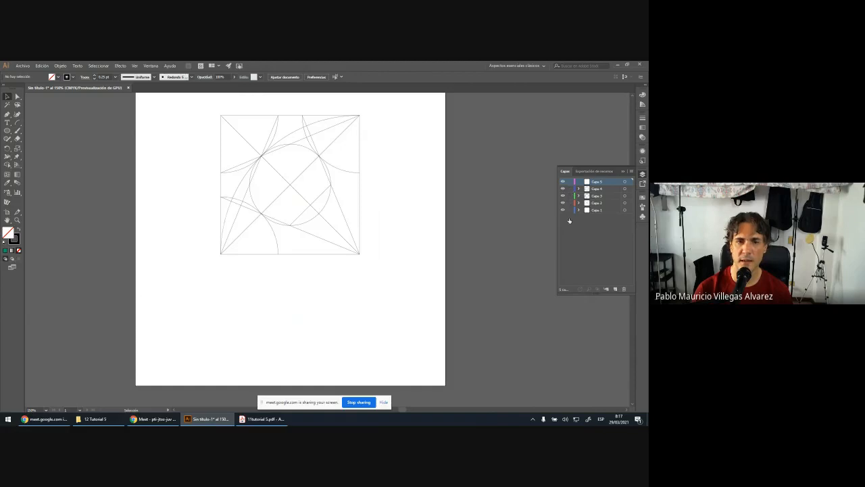
pyautogui.moveTo(210, 106); pyautogui.dragTo(405, 295)
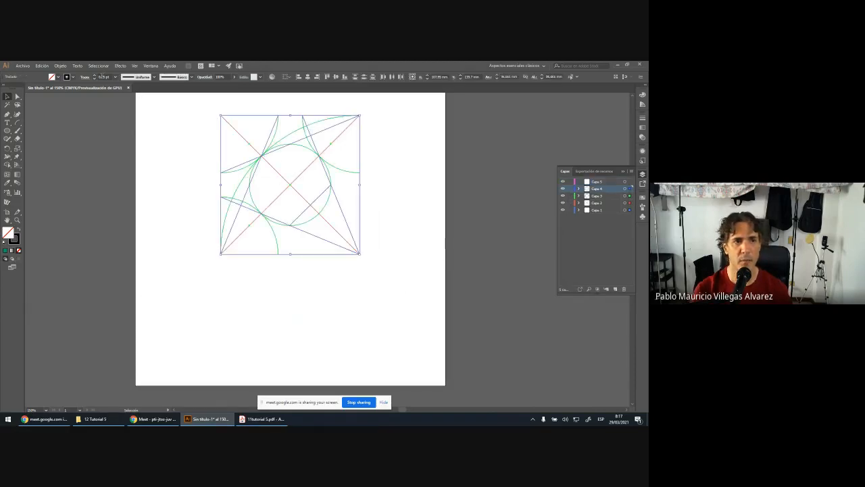
pyautogui.click(95, 78)
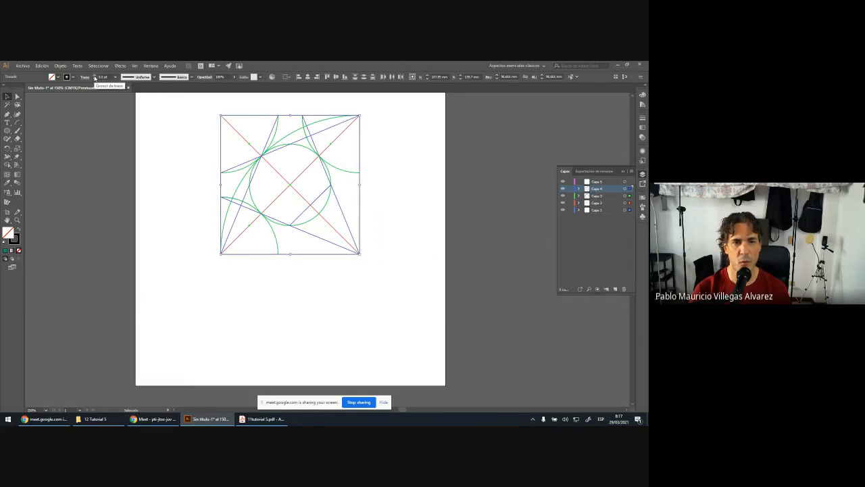
pyautogui.click(95, 76)
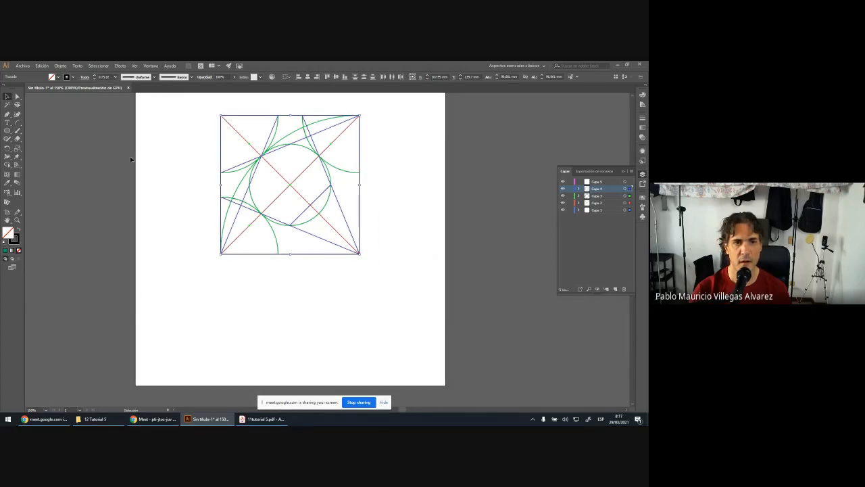
pyautogui.click(175, 180)
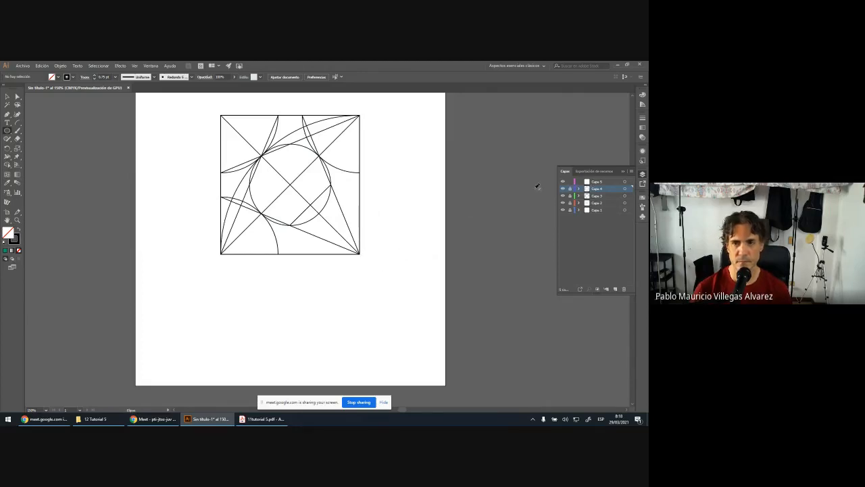
# Draw a circle about 96.9 mm across on layer Capa 5, centred on the square's bottom-right corner, and inspect its tangency to the chord.
pyautogui.click(616, 182)
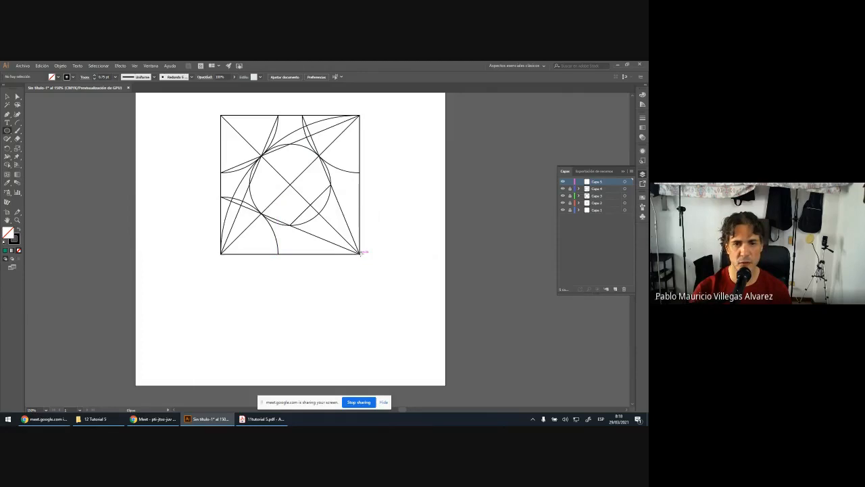
pyautogui.moveTo(360, 252); pyautogui.dragTo(429, 269)
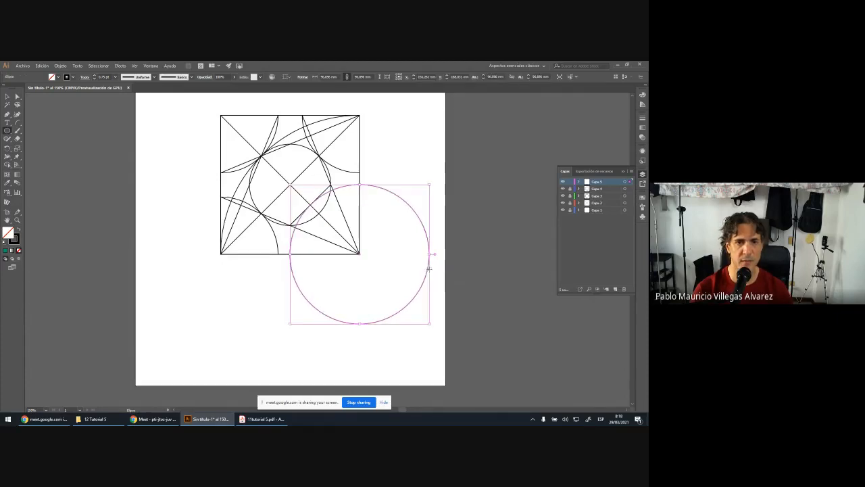
pyautogui.scroll(2, 307, 210)
pyautogui.scroll(6, 308, 209)
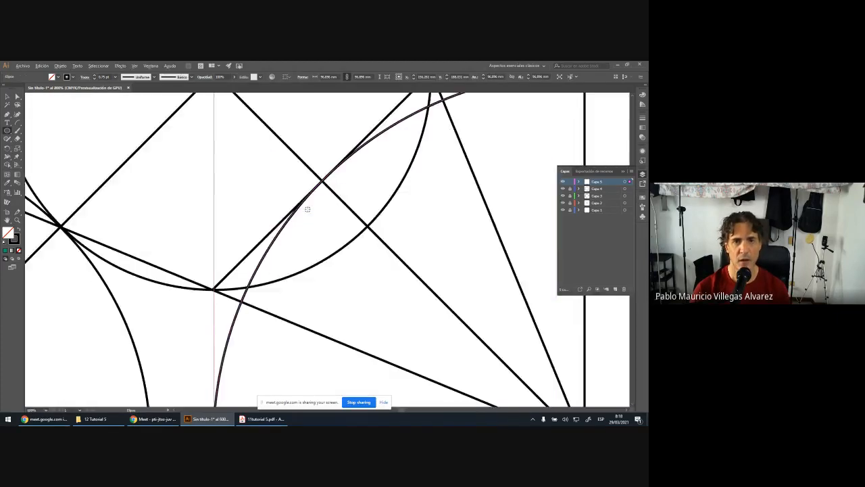
pyautogui.scroll(6, 307, 208)
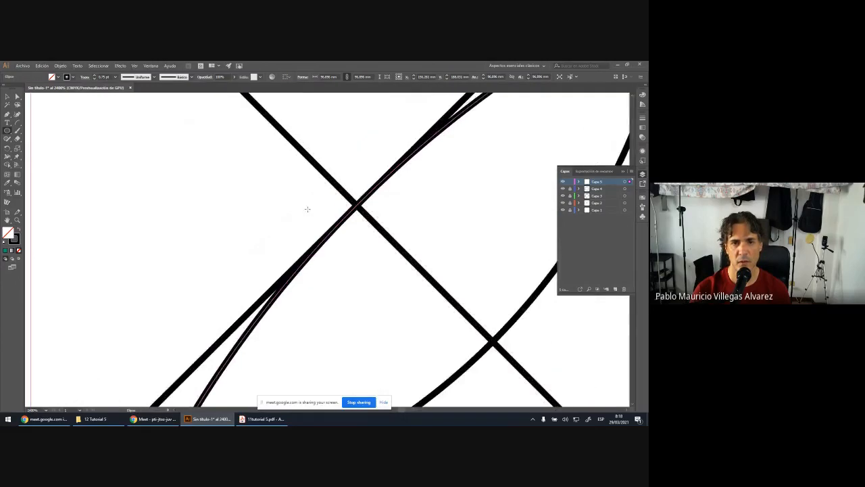
pyautogui.scroll(1, 411, 231)
pyautogui.scroll(-8, 412, 231)
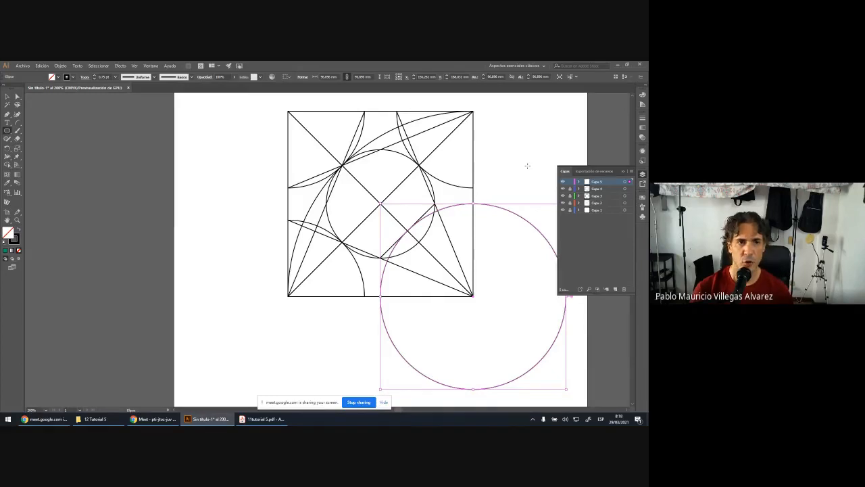
pyautogui.scroll(2, 528, 165)
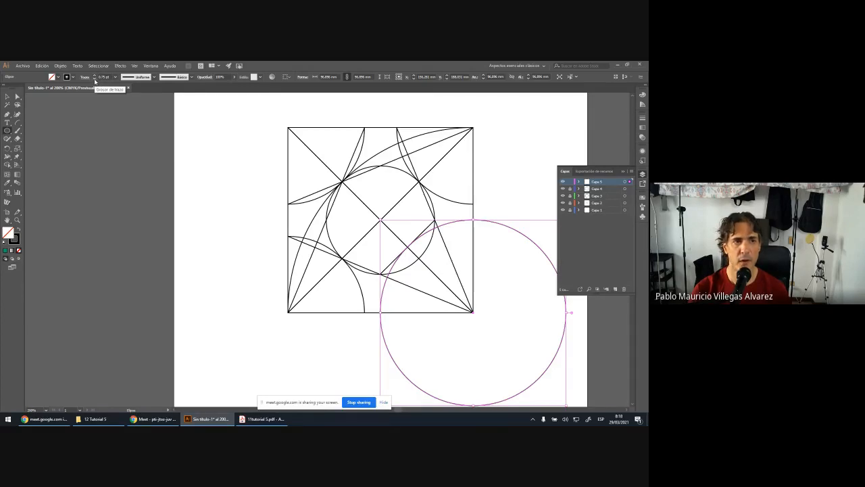
# Try thinner stroke weights on the corner circle, including 0.25 pt and 0.5 pt, and return it to 0.75 pt.
pyautogui.click(94, 80)
pyautogui.click(94, 80)
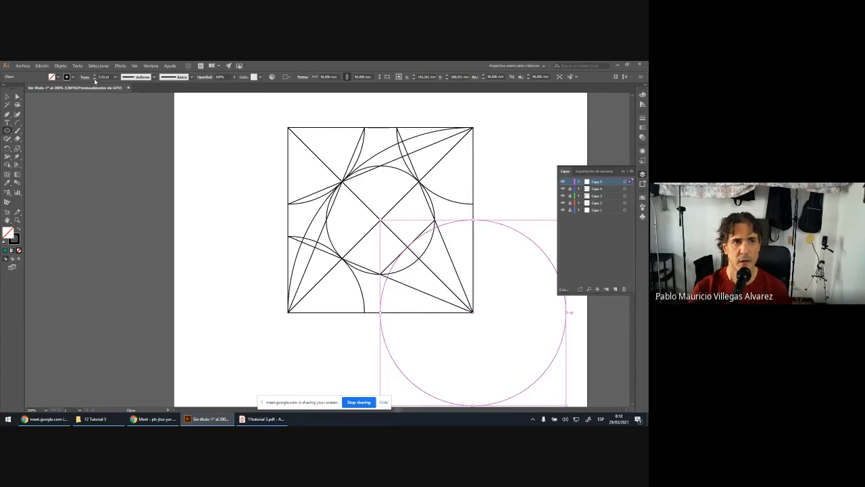
pyautogui.click(94, 77)
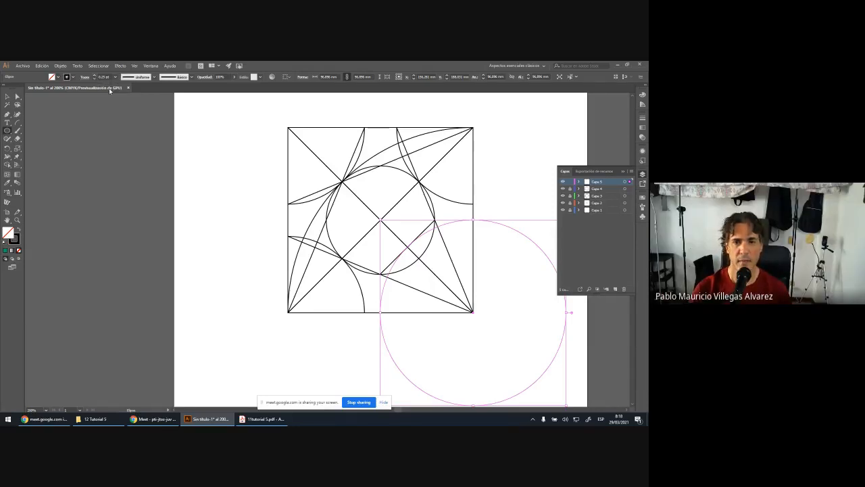
pyautogui.click(95, 76)
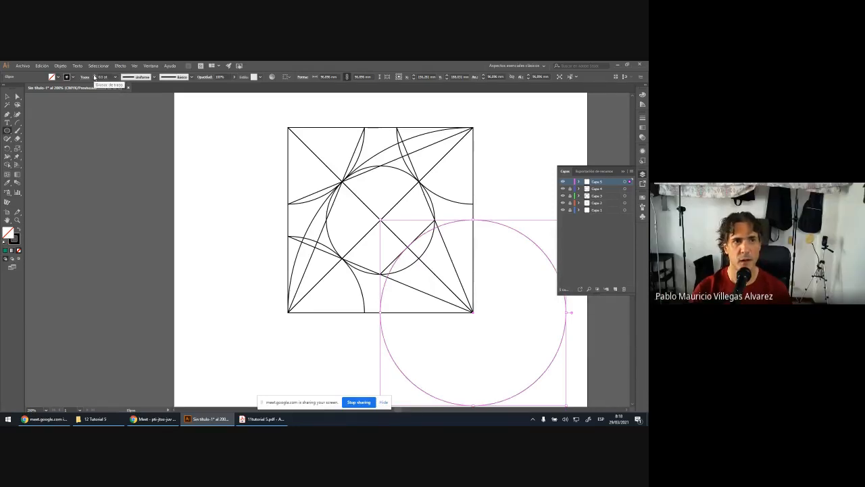
pyautogui.click(94, 76)
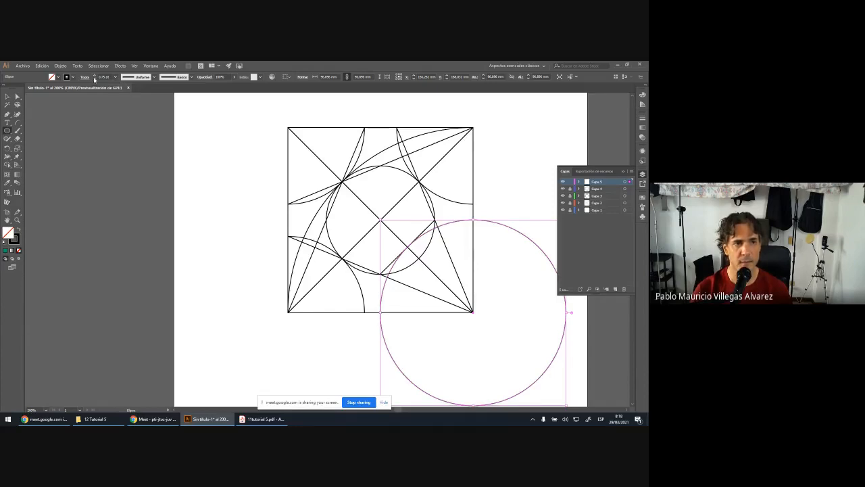
# Set the large circle's stroke weight to 0.5 pt and deselect it.
pyautogui.click(95, 79)
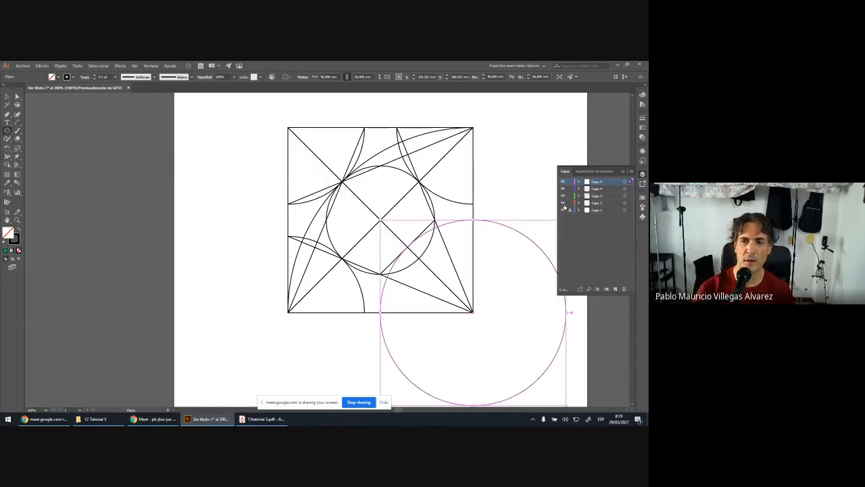
pyautogui.click(9, 96)
pyautogui.click(230, 145)
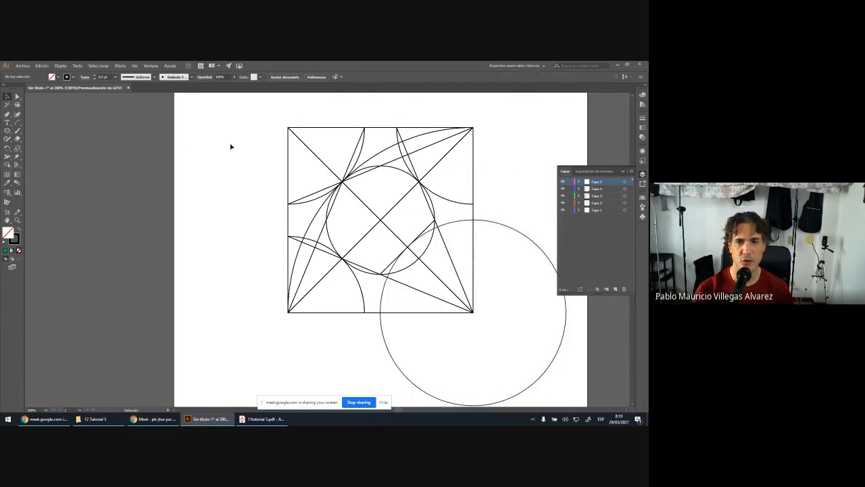
# Set the stroke weight of the entire drawing to 0.25 pt and clear the selection.
pyautogui.scroll(-1, 277, 152)
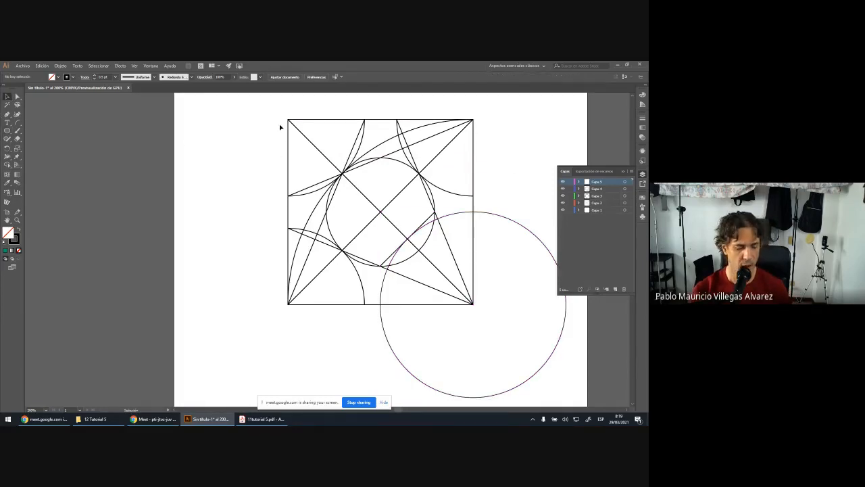
pyautogui.hotkey('ctrl', 'a')
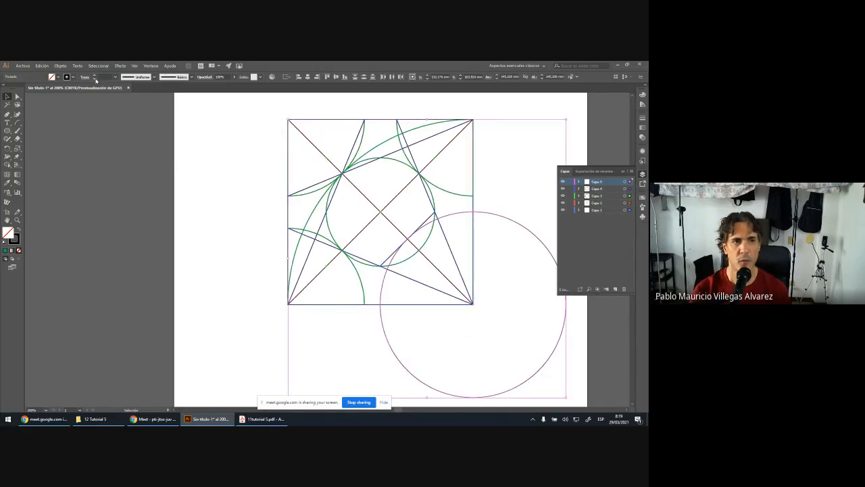
pyautogui.click(95, 79)
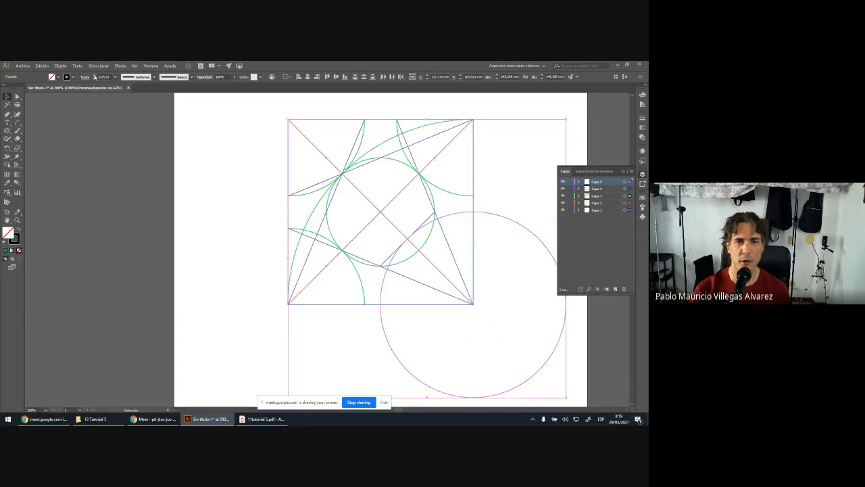
pyautogui.click(237, 147)
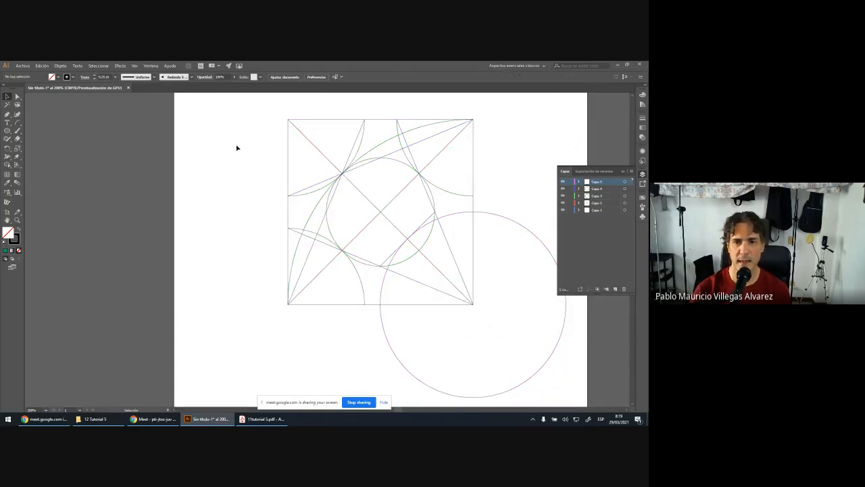
# Set the stroke weight of all artwork to 1 pt and deselect everything.
pyautogui.hotkey('ctrl', 'a')
pyautogui.click(96, 77)
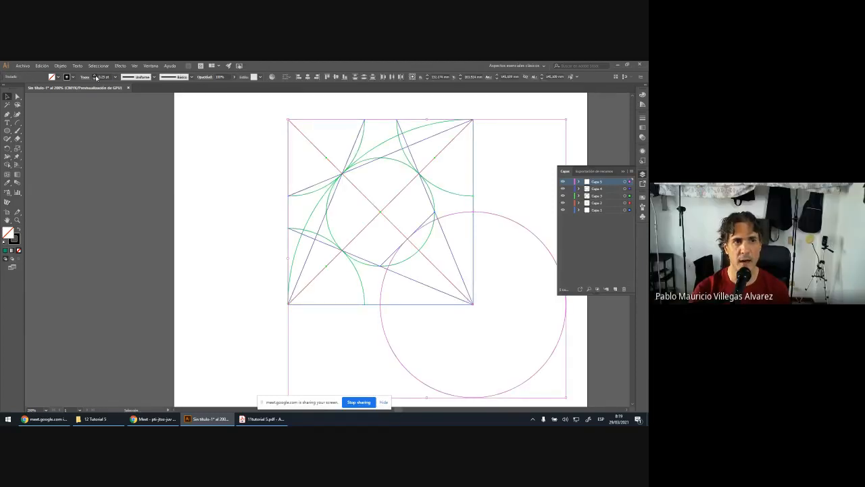
pyautogui.click(95, 76)
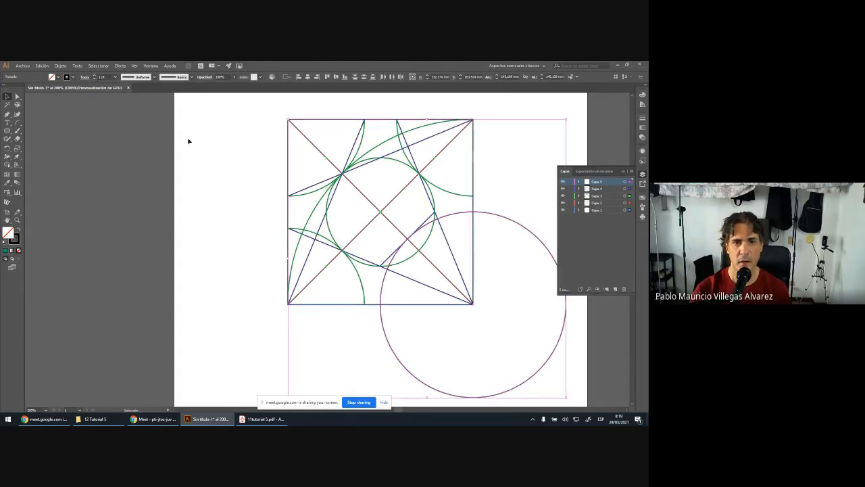
pyautogui.click(237, 164)
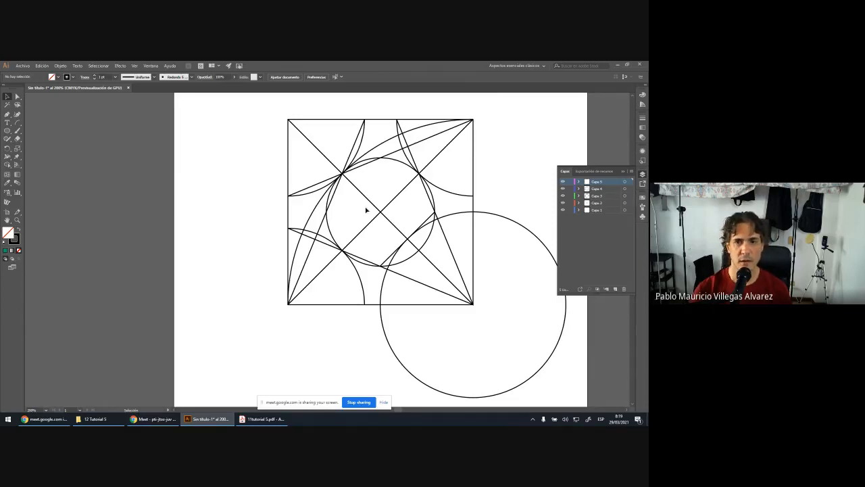
# Lock layers Capa 1 to Capa 4, then select and deselect the large circle on Capa 5.
pyautogui.click(571, 189)
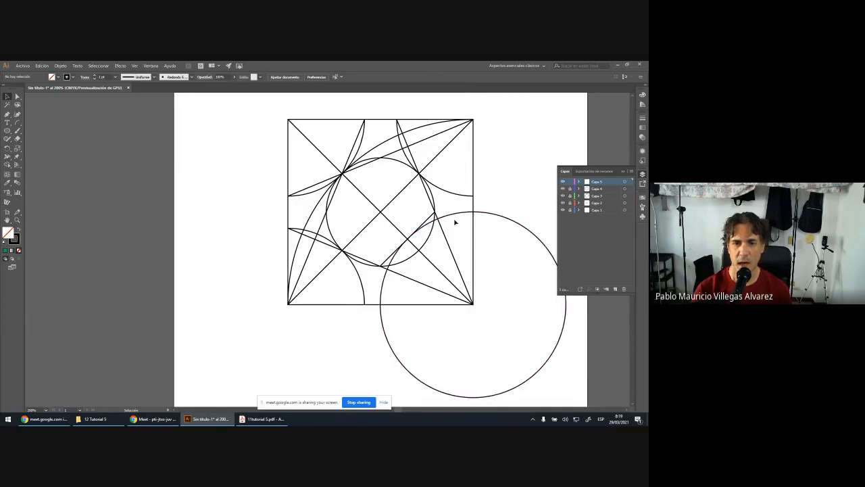
pyautogui.click(457, 215)
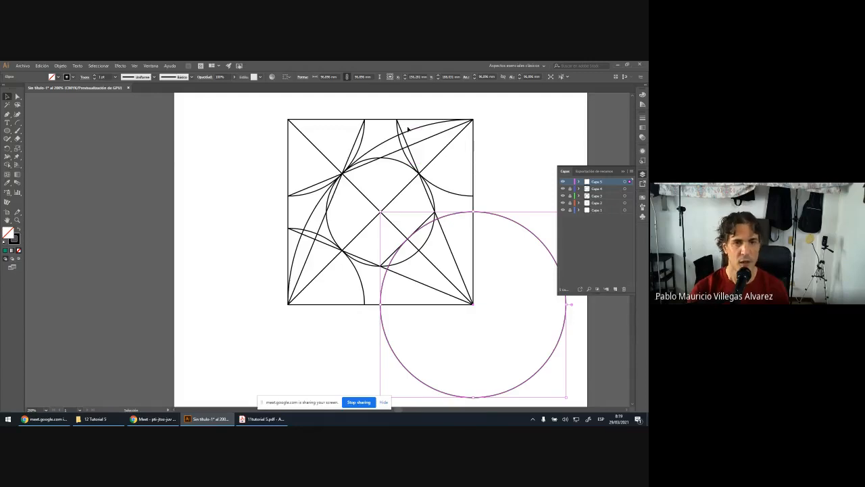
pyautogui.click(260, 119)
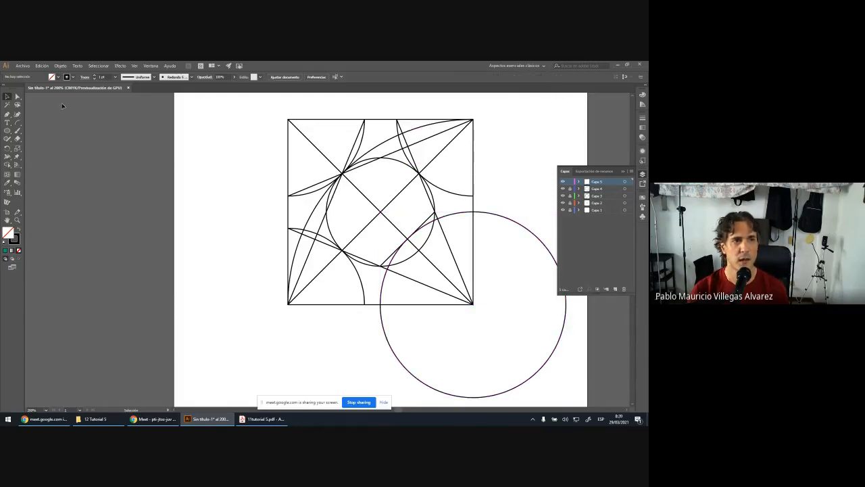
# Unlock layers Capa 1 to Capa 4 and set the stroke weight of the whole drawing to 0.5 pt.
pyautogui.moveTo(570, 189); pyautogui.dragTo(571, 203)
pyautogui.click(569, 210)
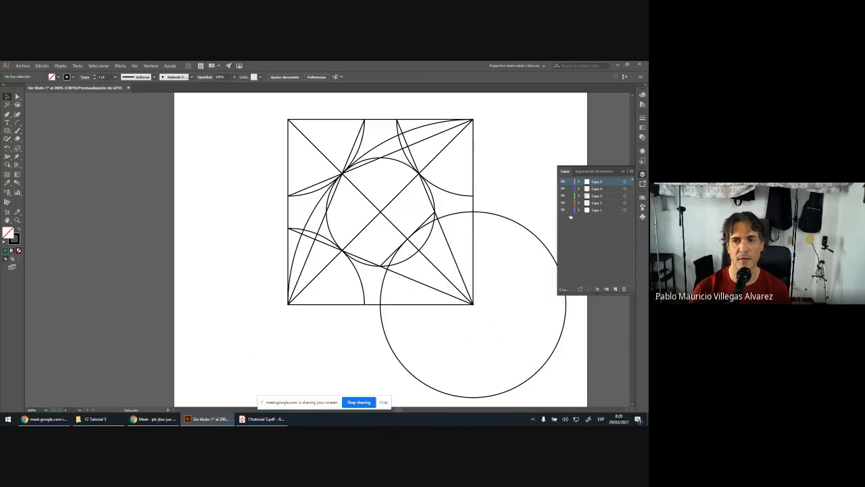
pyautogui.hotkey('ctrl', 'a')
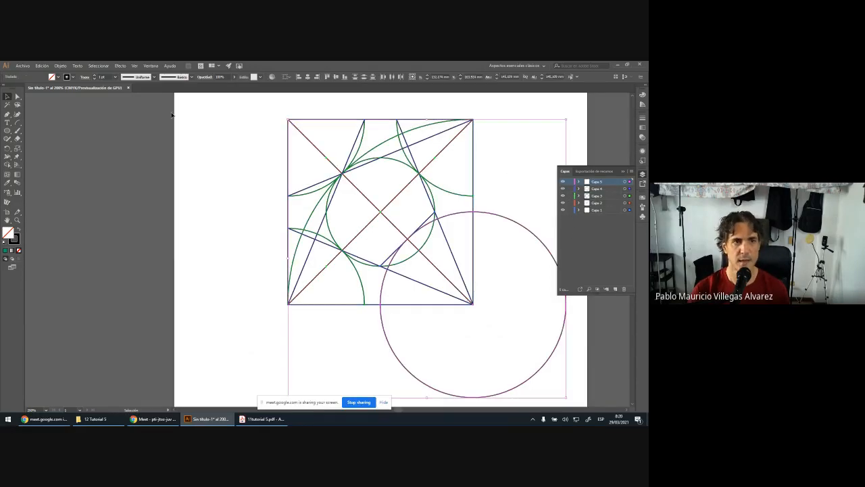
pyautogui.click(95, 79)
pyautogui.click(95, 79)
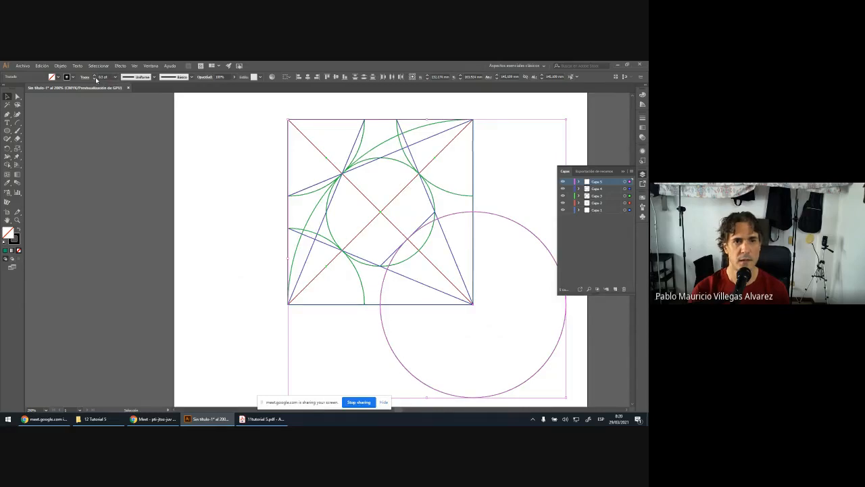
pyautogui.click(230, 136)
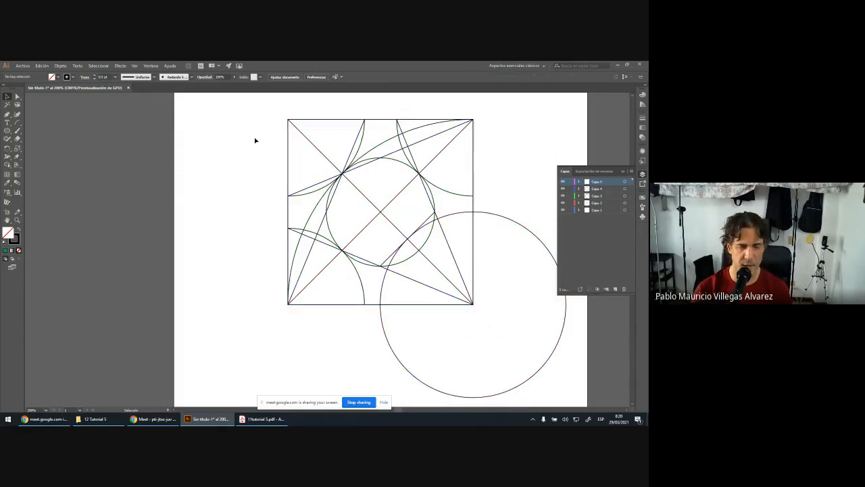
pyautogui.moveTo(270, 134); pyautogui.dragTo(203, 131)
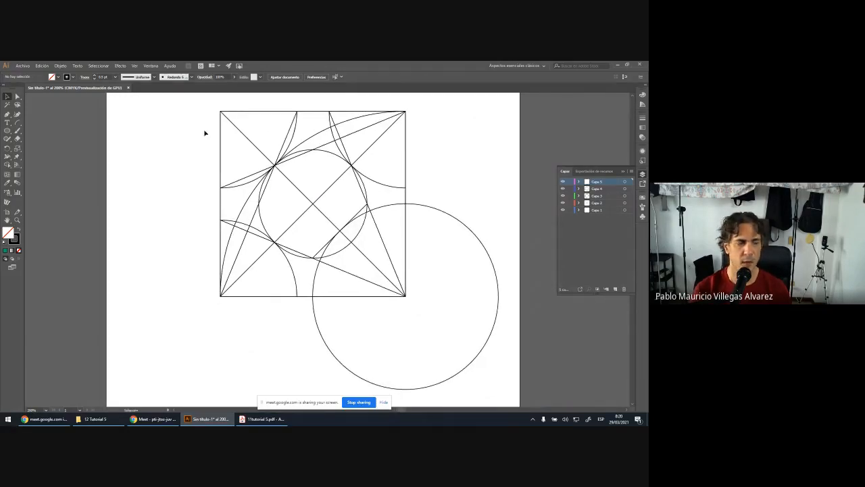
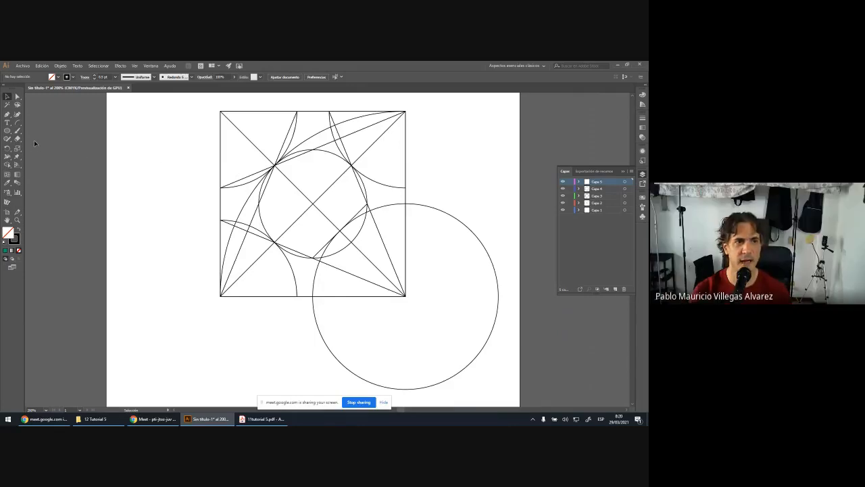
# Delete the large circle's anchor points outside the square so that only the quarter arc inside the square remains.
pyautogui.click(17, 97)
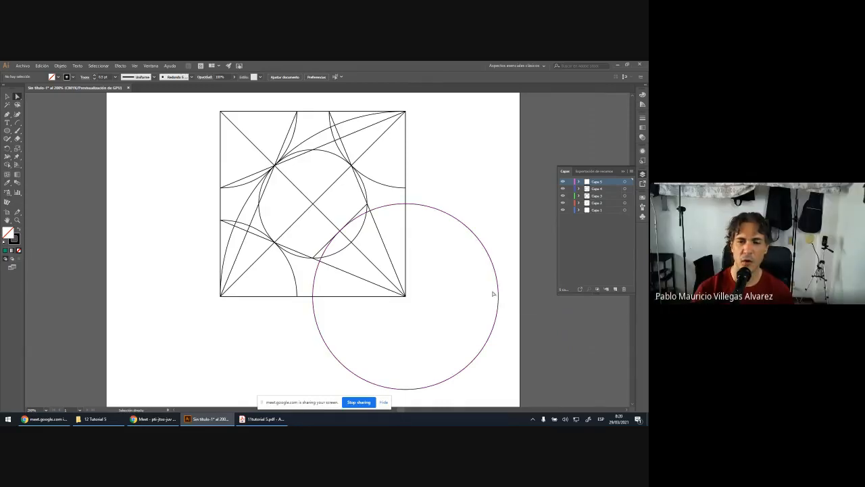
pyautogui.moveTo(490, 289); pyautogui.dragTo(511, 307)
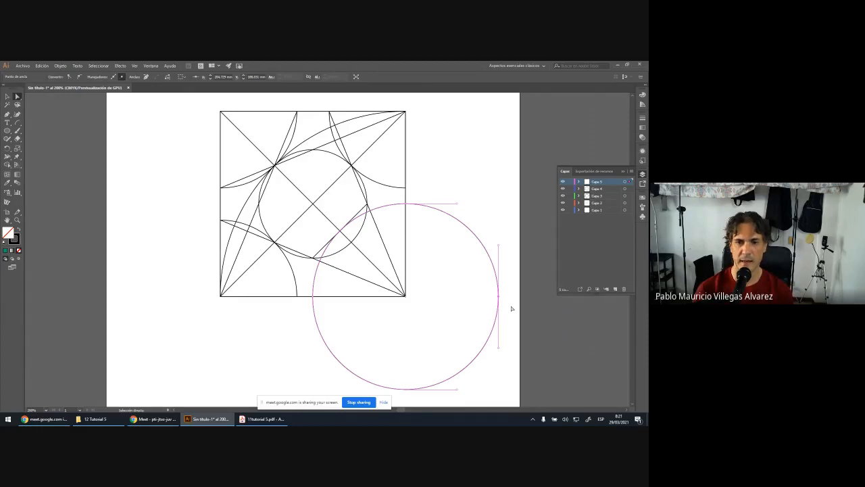
pyautogui.press('Delete')
pyautogui.scroll(-2, 496, 324)
pyautogui.moveTo(406, 365); pyautogui.dragTo(367, 342)
pyautogui.press('Delete')
pyautogui.click(371, 337)
pyautogui.scroll(2, 404, 318)
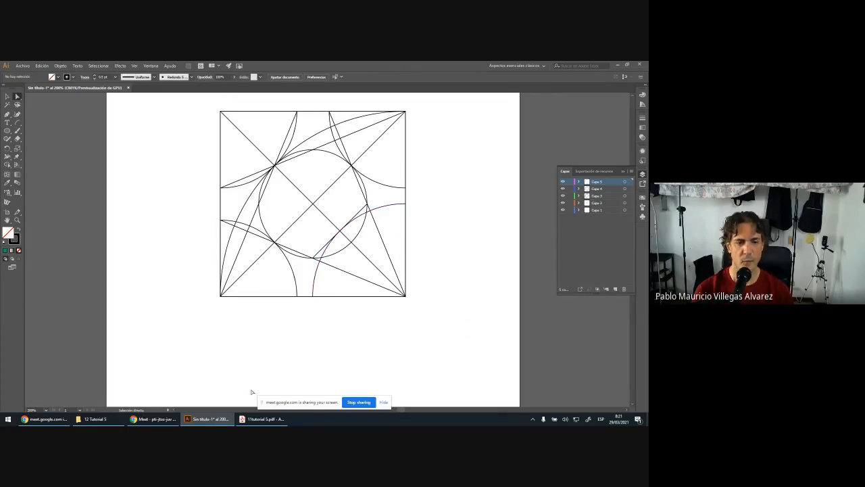
# Check the next construction in 11tutorial 5.pdf, and back in Illustrator draw a straight line joining the new quarter arc's endpoints.
pyautogui.click(258, 417)
pyautogui.scroll(-5, 284, 270)
pyautogui.scroll(-9, 284, 251)
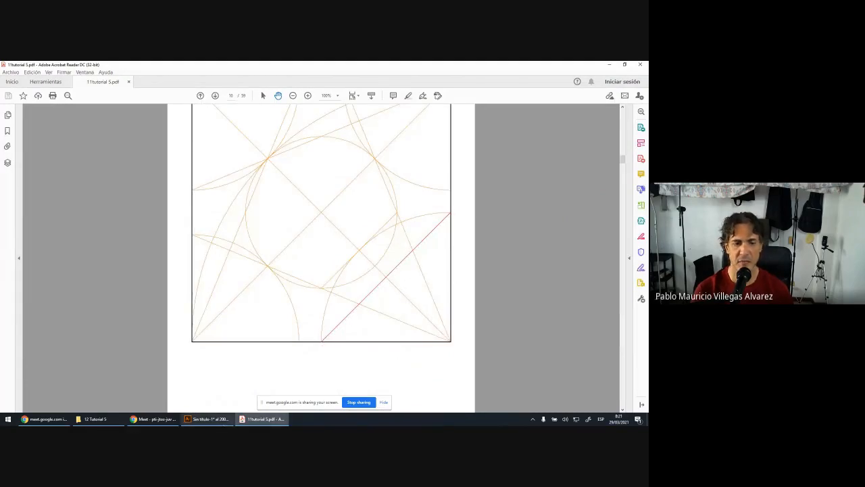
pyautogui.click(210, 418)
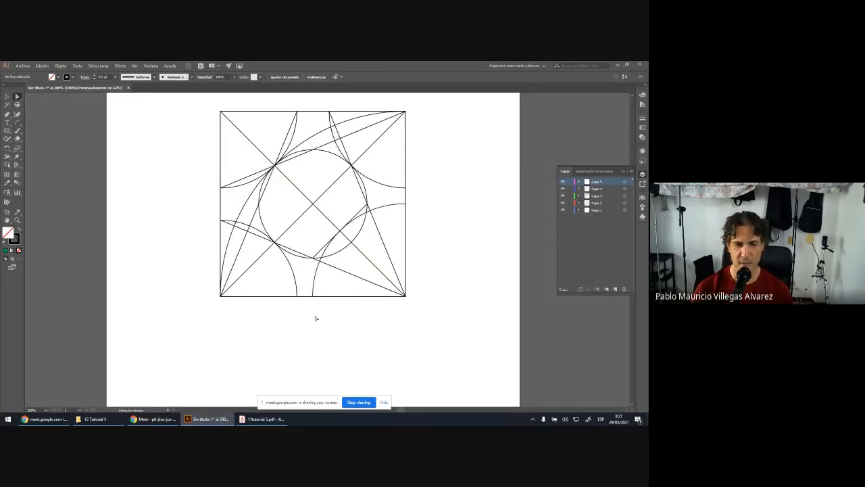
pyautogui.press('p')
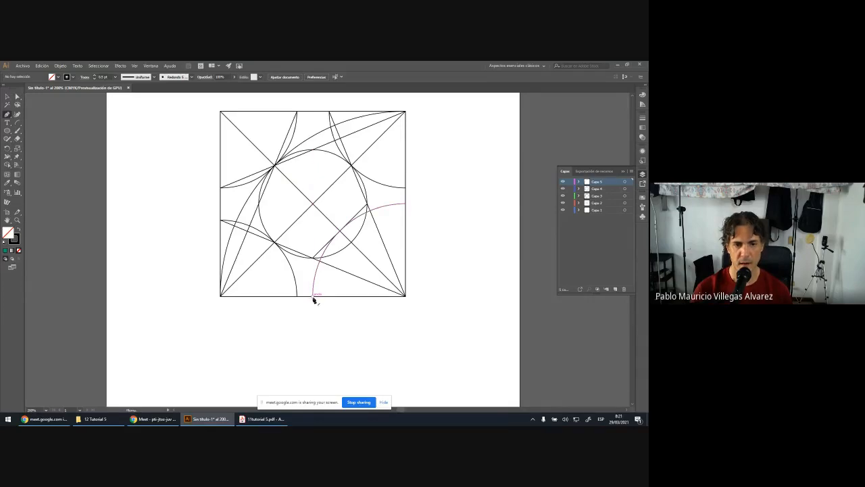
pyautogui.click(313, 298)
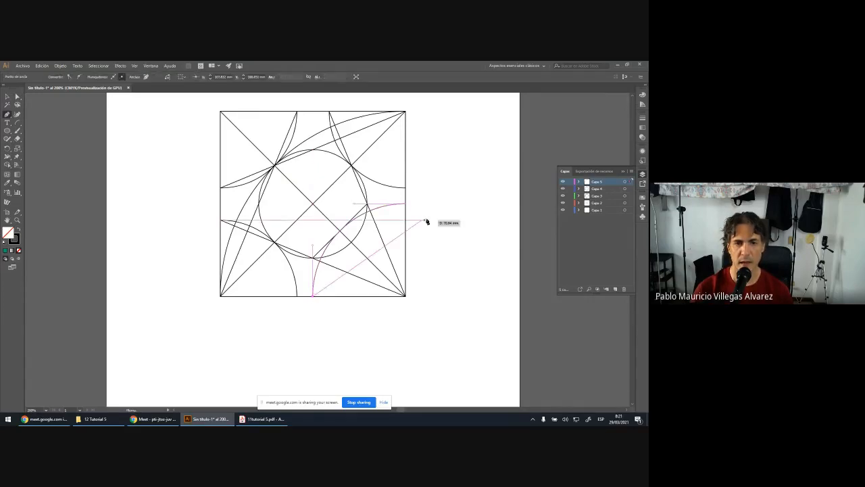
pyautogui.click(406, 204)
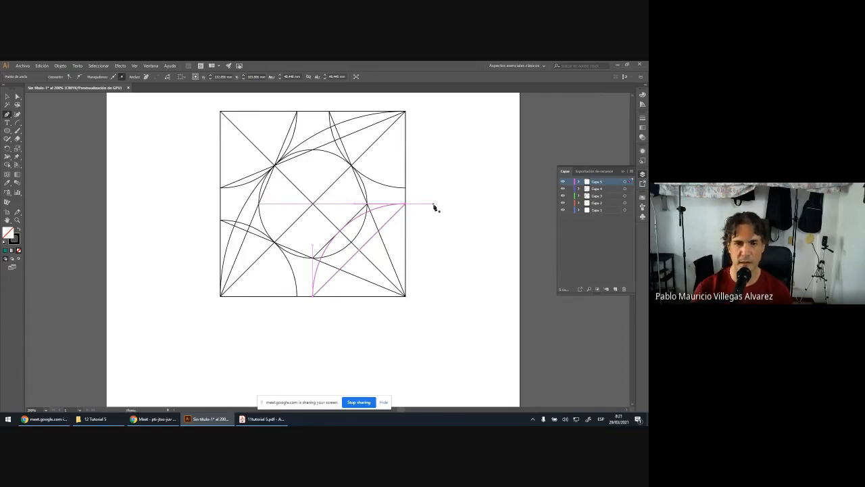
# Examine the corner arc construction with points A, B and C on page 11 of the tutorial PDF, and return to Illustrator.
pyautogui.click(259, 422)
pyautogui.scroll(-10, 331, 247)
pyautogui.scroll(-1, 330, 248)
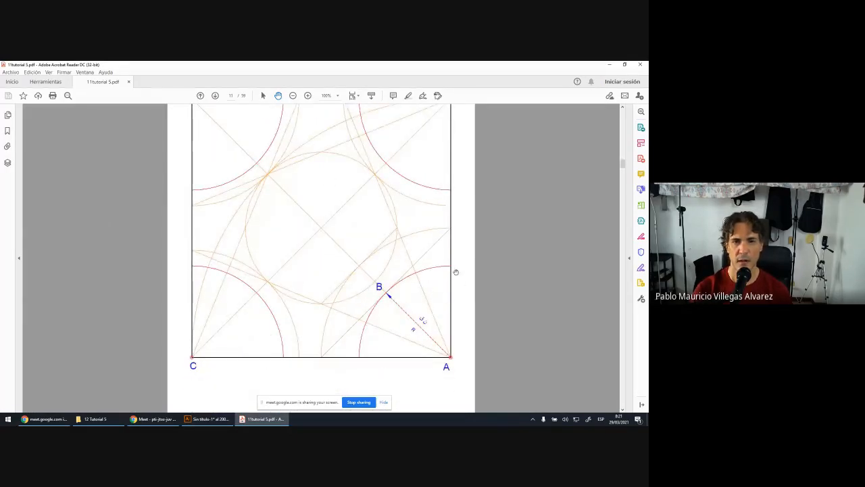
pyautogui.scroll(1, 456, 271)
pyautogui.scroll(-1, 456, 272)
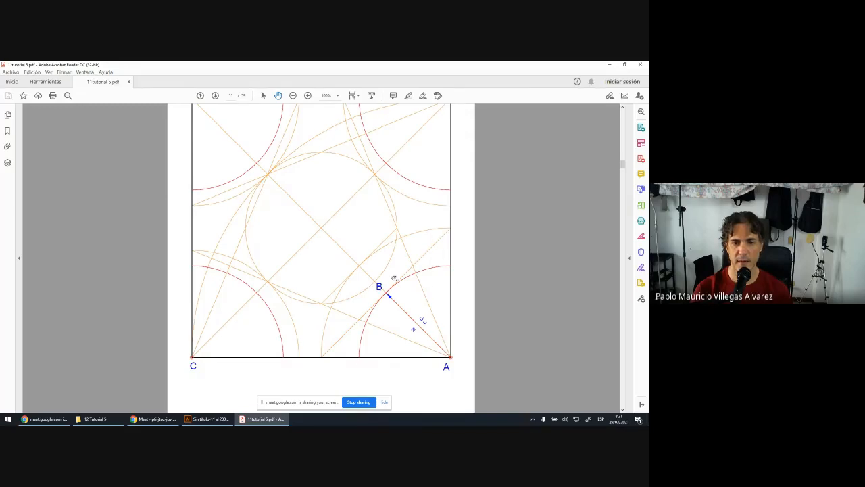
pyautogui.click(194, 419)
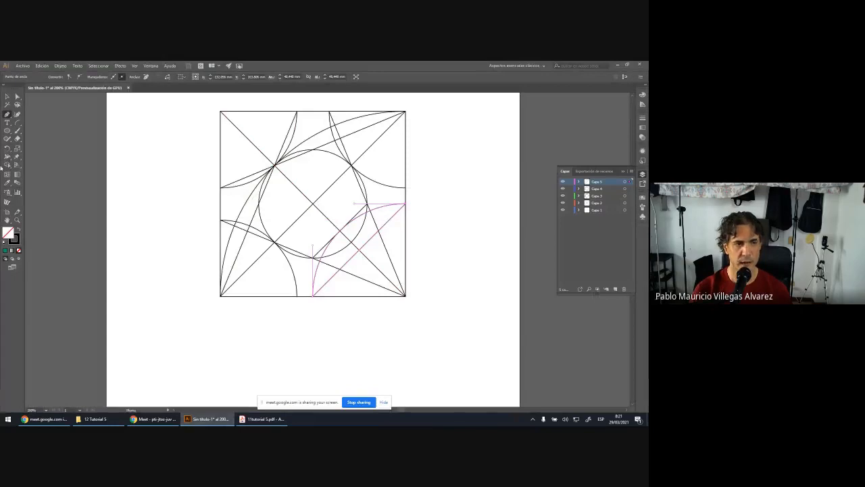
# Lock layers Capa 1 to Capa 5 and add a new layer above them for the next circle.
pyautogui.click(8, 130)
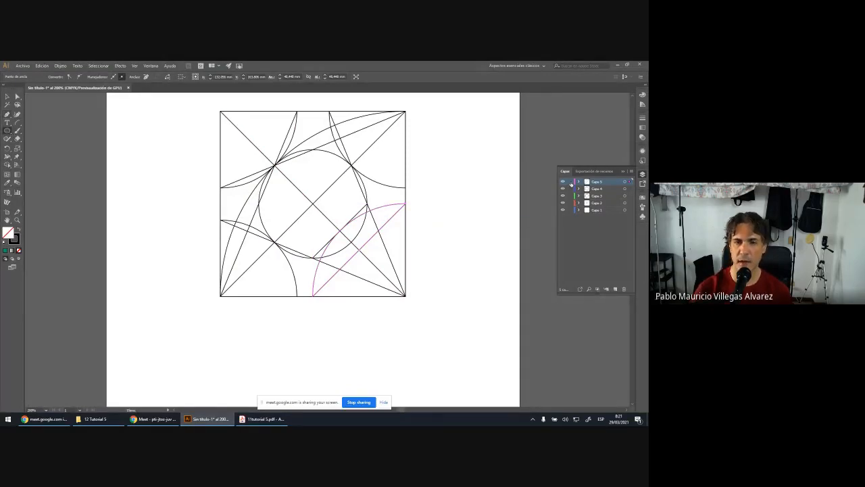
pyautogui.moveTo(570, 183); pyautogui.dragTo(571, 214)
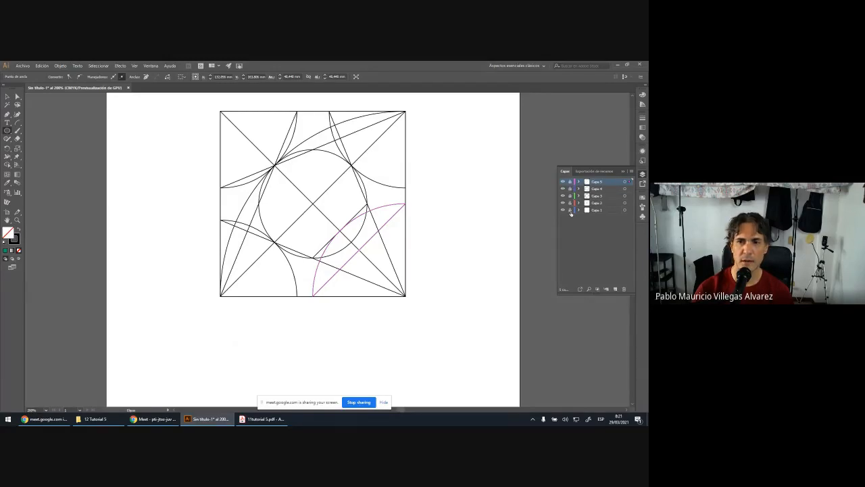
pyautogui.click(615, 289)
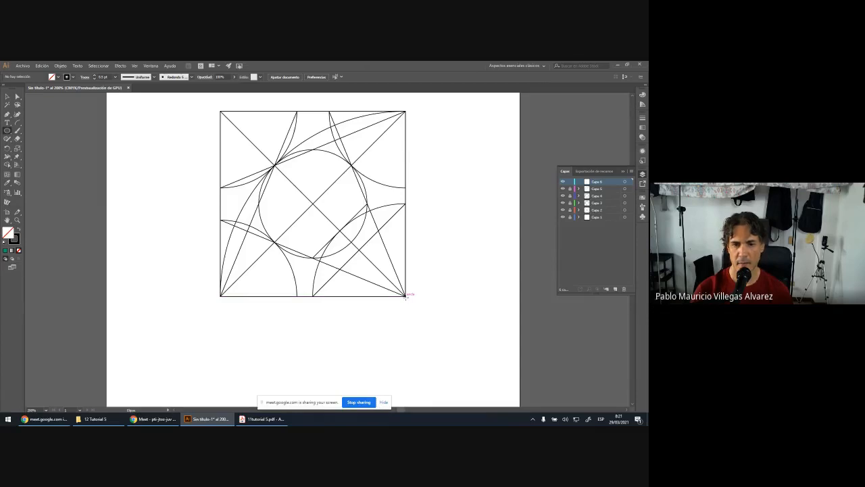
# Draw a circle about 68 mm in diameter centred on the square's lower-right corner, reaching the intersection of the new slanted line and the diagonal.
pyautogui.moveTo(406, 296); pyautogui.dragTo(428, 231)
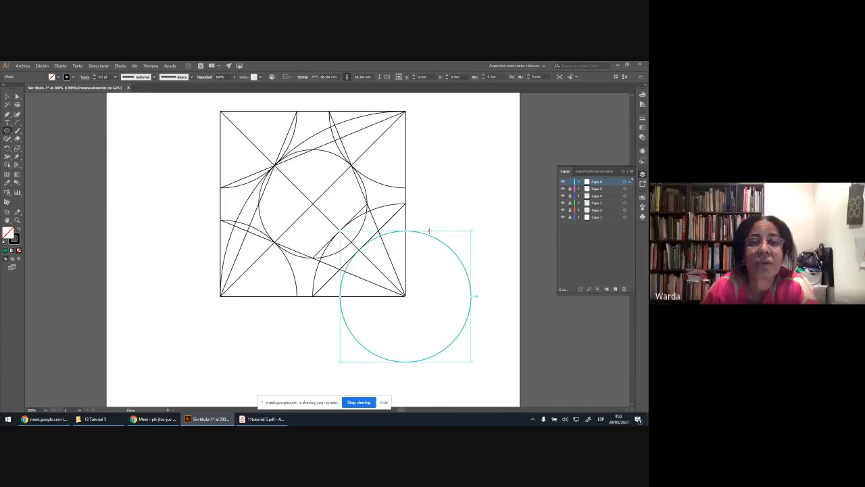
pyautogui.scroll(4, 380, 272)
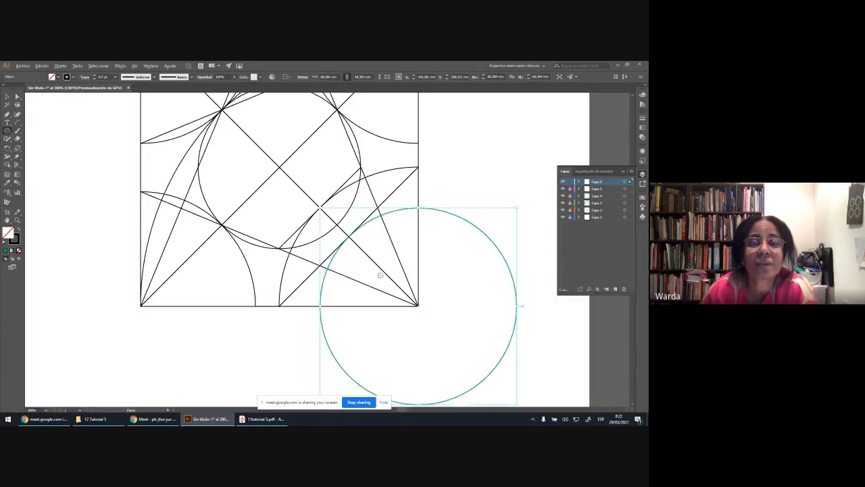
pyautogui.scroll(-2, 379, 274)
pyautogui.scroll(-1, 380, 275)
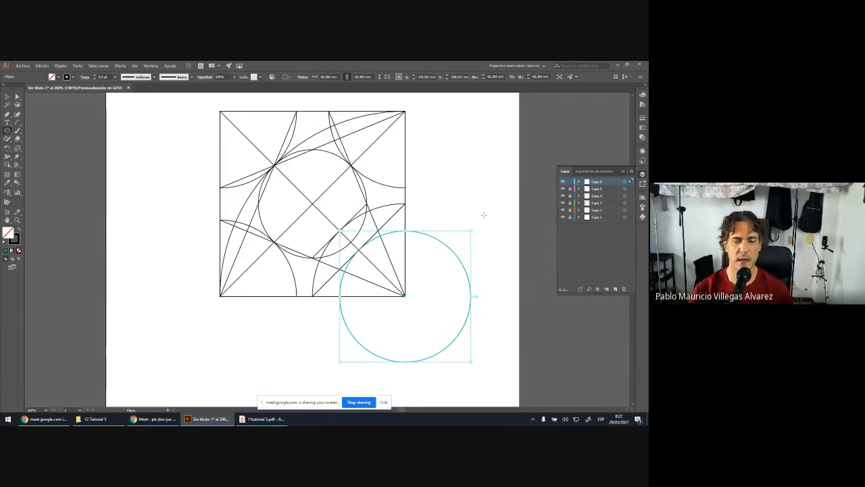
# Copy the corner circle three times, centring the copies on the square's lower-left, upper-left and upper-right corners.
pyautogui.scroll(1, 482, 213)
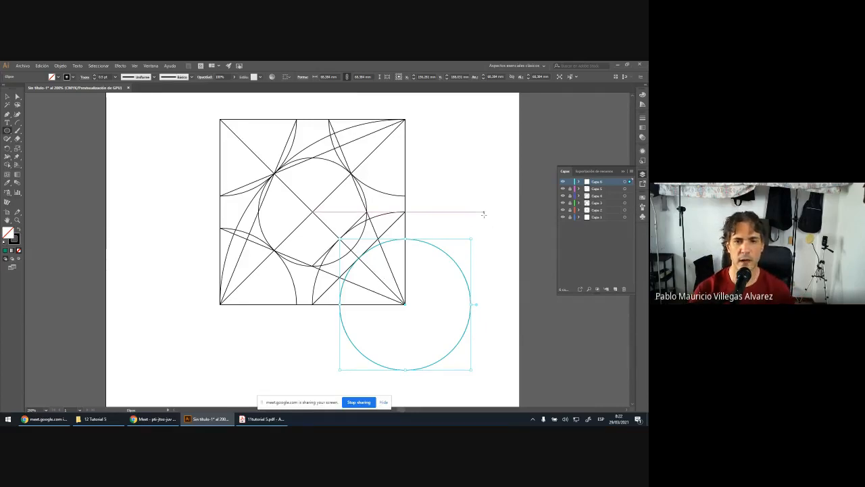
pyautogui.click(7, 98)
pyautogui.click(135, 244)
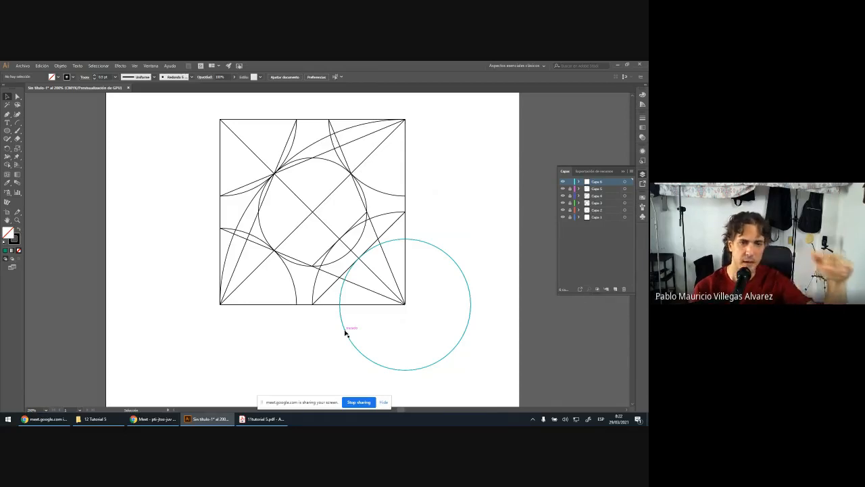
pyautogui.moveTo(343, 331); pyautogui.dragTo(162, 330)
pyautogui.scroll(3, 166, 311)
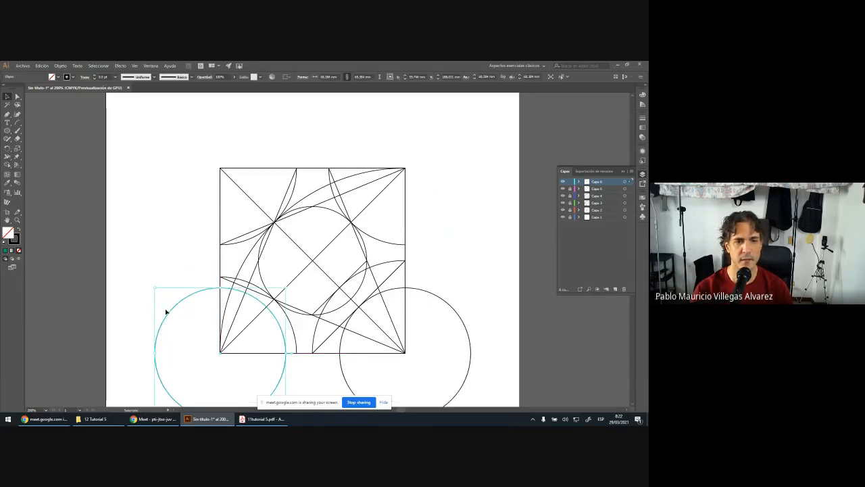
pyautogui.moveTo(187, 301); pyautogui.dragTo(180, 114)
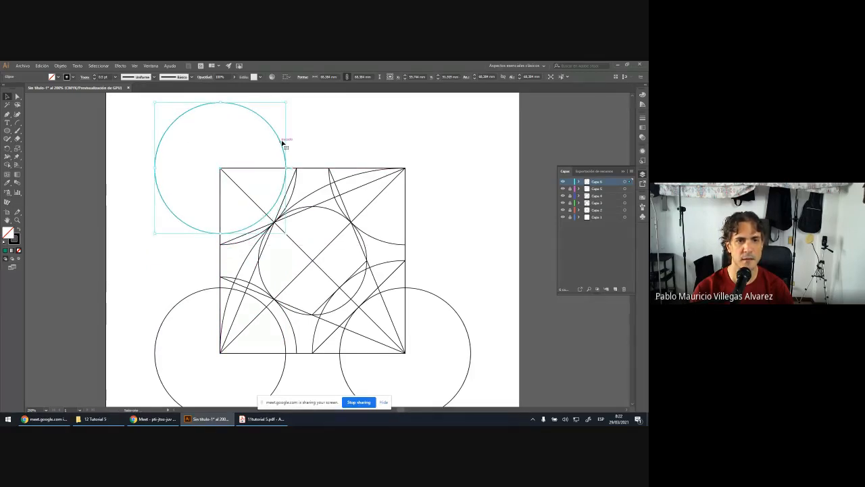
pyautogui.moveTo(279, 140); pyautogui.dragTo(464, 148)
pyautogui.click(495, 146)
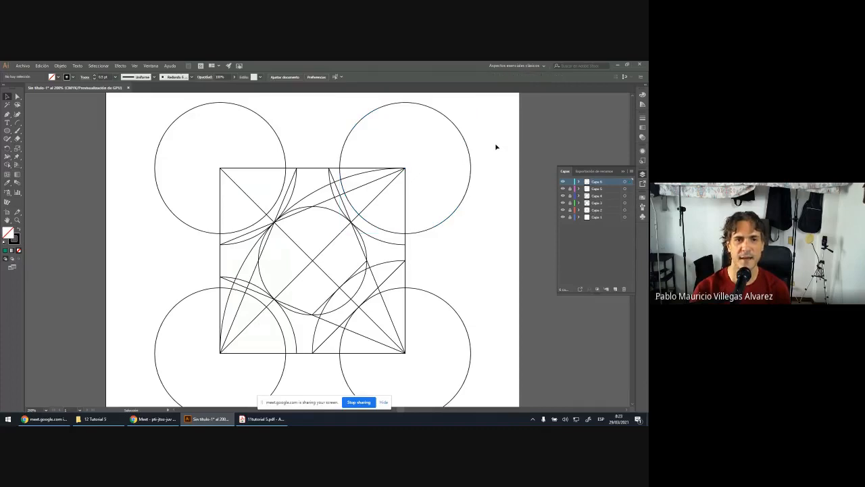
# Delete the upper halves of the two circles centred on the square's upper corners.
pyautogui.click(17, 96)
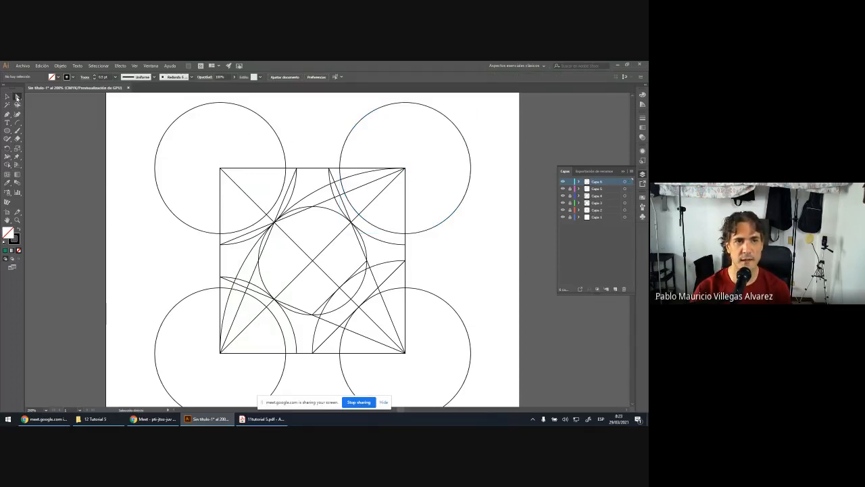
pyautogui.moveTo(192, 100); pyautogui.dragTo(469, 116)
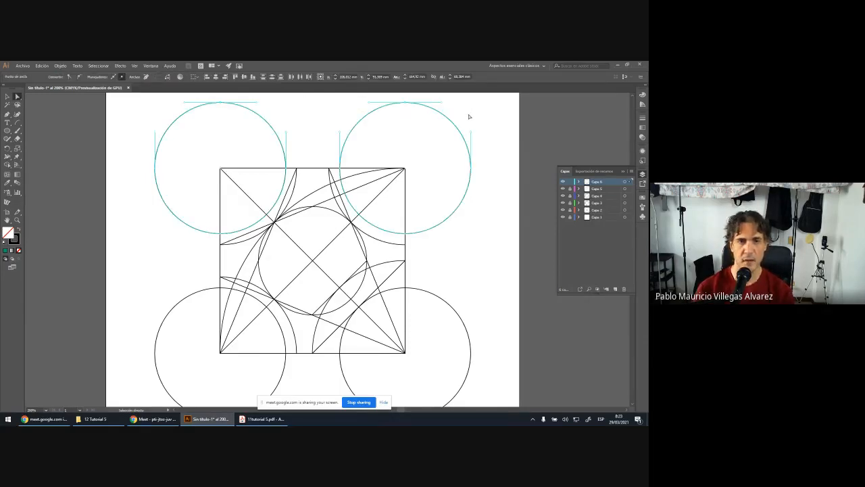
pyautogui.press('Delete')
pyautogui.click(153, 126)
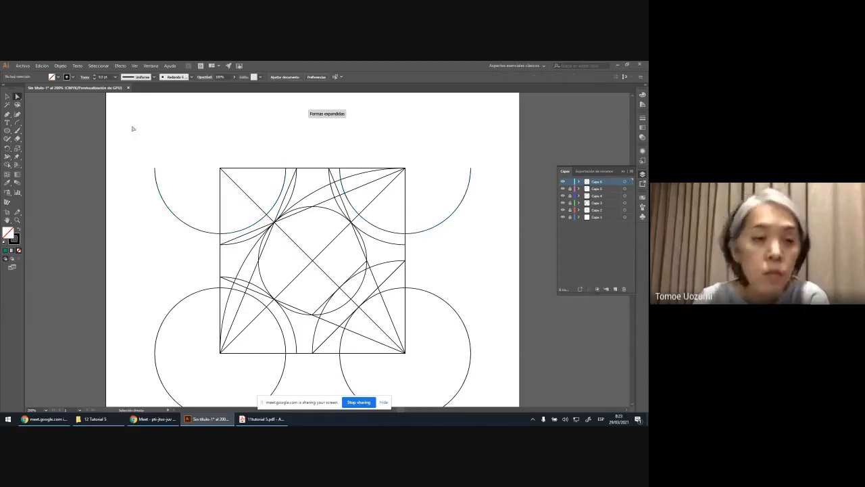
# Delete the lower halves of the two lower circles and the arcs extending beyond the square's left side.
pyautogui.scroll(-2, 133, 128)
pyautogui.moveTo(143, 120); pyautogui.dragTo(474, 391)
pyautogui.press('Delete')
pyautogui.click(180, 353)
pyautogui.press('Delete')
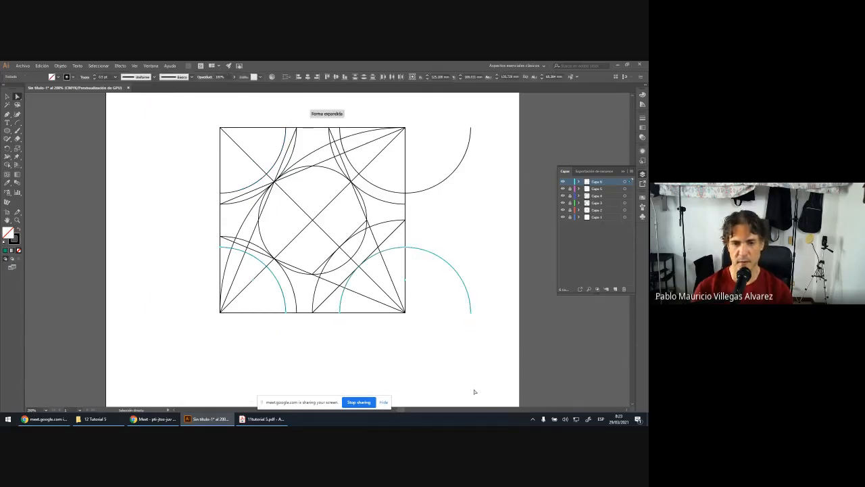
# Delete the arcs of the two right-hand circles that extend beyond the square's right side.
pyautogui.click(490, 345)
pyautogui.moveTo(455, 111); pyautogui.dragTo(494, 353)
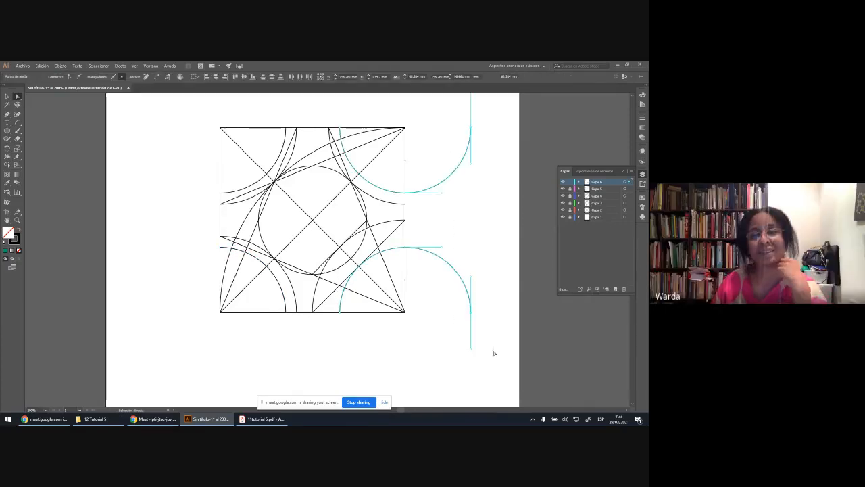
pyautogui.press('Delete')
pyautogui.click(486, 286)
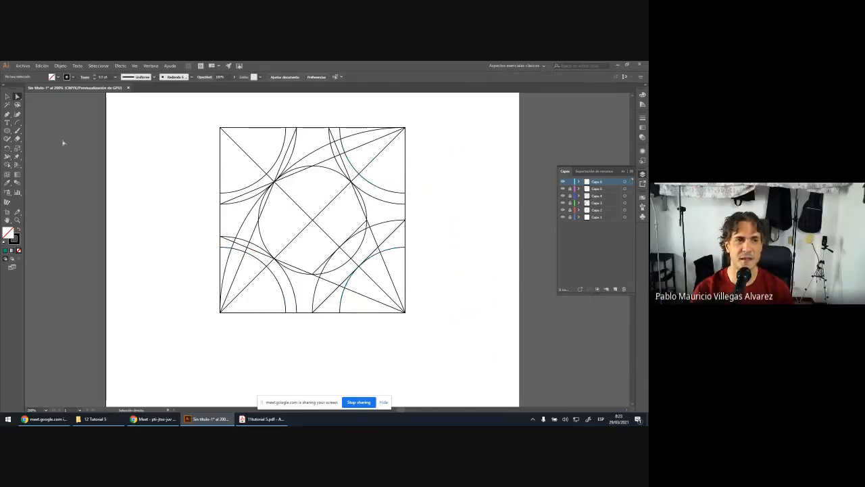
pyautogui.click(7, 97)
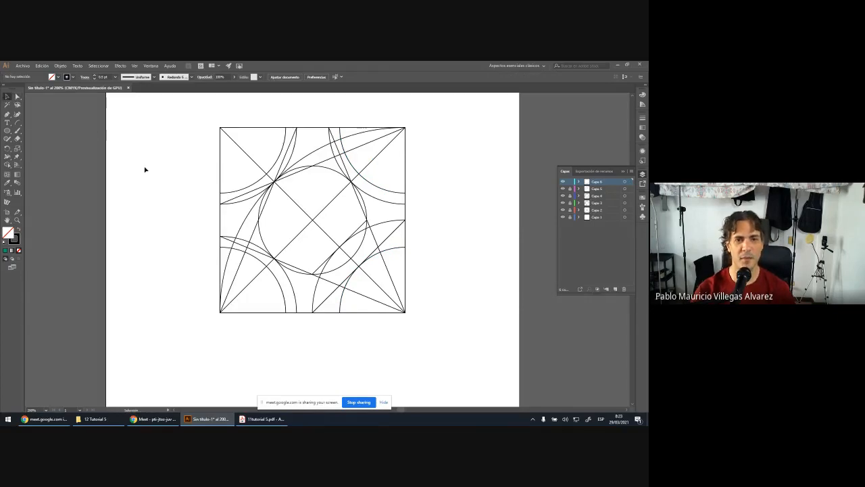
# Examine the straight lines joining the arc endpoints on page 12 of 11tutorial 5.pdf, and return to Illustrator.
pyautogui.scroll(1, 161, 183)
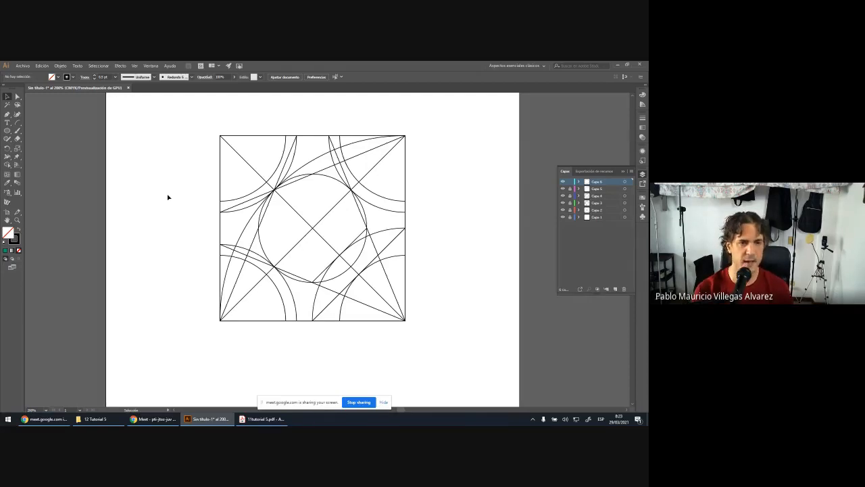
pyautogui.scroll(1, 190, 202)
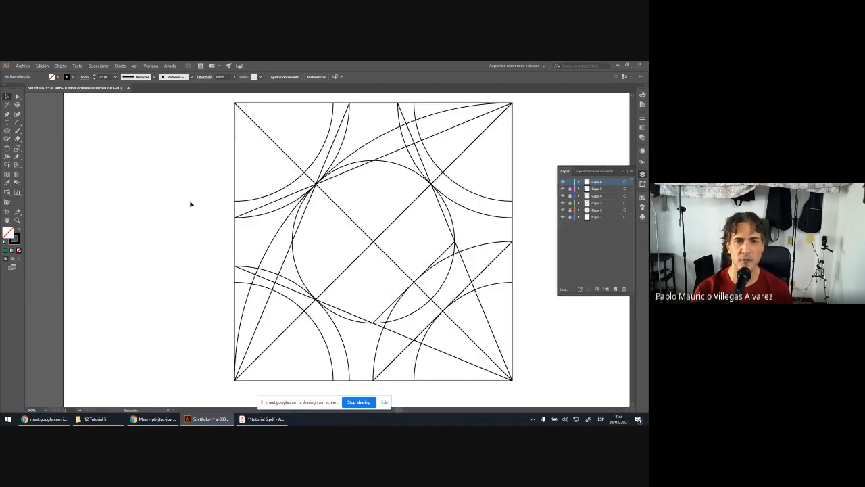
pyautogui.scroll(-1, 190, 203)
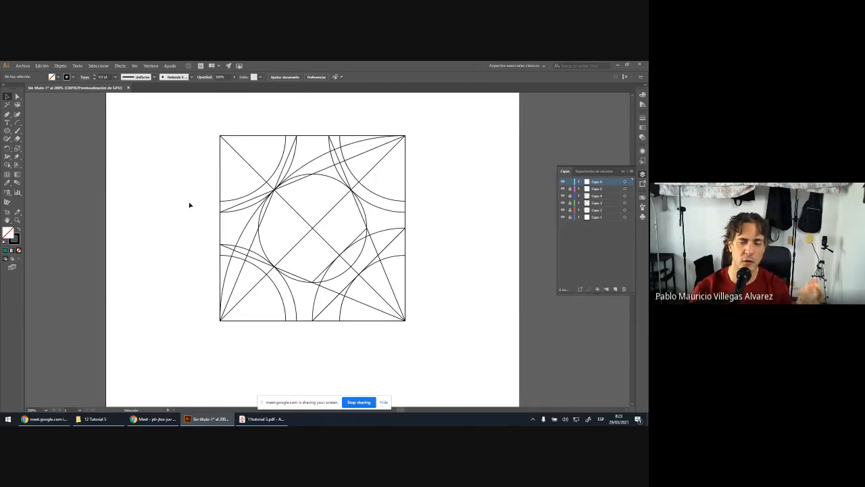
pyautogui.click(256, 419)
pyautogui.scroll(-3, 316, 320)
pyautogui.scroll(-8, 316, 320)
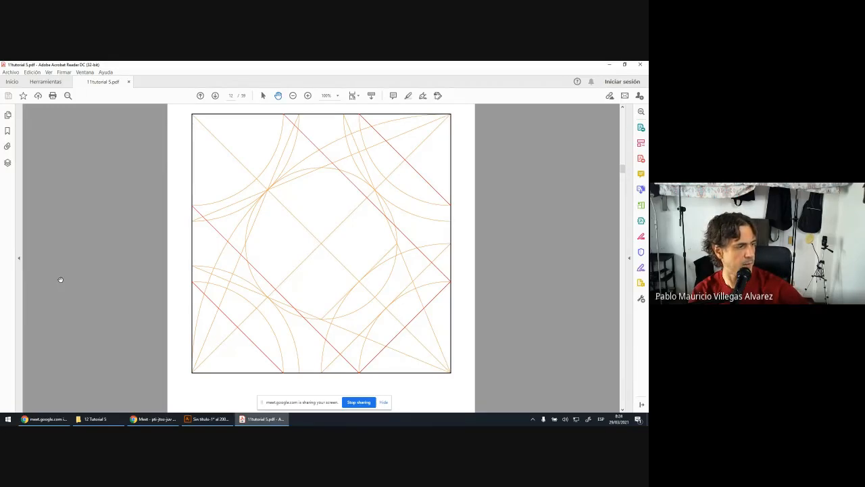
pyautogui.click(207, 419)
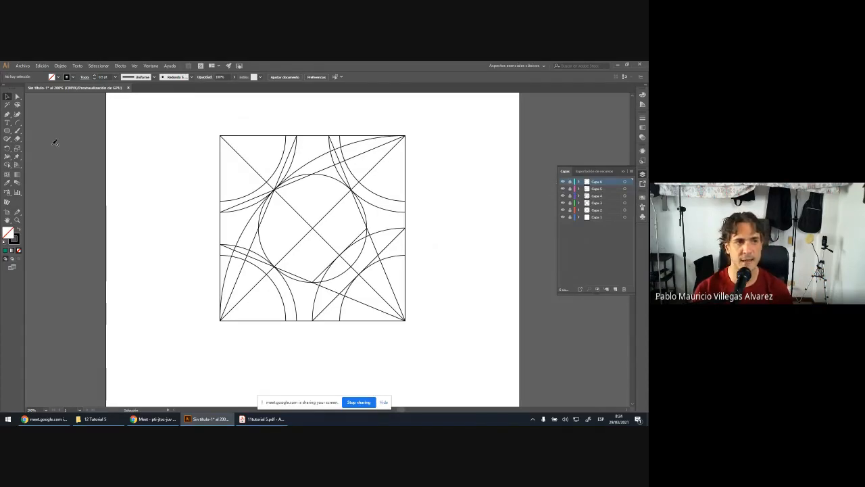
# Hide and show layers Capa 4 and Capa 3 in turn to check what each contains.
pyautogui.click(562, 202)
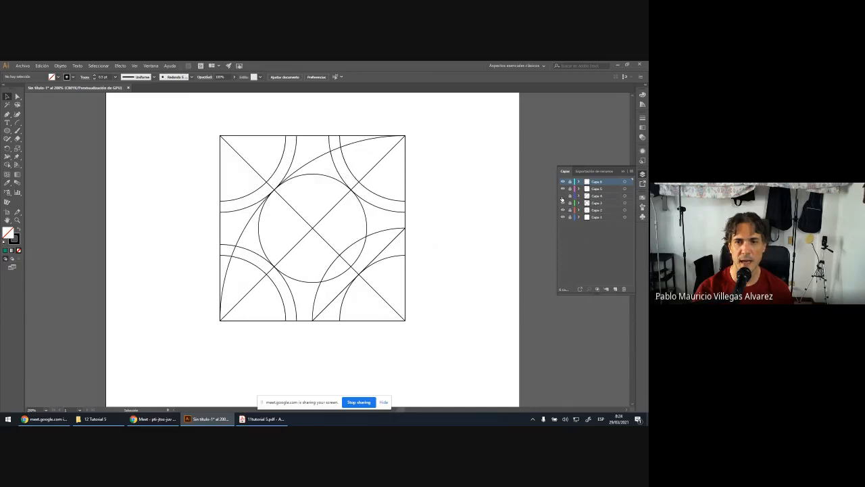
pyautogui.click(562, 202)
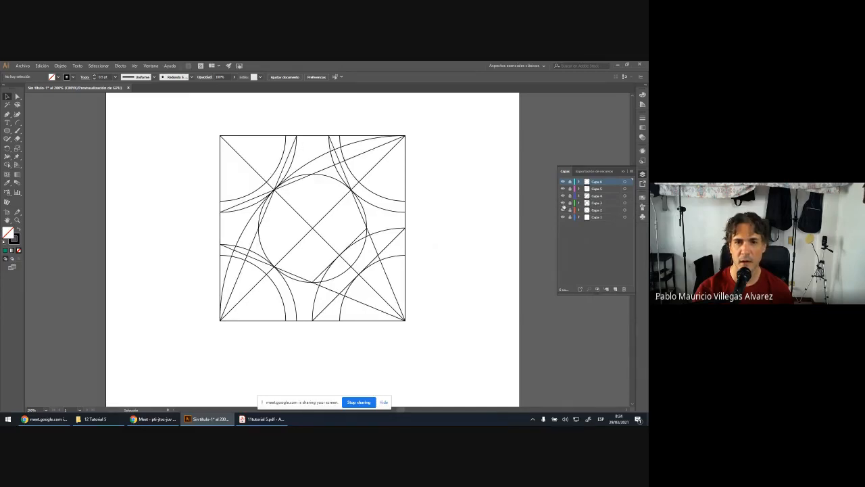
pyautogui.click(563, 208)
pyautogui.click(562, 207)
pyautogui.click(562, 207)
pyautogui.click(562, 207)
pyautogui.click(562, 207)
# Try moving the central circle out of the square with Capa 3 unlocked, undo the move, and lock Capa 3 again.
pyautogui.click(562, 207)
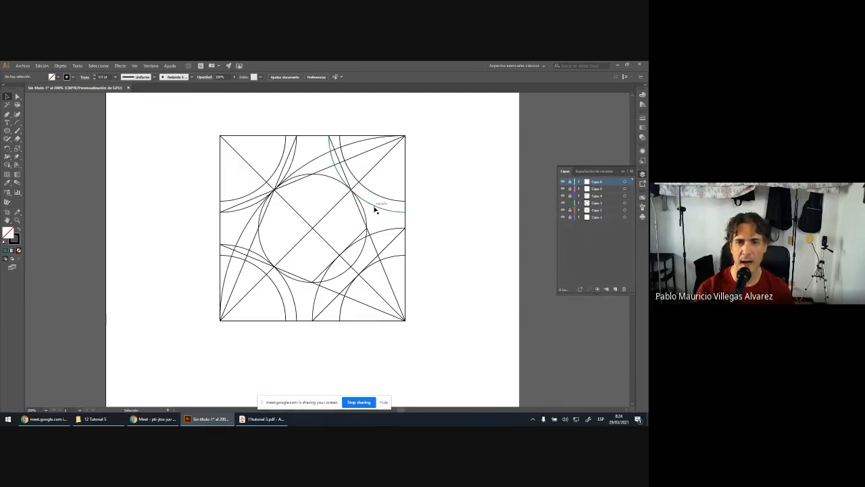
pyautogui.moveTo(364, 212); pyautogui.dragTo(534, 171)
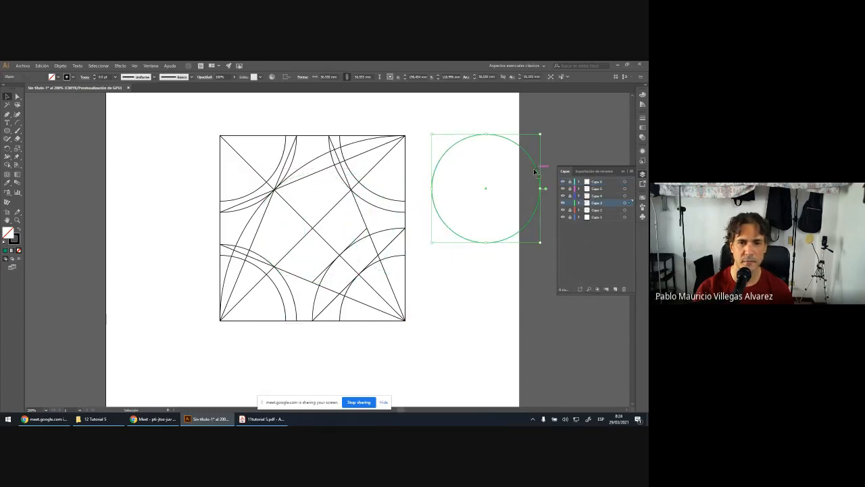
pyautogui.hotkey('ctrl', 'z')
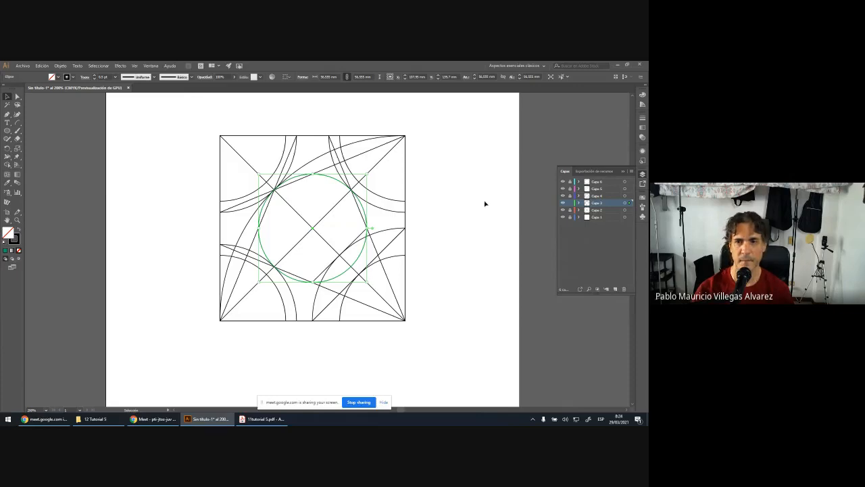
pyautogui.click(459, 217)
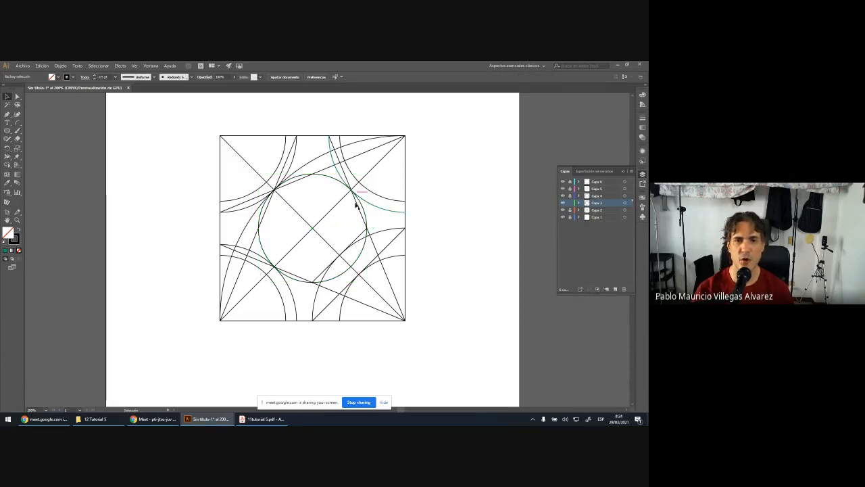
pyautogui.click(570, 203)
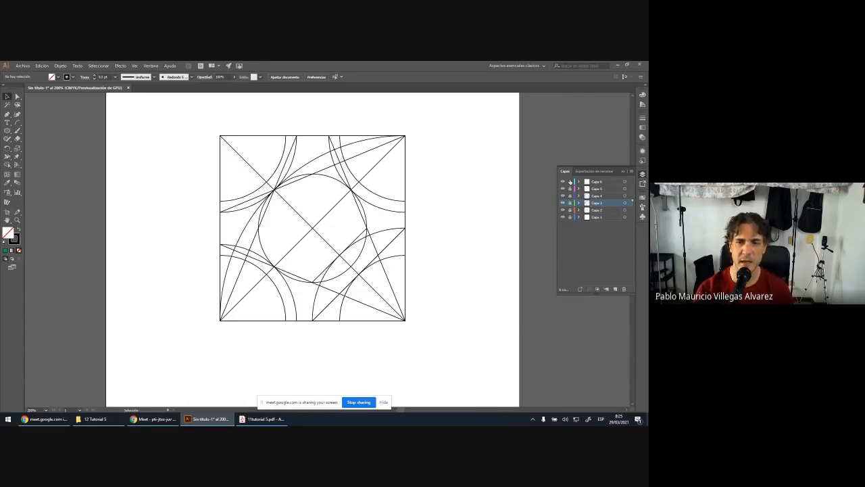
pyautogui.click(610, 181)
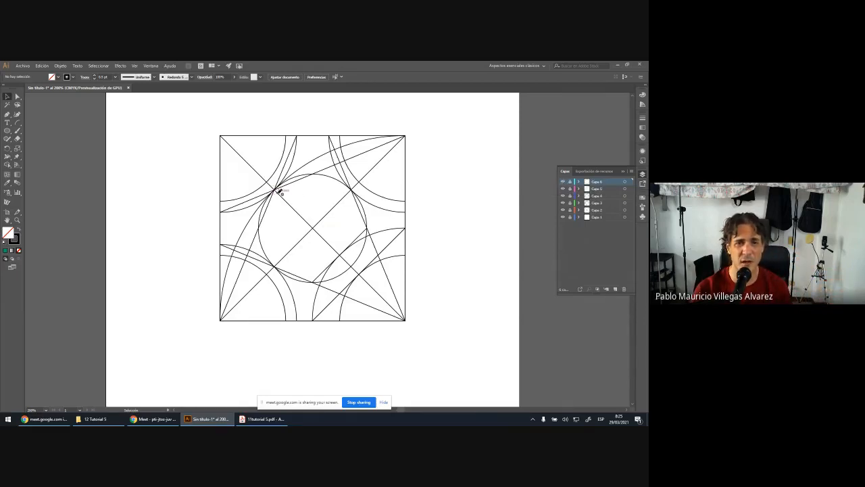
# Hide layers Capa 3 to Capa 6 and show them again one by one to review what each adds.
pyautogui.moveTo(570, 181); pyautogui.dragTo(563, 204)
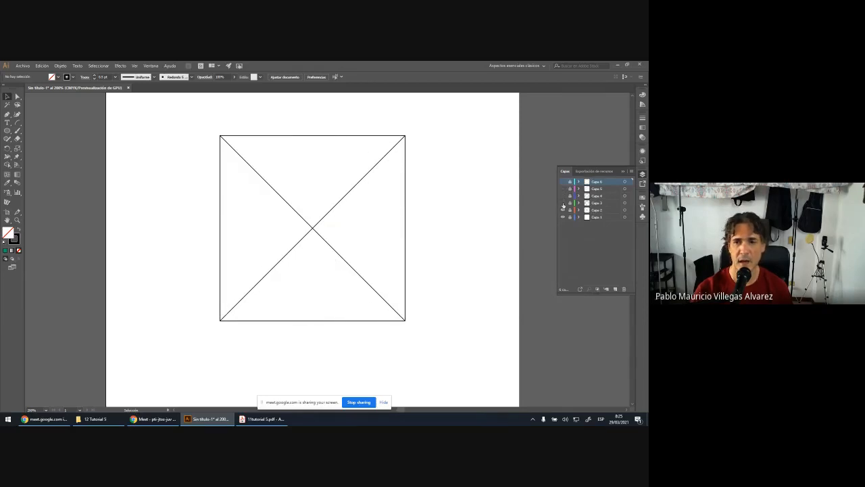
pyautogui.click(562, 203)
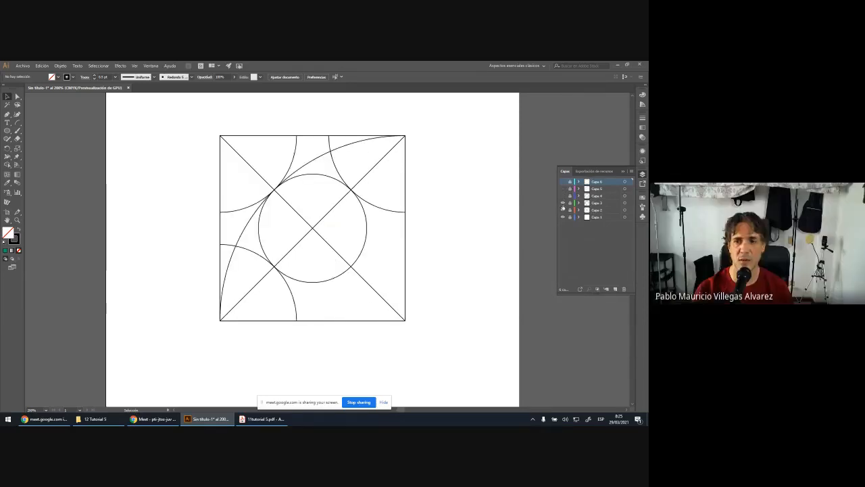
pyautogui.click(562, 196)
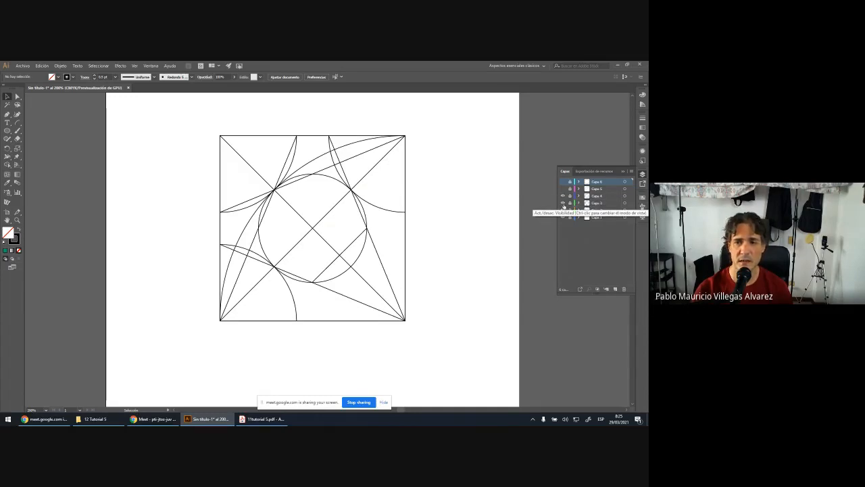
pyautogui.click(562, 203)
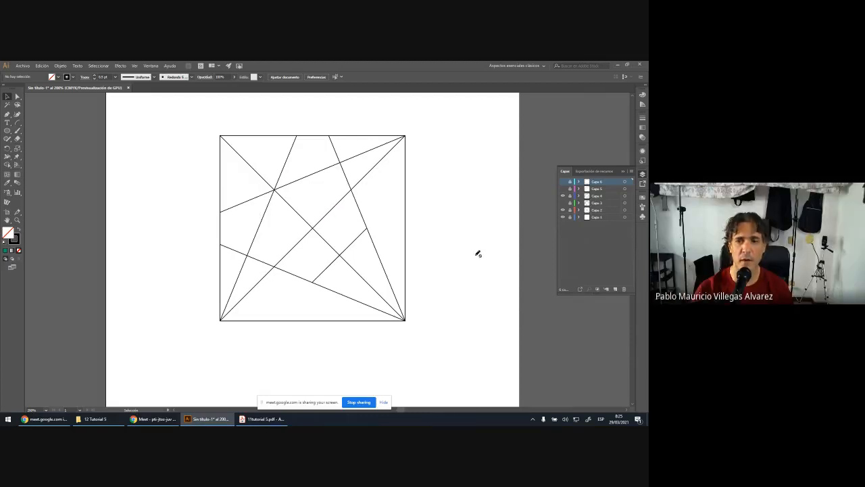
pyautogui.click(564, 204)
pyautogui.click(563, 189)
pyautogui.click(563, 182)
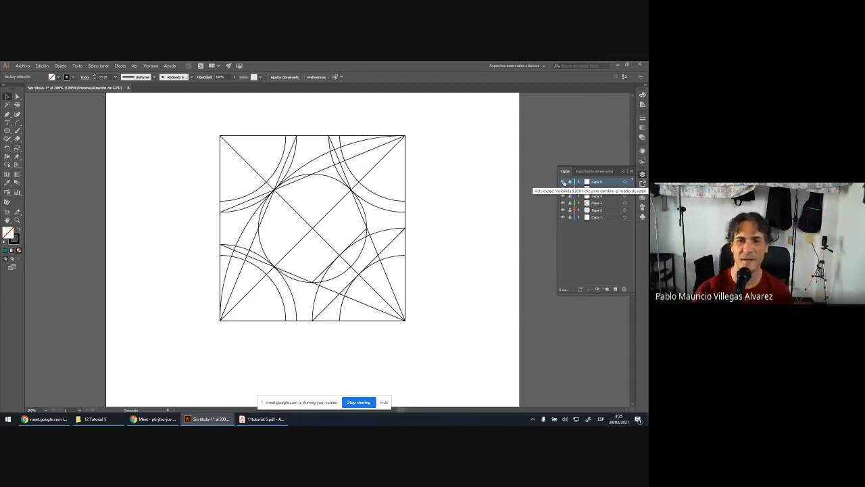
# On a new layer, draw two parallel diagonals with the Pen tool, joining the arc endpoints on the square's left and bottom edges.
pyautogui.click(616, 290)
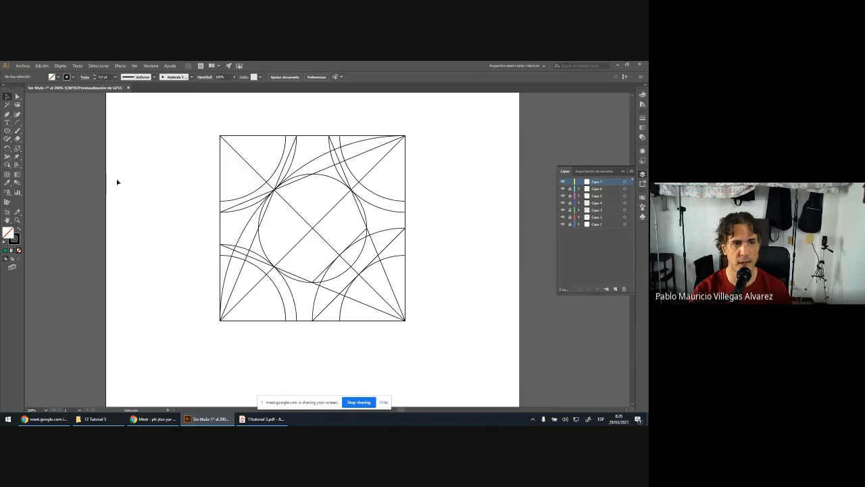
pyautogui.press('p')
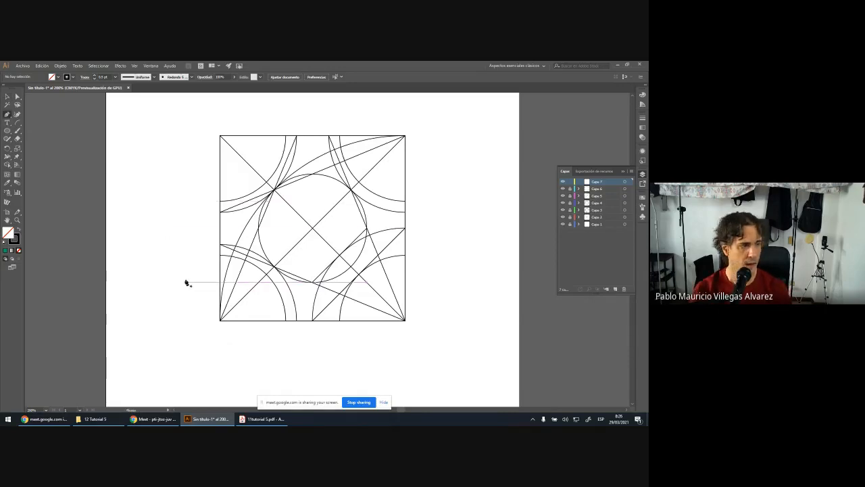
pyautogui.click(221, 256)
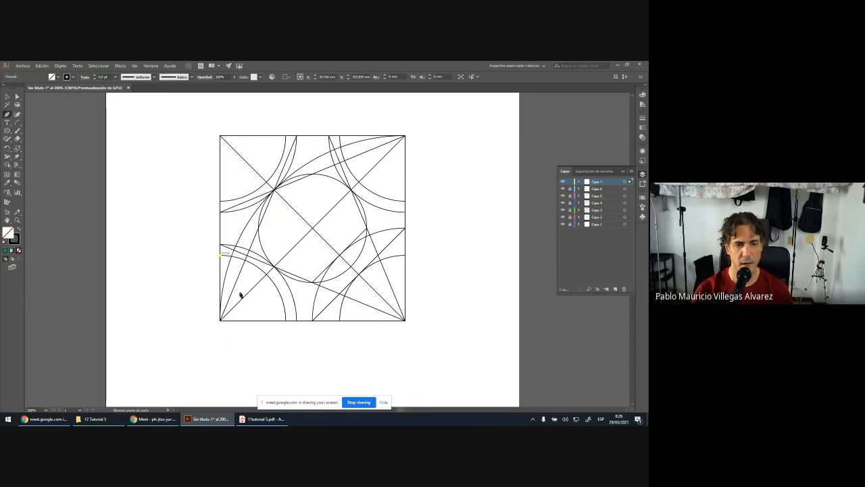
pyautogui.click(285, 321)
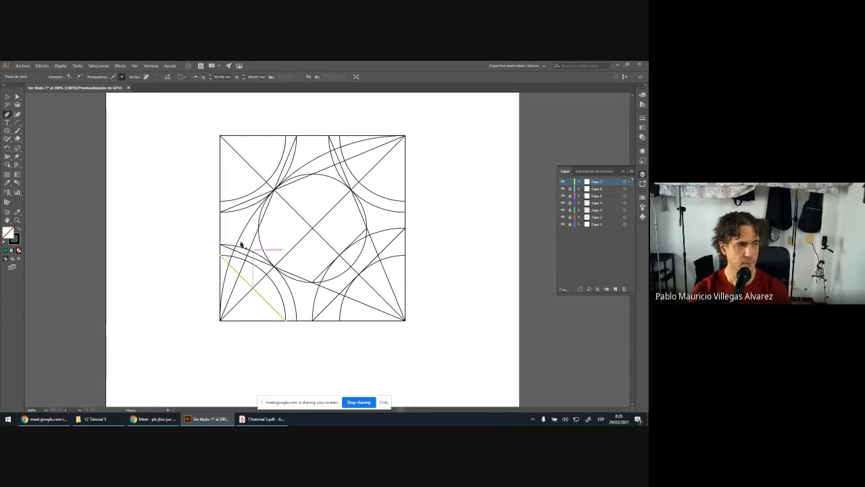
pyautogui.click(221, 204)
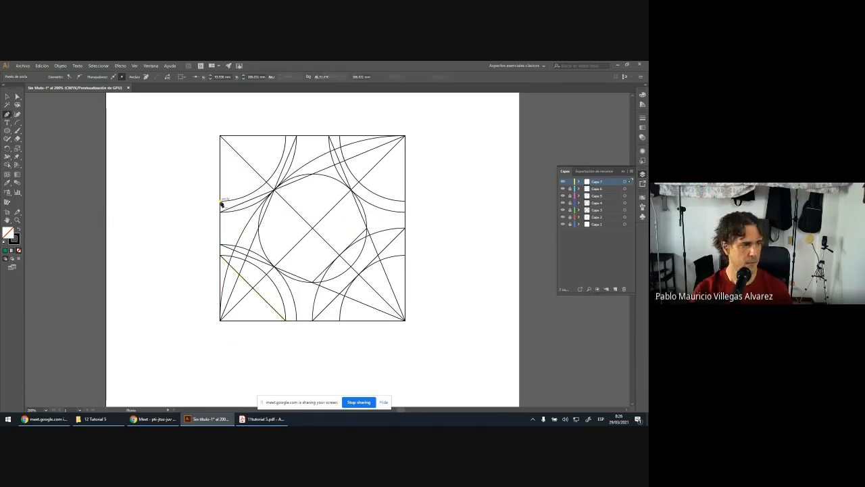
pyautogui.click(340, 320)
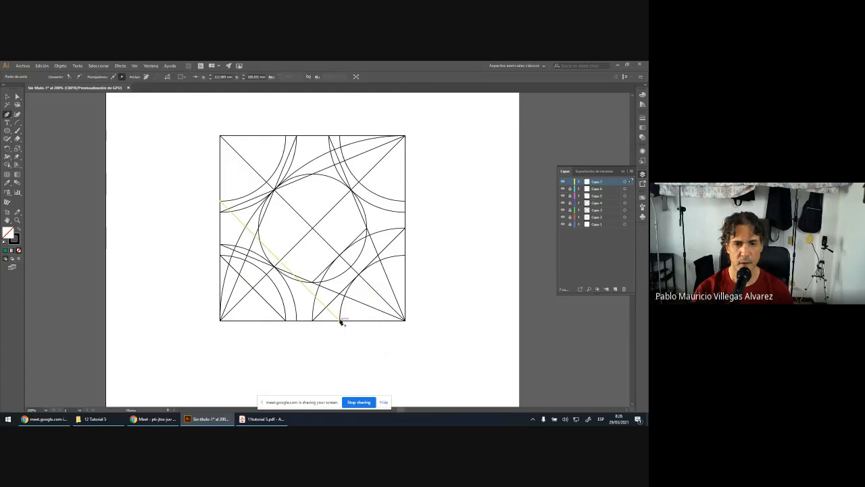
# Continue the longer diagonal's path to the arc endpoints on the right and top edges, and draw a short diagonal across the upper-right corner.
pyautogui.click(405, 256)
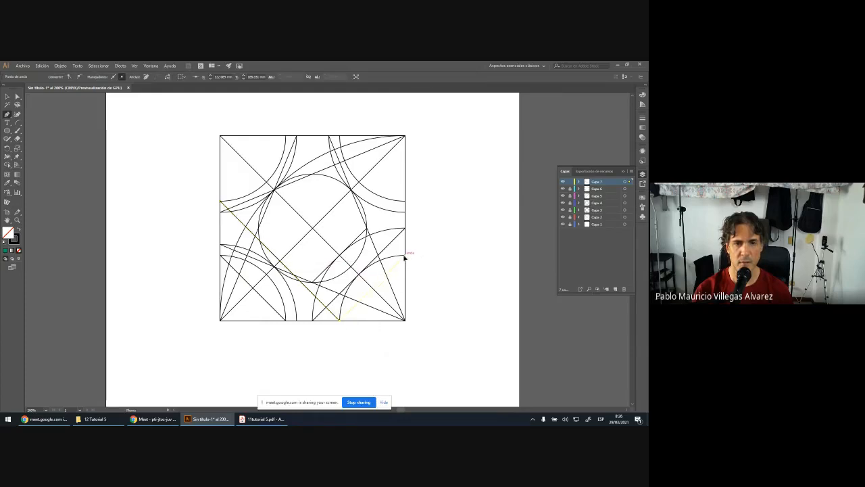
pyautogui.click(287, 137)
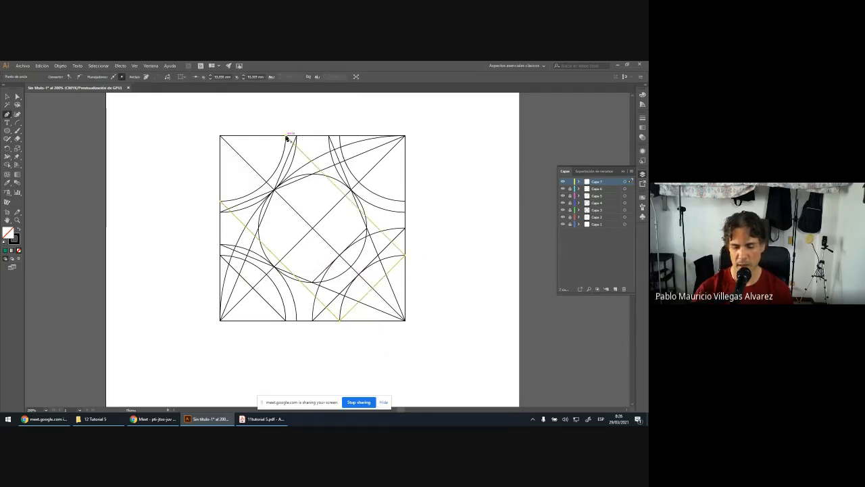
pyautogui.click(406, 201)
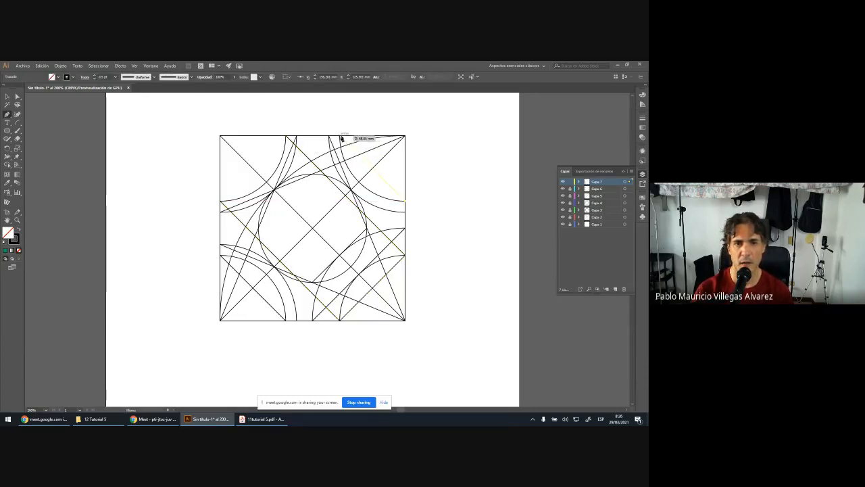
pyautogui.click(342, 137)
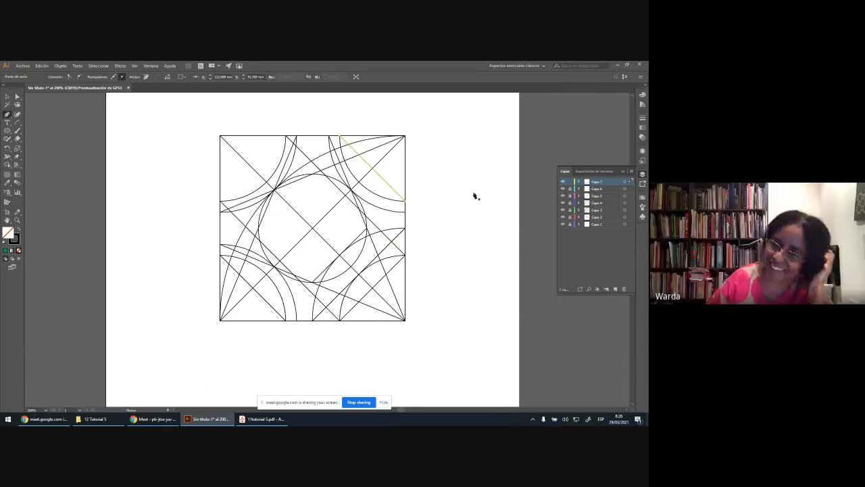
# Lock Capa 7 and, on a new layer, draw a vertical line between intersections near the right side and a horizontal line across the lower part.
pyautogui.click(569, 182)
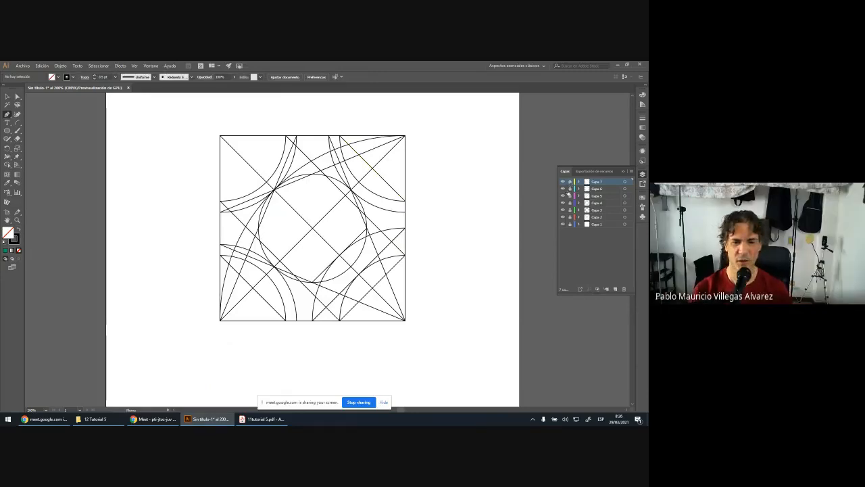
pyautogui.click(615, 290)
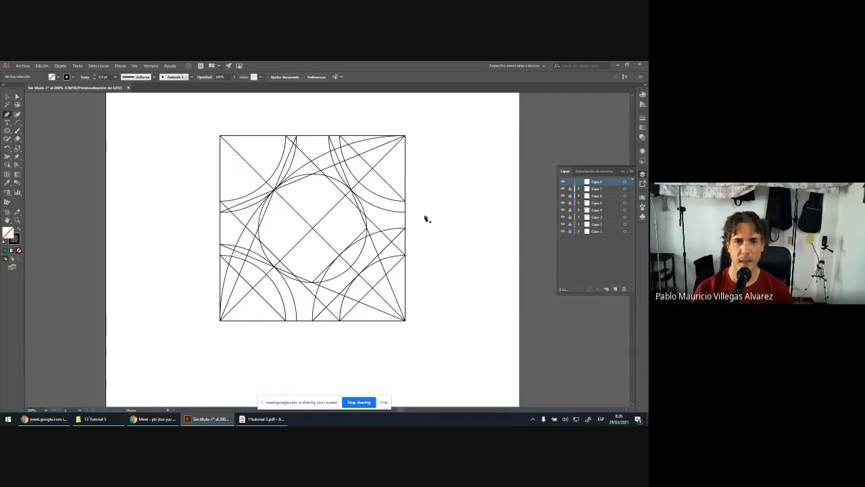
pyautogui.click(359, 158)
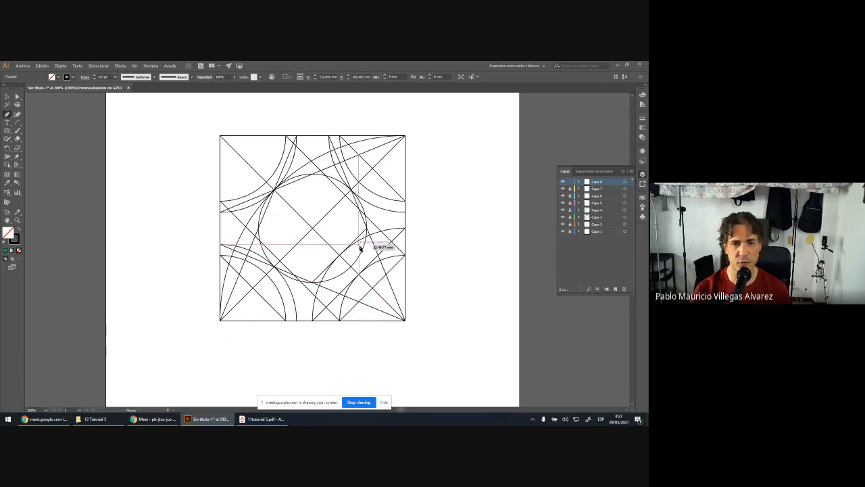
pyautogui.click(359, 305)
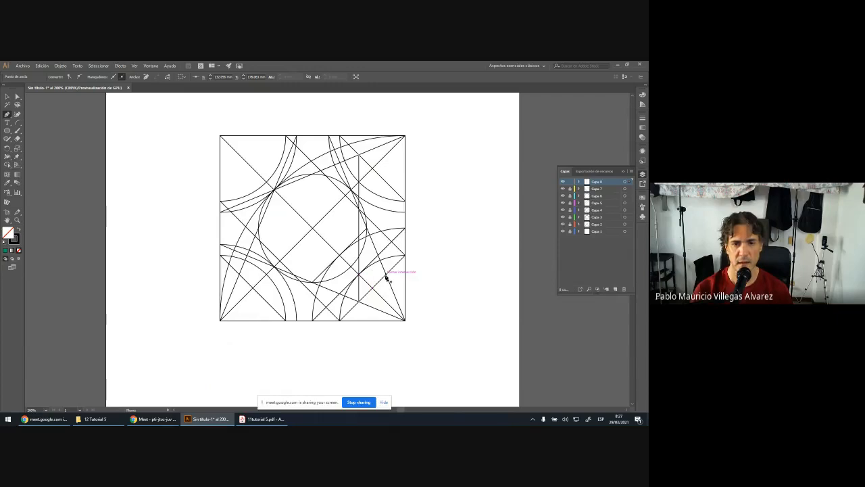
pyautogui.click(387, 274)
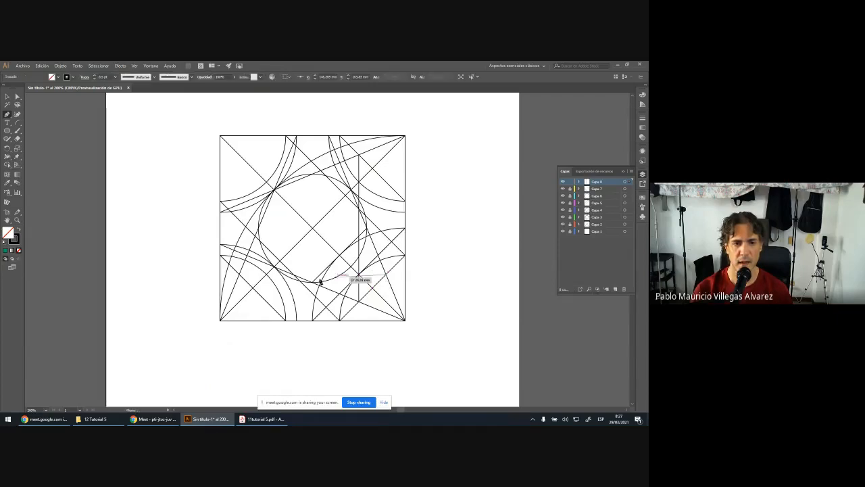
pyautogui.click(240, 275)
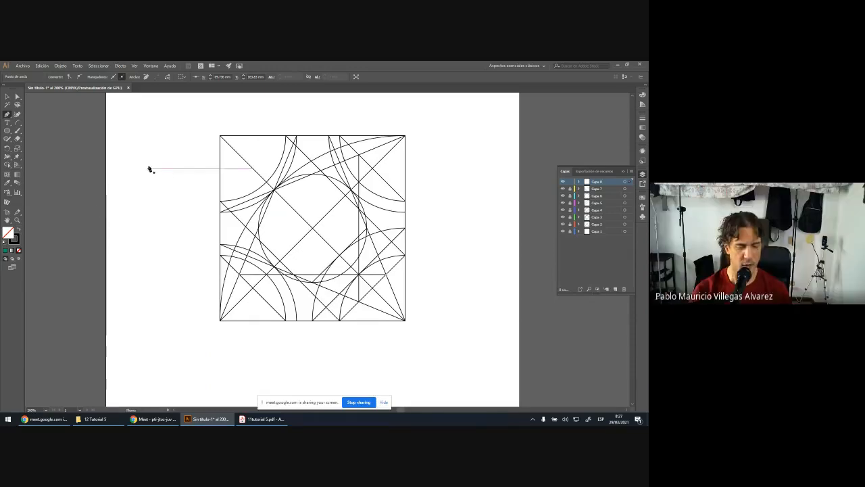
# Lock Capa 8 and add a new layer above it.
pyautogui.scroll(1, 150, 169)
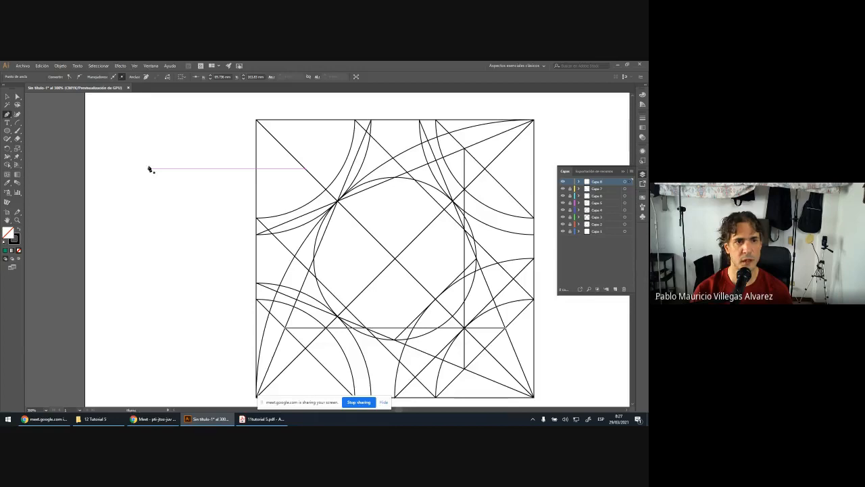
pyautogui.scroll(7, 150, 169)
pyautogui.scroll(1, 150, 170)
pyautogui.scroll(-2, 150, 170)
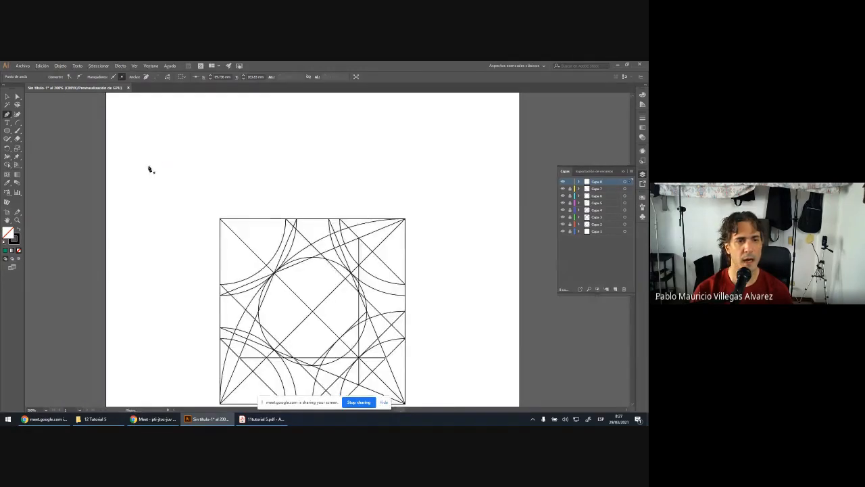
pyautogui.scroll(2, 150, 170)
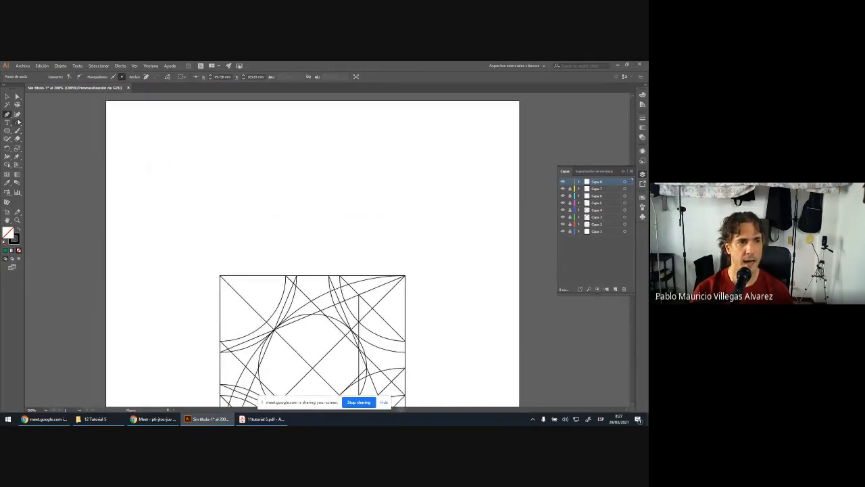
pyautogui.click(570, 183)
pyautogui.click(615, 291)
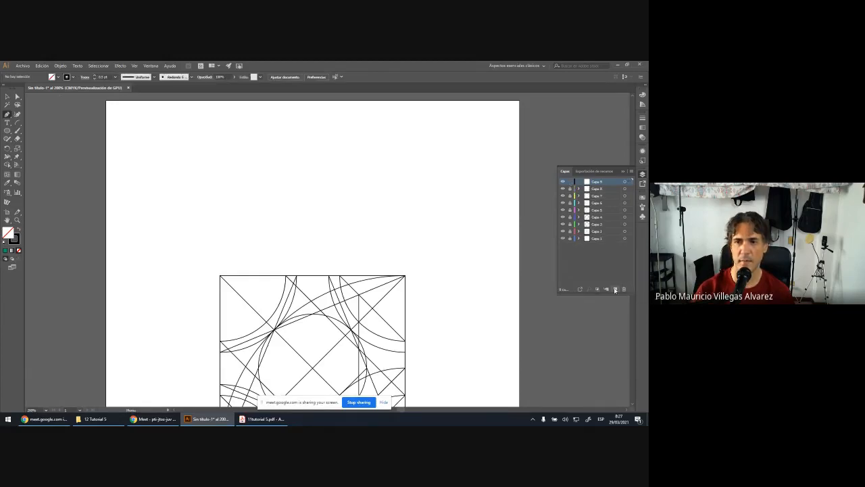
# Draw a straight horizontal path about 137 mm long with six anchor points in the empty area above the square, and deselect it.
pyautogui.click(184, 152)
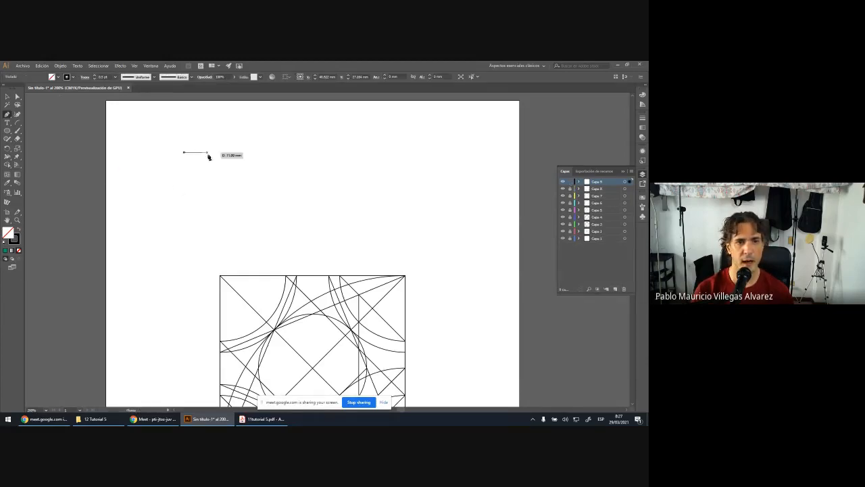
pyautogui.click(236, 153)
pyautogui.click(292, 152)
pyautogui.click(350, 153)
pyautogui.click(405, 153)
pyautogui.click(447, 154)
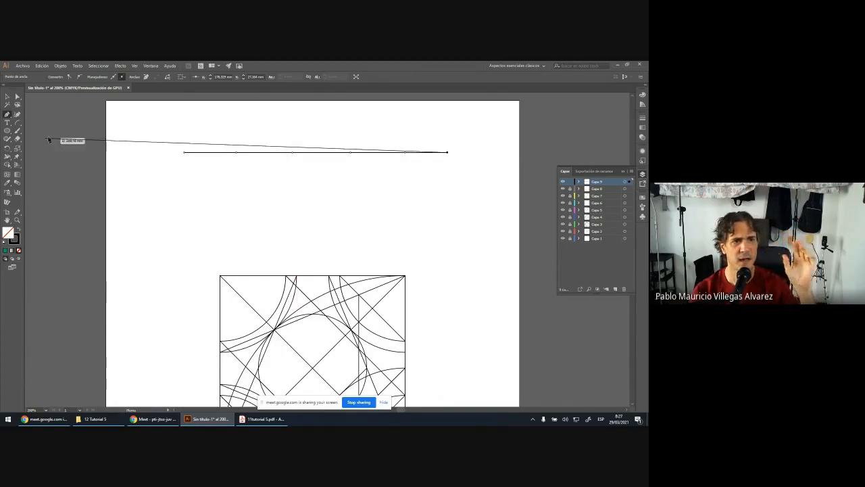
pyautogui.click(6, 96)
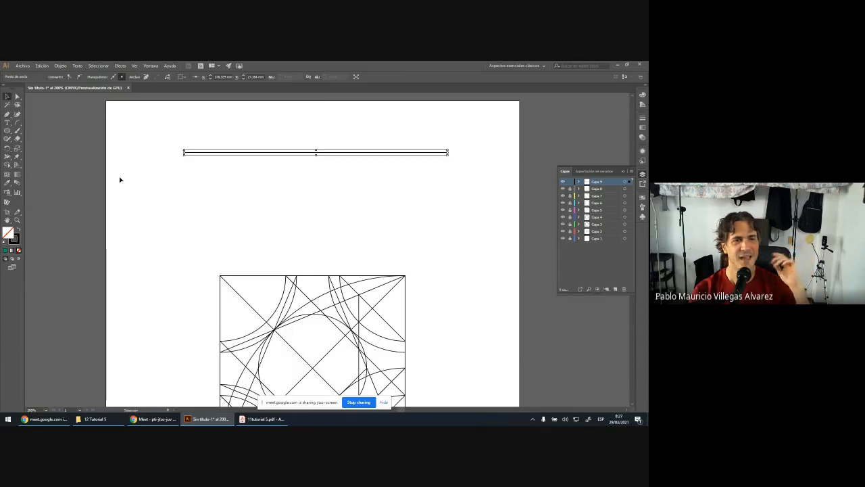
pyautogui.click(80, 133)
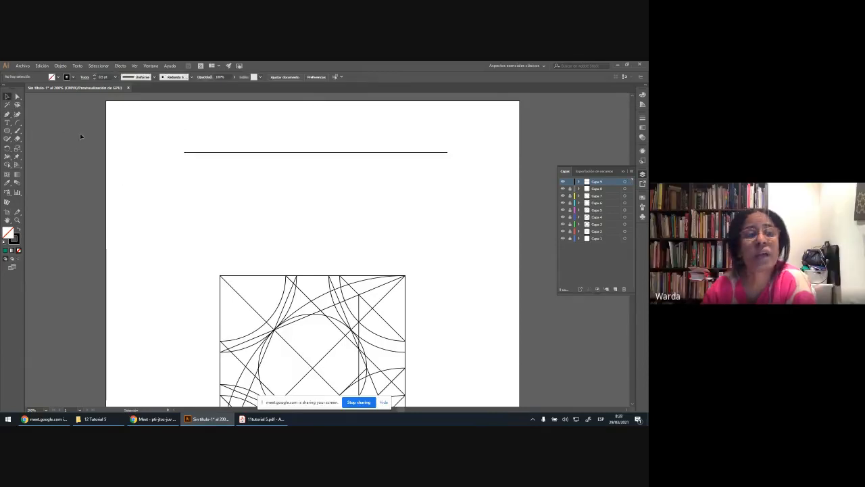
# Set the stroke weight of the horizontal path above the square to 24 pt.
pyautogui.moveTo(180, 140); pyautogui.dragTo(479, 176)
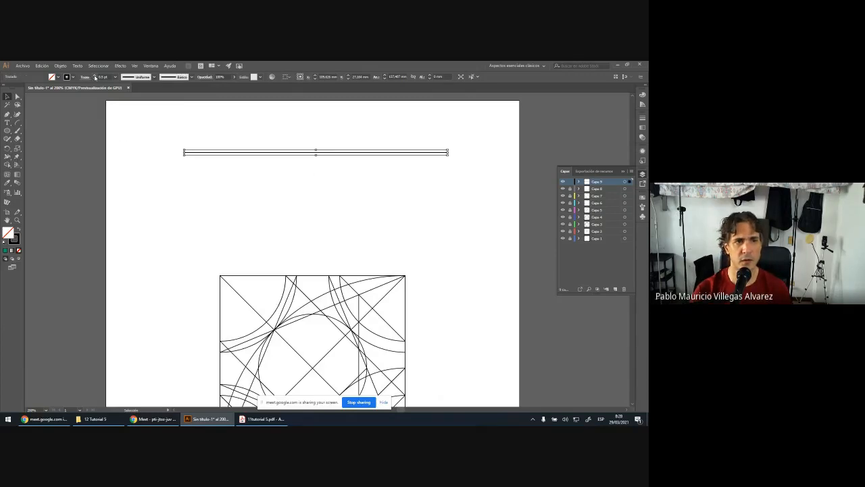
pyautogui.click(96, 77)
pyautogui.click(95, 77)
pyautogui.click(95, 77)
pyautogui.click(95, 77)
pyautogui.click(95, 77)
pyautogui.click(95, 77)
pyautogui.click(95, 77)
pyautogui.click(95, 77)
pyautogui.click(95, 77)
pyautogui.click(96, 77)
pyautogui.click(96, 77)
pyautogui.click(95, 77)
pyautogui.click(95, 77)
pyautogui.click(96, 77)
pyautogui.click(95, 77)
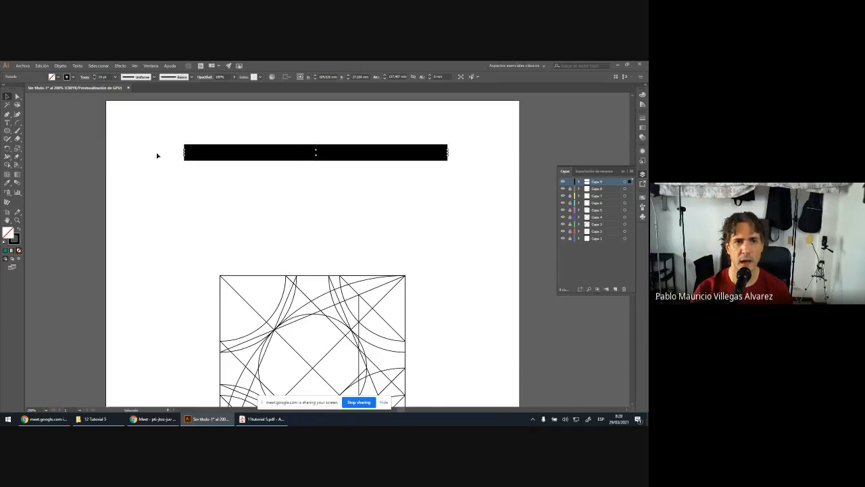
pyautogui.click(179, 173)
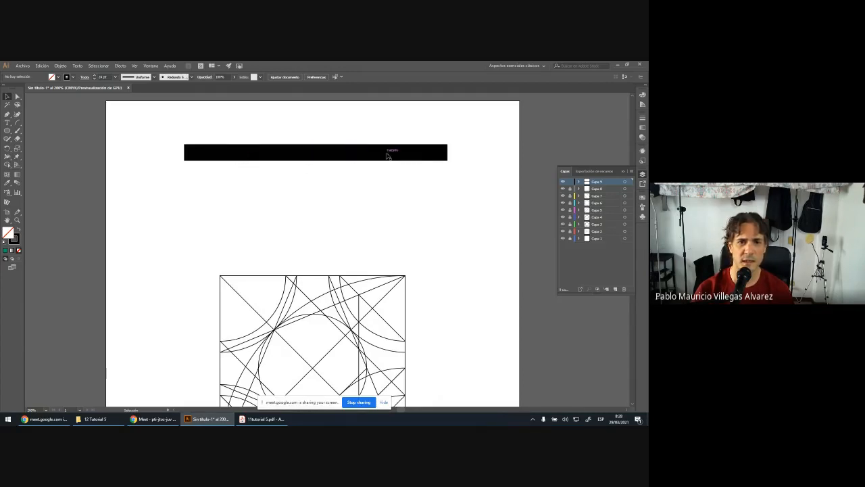
pyautogui.moveTo(175, 131); pyautogui.dragTo(487, 196)
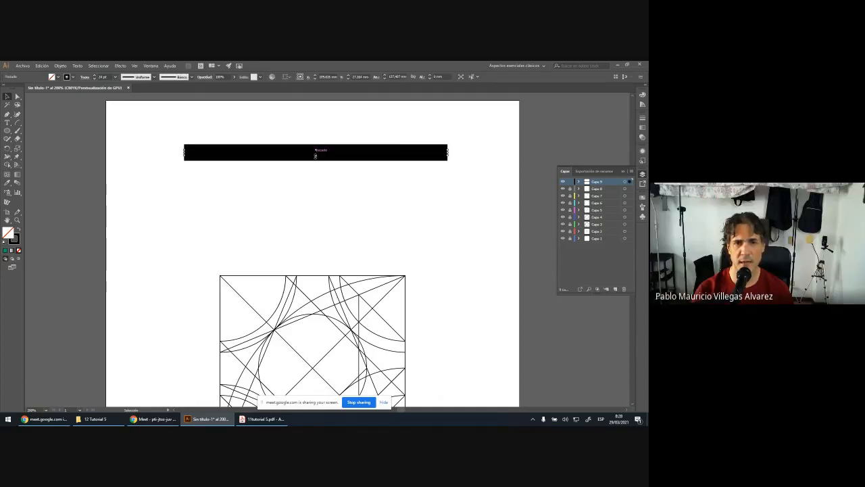
pyautogui.click(165, 151)
pyautogui.press('a')
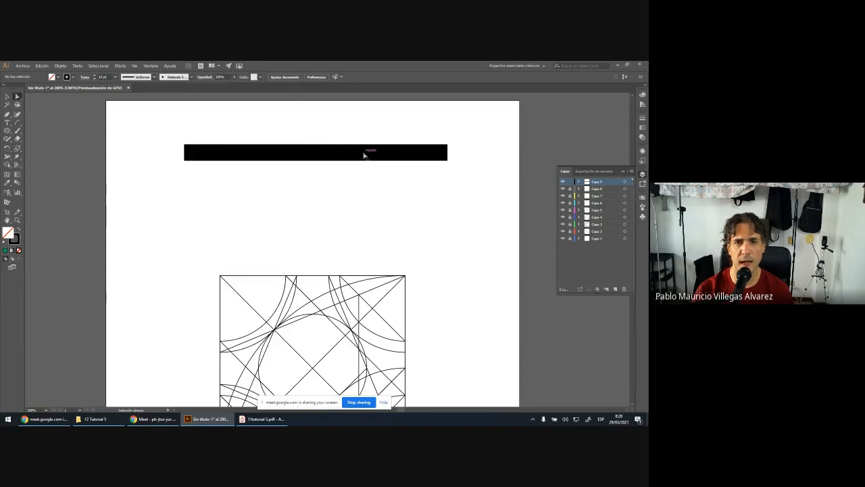
# Draw two vertical lines down from the thick horizontal path, one from its second anchor point and one from between its second and third anchors.
pyautogui.click(8, 114)
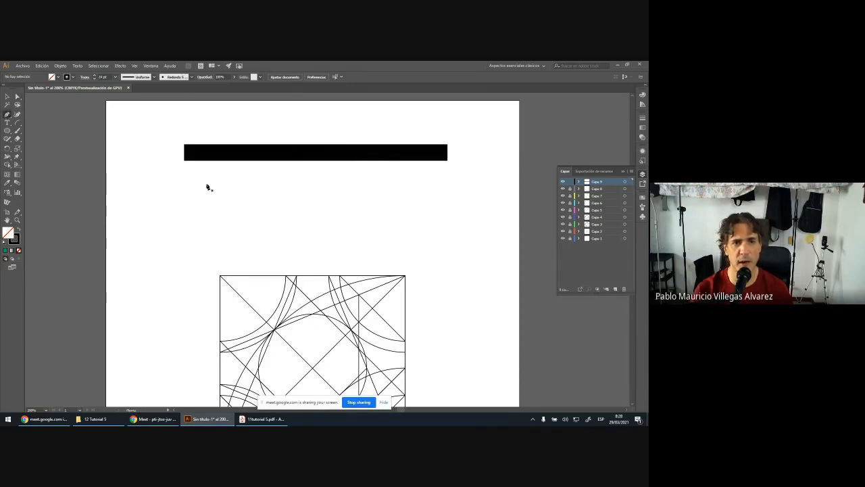
pyautogui.click(236, 153)
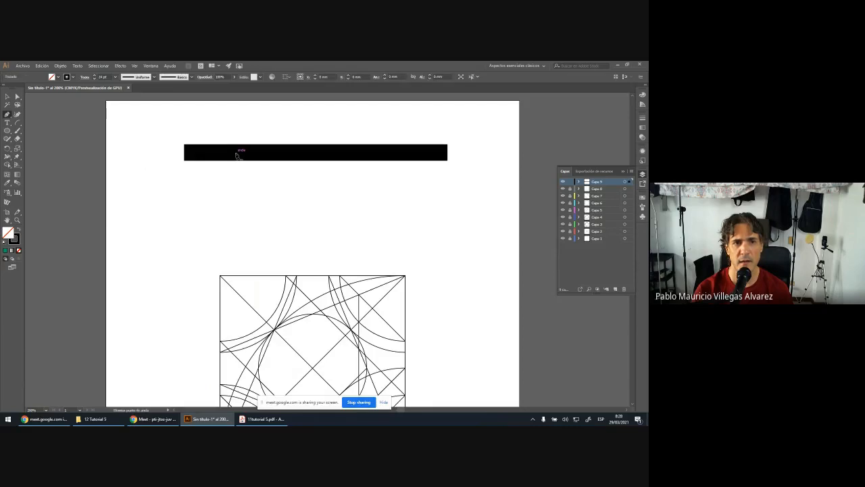
pyautogui.click(238, 236)
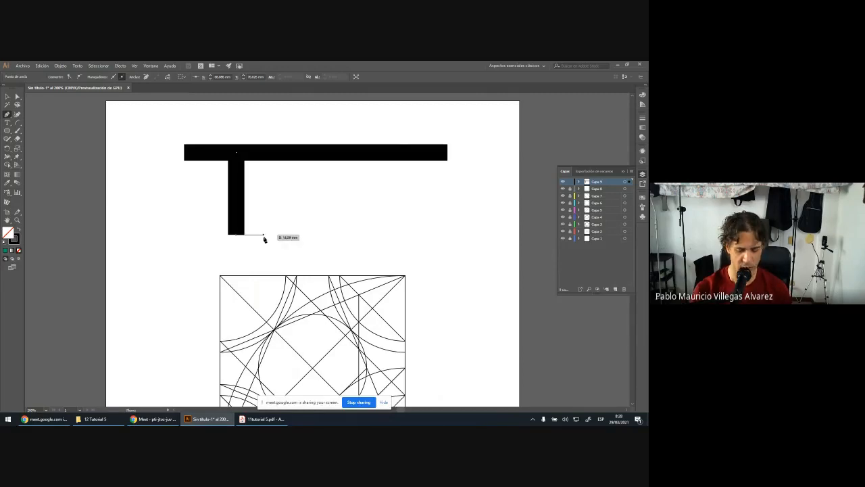
pyautogui.press('Escape')
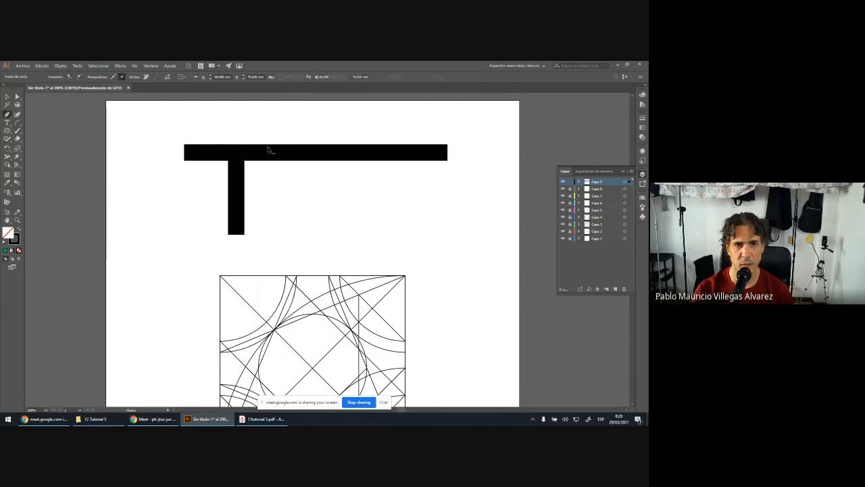
pyautogui.click(268, 148)
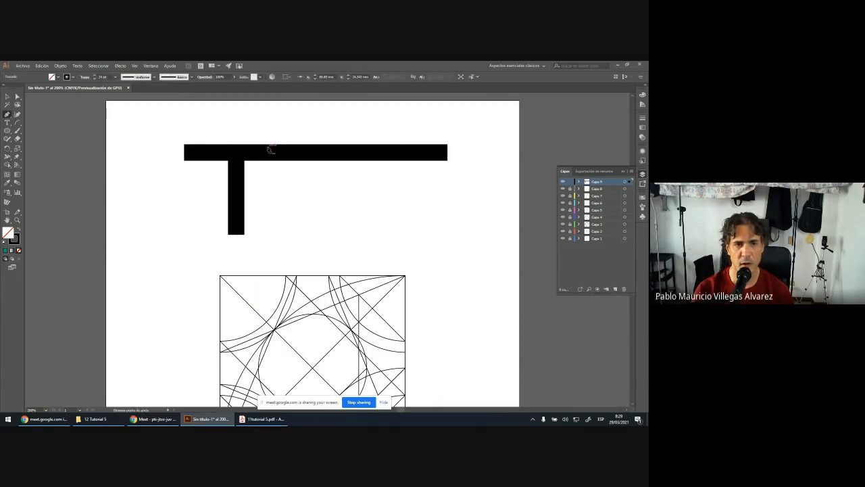
pyautogui.click(268, 236)
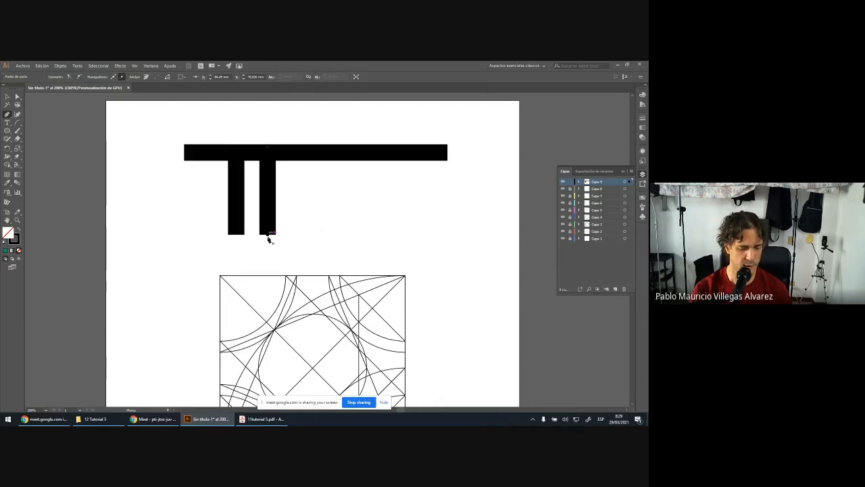
# Set the stroke weight of the horizontal path and the two vertical lines above the square to 1 pt.
pyautogui.press('Escape')
pyautogui.press('v')
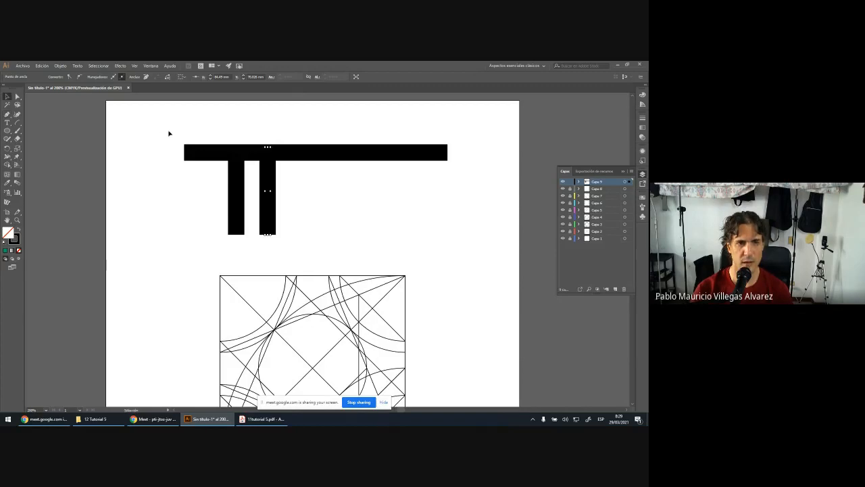
pyautogui.moveTo(173, 132); pyautogui.dragTo(470, 253)
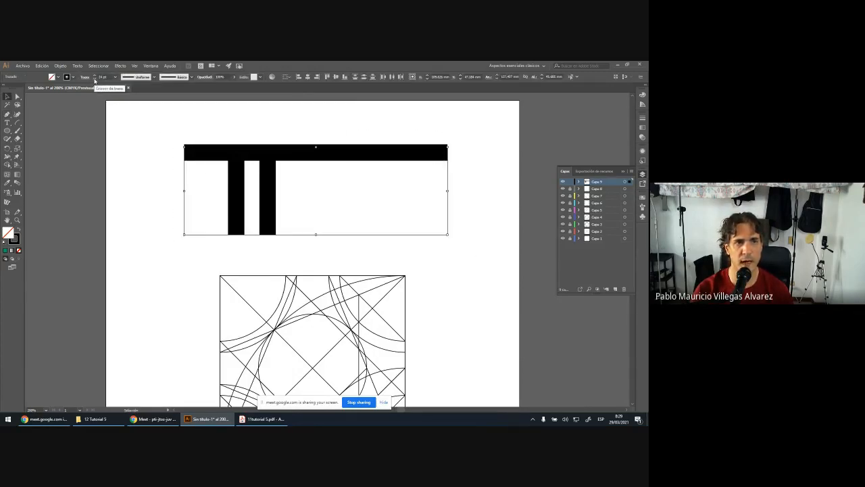
pyautogui.click(95, 79)
pyautogui.click(95, 80)
pyautogui.click(95, 79)
pyautogui.click(95, 80)
pyautogui.click(95, 80)
pyautogui.click(94, 80)
pyautogui.click(95, 80)
pyautogui.click(94, 80)
pyautogui.click(94, 80)
pyautogui.click(95, 80)
pyautogui.click(95, 80)
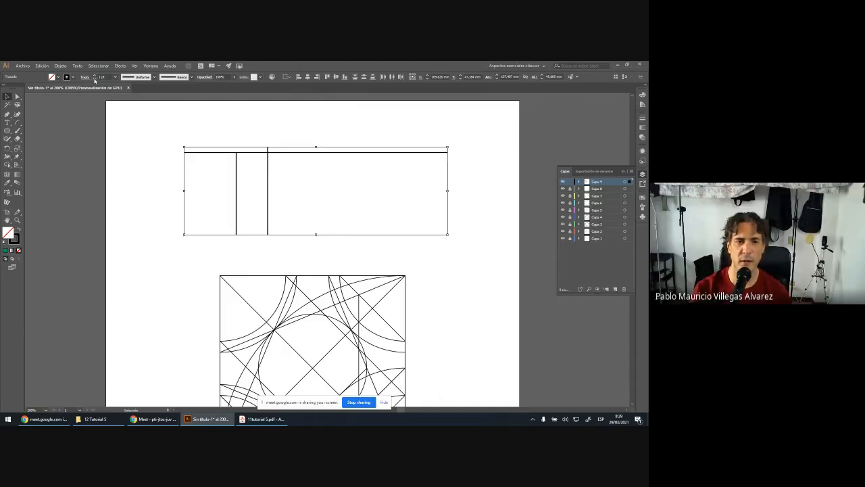
# Delete the horizontal path and the two vertical lines above the square.
pyautogui.click(234, 136)
pyautogui.moveTo(178, 146); pyautogui.dragTo(479, 250)
pyautogui.press('Delete')
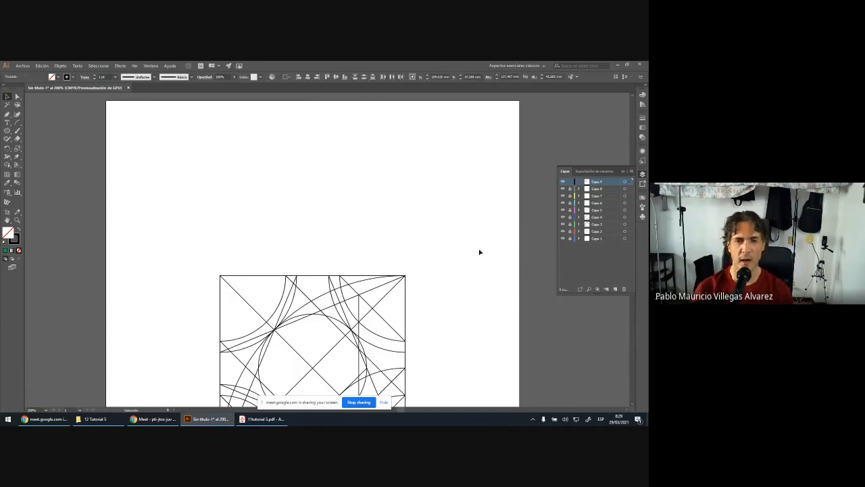
# Save the document to the Escritorio folder as Sin título-1.ai in Adobe Illustrator format with the Illustrator CC version.
pyautogui.scroll(-3, 463, 249)
pyautogui.scroll(-2, 464, 251)
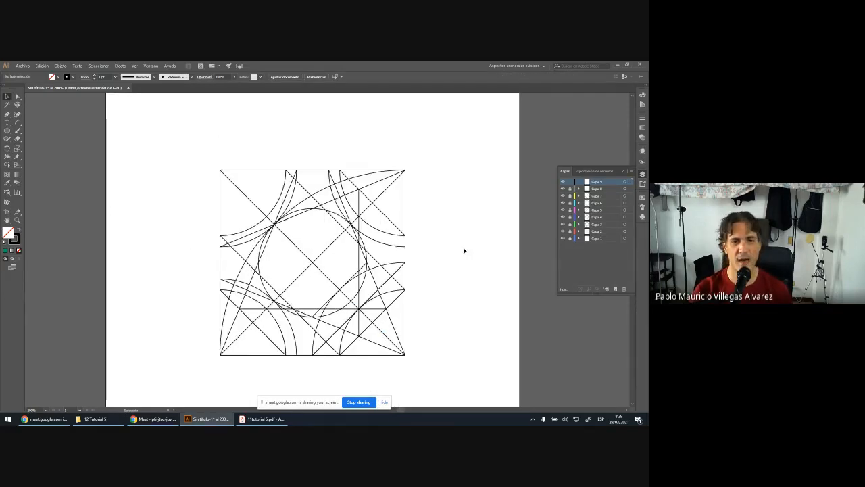
pyautogui.scroll(-1, 464, 251)
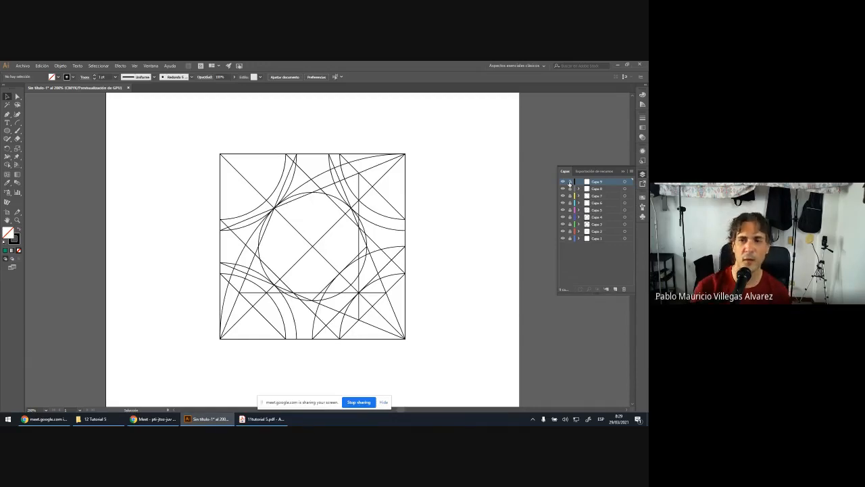
pyautogui.click(23, 66)
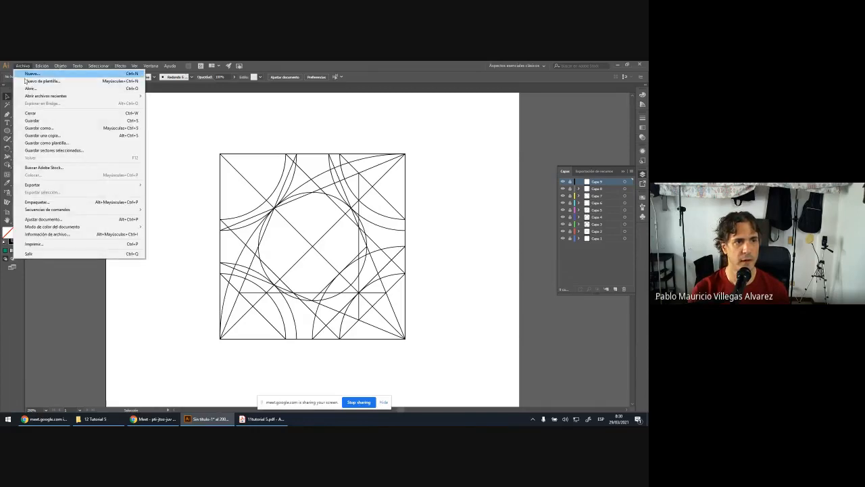
pyautogui.click(34, 120)
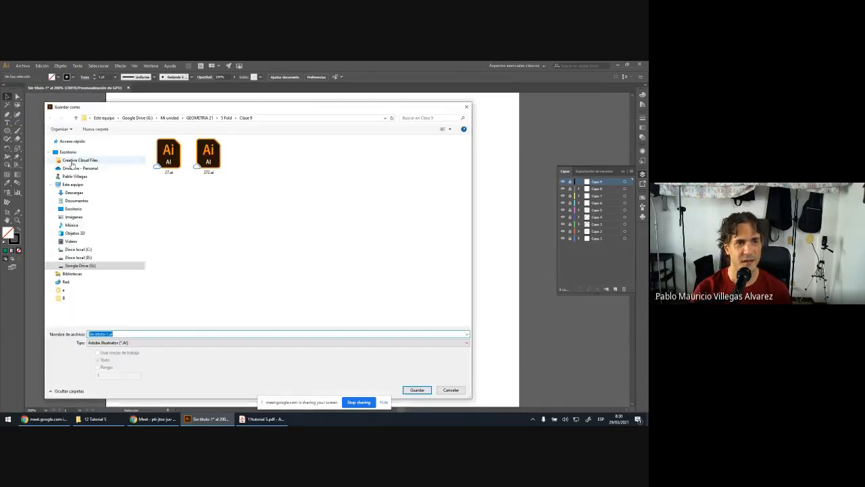
pyautogui.click(73, 208)
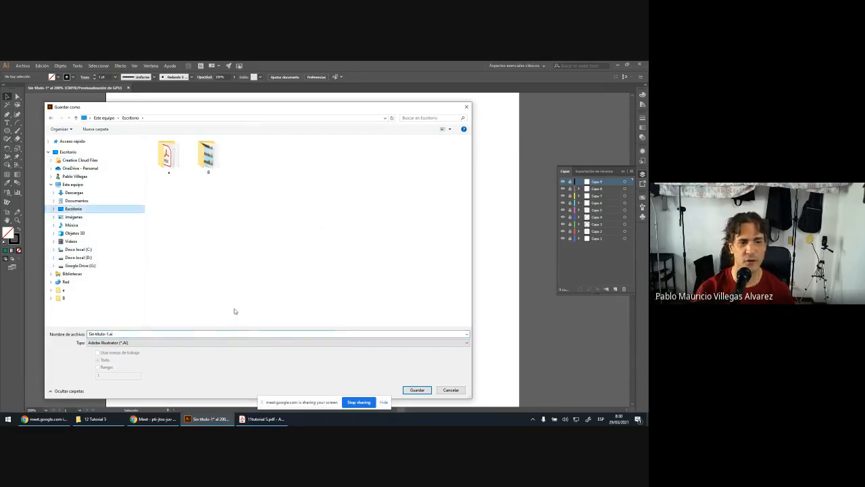
pyautogui.click(417, 390)
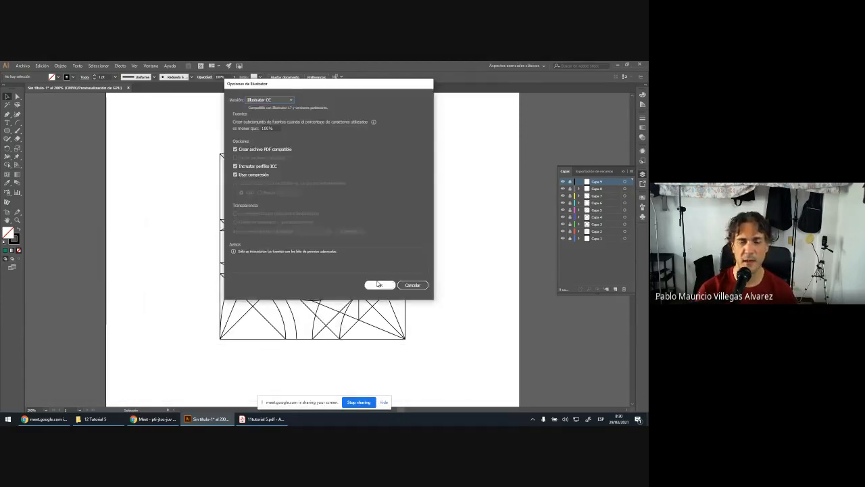
pyautogui.click(378, 284)
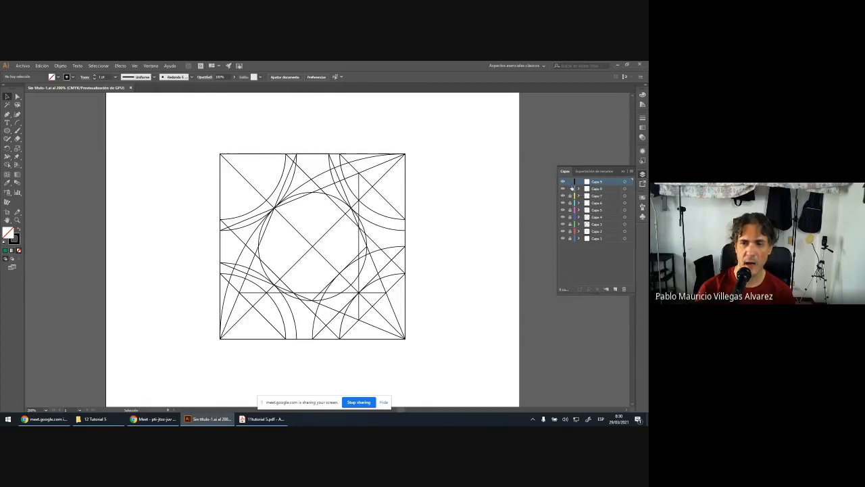
# Unlock all the construction layers, from Capa 8 down to Capa 1.
pyautogui.click(571, 196)
pyautogui.click(570, 203)
pyautogui.click(570, 210)
pyautogui.click(570, 217)
pyautogui.click(570, 225)
pyautogui.click(571, 231)
pyautogui.click(570, 238)
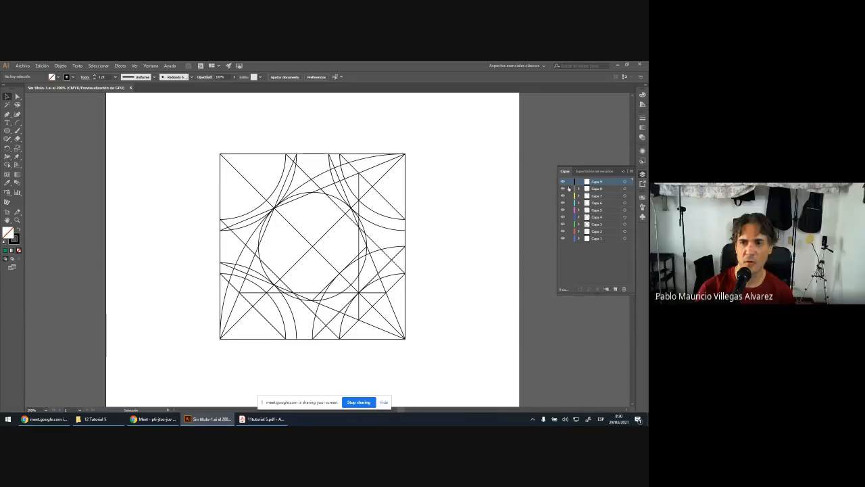
pyautogui.moveTo(570, 182); pyautogui.dragTo(571, 241)
pyautogui.moveTo(570, 184); pyautogui.dragTo(571, 242)
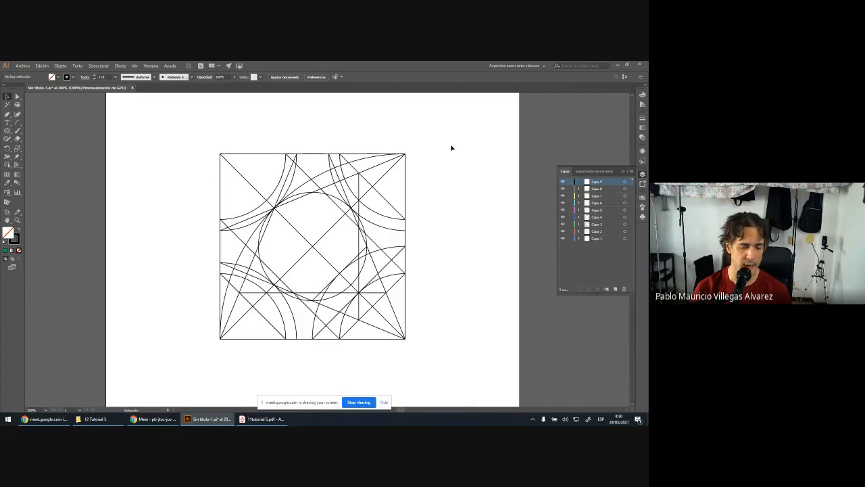
# Reduce the opacity of all the artwork to 29% and lock layers Capa 8 through Capa 1.
pyautogui.hotkey('ctrl', 'a')
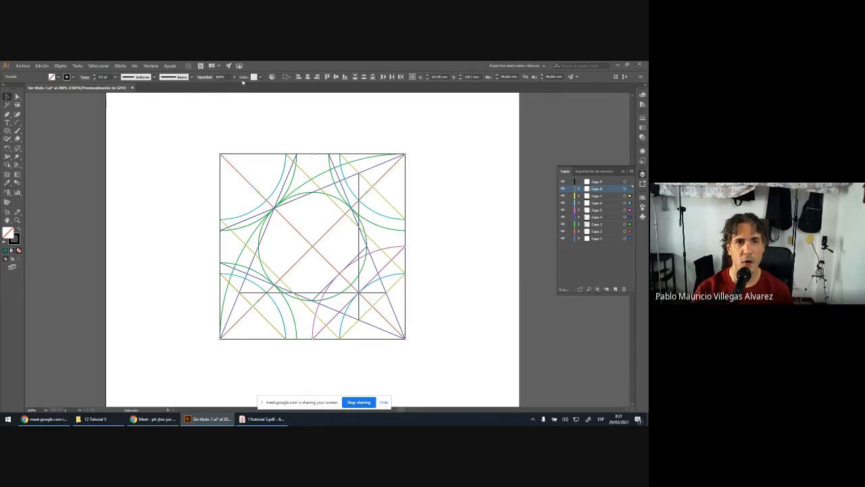
pyautogui.click(235, 77)
pyautogui.moveTo(235, 86); pyautogui.dragTo(217, 87)
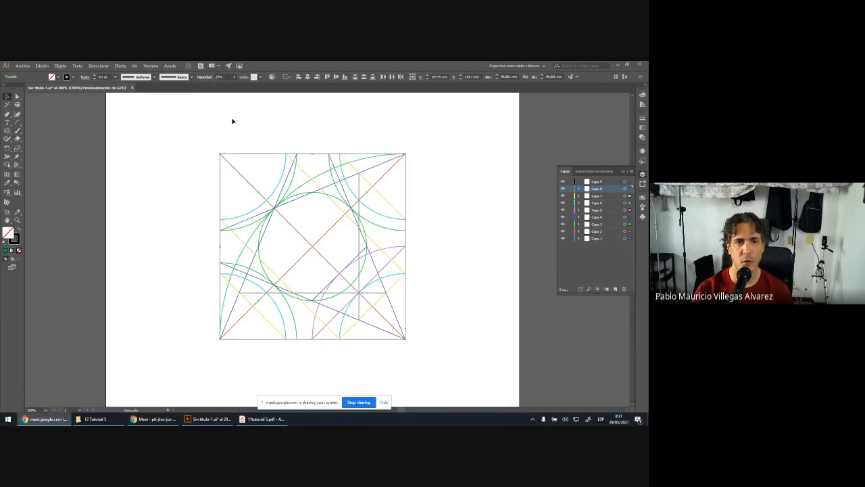
pyautogui.click(242, 134)
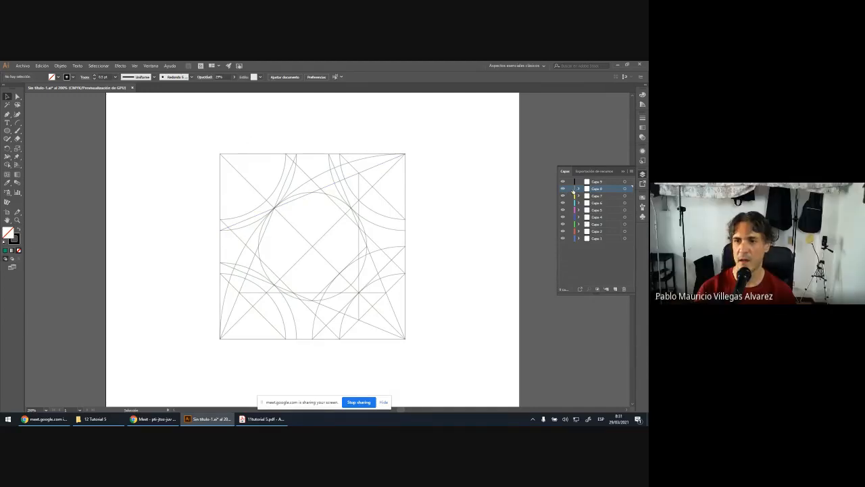
pyautogui.moveTo(571, 189); pyautogui.dragTo(573, 251)
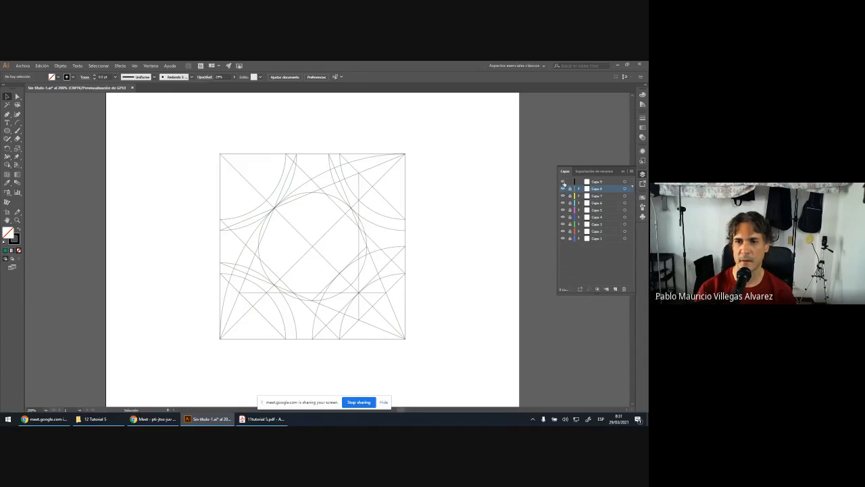
# Draw an open straight-segment path on Capa 9 from the square's upper-right corner, following the construction lines down to its bottom edge and around to its top edge.
pyautogui.click(608, 183)
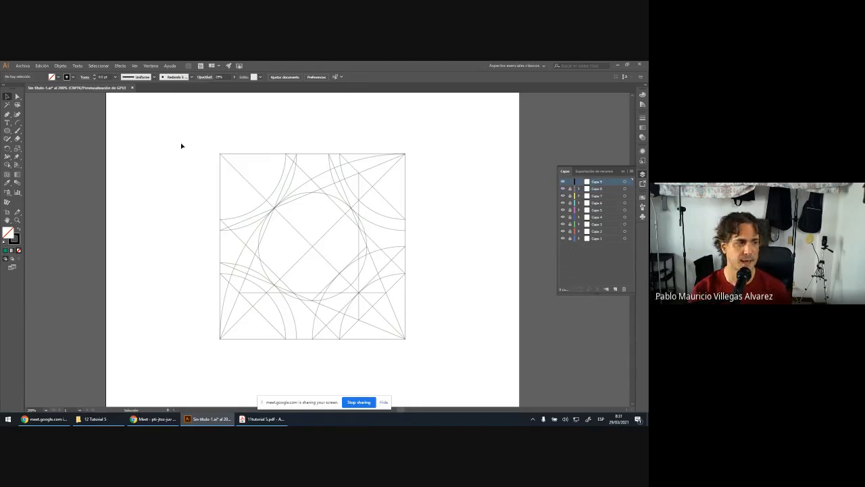
pyautogui.click(7, 113)
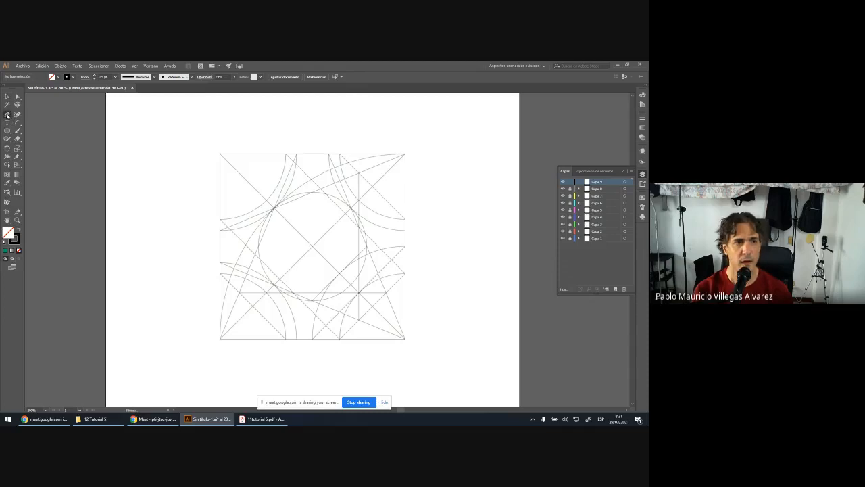
pyautogui.click(404, 155)
pyautogui.click(358, 174)
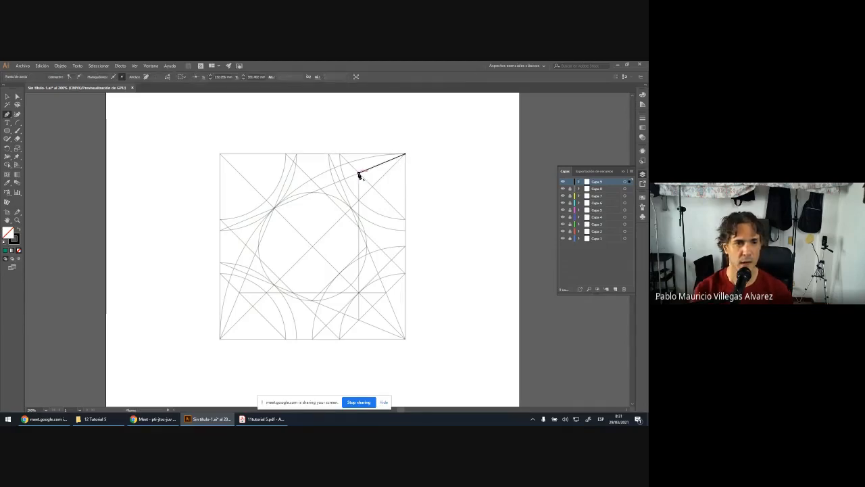
pyautogui.click(359, 319)
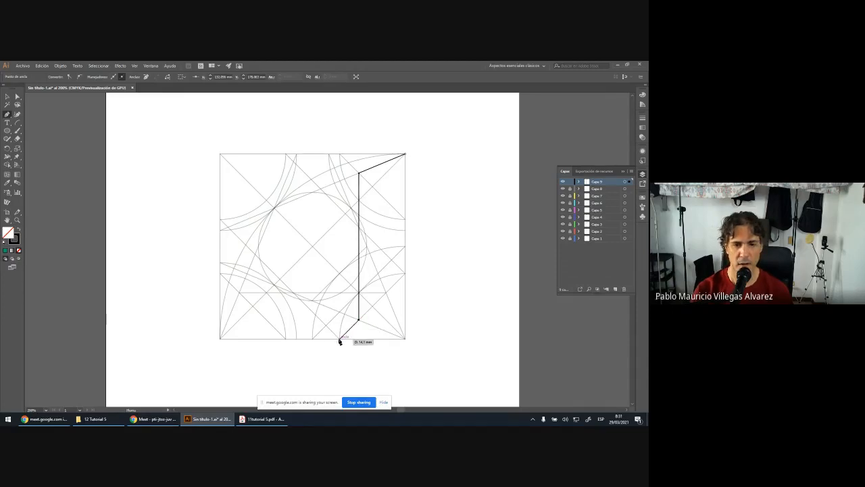
pyautogui.click(340, 339)
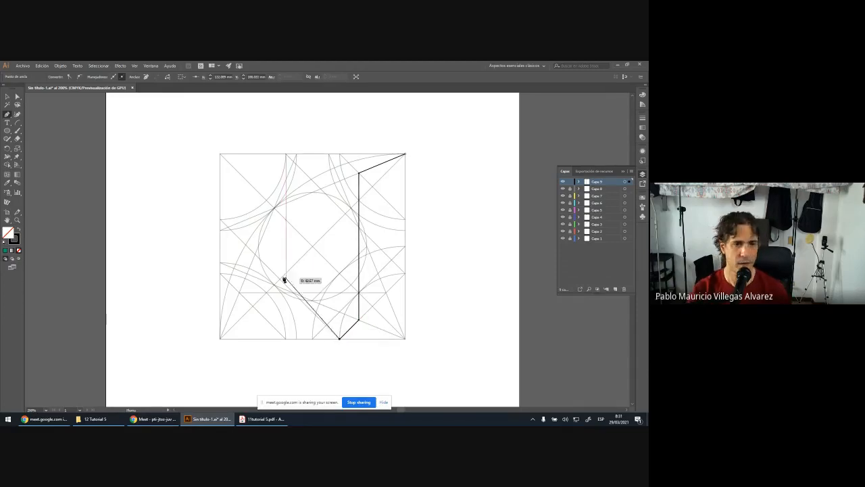
pyautogui.click(256, 255)
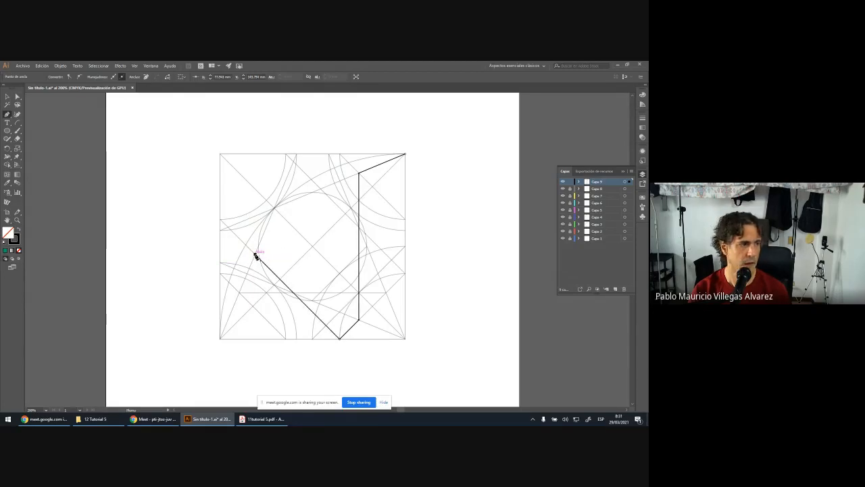
pyautogui.click(296, 155)
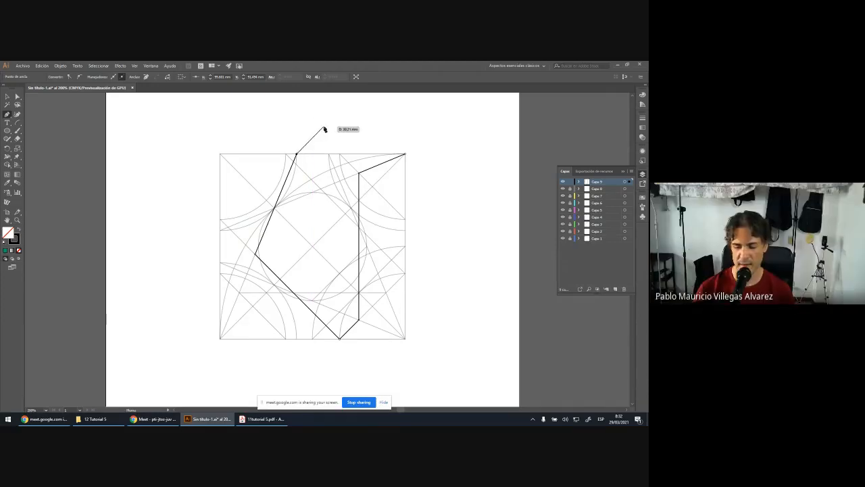
pyautogui.press('Escape')
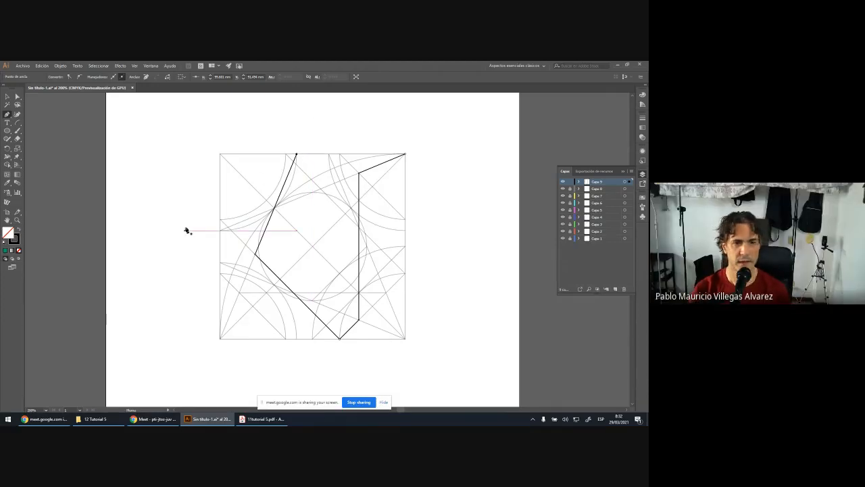
# Draw a second open path along the construction lines from the square's left edge, via its right edge and the lower horizontal line, to its lower-left corner.
pyautogui.click(220, 230)
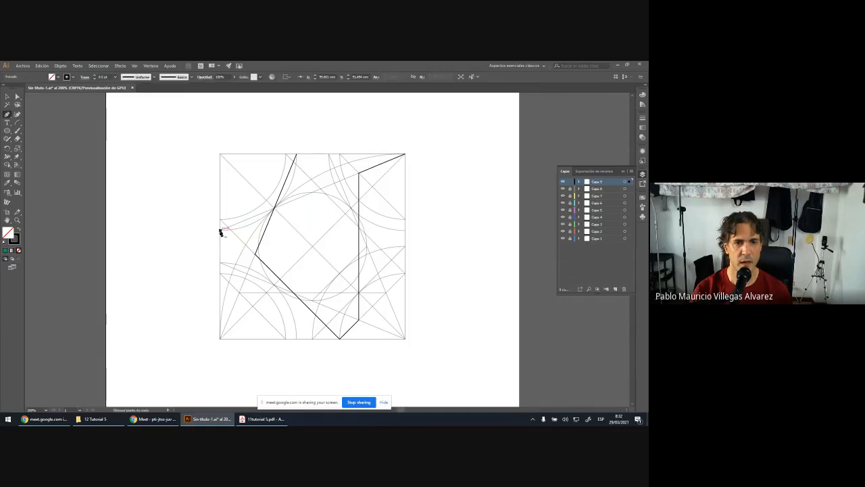
pyautogui.click(321, 190)
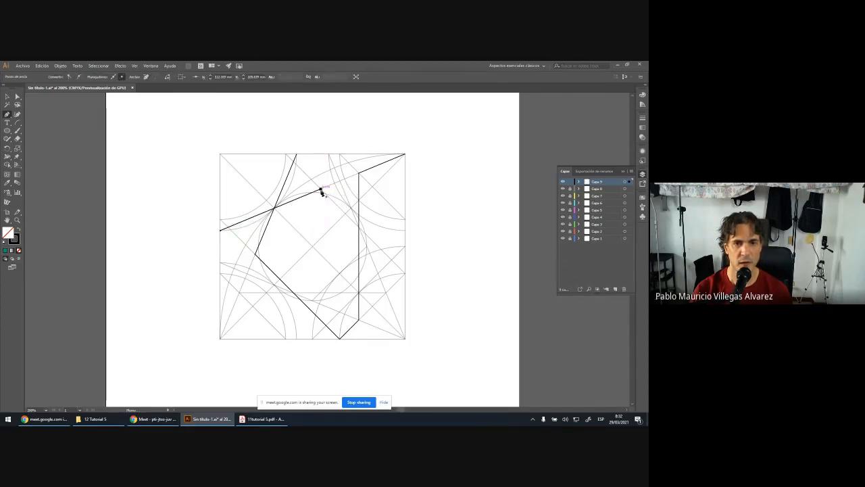
pyautogui.click(406, 275)
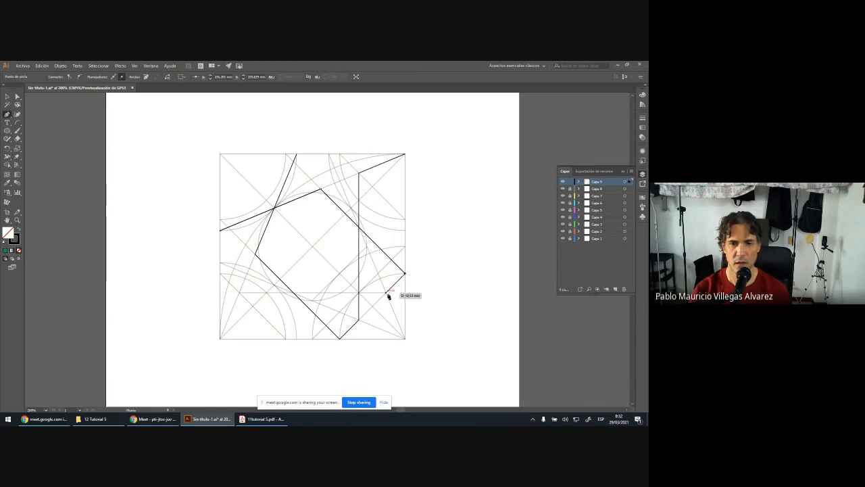
pyautogui.click(387, 295)
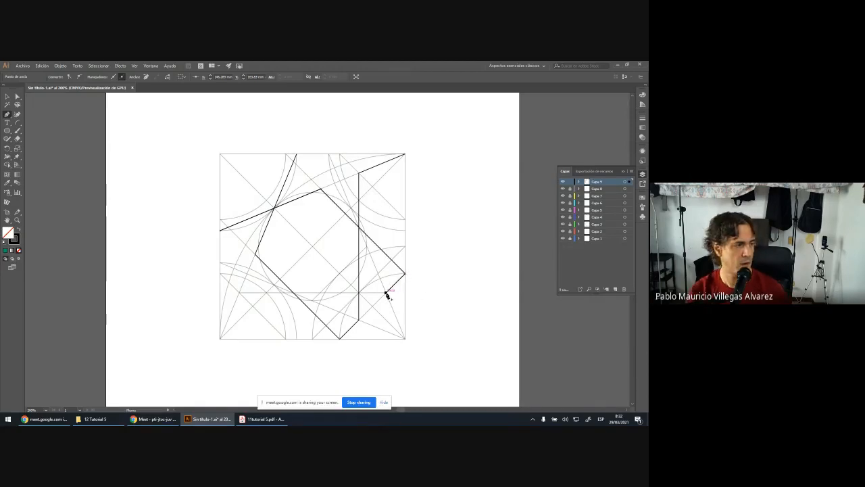
pyautogui.click(240, 293)
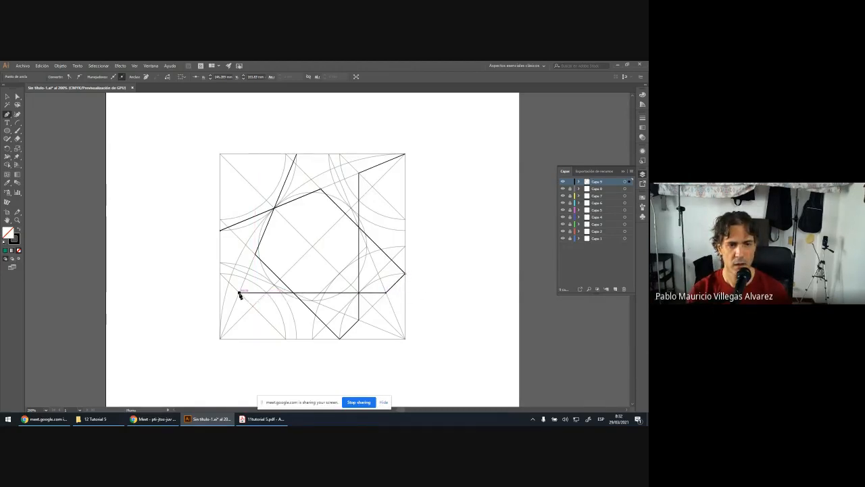
pyautogui.click(221, 340)
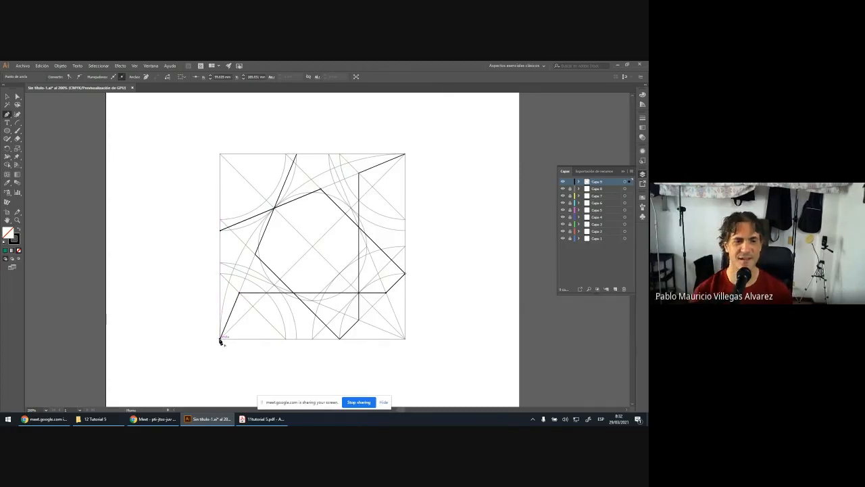
pyautogui.click(7, 97)
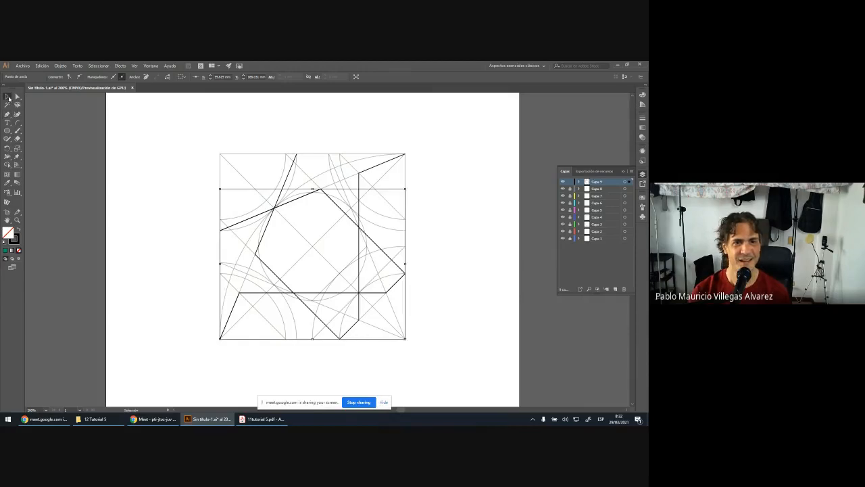
pyautogui.click(161, 148)
pyautogui.scroll(-2, 161, 150)
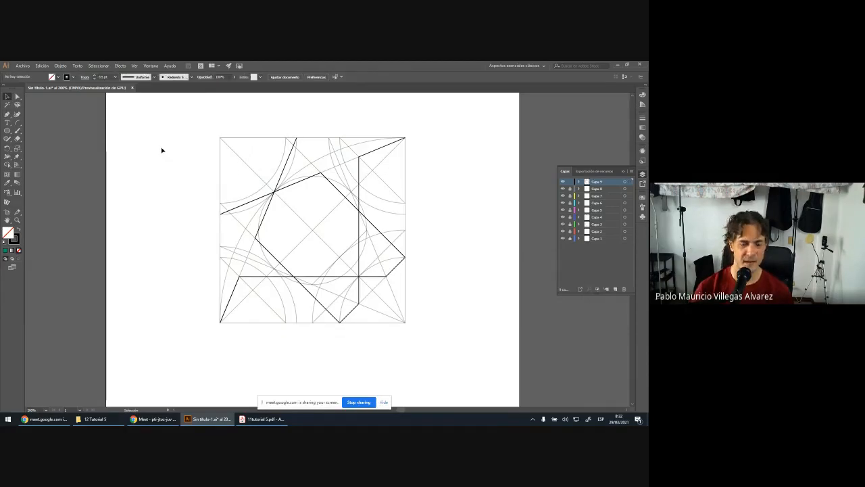
pyautogui.scroll(-1, 161, 150)
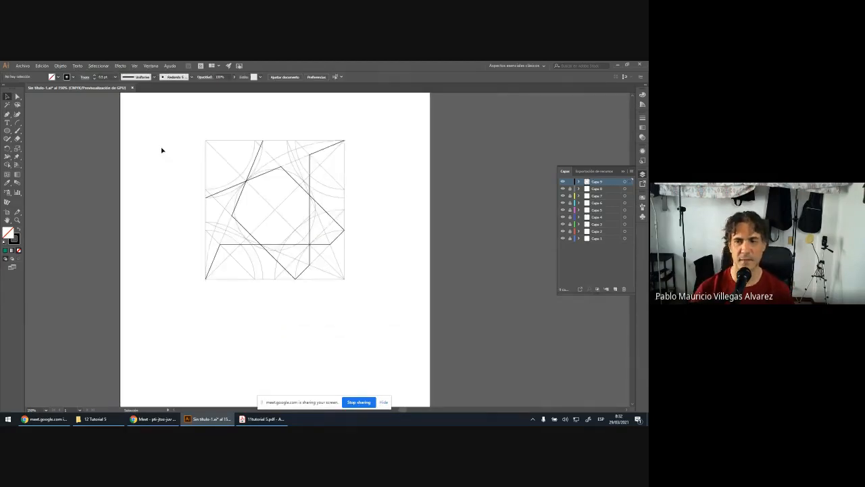
pyautogui.scroll(2, 162, 150)
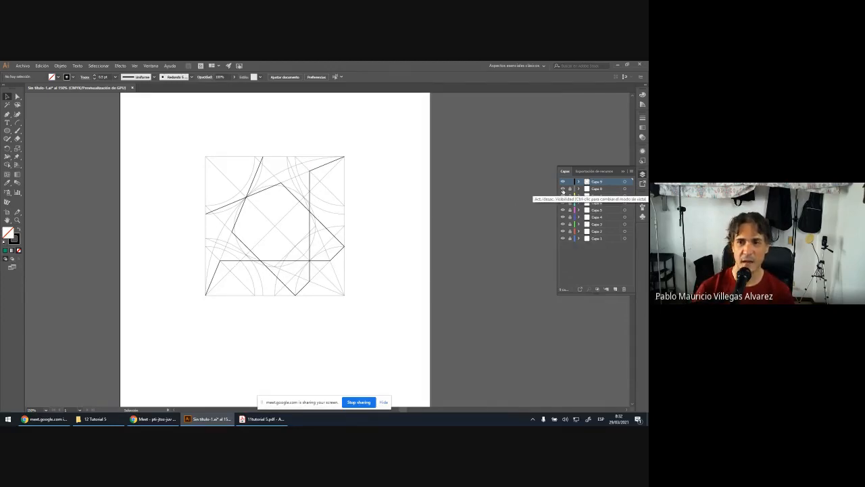
# Hide construction layers Capa 8 through Capa 1, and show them again one by one from Capa 1 upward.
pyautogui.moveTo(562, 190); pyautogui.dragTo(567, 257)
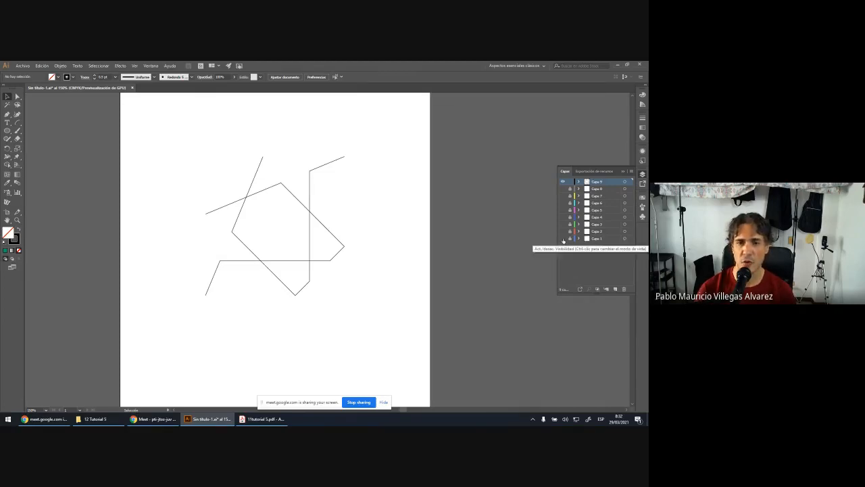
pyautogui.click(563, 239)
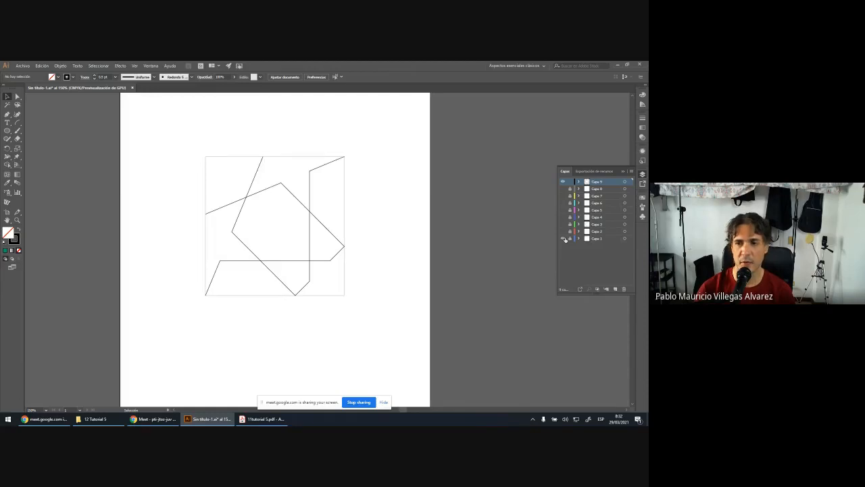
pyautogui.click(563, 231)
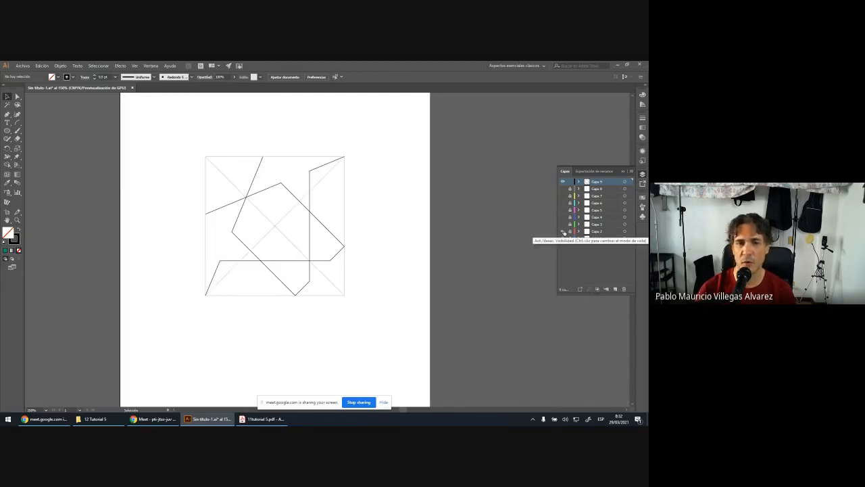
pyautogui.click(563, 223)
pyautogui.click(563, 217)
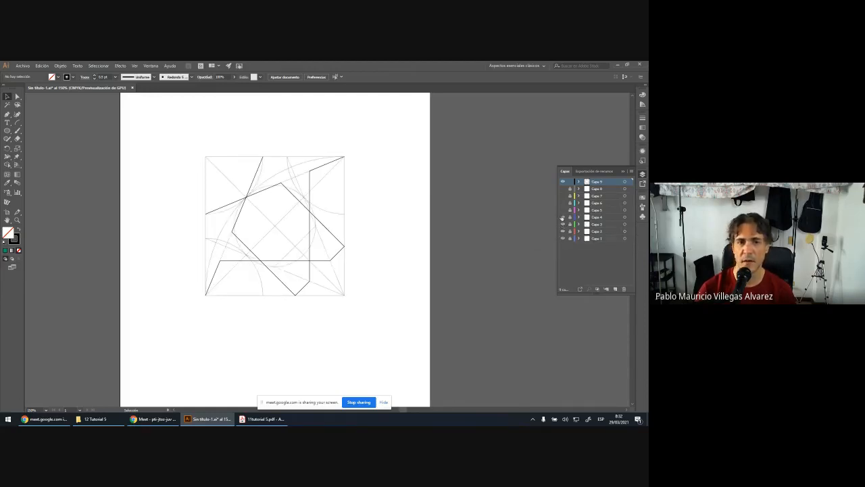
pyautogui.click(562, 210)
pyautogui.click(562, 203)
pyautogui.click(563, 195)
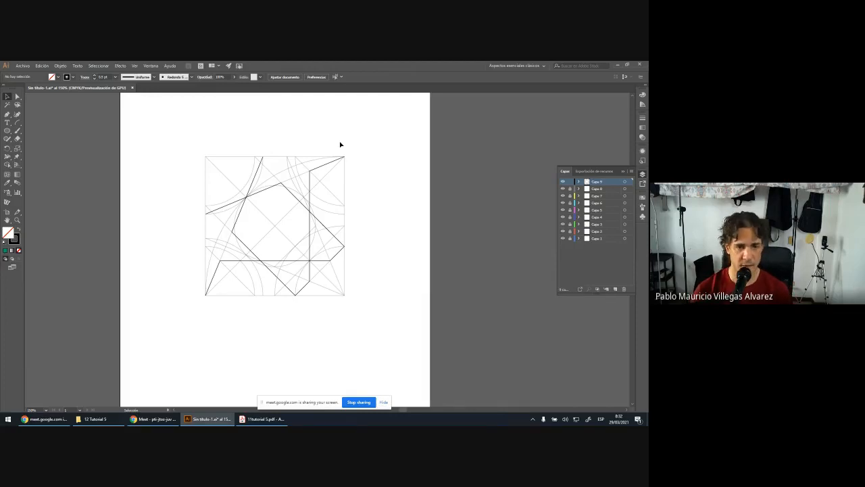
# Unlock Capa 8 through Capa 1, move the whole drawing to the artboard's upper-left corner, and relock those layers.
pyautogui.hotkey('ctrl', '1')
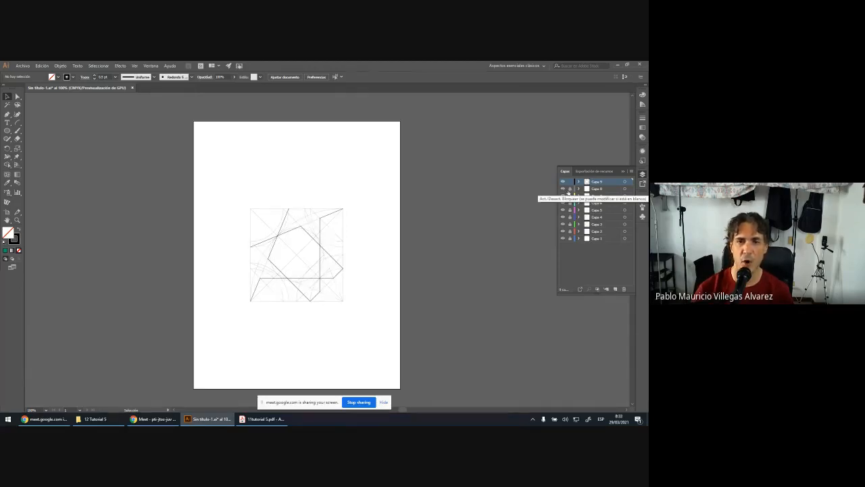
pyautogui.moveTo(568, 189); pyautogui.dragTo(555, 227)
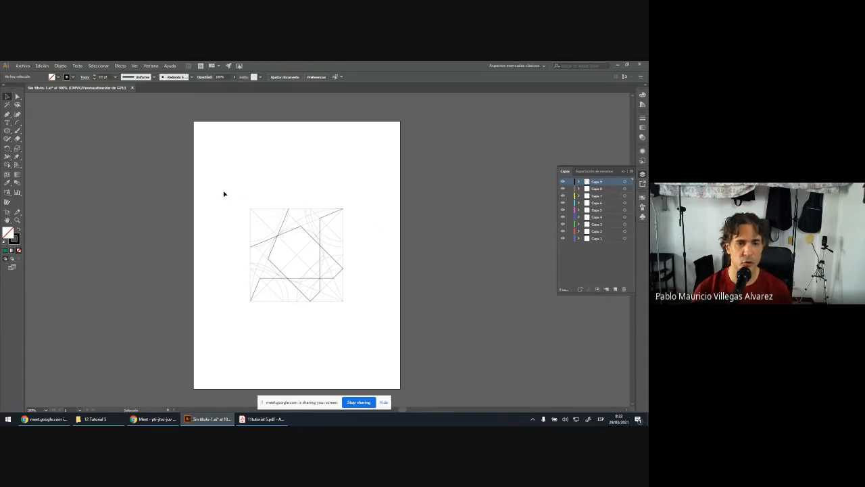
pyautogui.moveTo(223, 194); pyautogui.dragTo(376, 338)
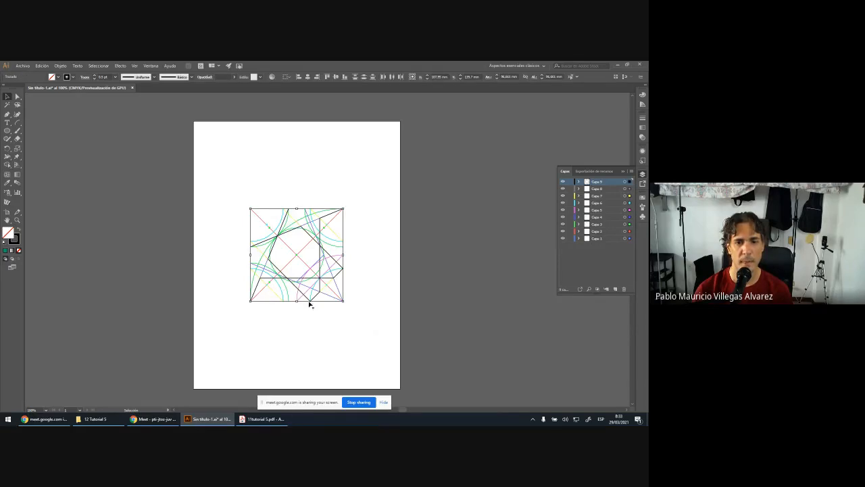
pyautogui.moveTo(298, 281); pyautogui.dragTo(245, 197)
pyautogui.click(335, 230)
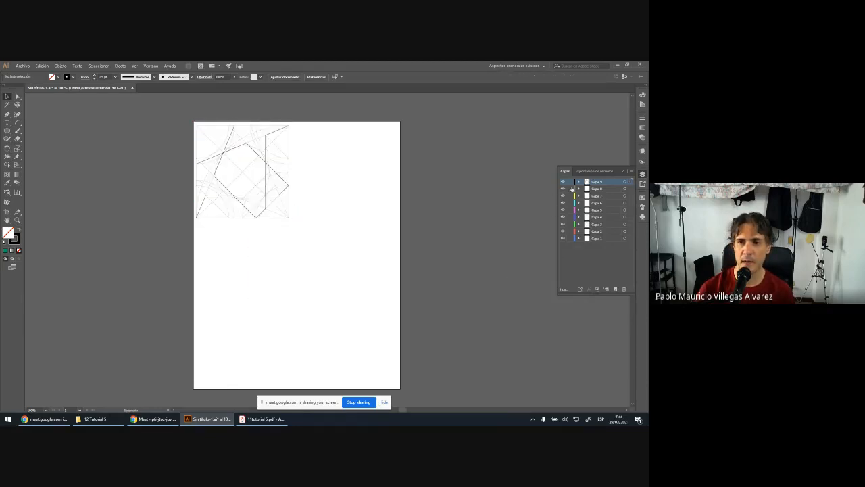
pyautogui.moveTo(571, 191); pyautogui.dragTo(569, 238)
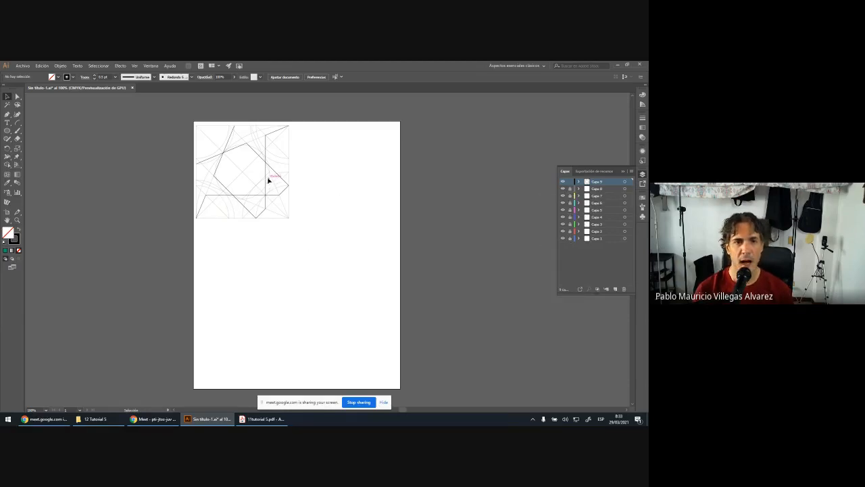
# Try to move the traced figure on Capa 9 below the construction and scale it down to about half size.
pyautogui.moveTo(305, 219); pyautogui.dragTo(168, 111)
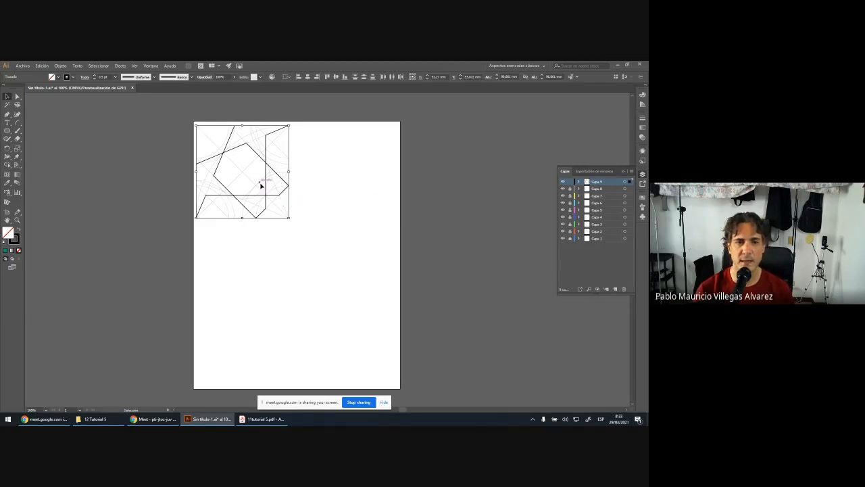
pyautogui.moveTo(267, 181); pyautogui.dragTo(269, 289)
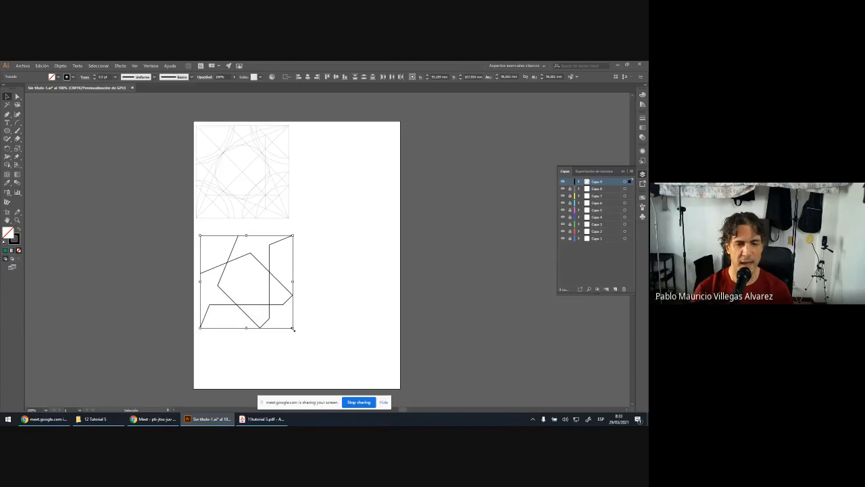
pyautogui.moveTo(294, 329); pyautogui.dragTo(248, 280)
pyautogui.click(270, 299)
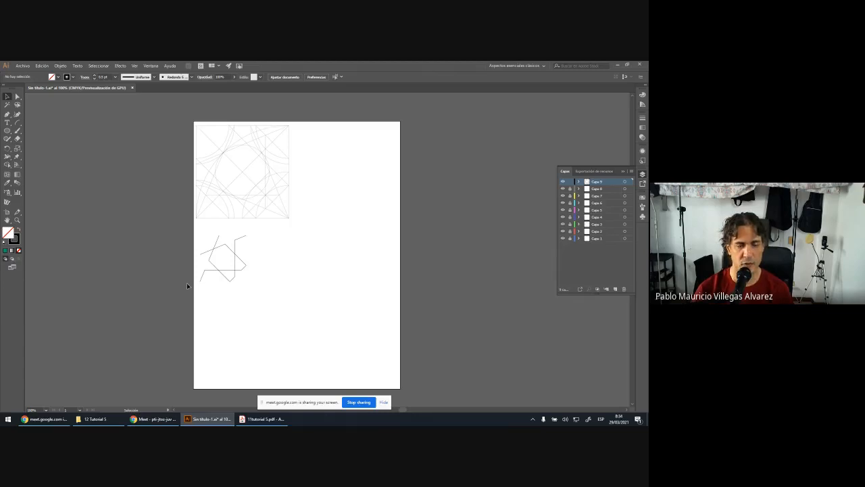
# Undo the scaling and the move of the traced figure, and deselect it.
pyautogui.scroll(3, 186, 283)
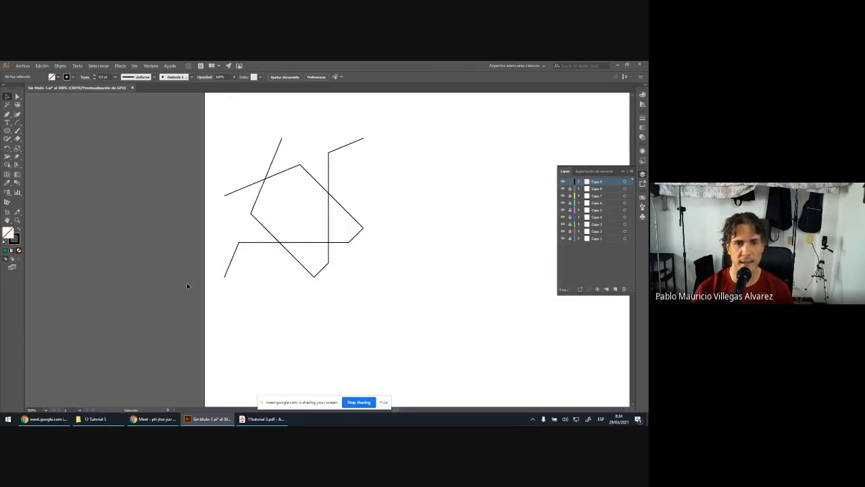
pyautogui.scroll(1, 186, 282)
pyautogui.moveTo(425, 182); pyautogui.dragTo(302, 186)
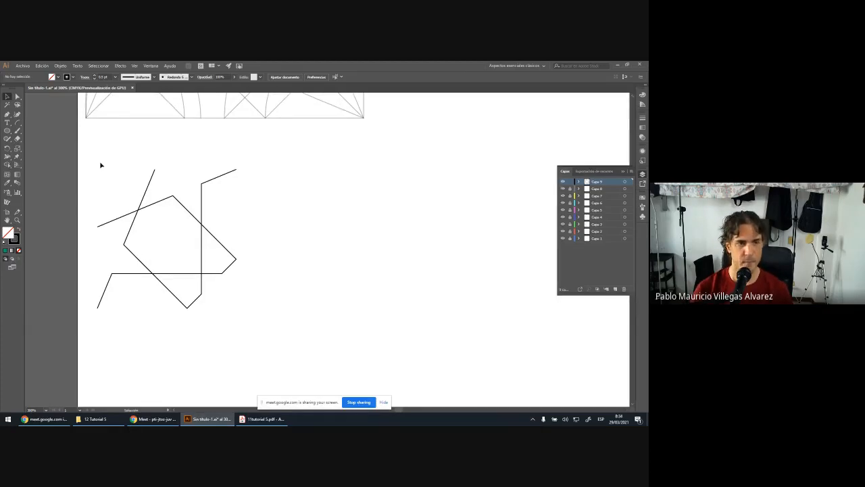
pyautogui.scroll(-1, 100, 164)
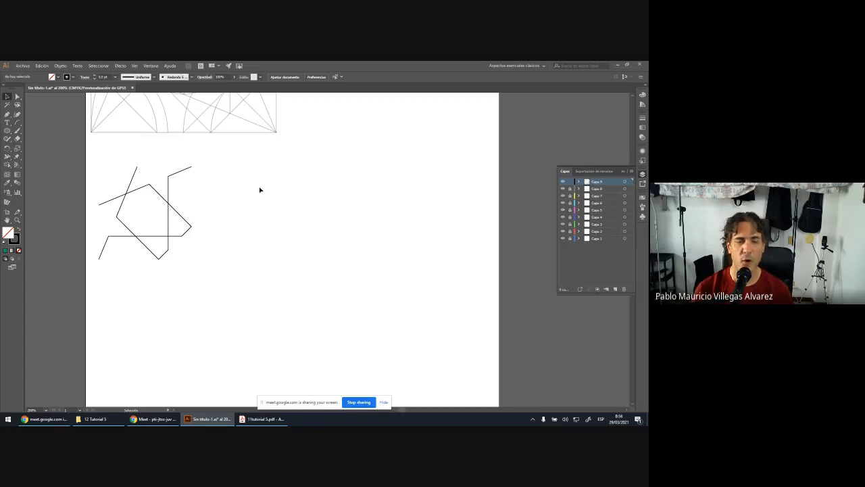
pyautogui.scroll(5, 220, 195)
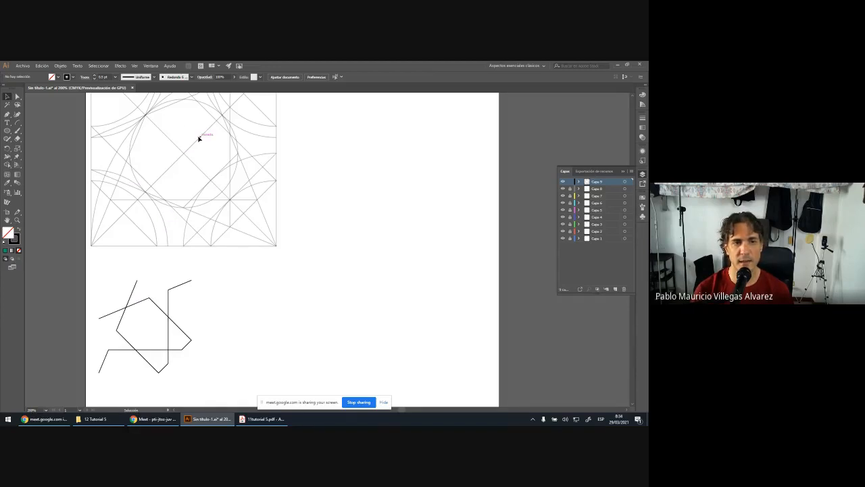
pyautogui.scroll(1, 281, 217)
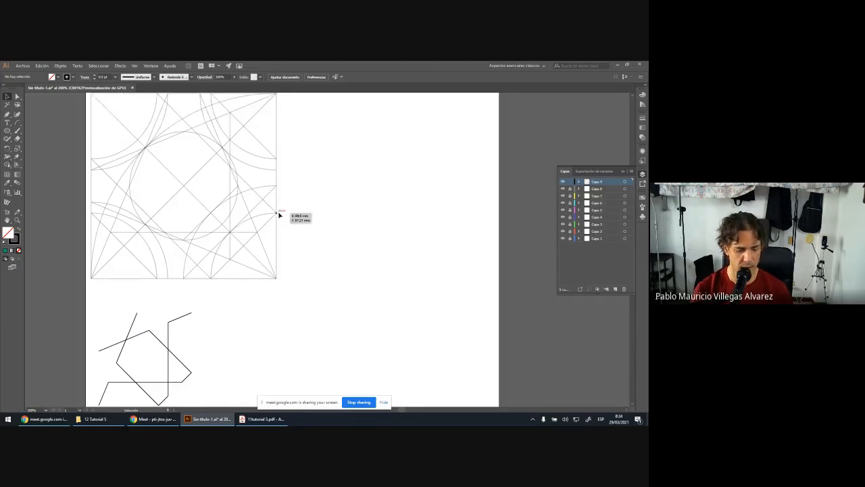
pyautogui.scroll(-1, 282, 216)
pyautogui.scroll(-1, 348, 224)
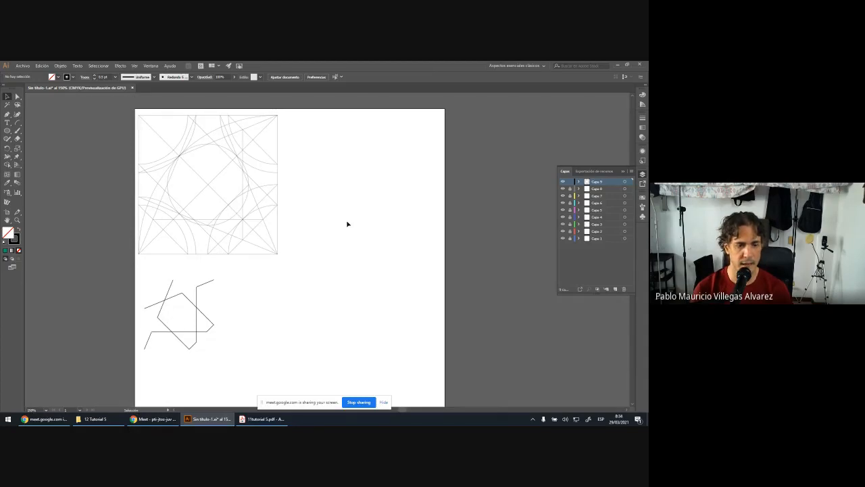
pyautogui.hotkey('ctrl', 'z')
pyautogui.hotkey('ctrl', 'z')
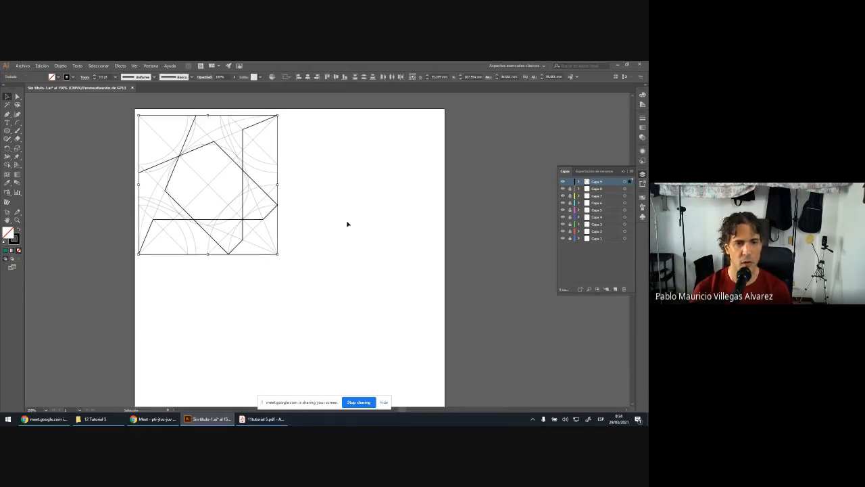
pyautogui.click(344, 219)
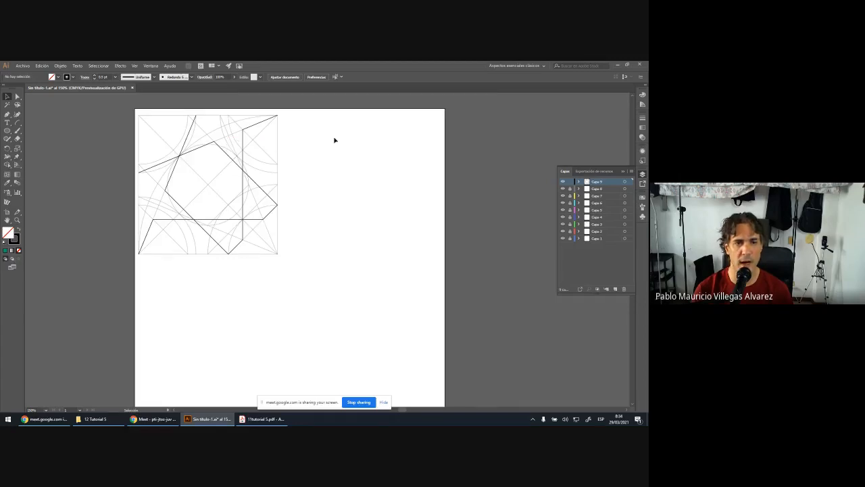
# Copy the traced figure's paths on Capa 9 and lock that layer.
pyautogui.scroll(-2, 334, 140)
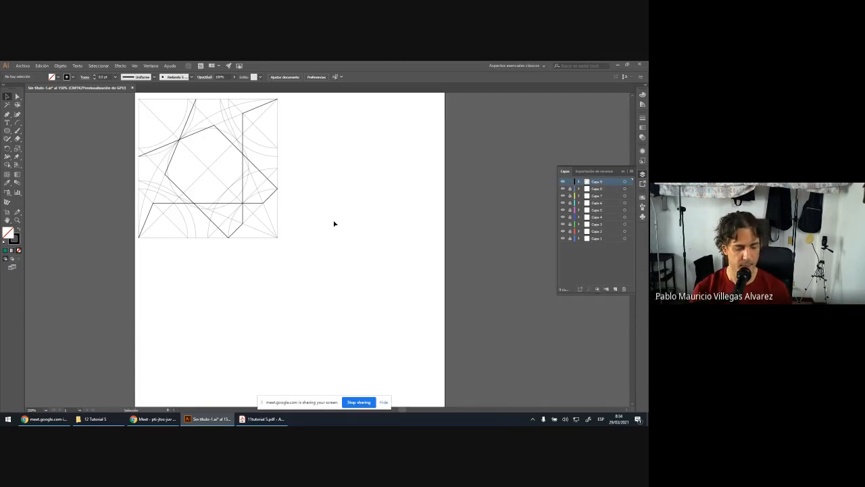
pyautogui.hotkey('ctrl', 'a')
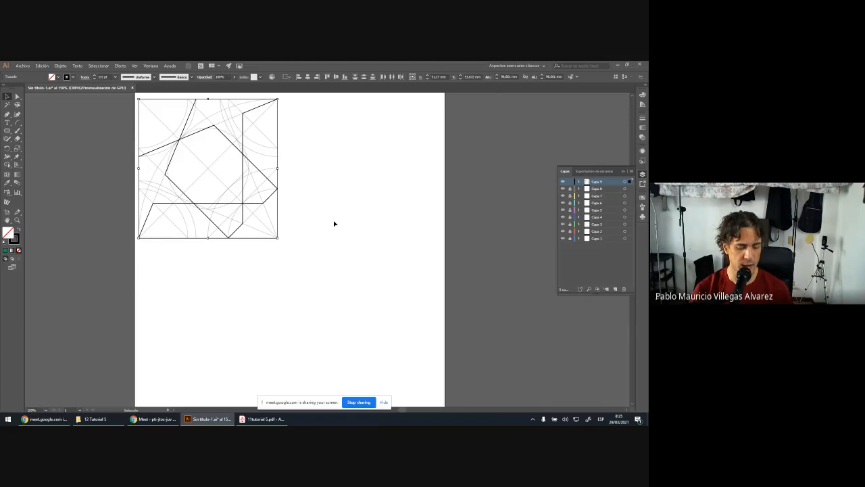
pyautogui.press('a')
pyautogui.press('v')
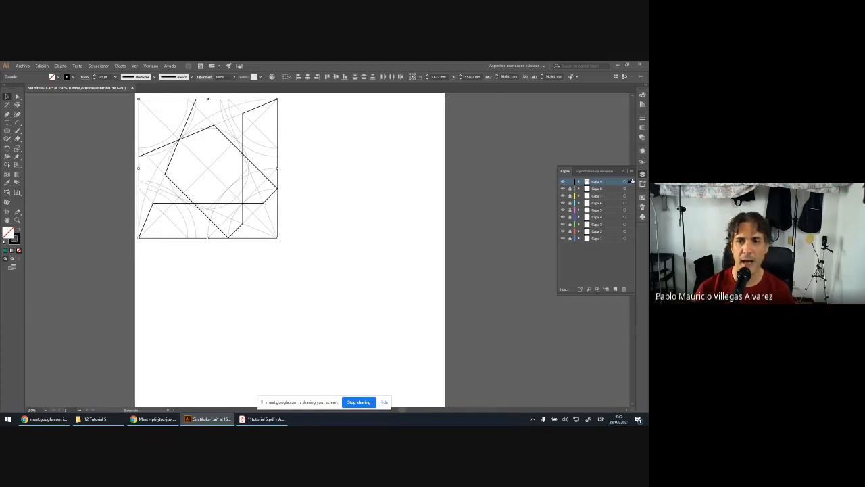
pyautogui.click(570, 184)
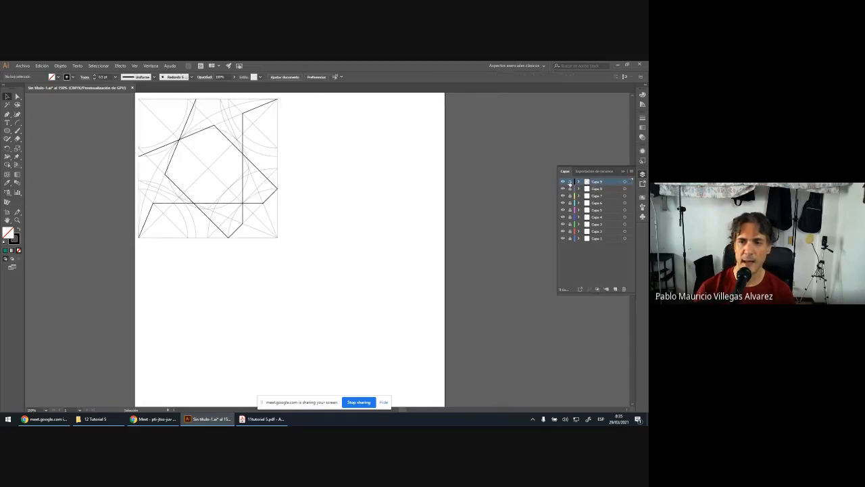
# Create a new layer above Capa 9 and paste the copied figure onto it.
pyautogui.click(615, 289)
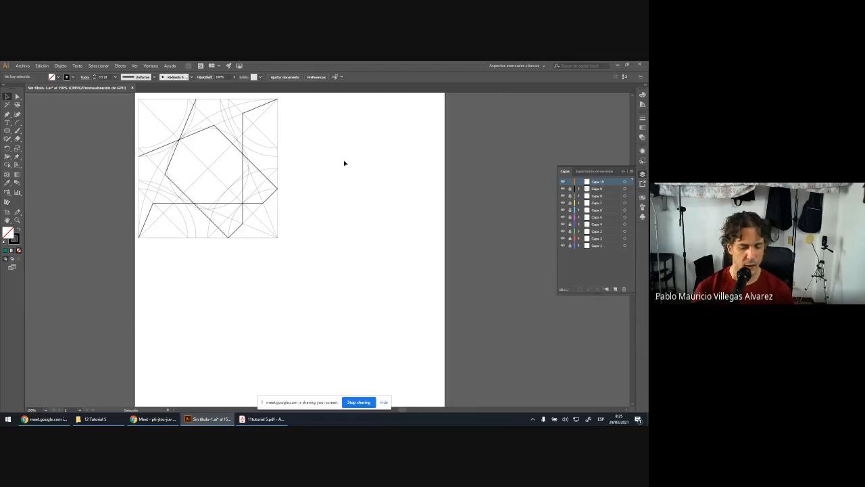
pyautogui.hotkey('ctrl', 'v')
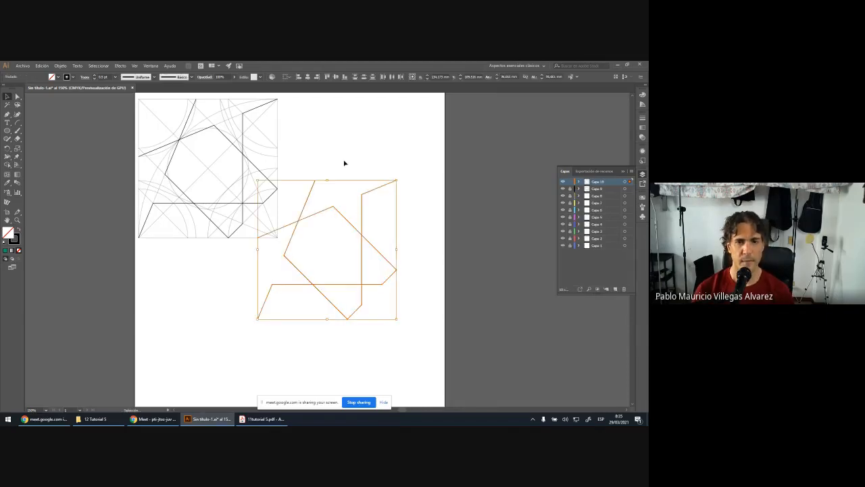
pyautogui.scroll(-1, 405, 140)
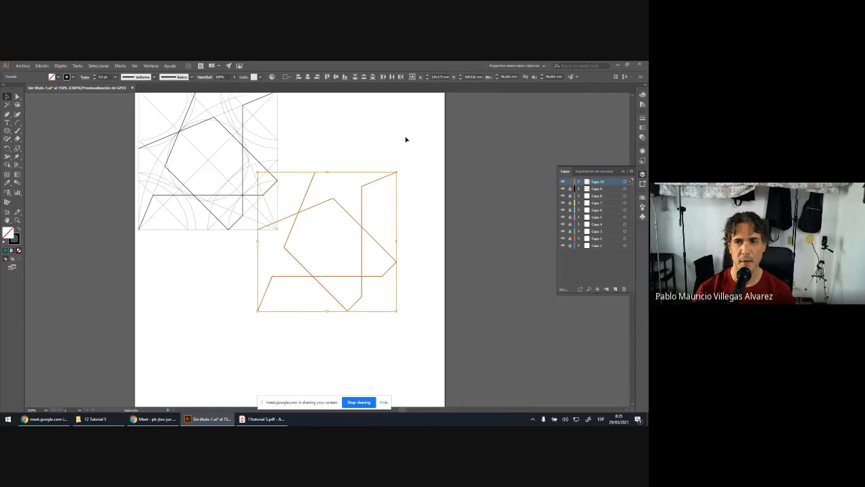
pyautogui.scroll(-3, 545, 148)
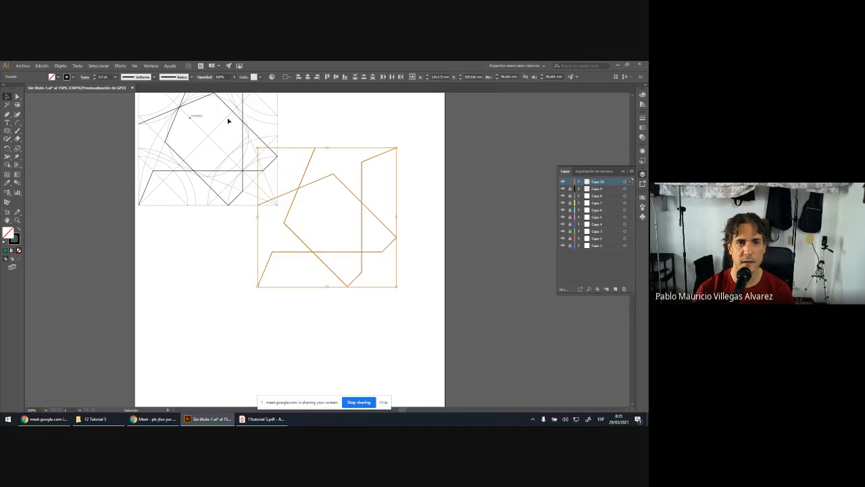
pyautogui.scroll(5, 228, 142)
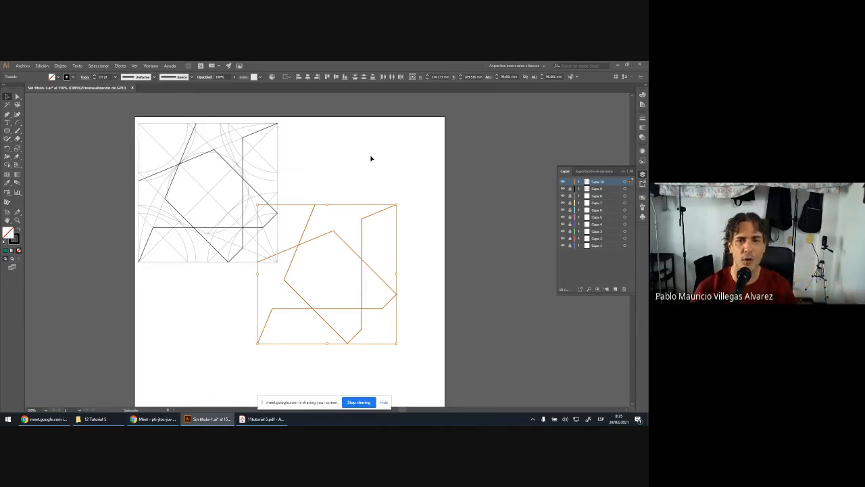
# Hide Capa 9 and show it again to compare the original tracing with its copy on Capa 10.
pyautogui.click(563, 190)
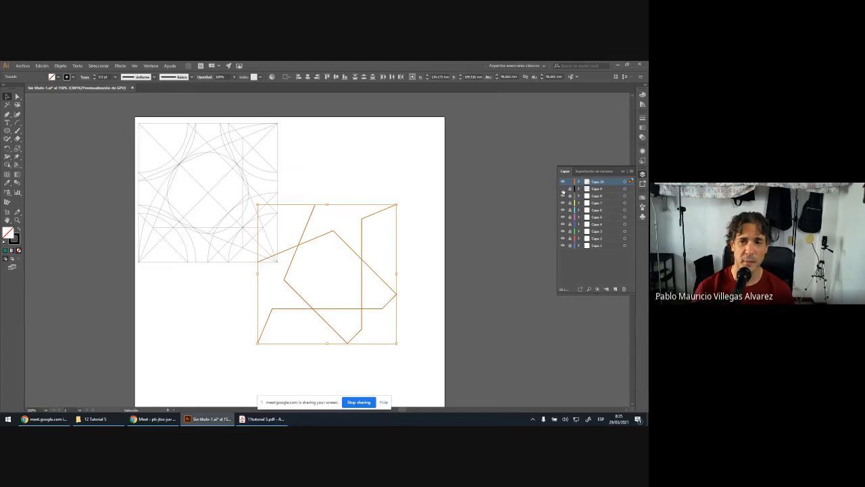
pyautogui.click(562, 190)
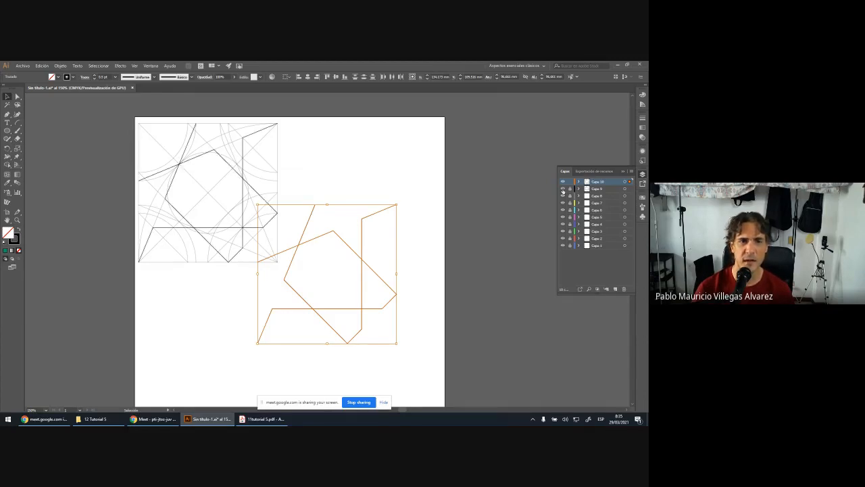
pyautogui.scroll(-2, 446, 162)
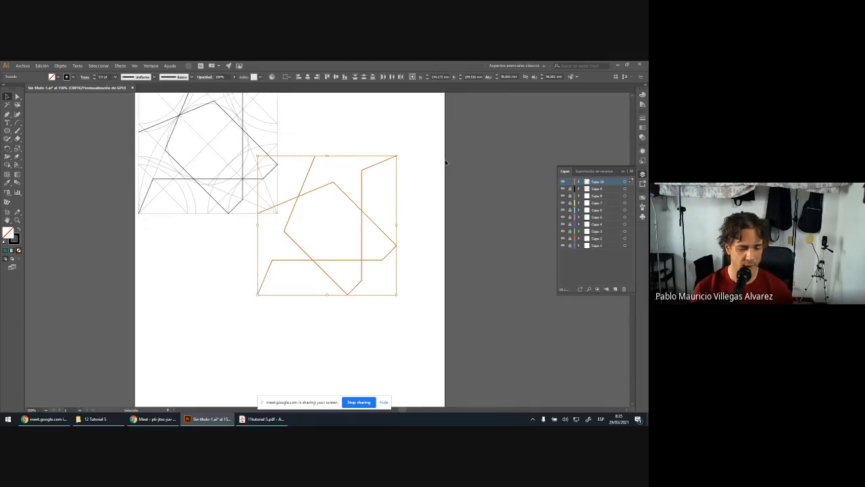
pyautogui.keyDown('alt'); pyautogui.scroll(-1, 446, 163); pyautogui.keyUp('alt')
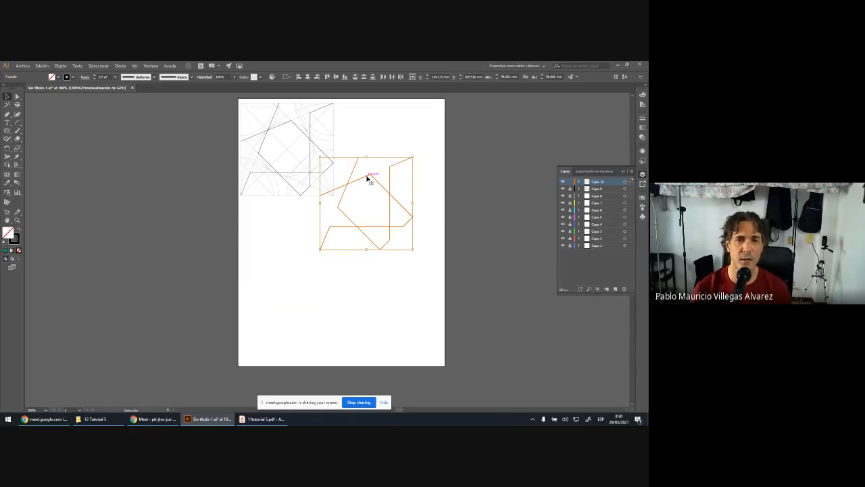
pyautogui.scroll(1, 367, 178)
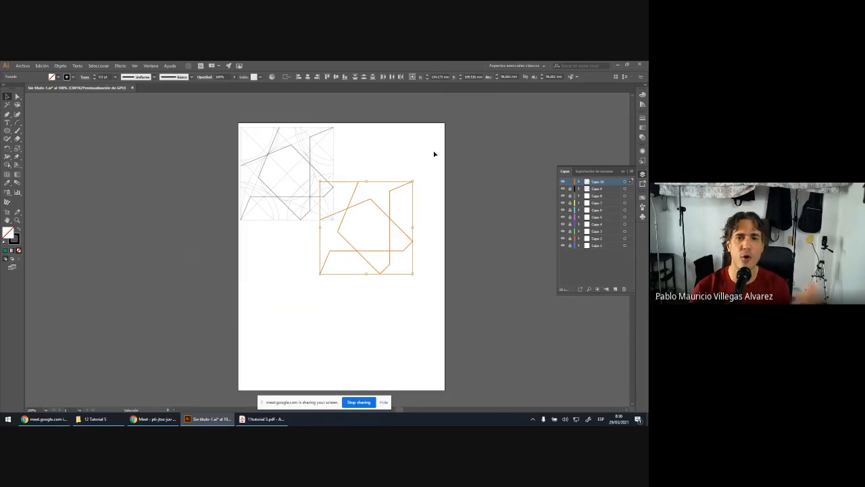
# Add a second letter-size (Carta) artboard beside the existing one, and deselect the figure.
pyautogui.press('space')
pyautogui.moveTo(435, 154); pyautogui.dragTo(385, 142)
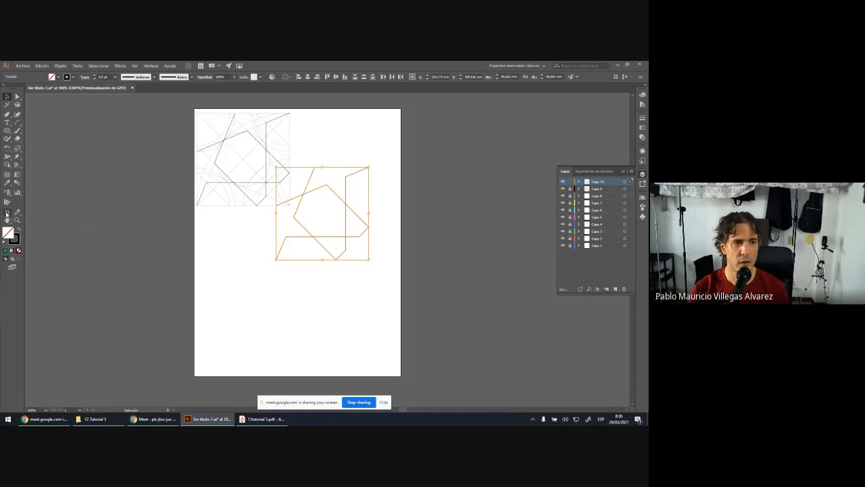
pyautogui.click(6, 214)
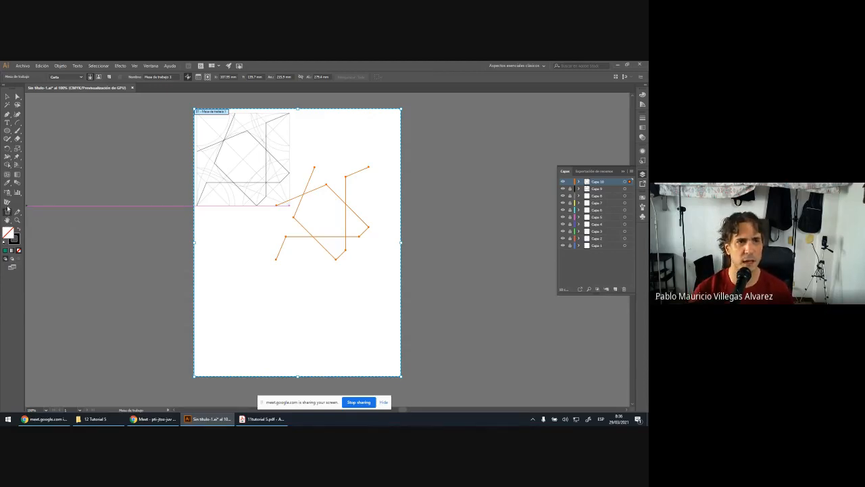
pyautogui.click(109, 78)
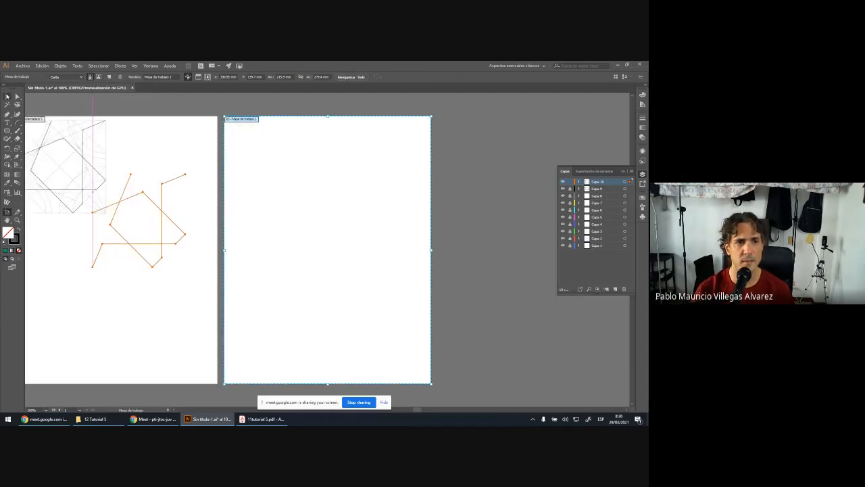
pyautogui.click(6, 95)
pyautogui.click(117, 350)
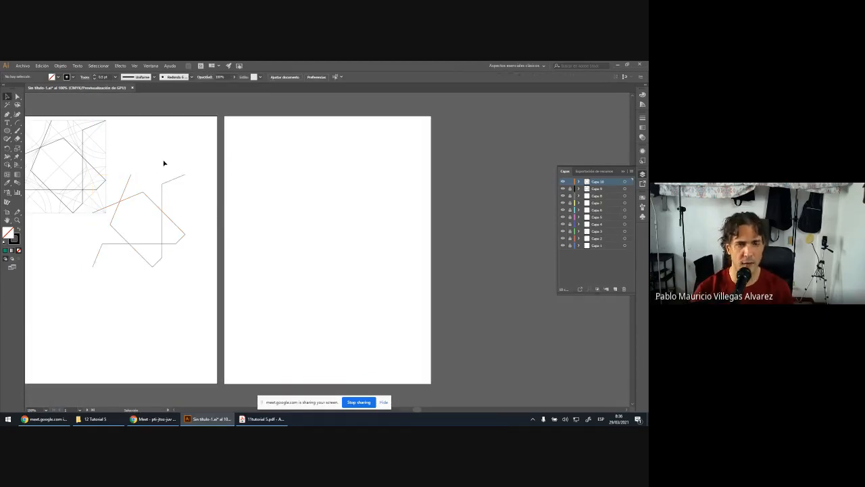
# Move the copied figure from the first artboard onto the upper part of the new artboard, and deselect it.
pyautogui.moveTo(163, 160); pyautogui.dragTo(169, 158)
pyautogui.moveTo(232, 157); pyautogui.dragTo(234, 155)
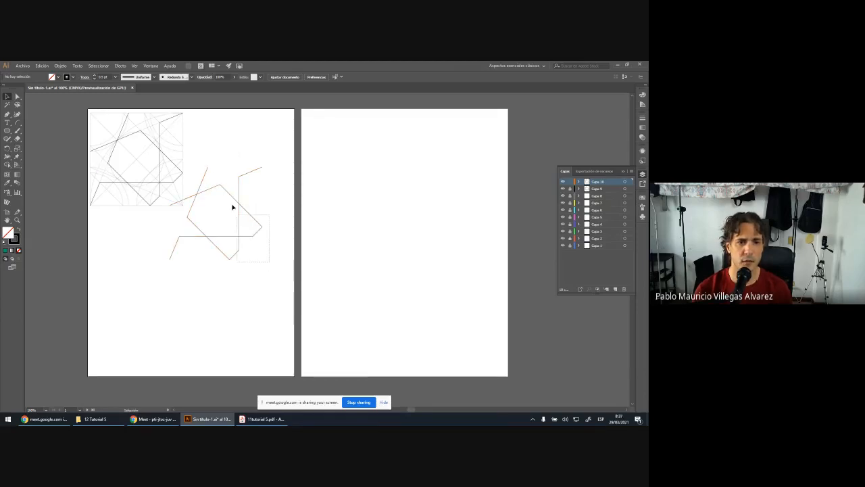
pyautogui.click(207, 187)
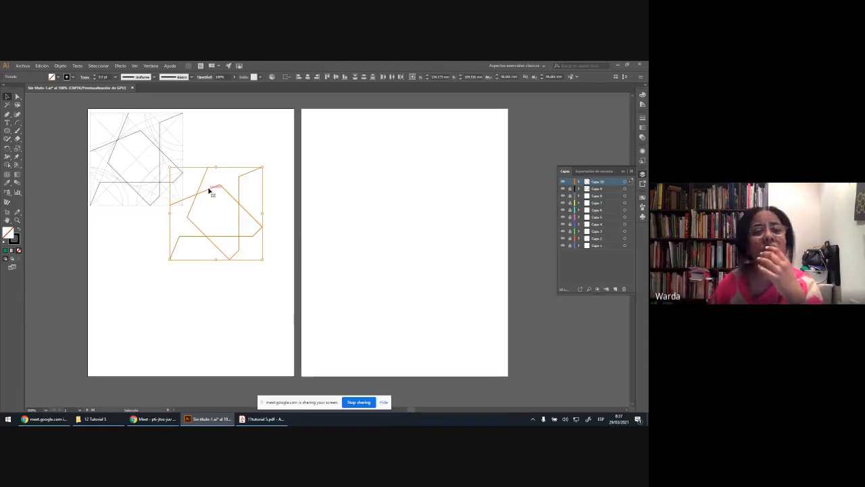
pyautogui.moveTo(208, 190); pyautogui.dragTo(355, 144)
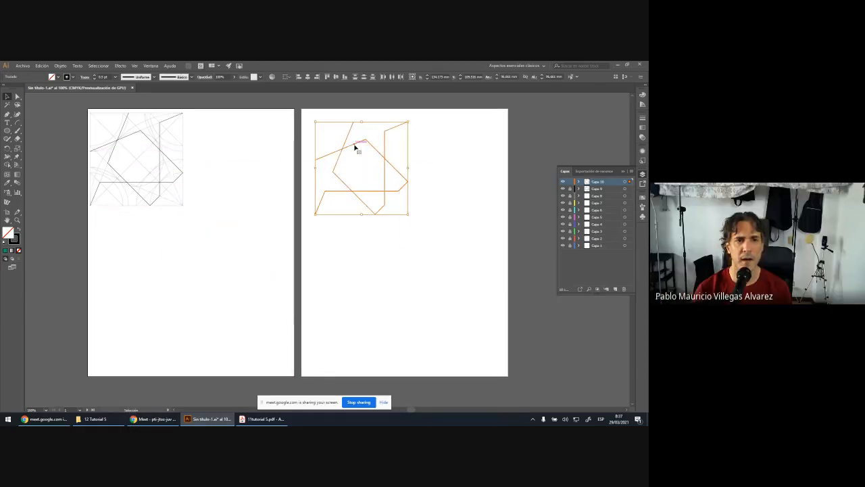
pyautogui.click(375, 249)
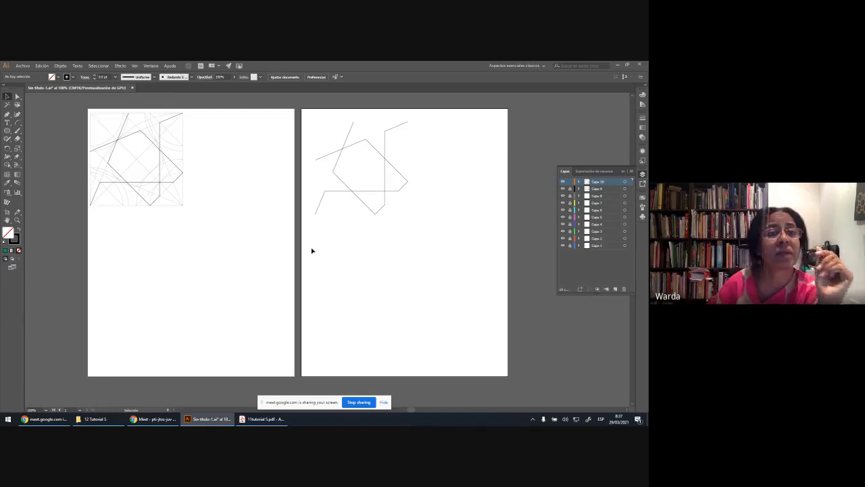
pyautogui.click(7, 215)
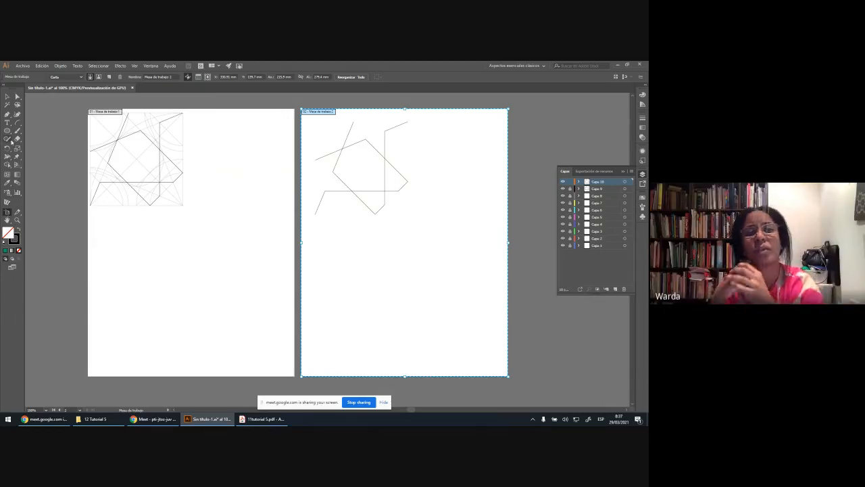
pyautogui.click(7, 98)
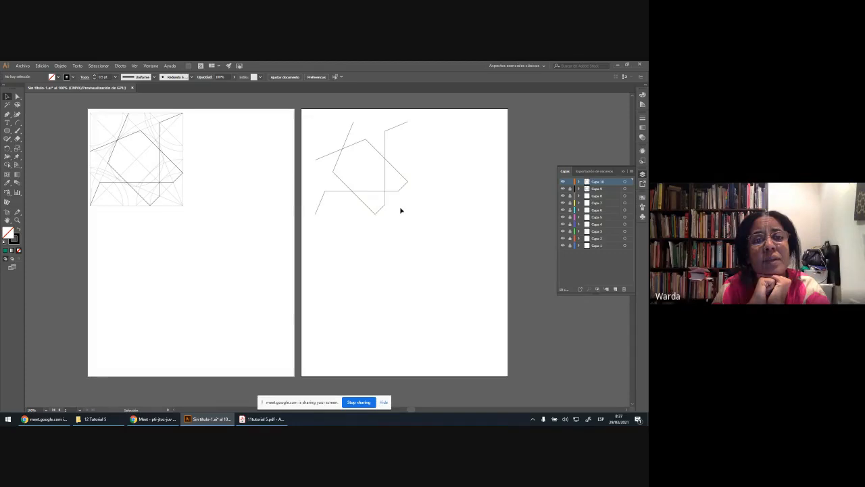
# Scale the figure on the second artboard down proportionally to about 53 mm wide, and deselect it.
pyautogui.moveTo(428, 217)
pyautogui.mouseDown()
pyautogui.moveTo(359, 174)
pyautogui.moveTo(302, 117)
pyautogui.mouseUp()
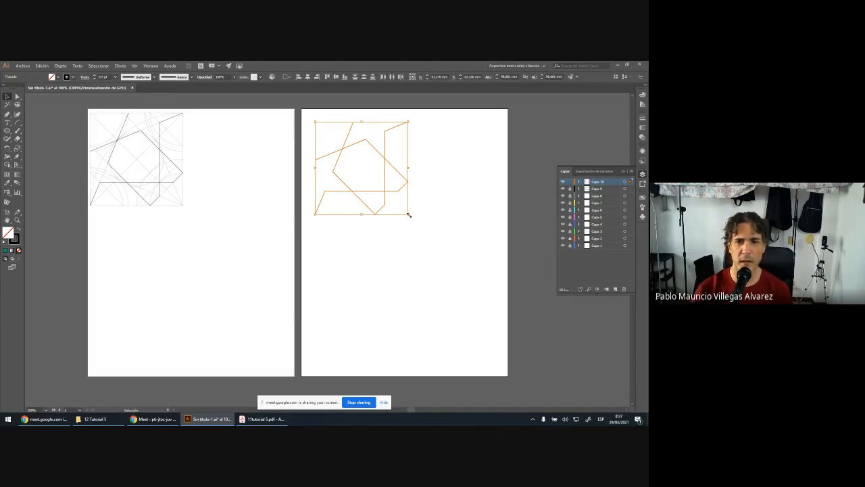
pyautogui.moveTo(407, 215); pyautogui.dragTo(374, 173)
pyautogui.click(417, 184)
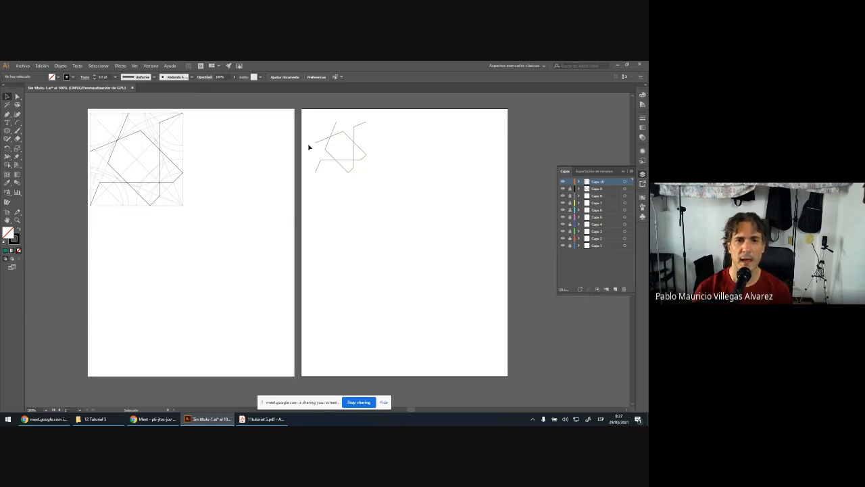
# Reflect a copy of the figure across a vertical axis through its upper-right endpoint using the Reflect tool.
pyautogui.scroll(1, 364, 145)
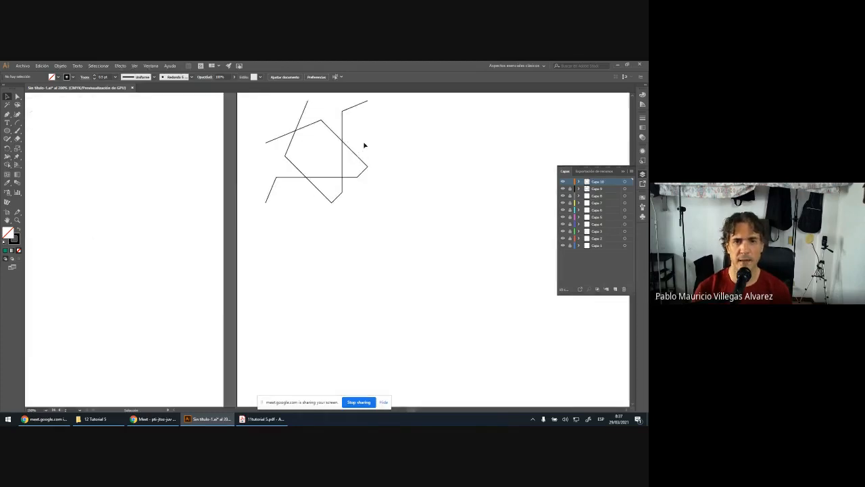
pyautogui.scroll(2, 364, 145)
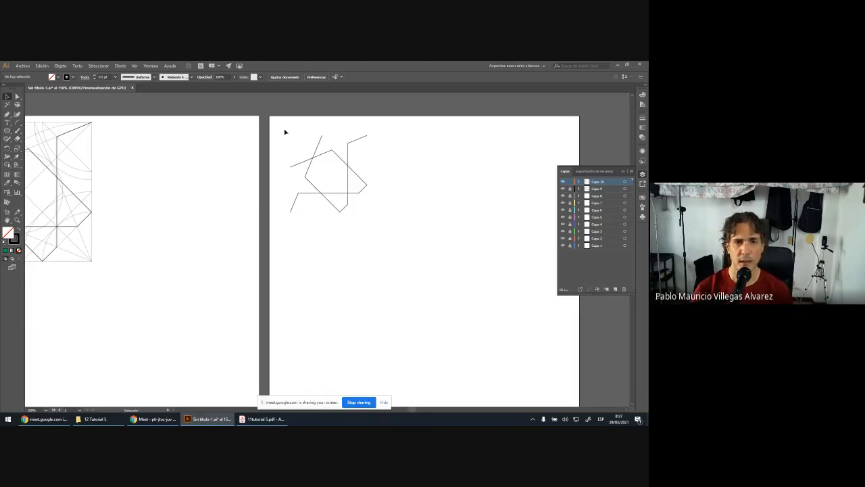
pyautogui.moveTo(284, 132)
pyautogui.mouseDown()
pyautogui.moveTo(294, 152)
pyautogui.moveTo(385, 227)
pyautogui.mouseUp()
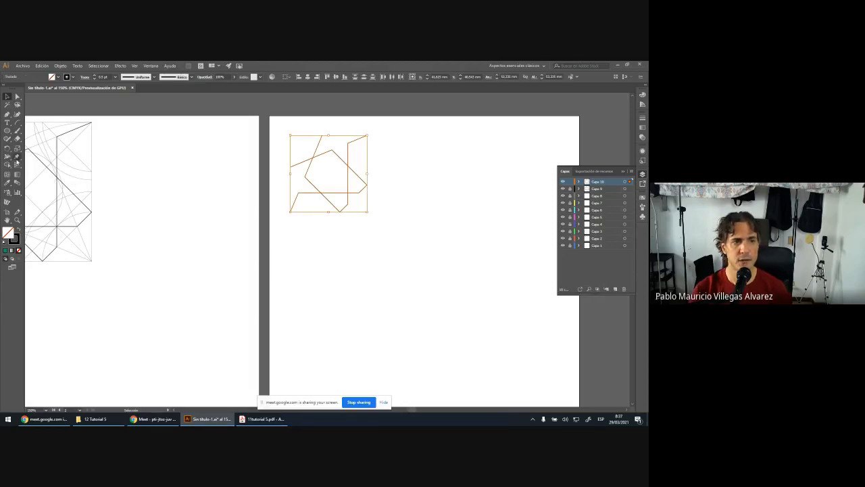
pyautogui.click(8, 150)
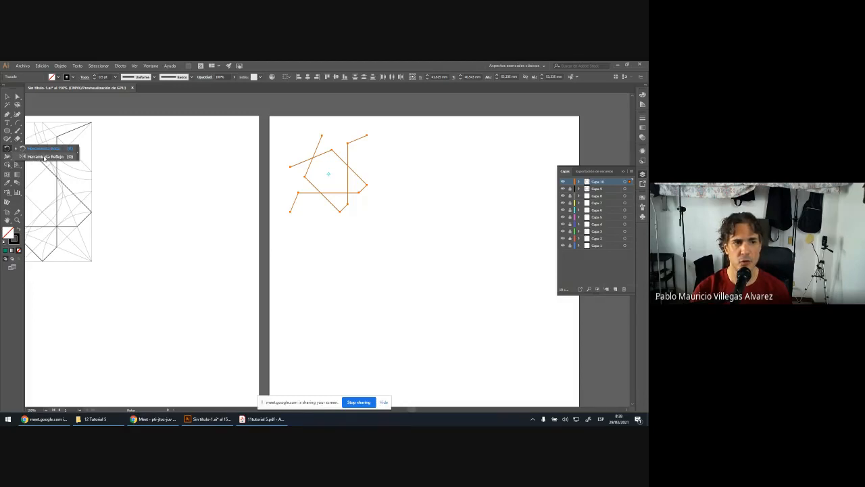
pyautogui.click(44, 157)
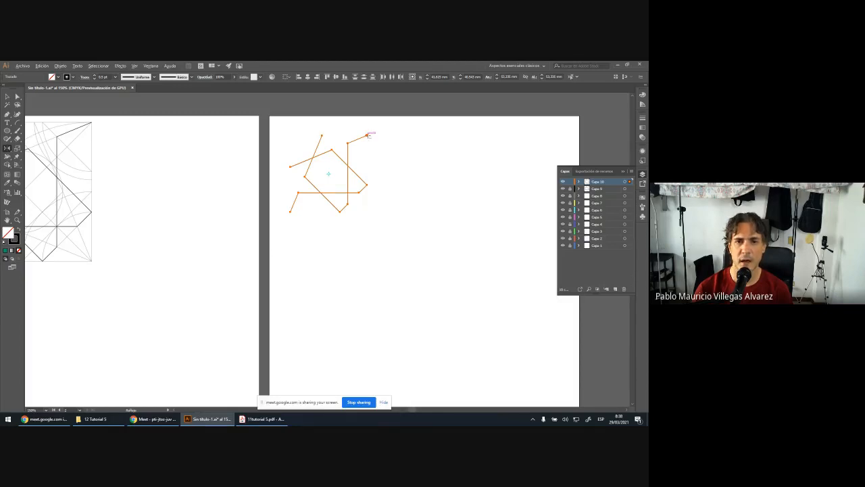
pyautogui.keyDown('alt'); pyautogui.click(368, 135); pyautogui.keyUp('alt')
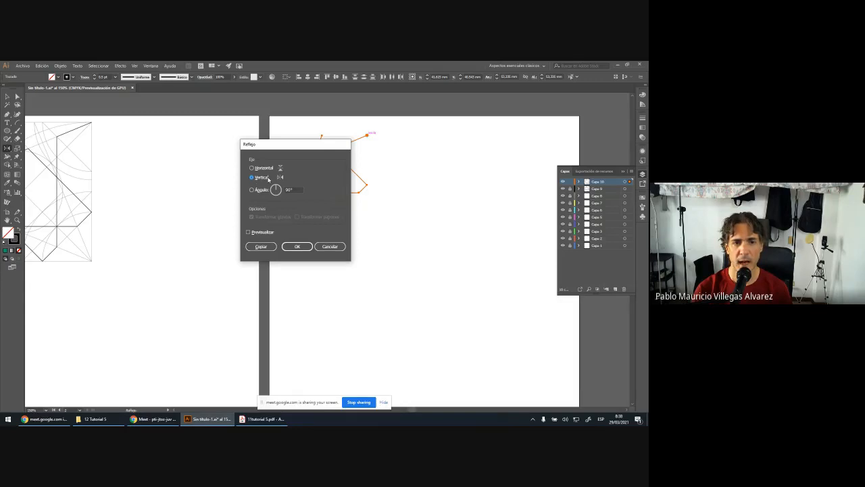
pyautogui.click(260, 247)
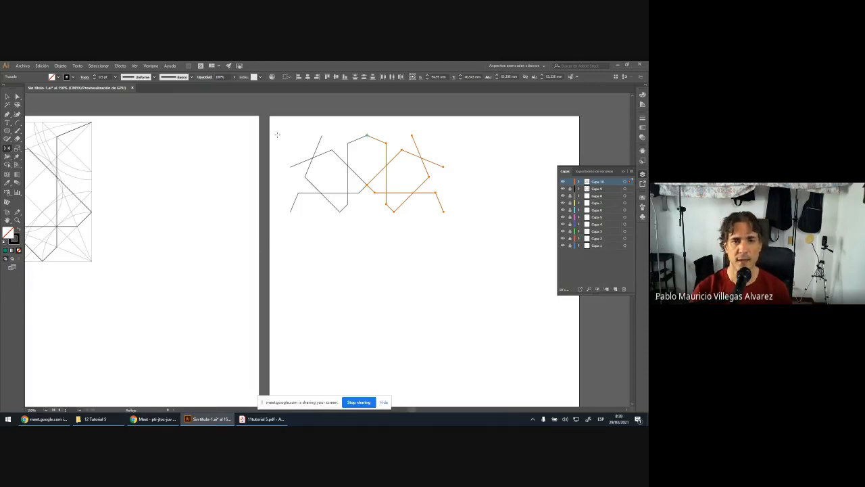
pyautogui.press('v')
pyautogui.click(335, 263)
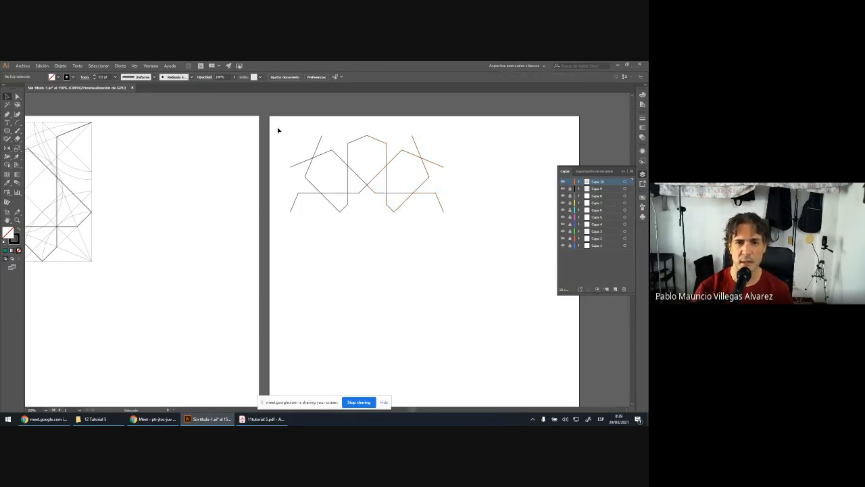
# Reflect a copy of both mirrored halves across a horizontal axis through their lowest vertex to complete the eight-petal rosette.
pyautogui.moveTo(277, 129)
pyautogui.mouseDown()
pyautogui.moveTo(399, 211)
pyautogui.moveTo(458, 229)
pyautogui.mouseUp()
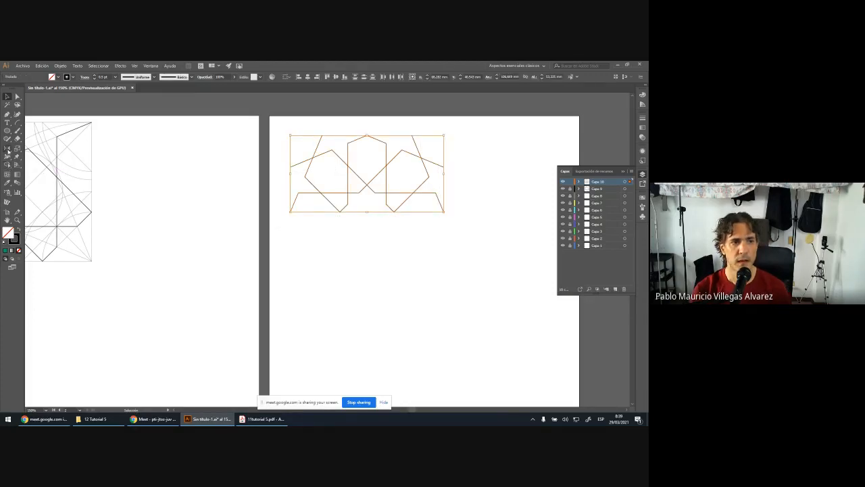
pyautogui.click(8, 148)
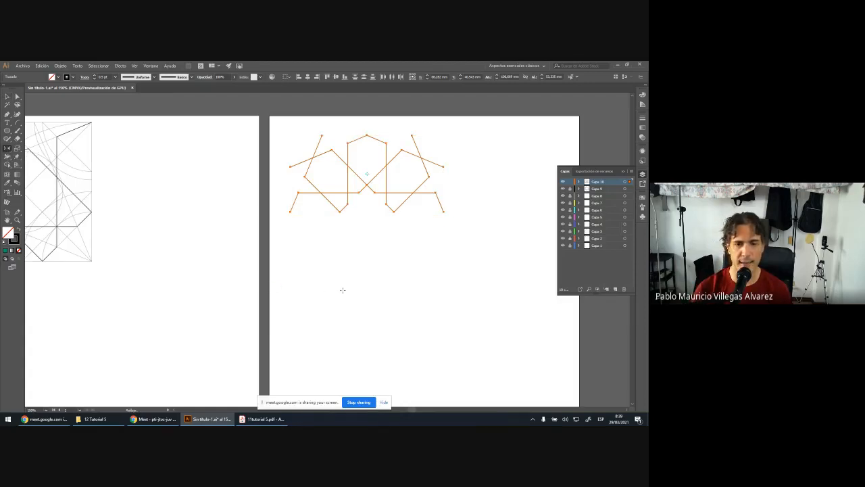
pyautogui.keyDown('alt'); pyautogui.click(340, 211); pyautogui.keyUp('alt')
pyautogui.moveTo(303, 145); pyautogui.dragTo(226, 128)
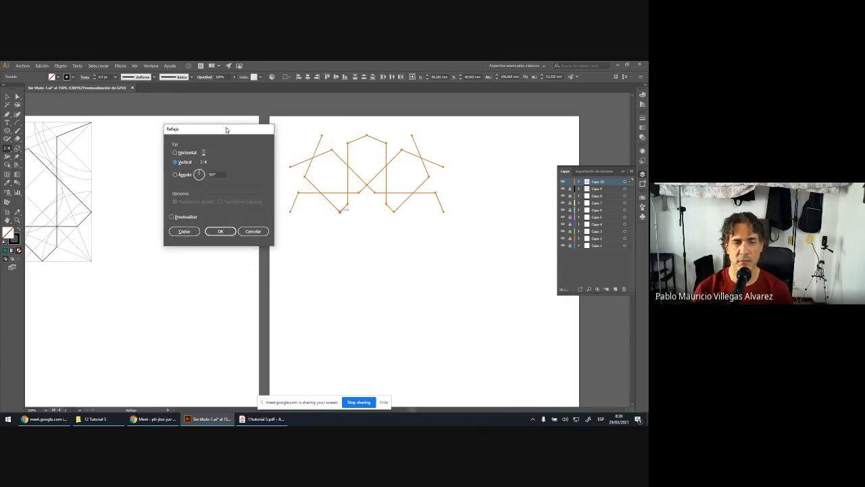
pyautogui.click(175, 153)
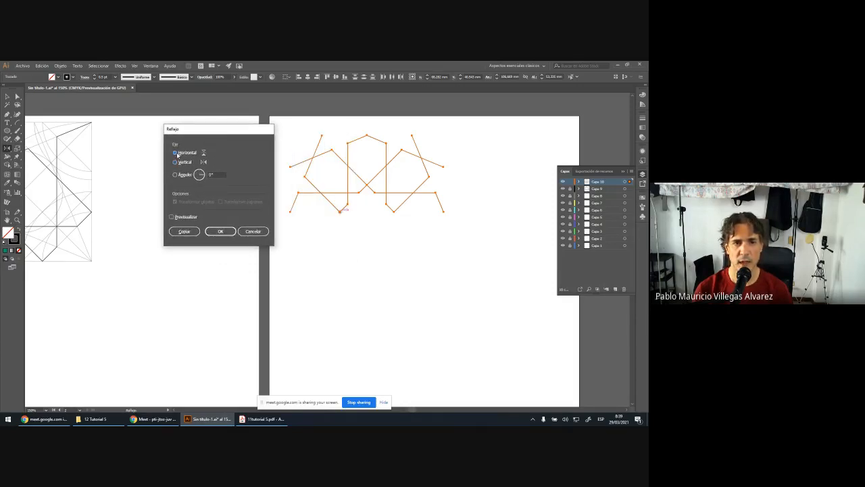
pyautogui.click(181, 232)
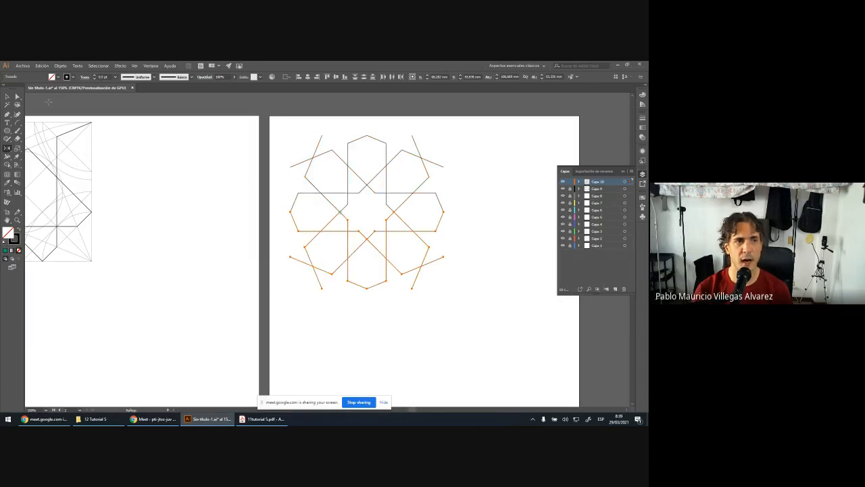
pyautogui.click(6, 96)
pyautogui.click(288, 131)
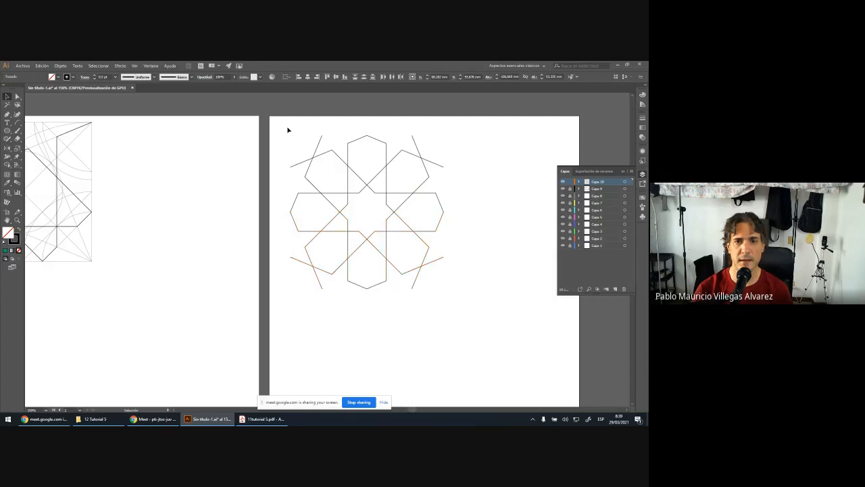
# Select the whole rosette and scale it down proportionally to about 67 mm wide.
pyautogui.scroll(-1, 288, 130)
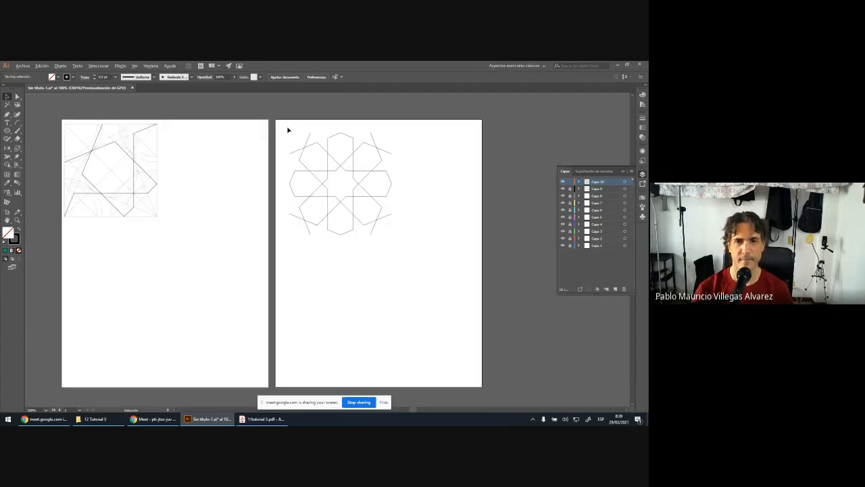
pyautogui.scroll(1, 288, 130)
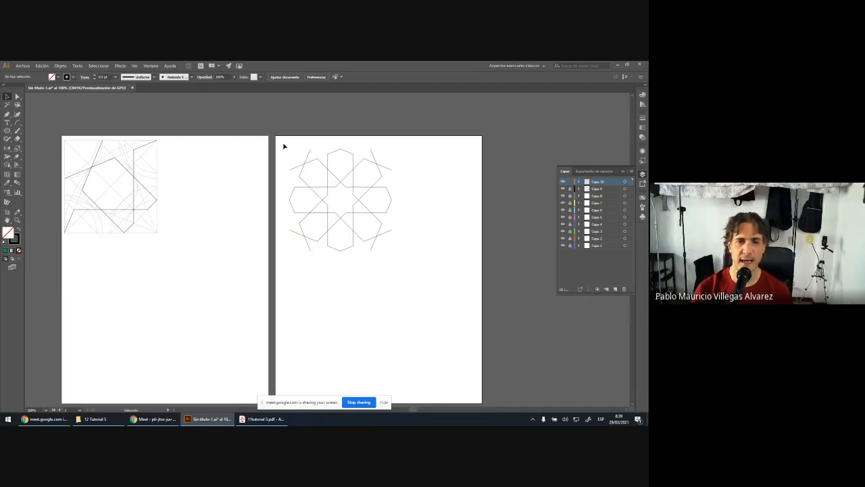
pyautogui.moveTo(283, 146); pyautogui.dragTo(408, 269)
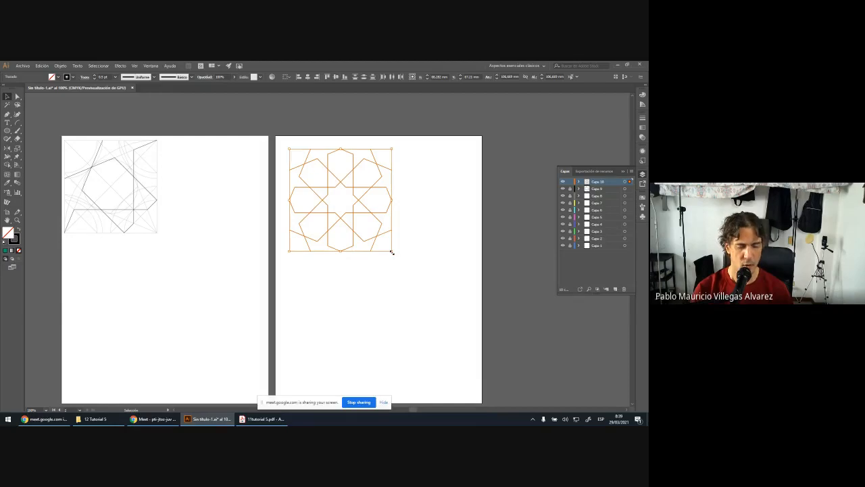
pyautogui.moveTo(391, 251); pyautogui.dragTo(352, 212)
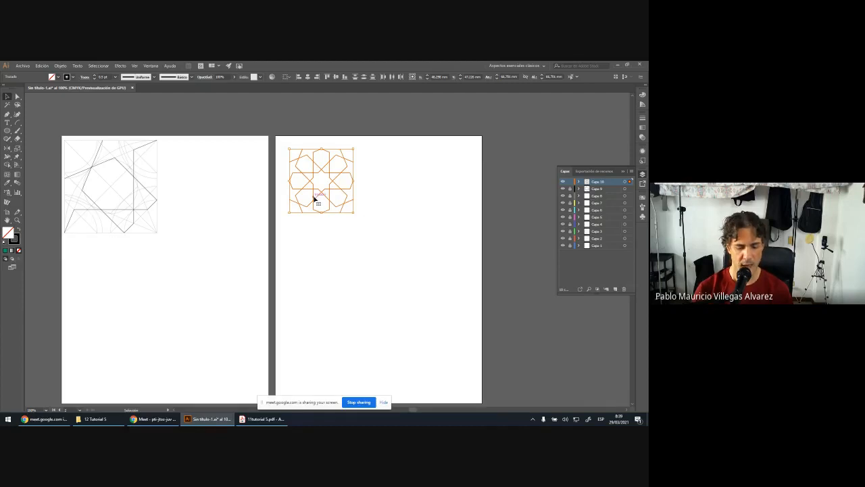
# Duplicate the rosette twice to its right, edge to edge, to form a horizontal row of three.
pyautogui.scroll(1, 335, 195)
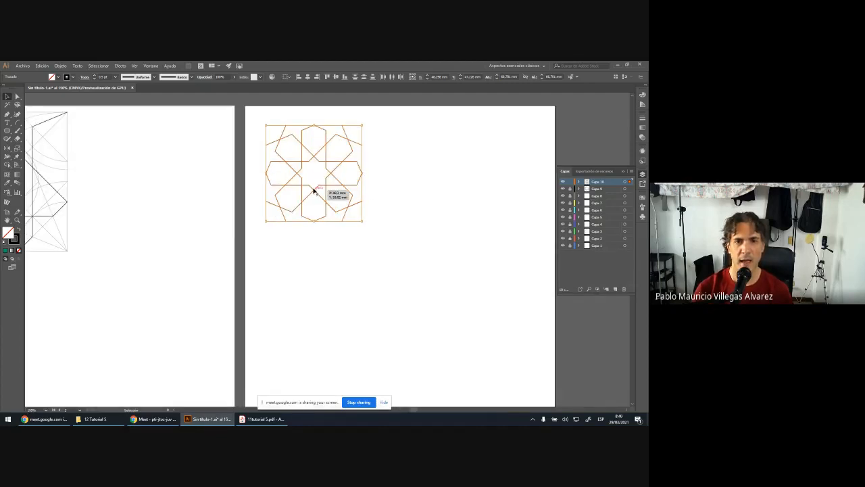
pyautogui.moveTo(317, 191); pyautogui.dragTo(410, 195)
pyautogui.press('alt')
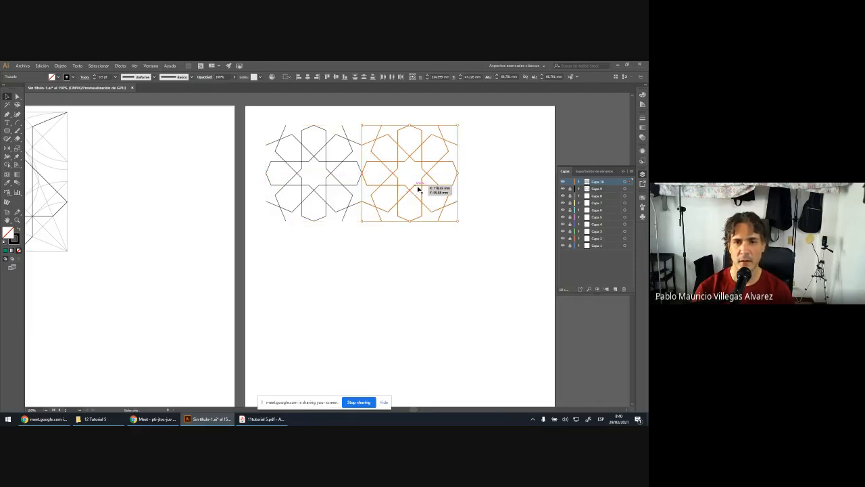
pyautogui.moveTo(418, 188); pyautogui.dragTo(512, 190)
pyautogui.moveTo(513, 190); pyautogui.dragTo(511, 190)
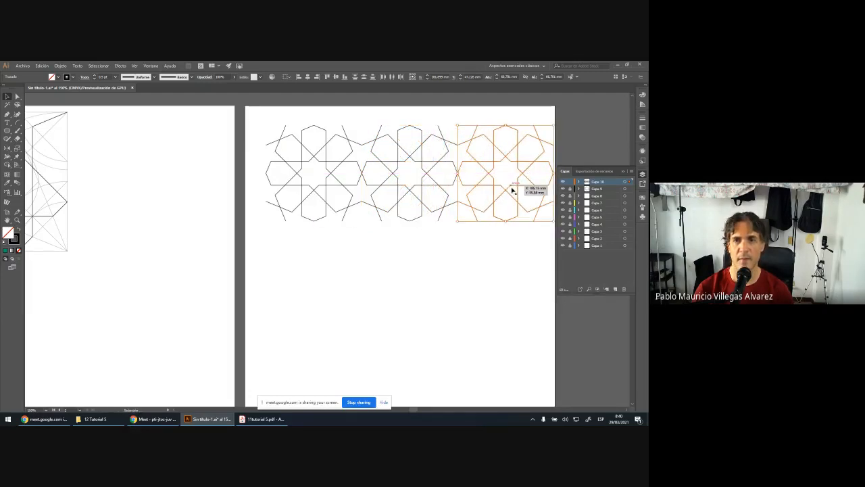
# Select the entire row of three rosettes and shift it left to centre it horizontally on the second artboard.
pyautogui.click(435, 249)
pyautogui.moveTo(260, 118); pyautogui.dragTo(560, 255)
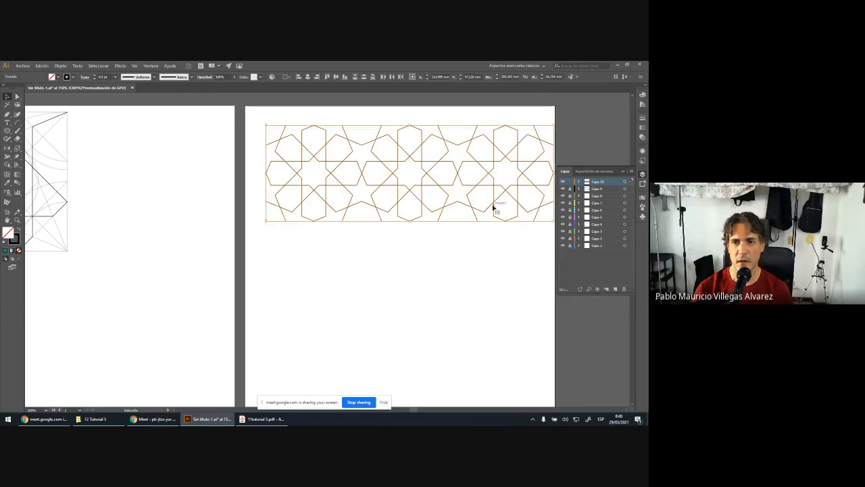
pyautogui.moveTo(496, 187); pyautogui.dragTo(481, 187)
pyautogui.scroll(-1, 473, 172)
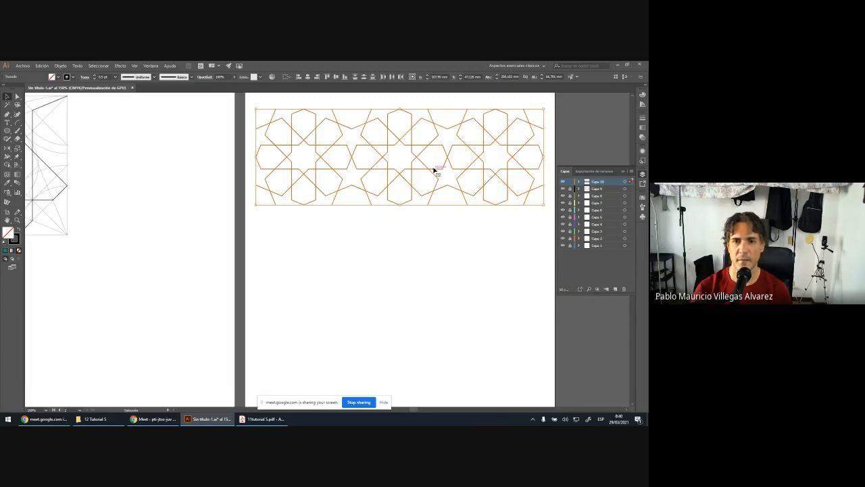
# Duplicate the row of three rosettes twice downward, edge to edge, to form a three-by-three grid on the second artboard.
pyautogui.moveTo(435, 171); pyautogui.dragTo(427, 269)
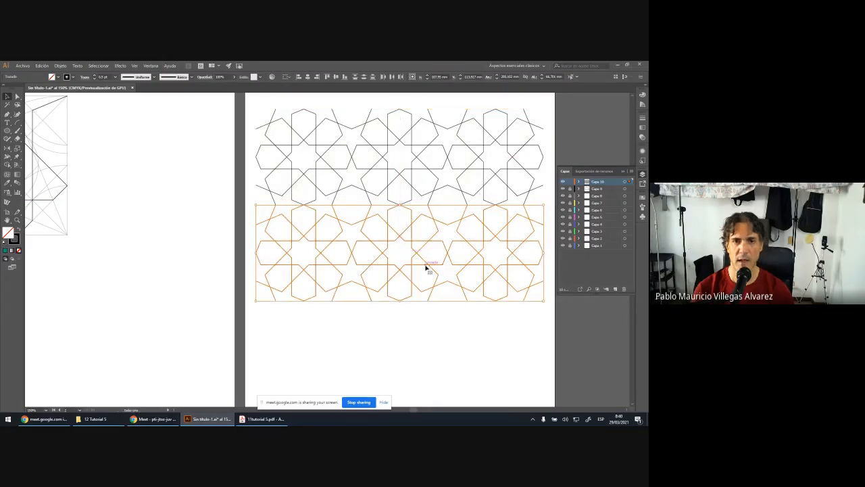
pyautogui.scroll(-3, 426, 268)
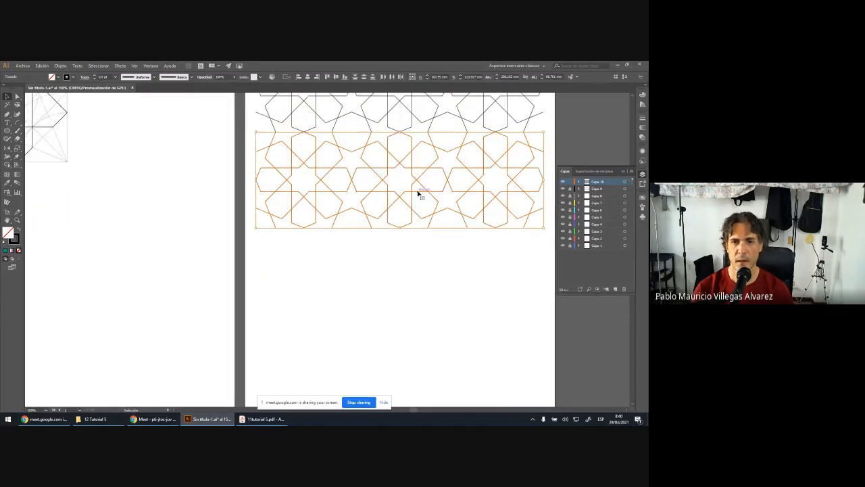
pyautogui.moveTo(418, 194); pyautogui.dragTo(418, 292)
pyautogui.click(418, 350)
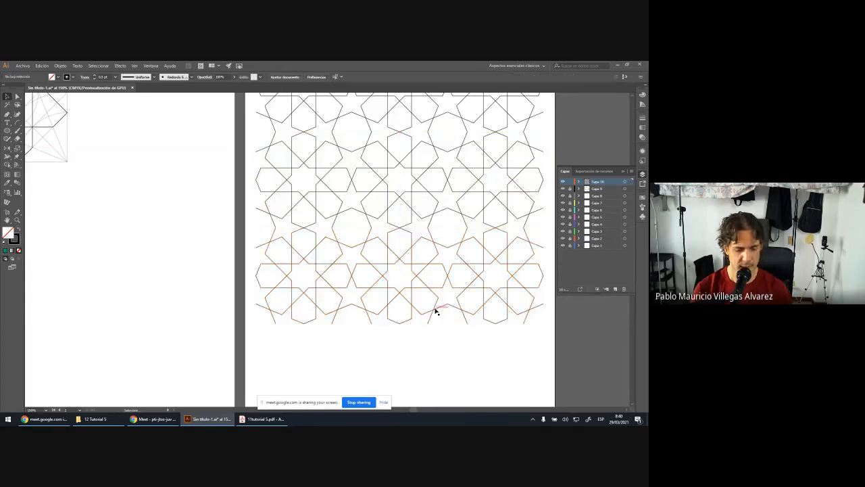
# Select the entire rosette grid on the second artboard and set its stroke weight to 7 pt.
pyautogui.scroll(-1, 436, 311)
pyautogui.scroll(4, 435, 310)
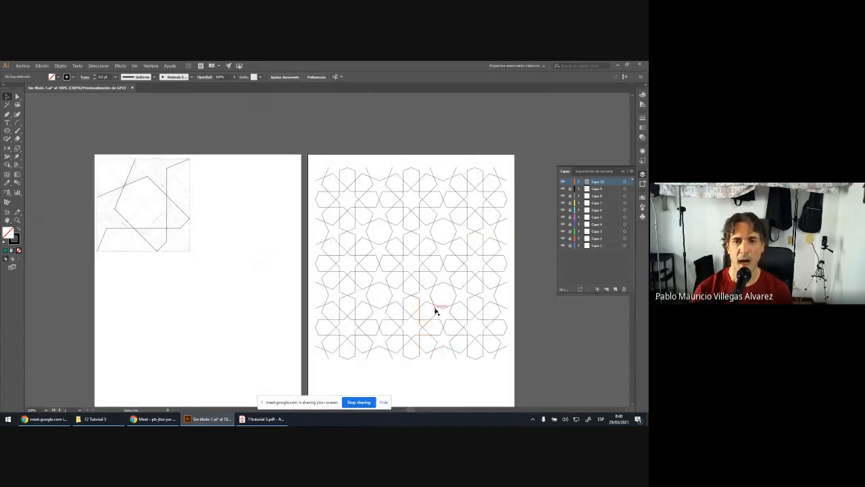
pyautogui.scroll(-3, 435, 309)
pyautogui.moveTo(312, 129); pyautogui.dragTo(518, 353)
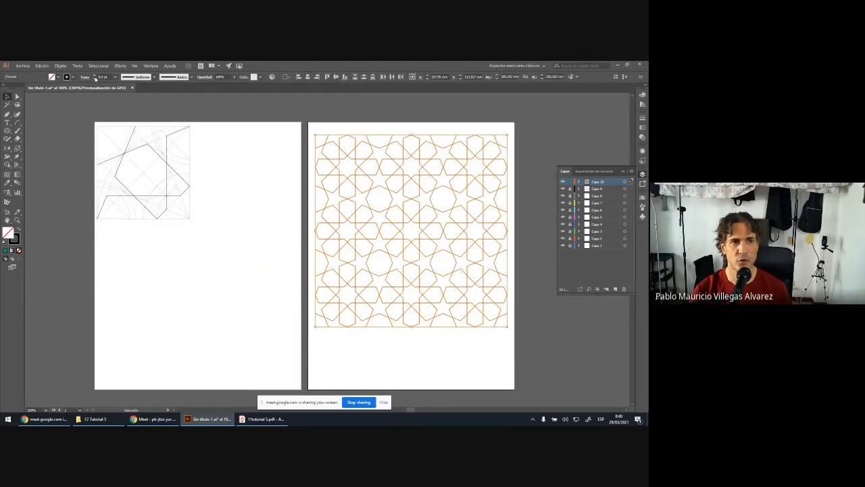
pyautogui.click(95, 76)
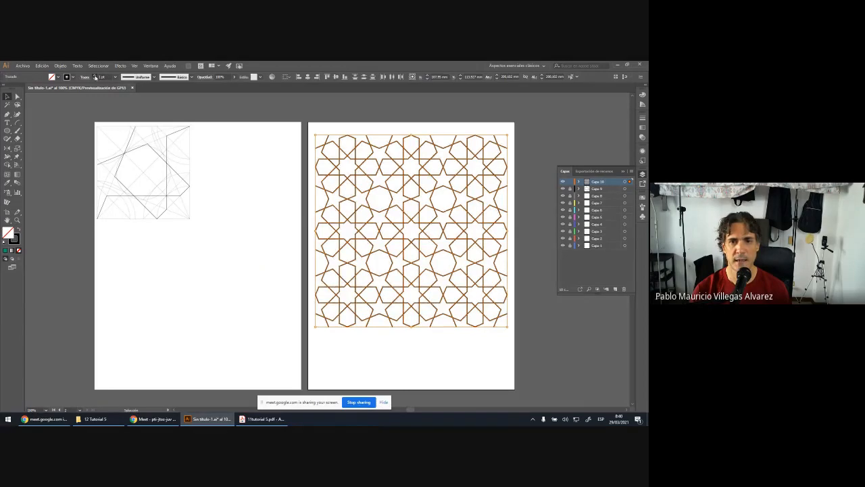
pyautogui.click(94, 76)
pyautogui.click(94, 75)
pyautogui.click(94, 76)
pyautogui.click(94, 76)
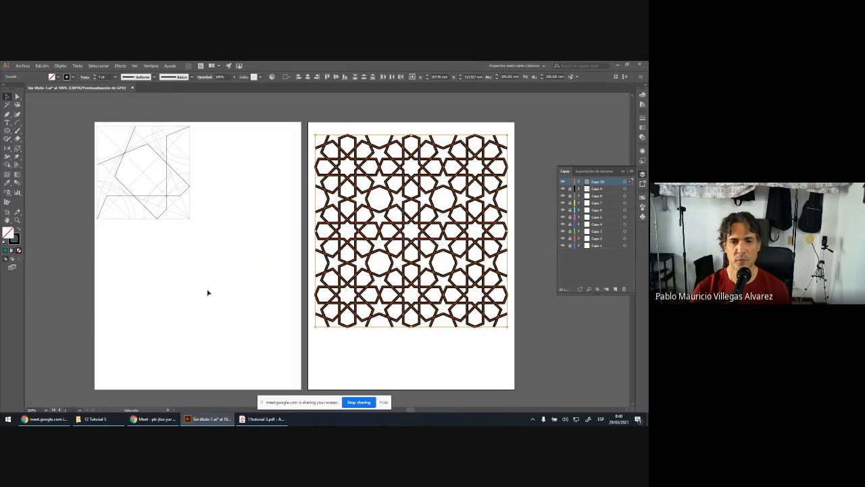
pyautogui.click(419, 359)
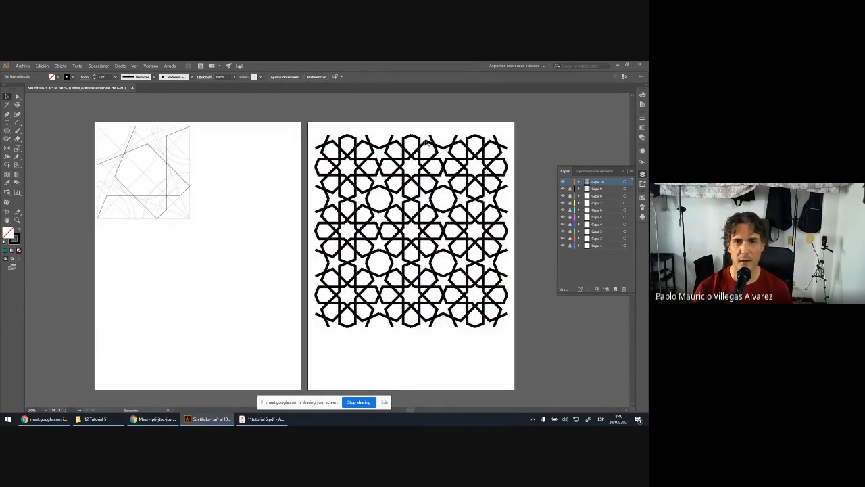
# Select the entire pattern, compare the butt, round and projecting stroke caps, and set round caps to close the gaps between path ends.
pyautogui.scroll(6, 416, 136)
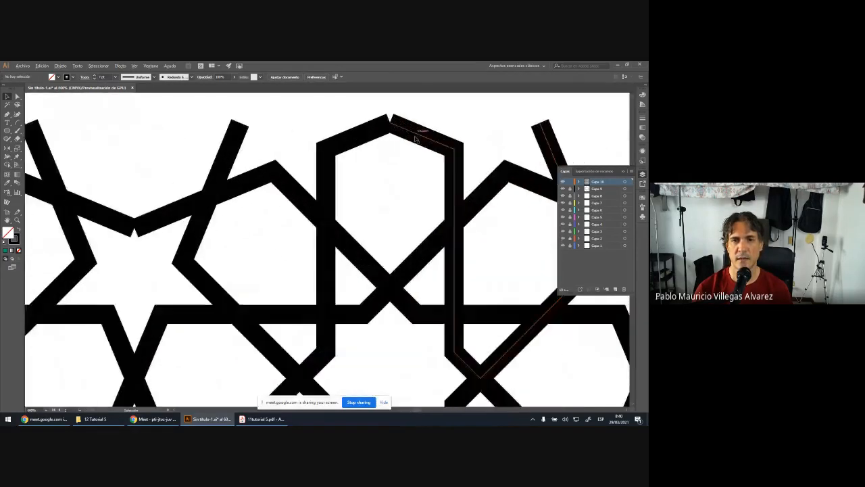
pyautogui.scroll(-1, 415, 138)
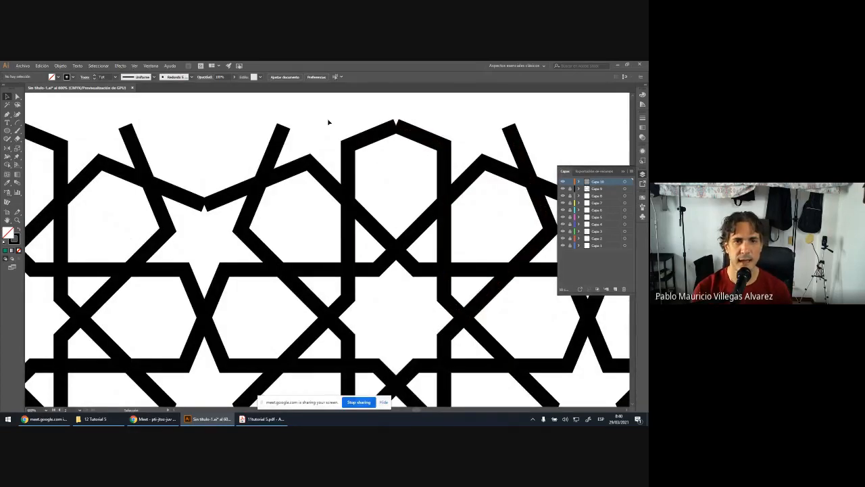
pyautogui.hotkey('ctrl', 'a')
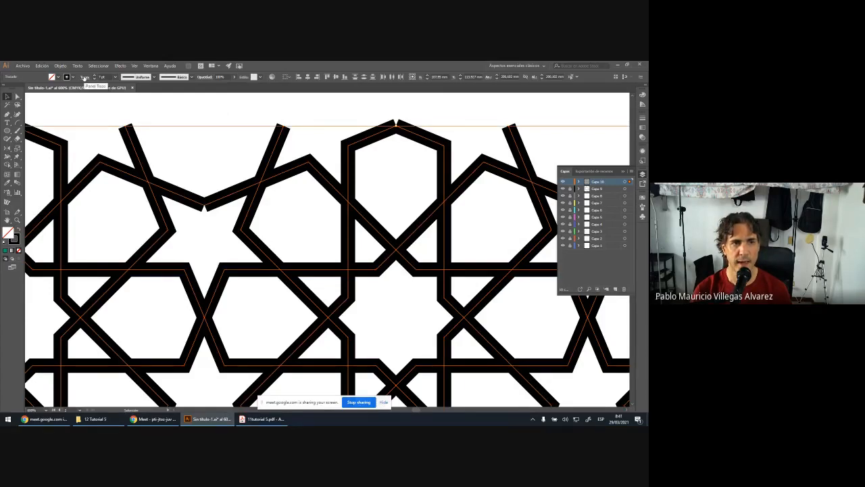
pyautogui.click(84, 77)
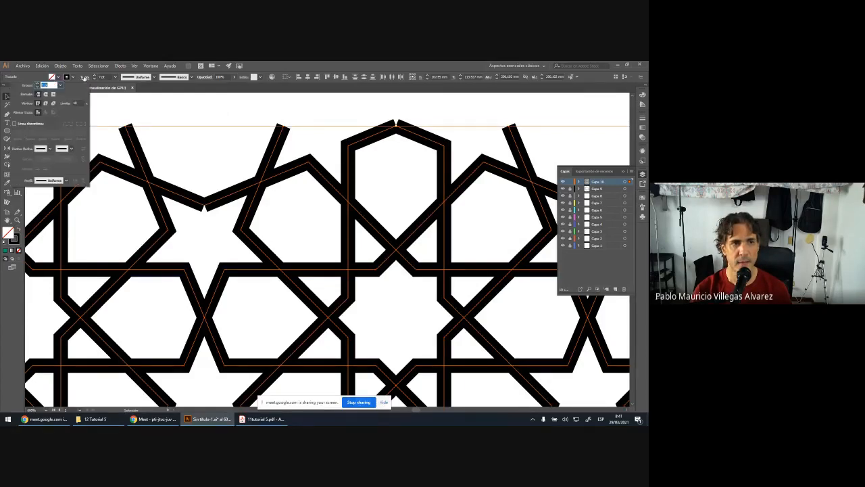
pyautogui.click(46, 95)
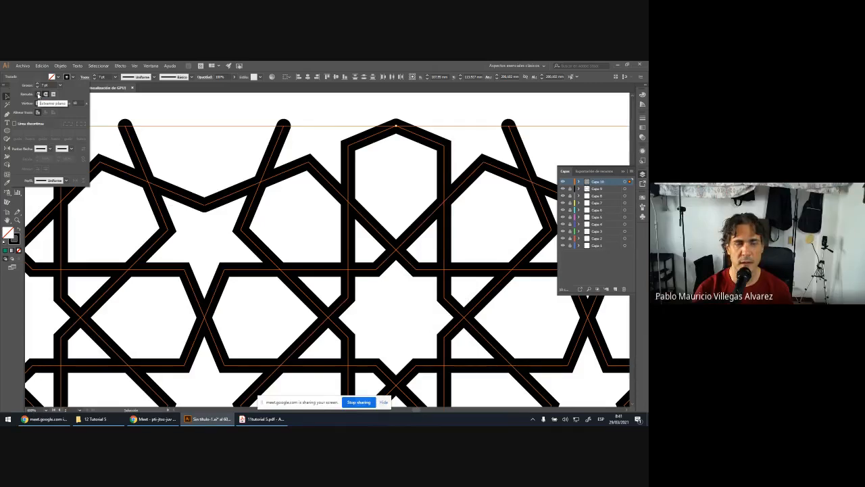
pyautogui.click(38, 95)
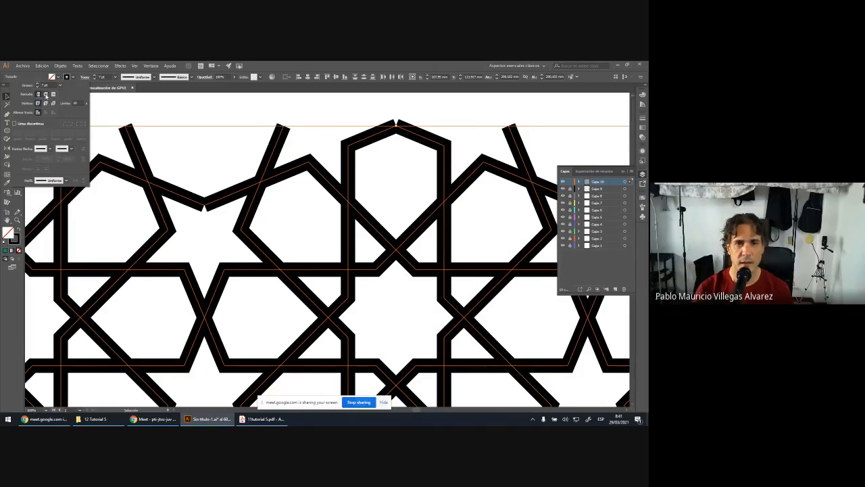
pyautogui.click(45, 95)
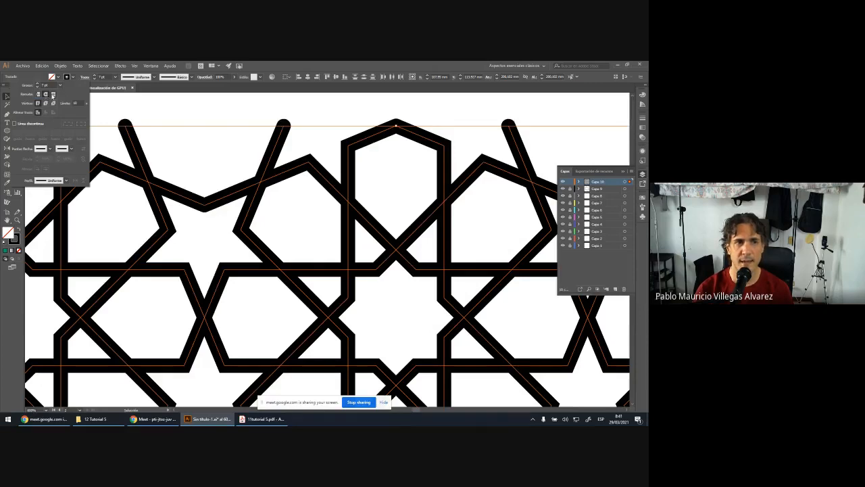
pyautogui.click(54, 95)
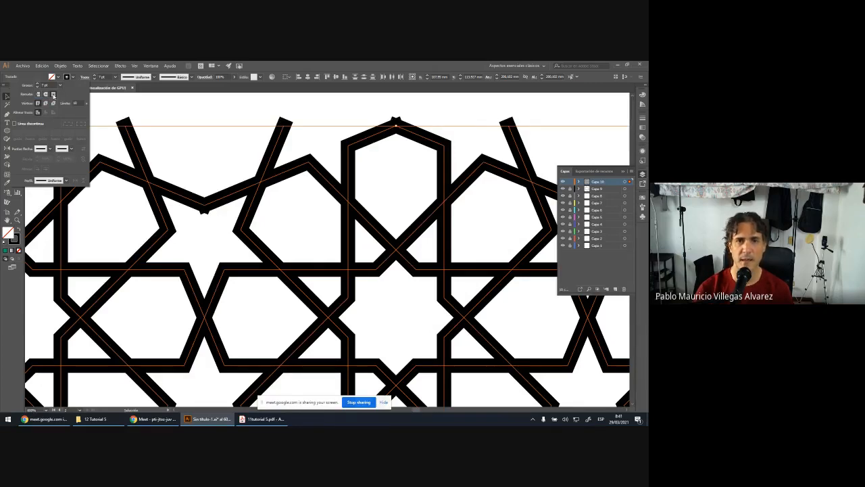
pyautogui.click(45, 95)
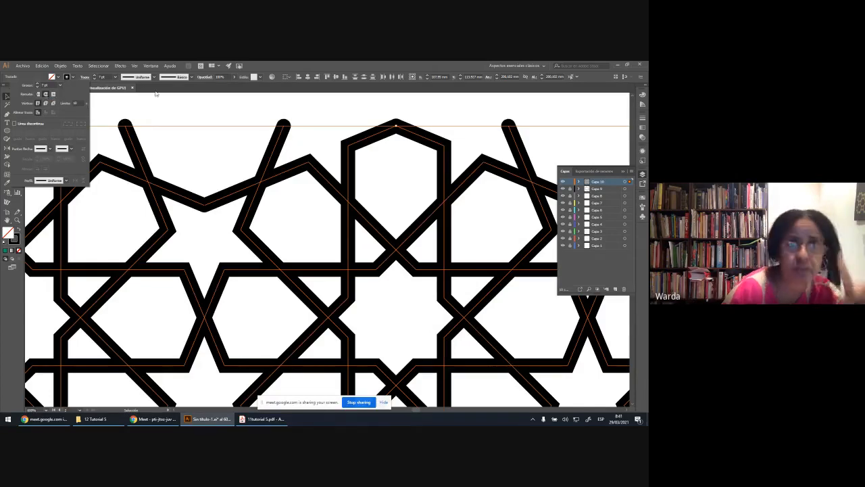
pyautogui.click(178, 108)
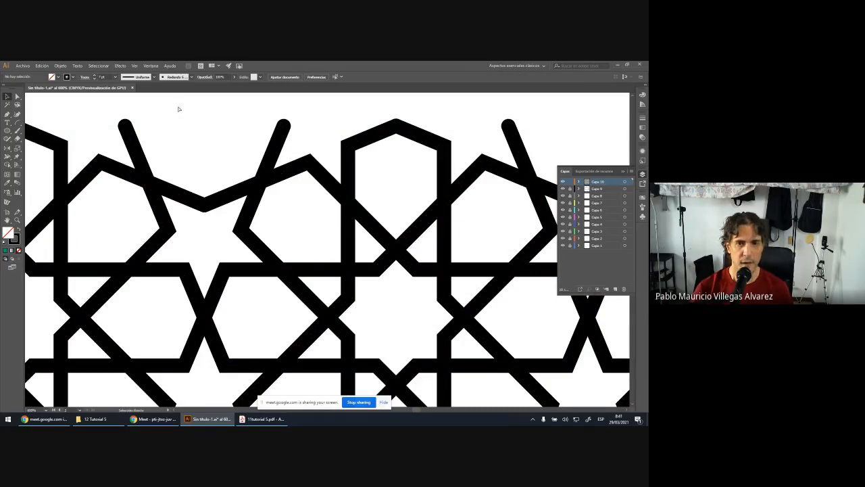
# Reselect the entire pattern, switch its stroke caps to butt for comparison and restore round caps.
pyautogui.hotkey('ctrl', 'a')
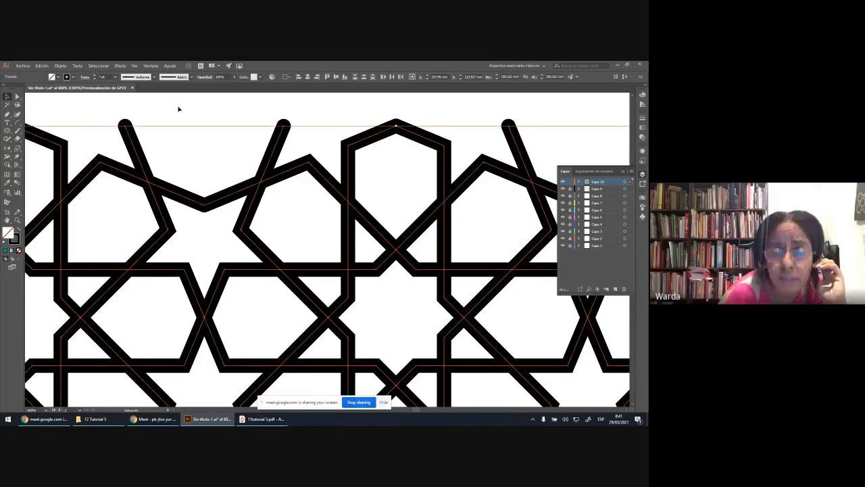
pyautogui.click(84, 78)
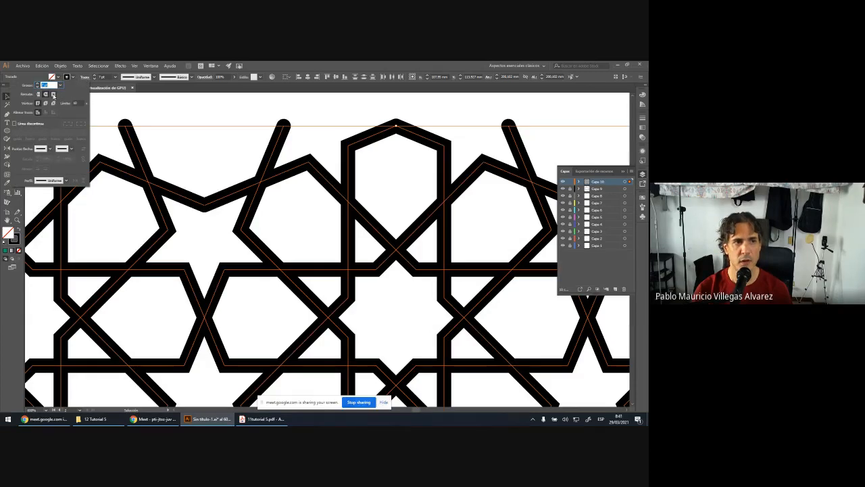
pyautogui.click(39, 94)
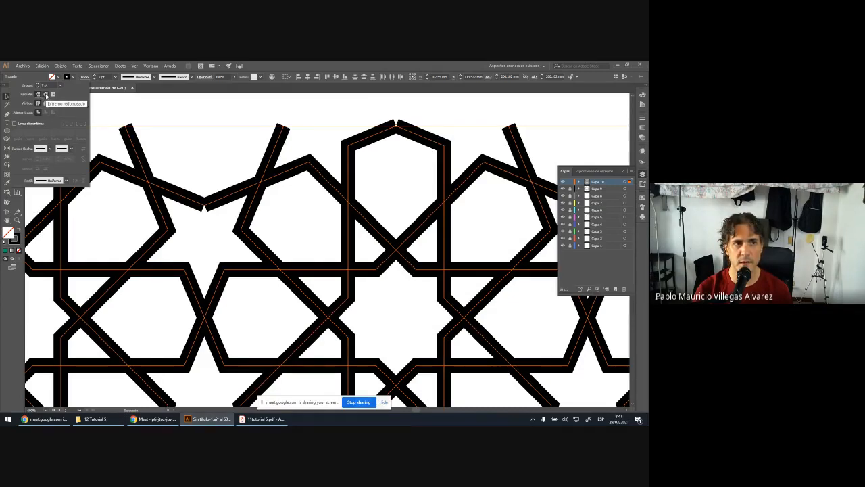
pyautogui.click(46, 94)
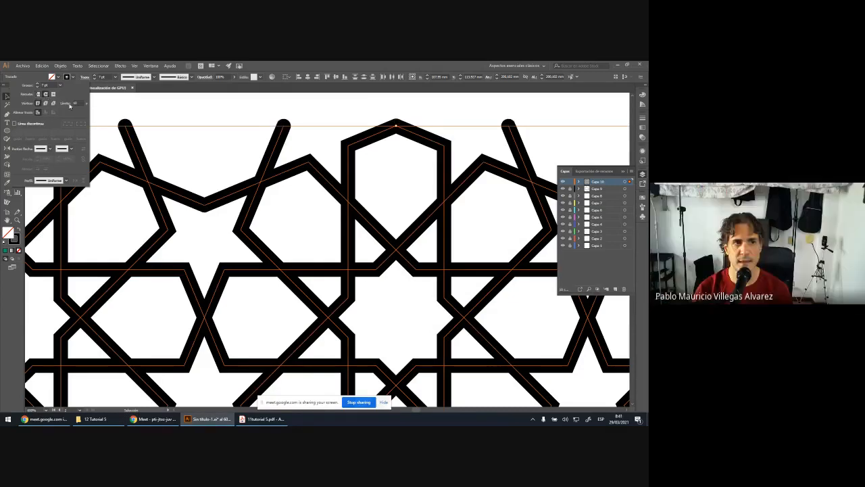
pyautogui.scroll(-5, 181, 143)
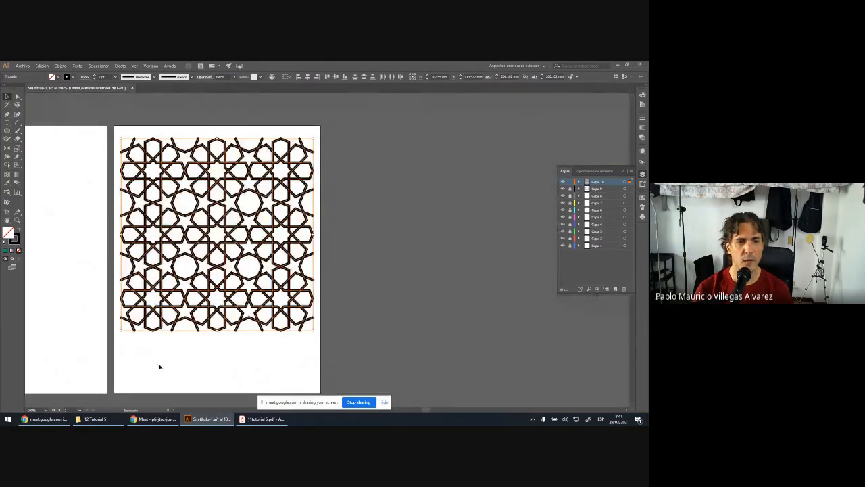
pyautogui.click(205, 367)
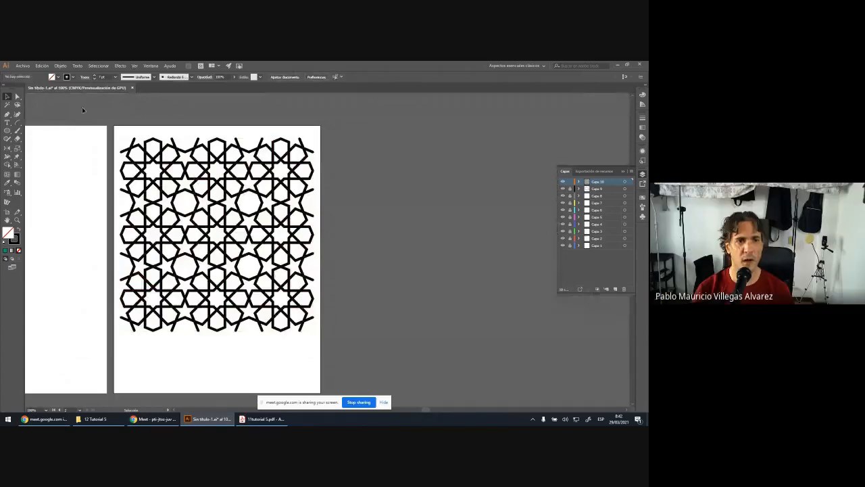
# Select the whole pattern and nudge it down to centre it vertically on the second artboard.
pyautogui.moveTo(178, 139)
pyautogui.mouseDown()
pyautogui.moveTo(308, 124)
pyautogui.moveTo(290, 123)
pyautogui.mouseUp()
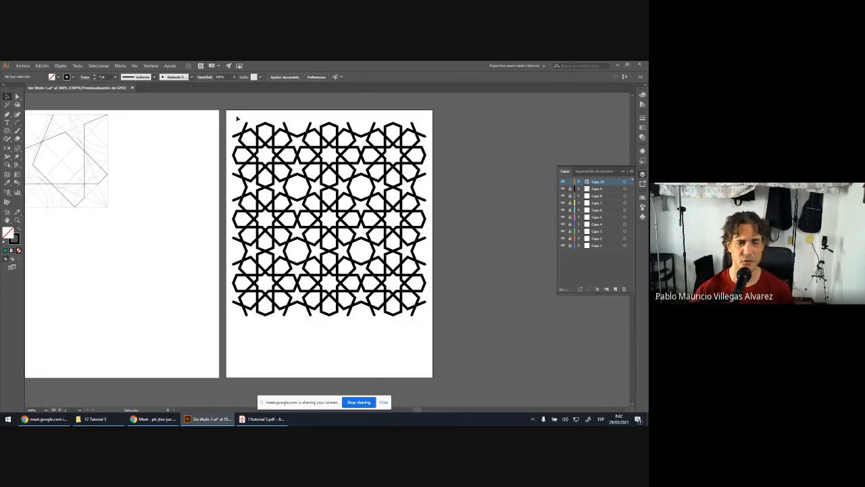
pyautogui.moveTo(232, 119); pyautogui.dragTo(440, 346)
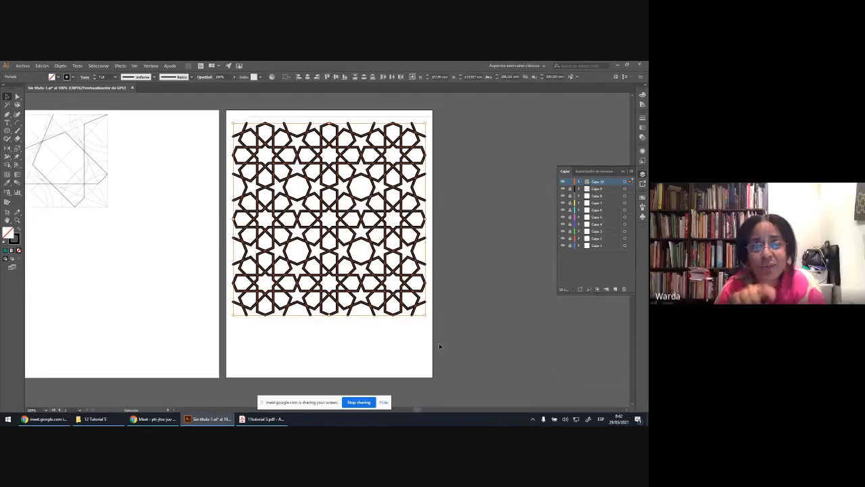
pyautogui.press('Down')
pyautogui.press('Down')
pyautogui.press('Down')
pyautogui.press('Down')
pyautogui.press('Down')
pyautogui.press('Down')
pyautogui.press('Down')
pyautogui.press('Down')
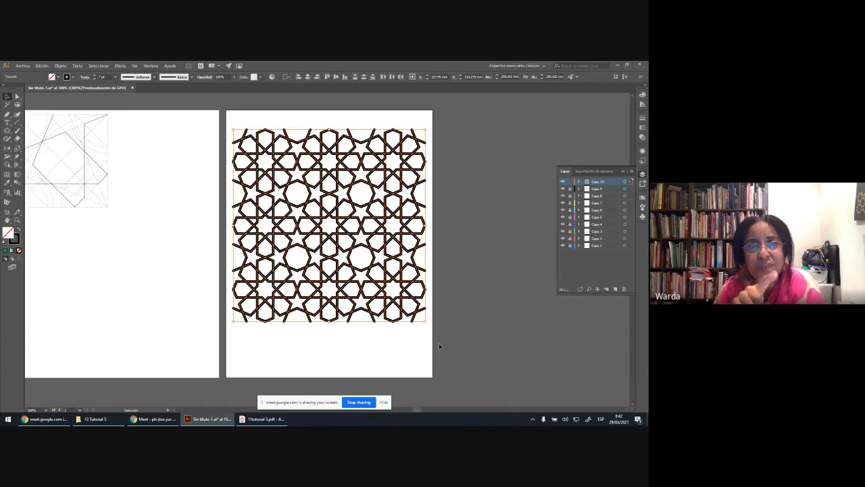
pyautogui.press('Down')
pyautogui.press('Down')
pyautogui.press('Down')
pyautogui.press('Down')
pyautogui.press('Down')
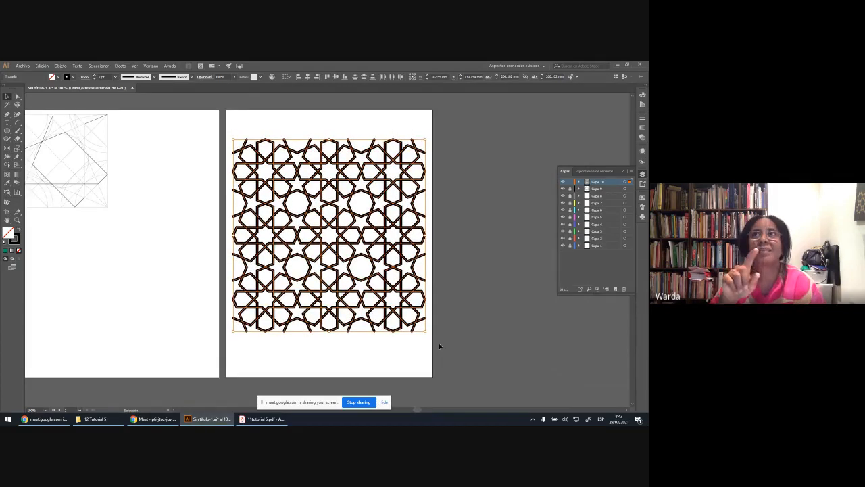
pyautogui.press('Up')
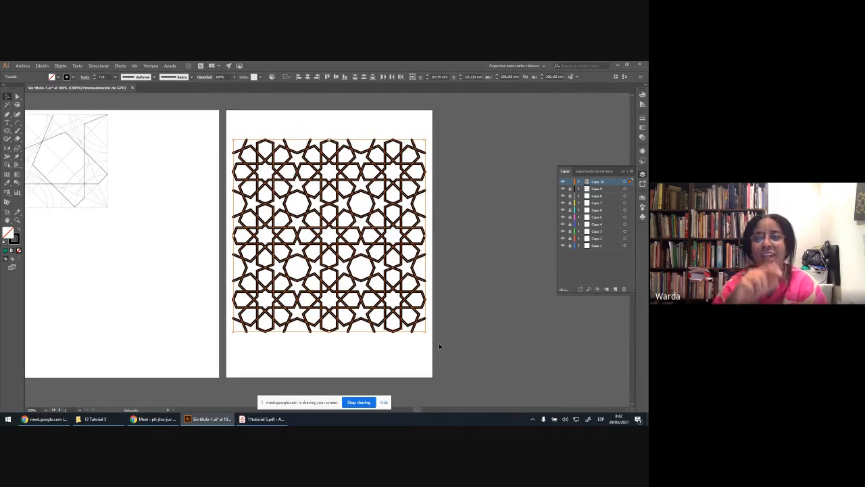
pyautogui.click(368, 358)
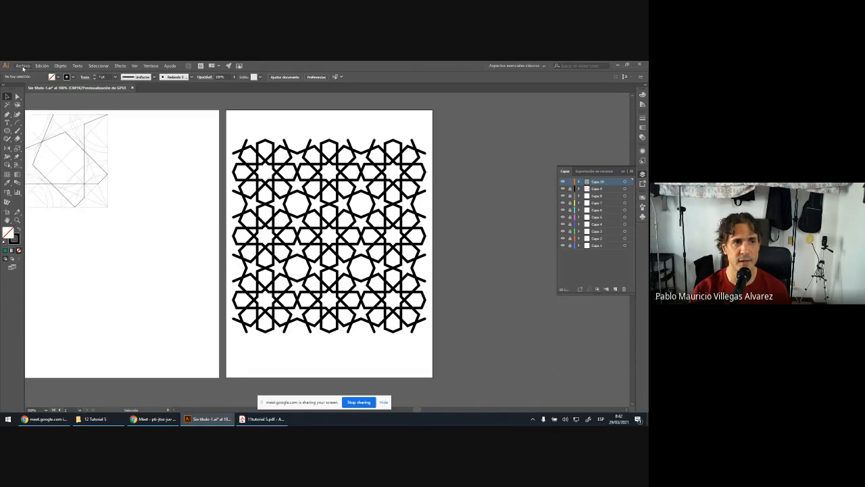
# Save the current document, and save it again on the Desktop as an Adobe Illustrator file named 1.
pyautogui.click(23, 66)
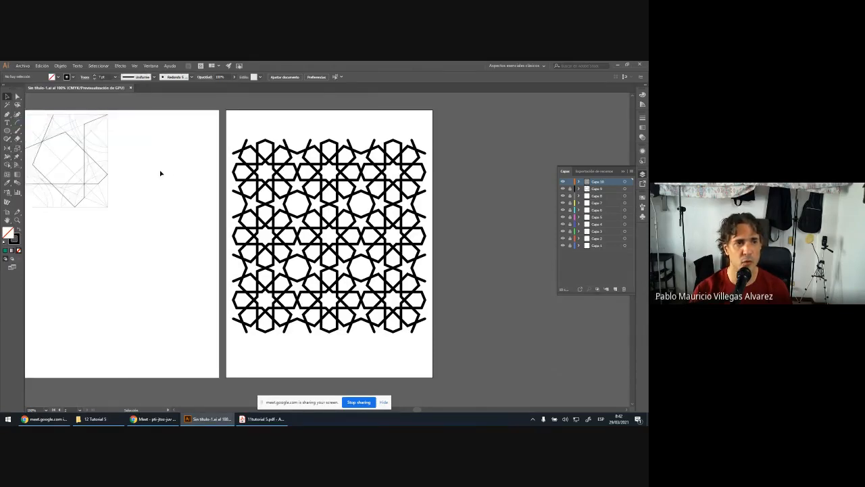
pyautogui.click(23, 65)
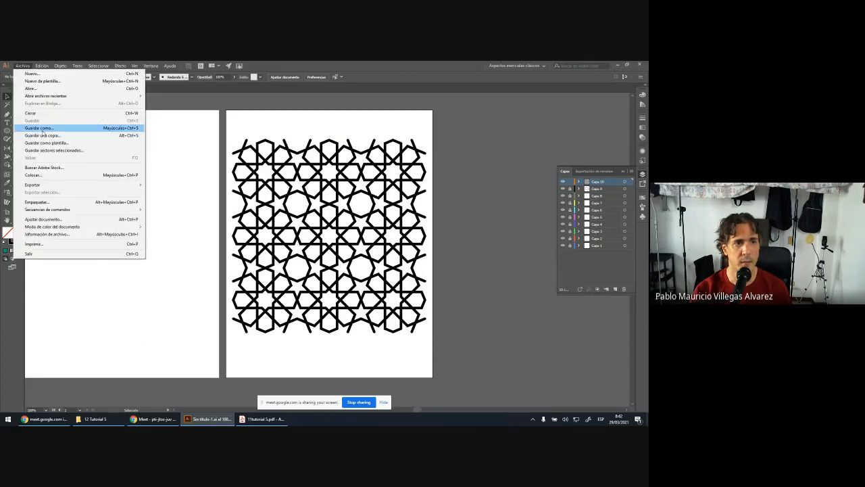
pyautogui.click(39, 128)
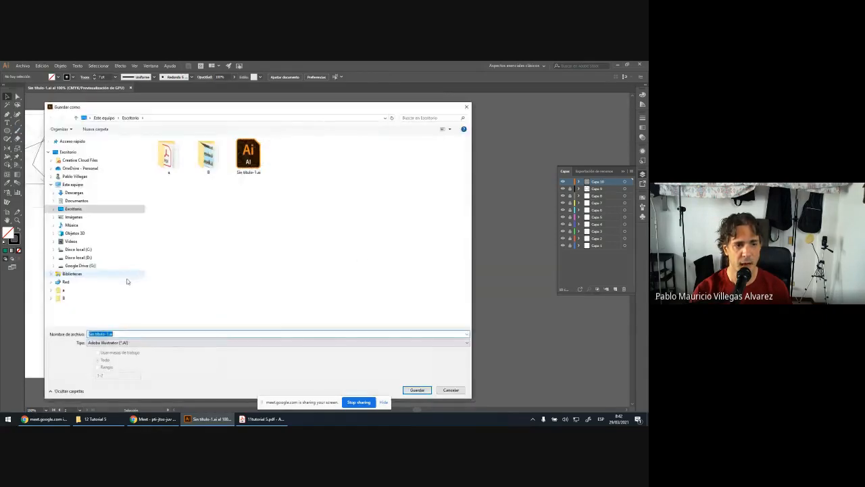
pyautogui.write('1')
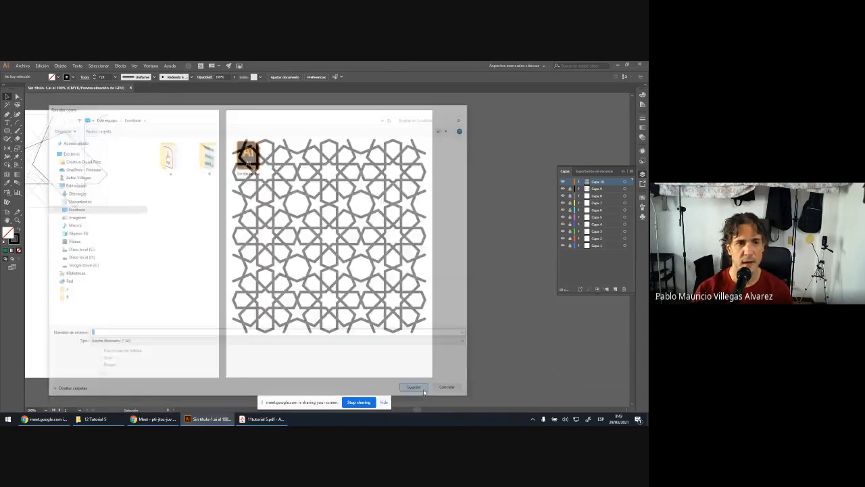
pyautogui.click(381, 286)
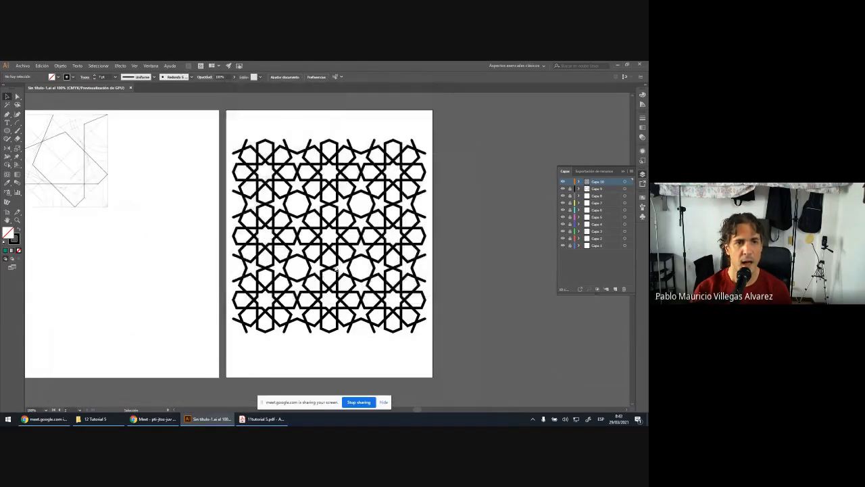
# Switch to File Explorer, go to the 13 Tutorial 6 folder and open 14Tutorial 6.pdf in Acrobat Reader.
pyautogui.moveTo(138, 172); pyautogui.dragTo(276, 182)
pyautogui.click(95, 419)
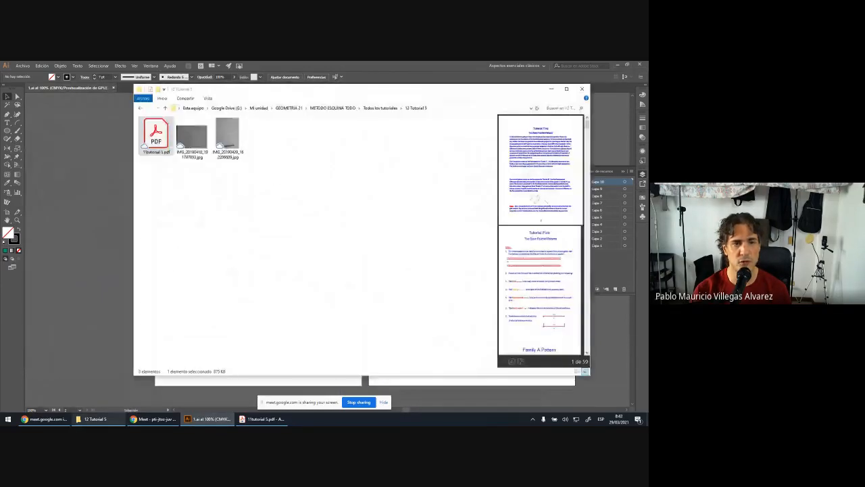
pyautogui.click(139, 109)
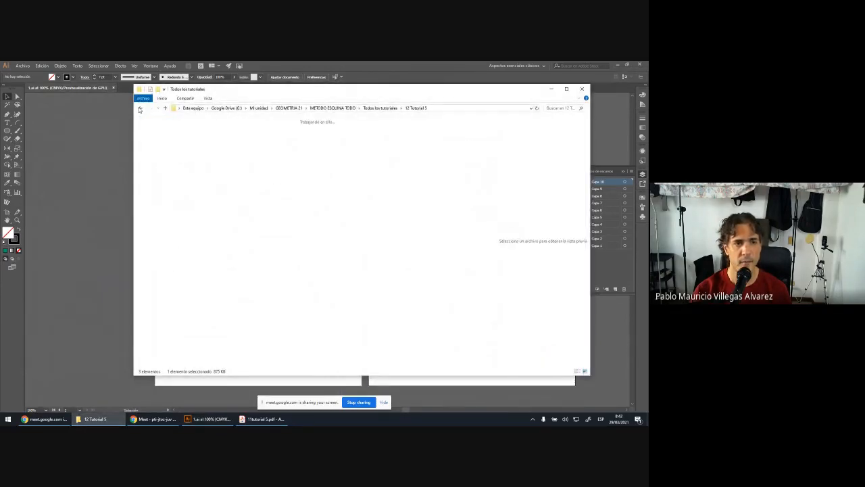
pyautogui.doubleClick(161, 180)
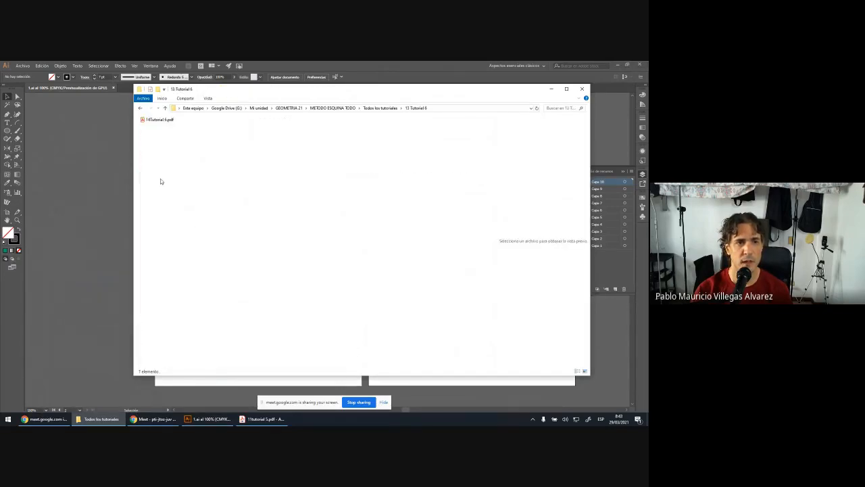
pyautogui.click(165, 120)
pyautogui.doubleClick(166, 120)
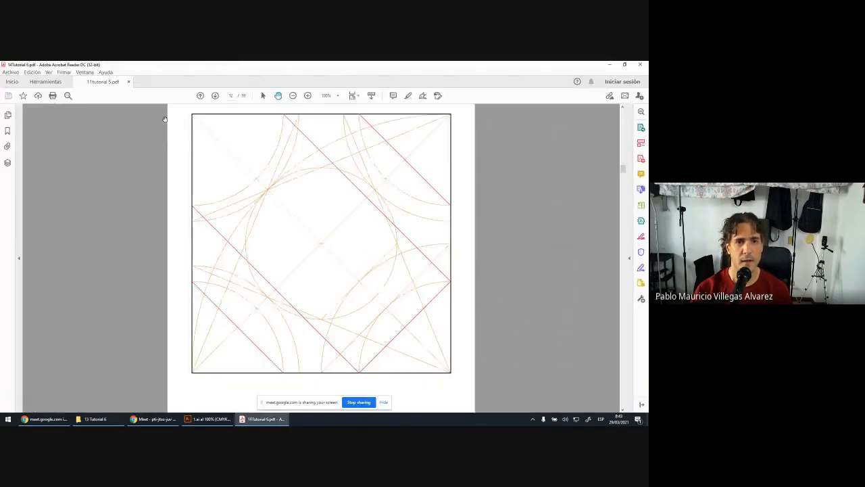
# Browse the Tutorial Six PDF from its first page to the page titled "The first new pattern" on page 15.
pyautogui.scroll(-5, 359, 251)
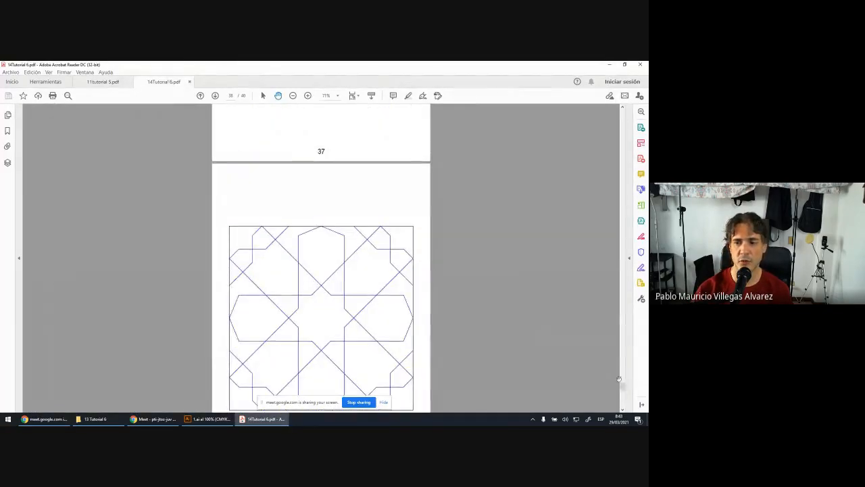
pyautogui.moveTo(623, 386); pyautogui.dragTo(589, 110)
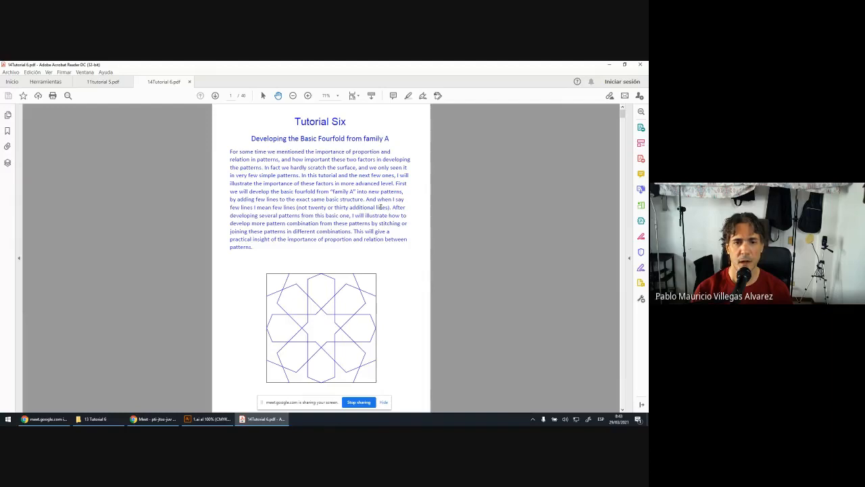
pyautogui.scroll(-20, 380, 207)
pyautogui.scroll(-20, 380, 206)
pyautogui.scroll(-20, 380, 207)
pyautogui.scroll(-20, 380, 207)
pyautogui.scroll(-20, 380, 207)
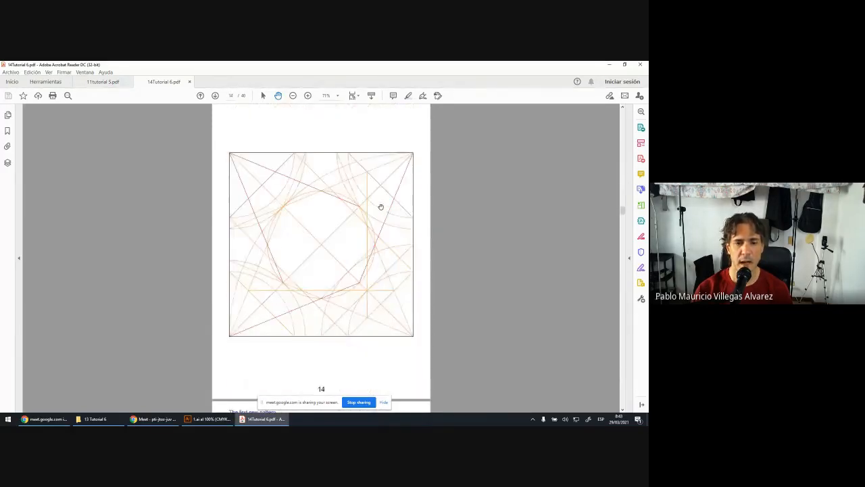
pyautogui.scroll(-8, 381, 207)
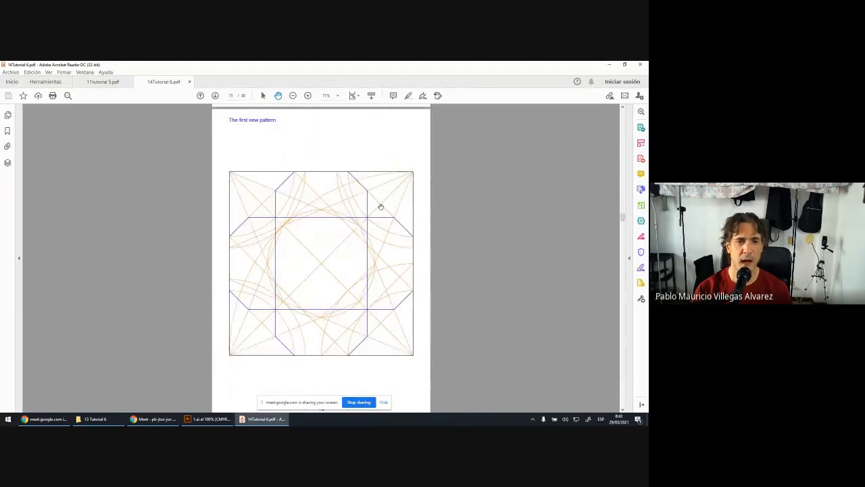
# Return to Illustrator and save the document on the Desktop as an Adobe Illustrator file named 2.
pyautogui.click(196, 420)
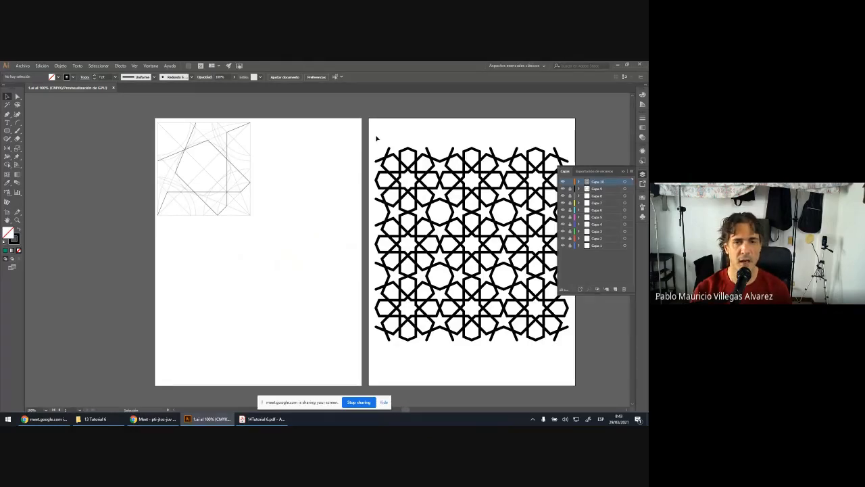
pyautogui.click(23, 65)
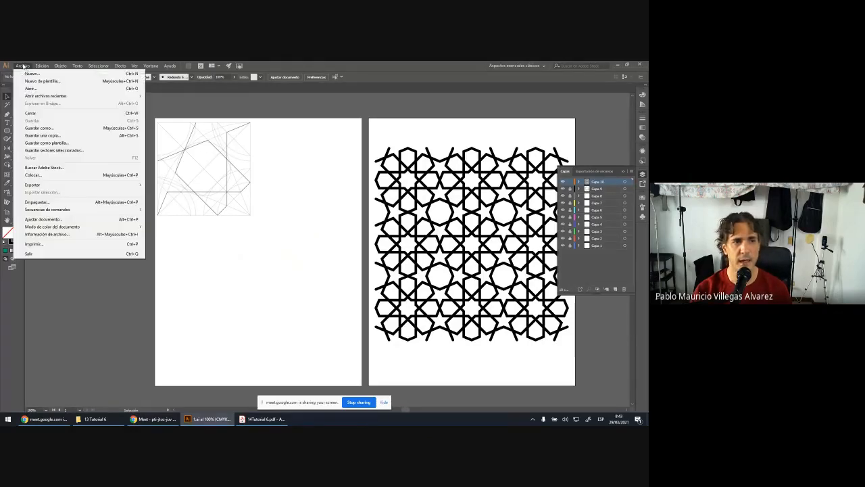
pyautogui.click(37, 128)
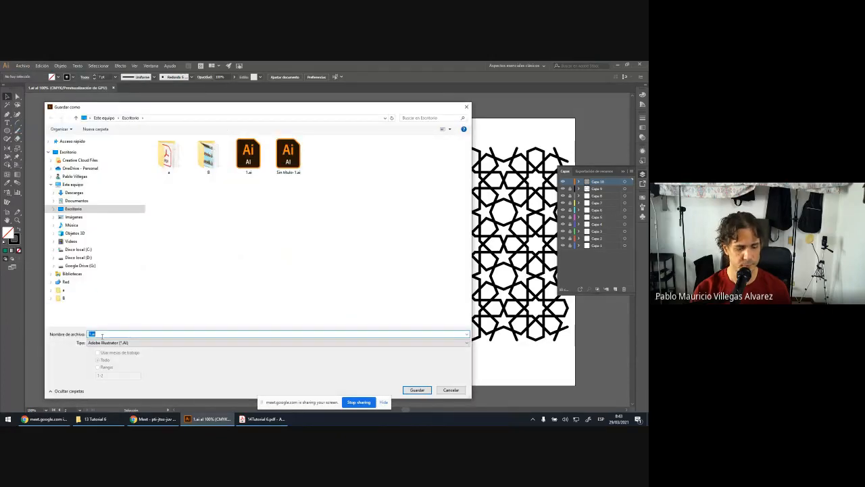
pyautogui.click(417, 390)
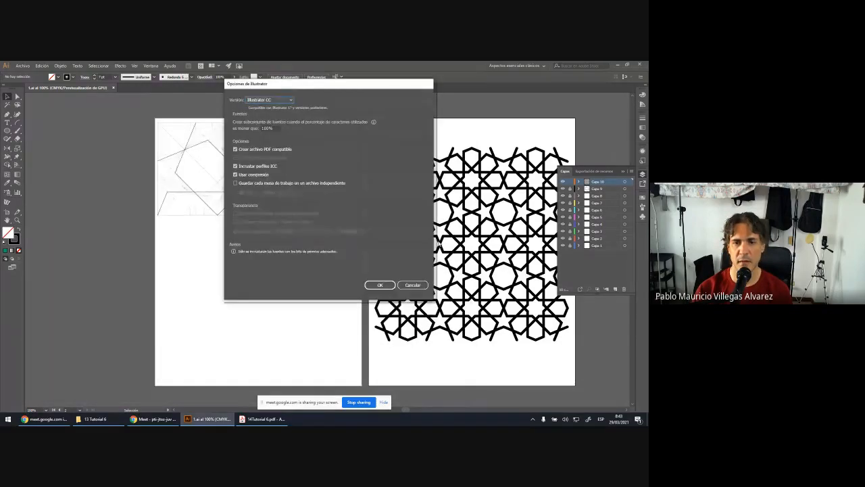
pyautogui.click(377, 285)
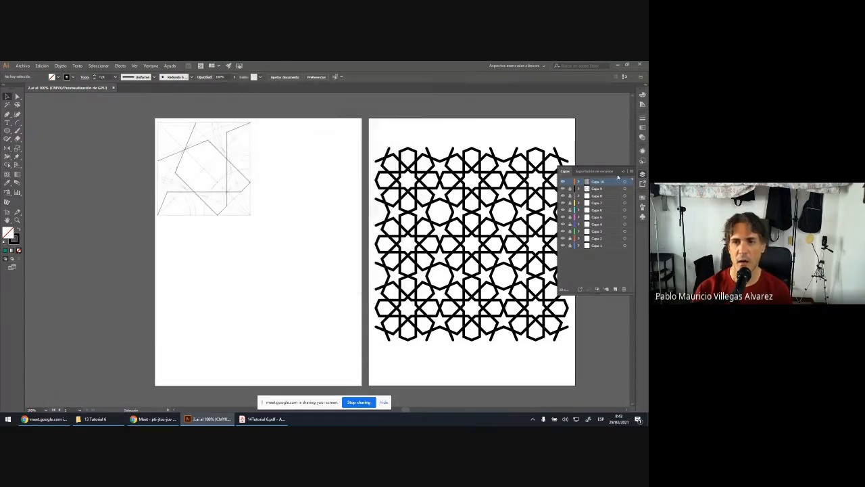
# Delete the entire tiled pattern from the second artboard.
pyautogui.click(623, 172)
pyautogui.moveTo(370, 135); pyautogui.dragTo(572, 361)
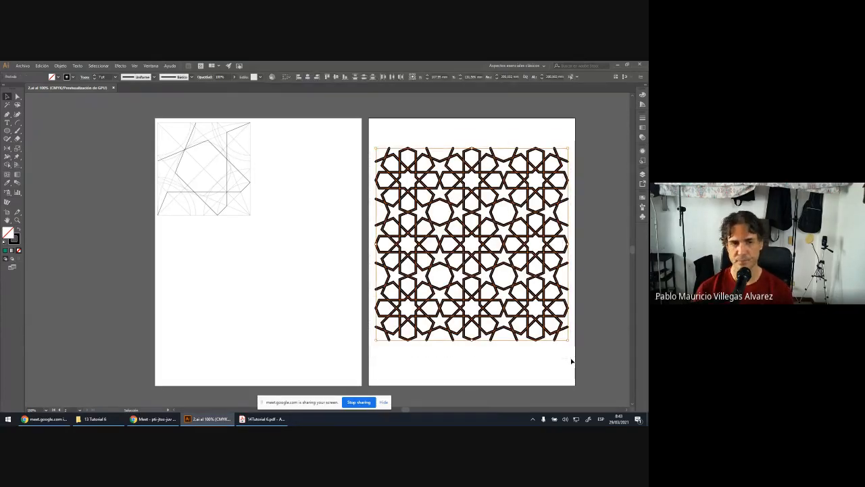
pyautogui.press('Delete')
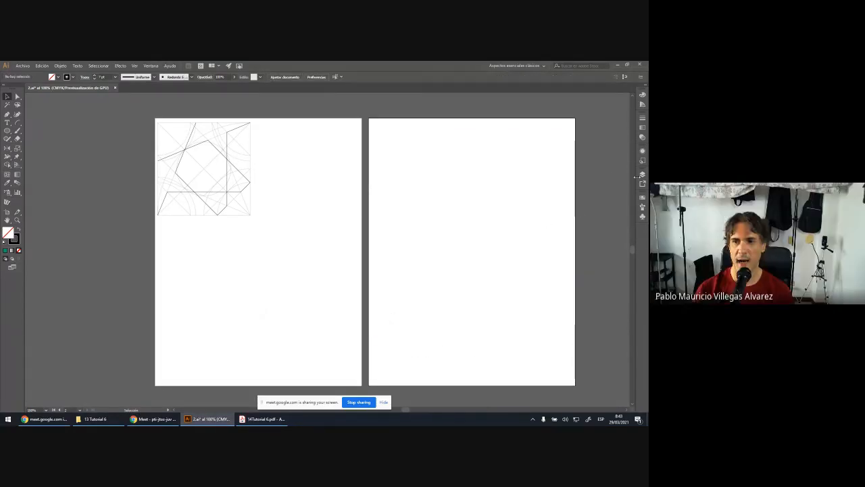
# Toggle the visibility of layer Capa 9 to compare, and leave it hidden so only the construction lines show.
pyautogui.click(642, 174)
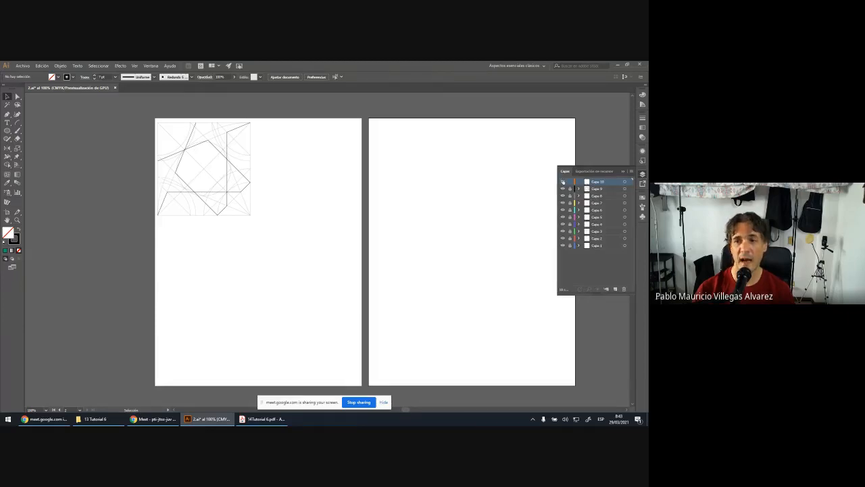
pyautogui.click(563, 189)
pyautogui.click(563, 189)
pyautogui.click(563, 189)
pyautogui.click(563, 189)
pyautogui.click(563, 189)
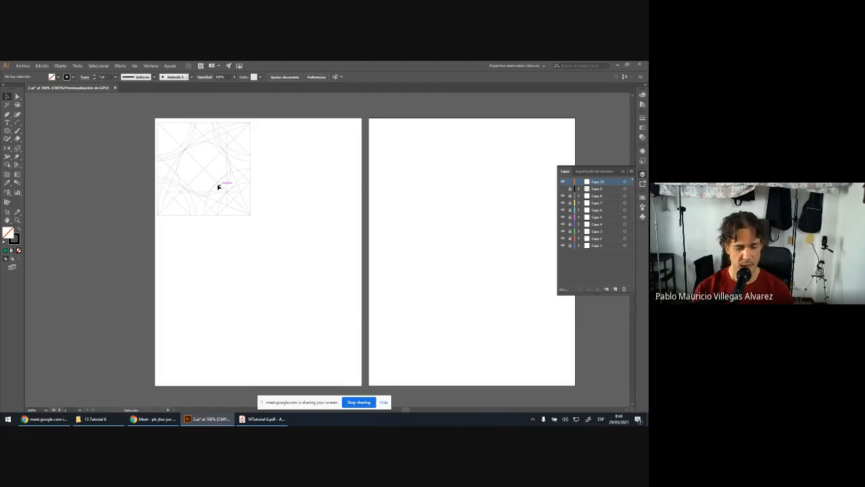
# Compare the construction grid on the first artboard with the first new pattern in the Tutorial Six PDF, with the Pen tool chosen.
pyautogui.scroll(5, 218, 187)
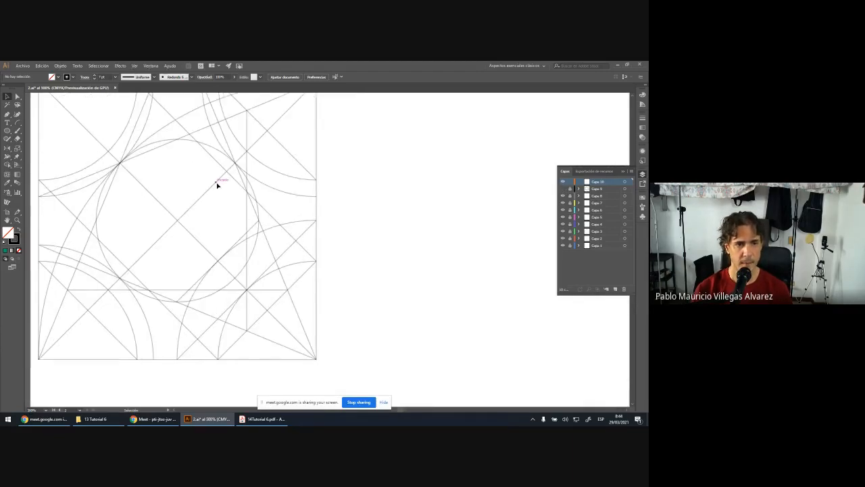
pyautogui.moveTo(214, 182); pyautogui.dragTo(336, 206)
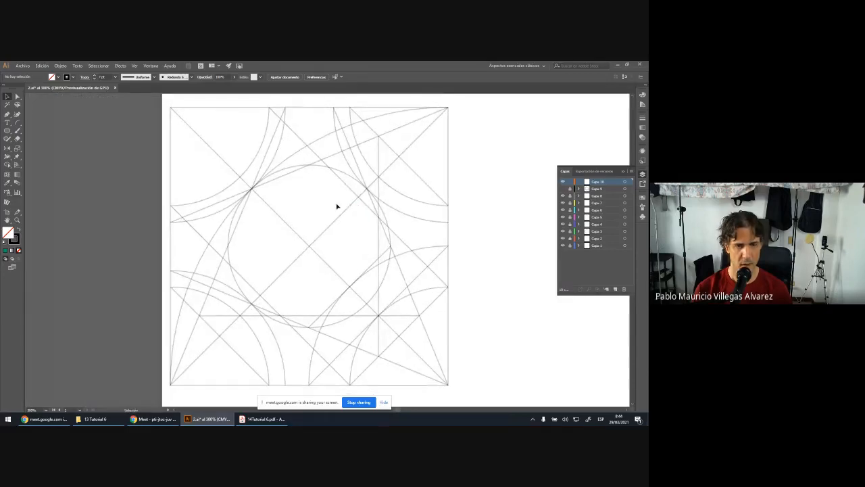
pyautogui.scroll(-2, 337, 206)
pyautogui.click(262, 419)
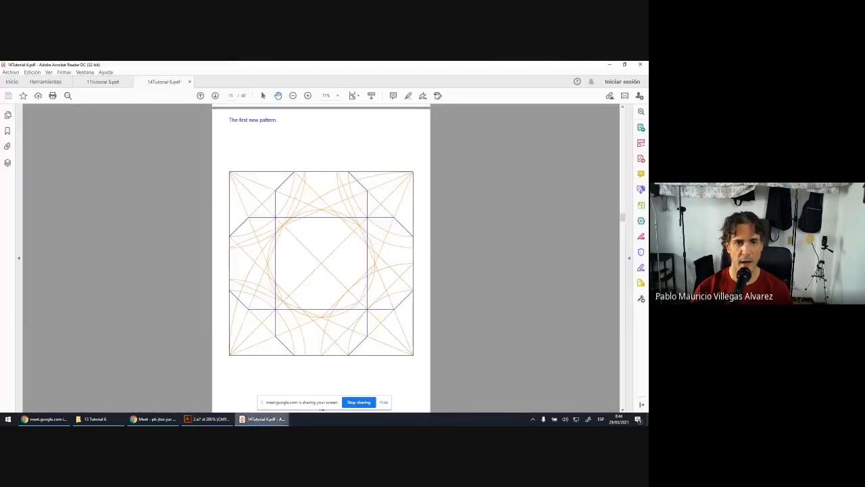
pyautogui.click(209, 418)
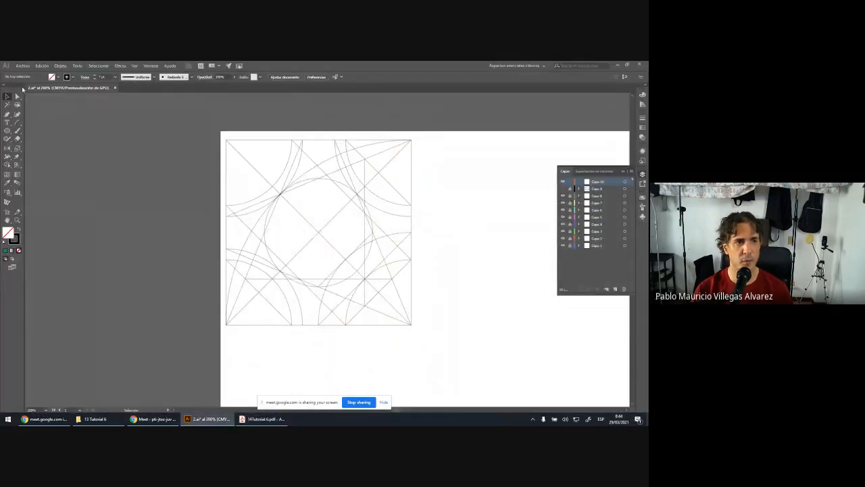
pyautogui.click(7, 114)
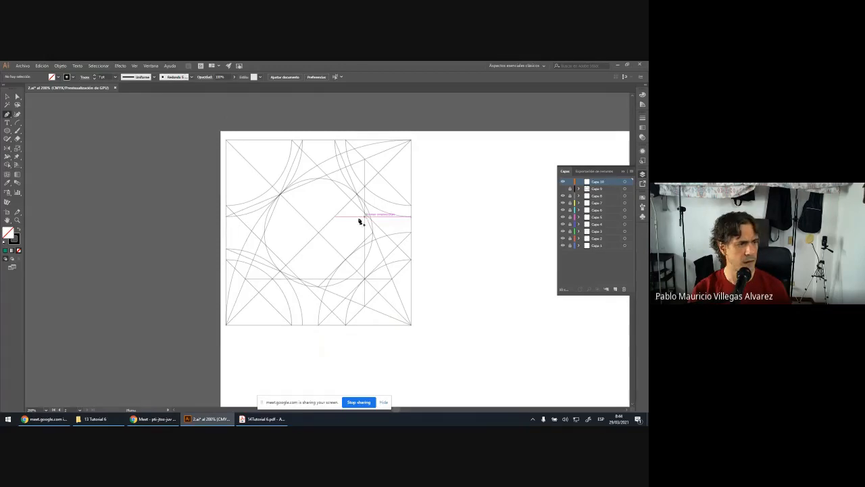
pyautogui.click(262, 419)
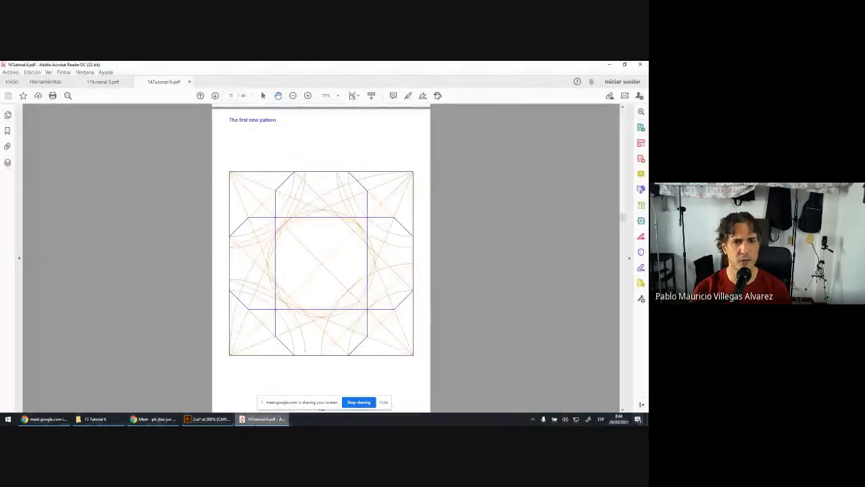
pyautogui.click(207, 419)
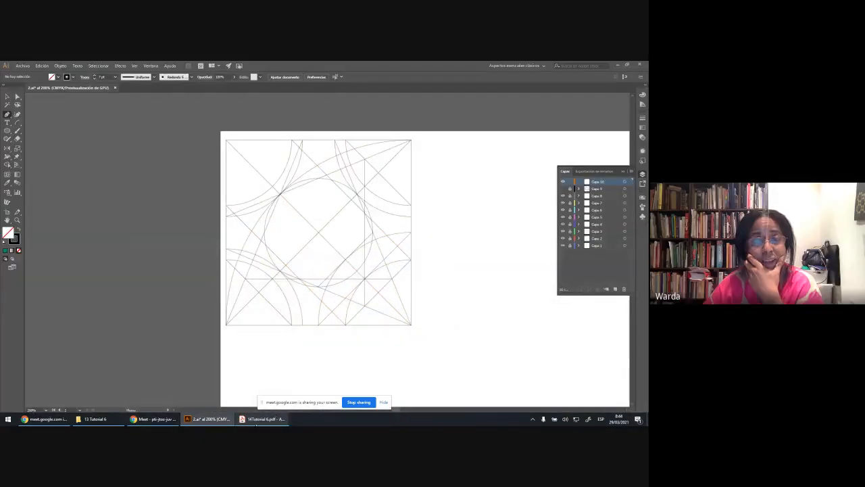
pyautogui.scroll(-1, 438, 267)
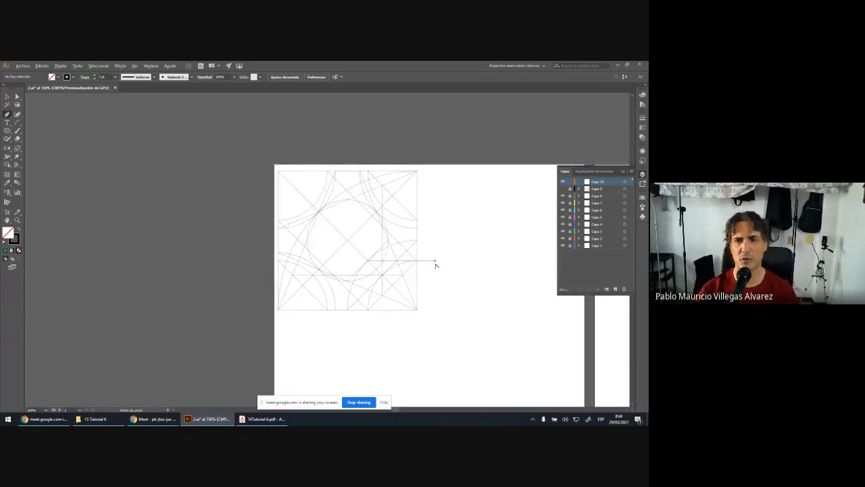
pyautogui.hotkey('ctrl', 'z')
pyautogui.hotkey('ctrl', 'shift', 'z')
pyautogui.moveTo(496, 224)
pyautogui.mouseDown()
pyautogui.moveTo(365, 213)
pyautogui.moveTo(236, 169)
pyautogui.mouseUp()
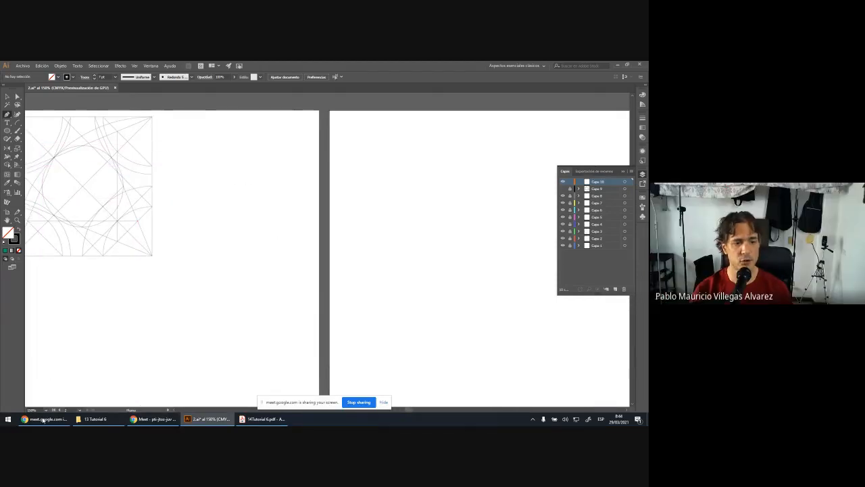
# Minimise the Illustrator, File Explorer and Chrome windows to reach the desktop.
pyautogui.click(618, 65)
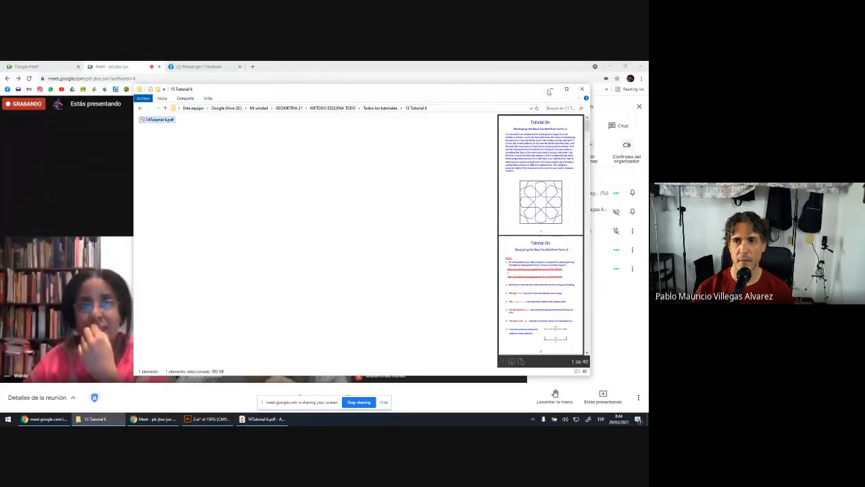
pyautogui.click(551, 89)
pyautogui.click(607, 66)
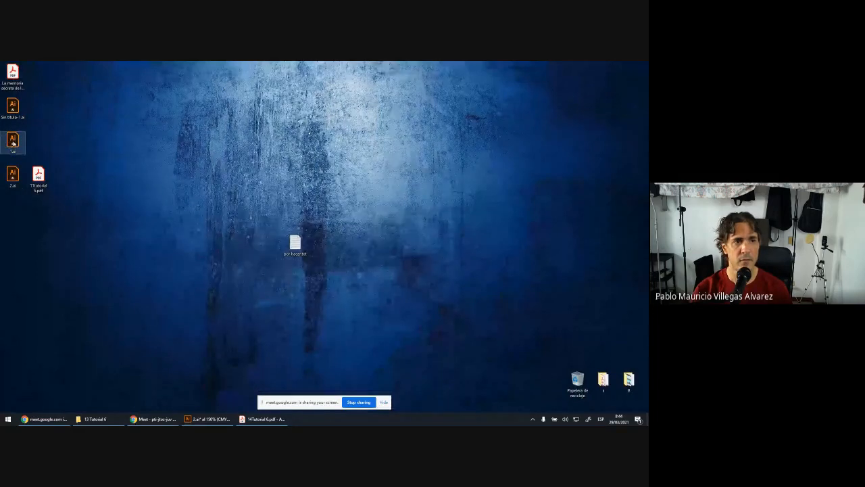
# Open the Desktop folder in a new File Explorer window and preview the files 1.ai and 2.ai.
pyautogui.click(9, 420)
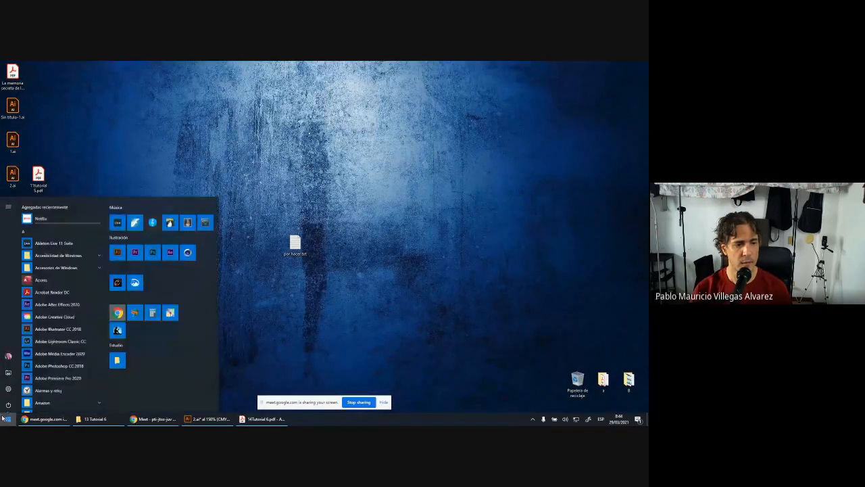
pyautogui.click(7, 373)
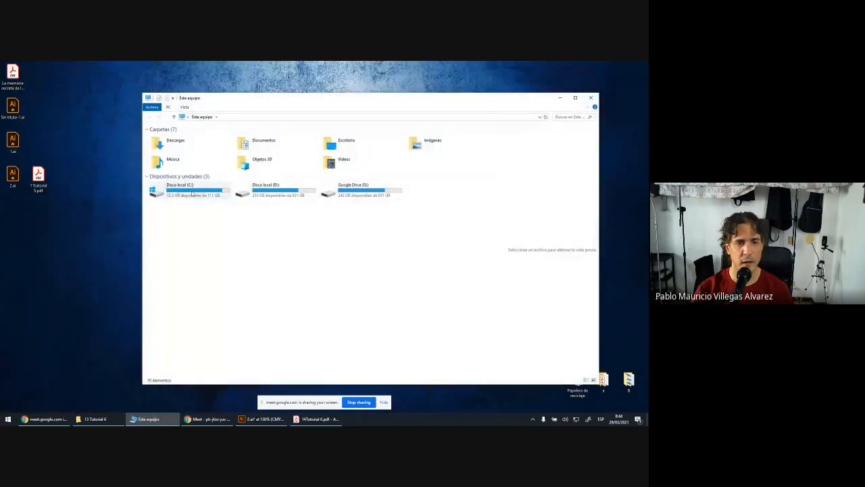
pyautogui.doubleClick(192, 189)
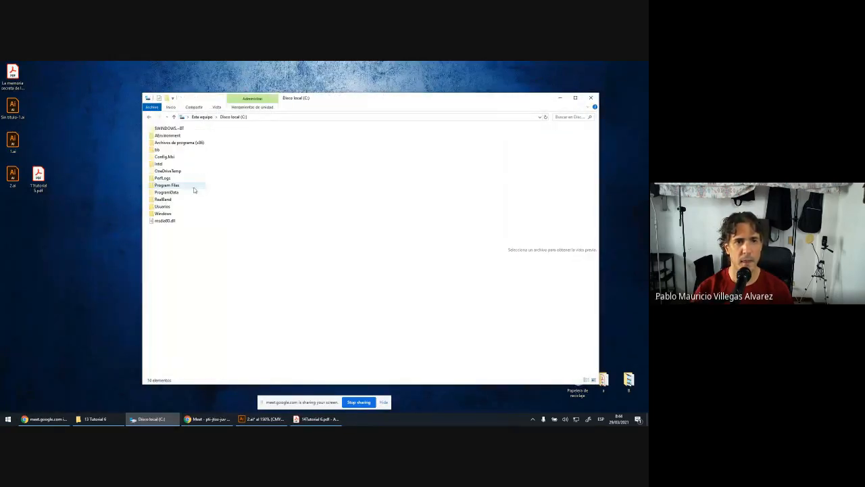
pyautogui.click(149, 117)
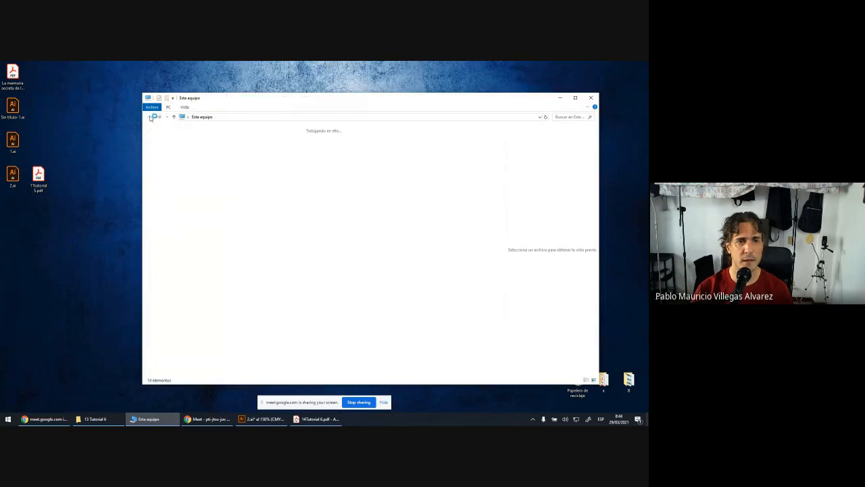
pyautogui.doubleClick(338, 143)
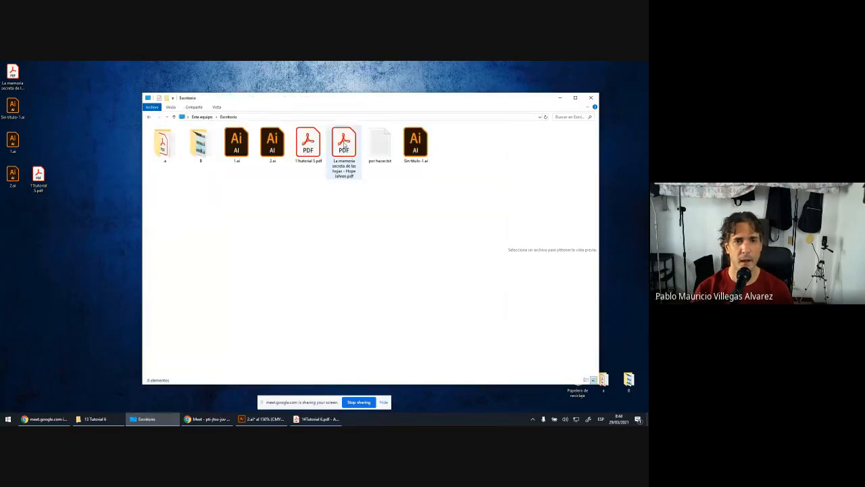
pyautogui.click(237, 146)
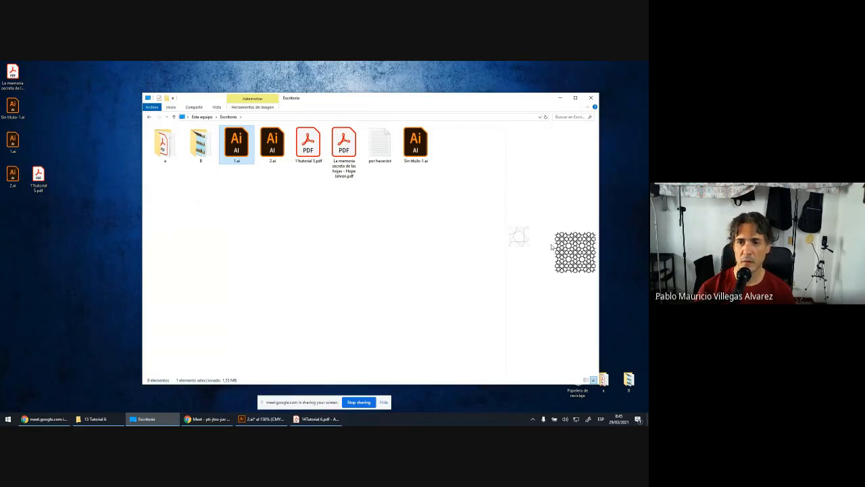
pyautogui.click(277, 151)
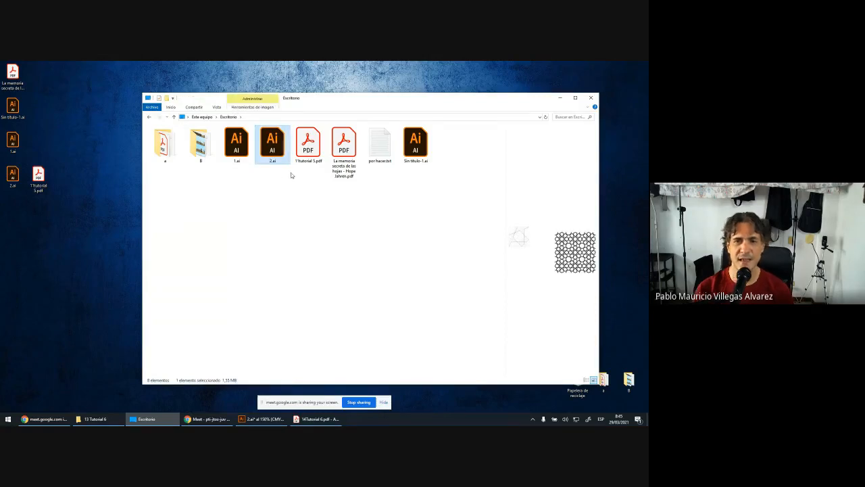
# Compare the previews of 1.ai and 2.ai once more, and switch back to 2.ai in Illustrator.
pyautogui.click(240, 143)
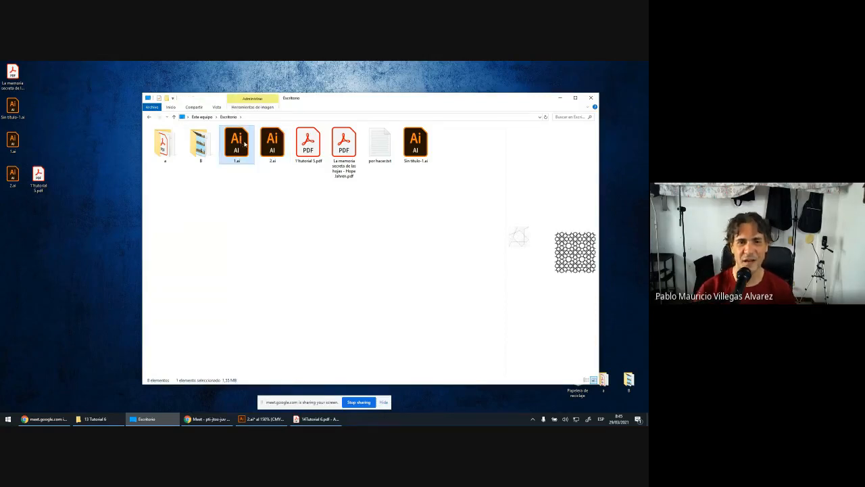
pyautogui.click(274, 147)
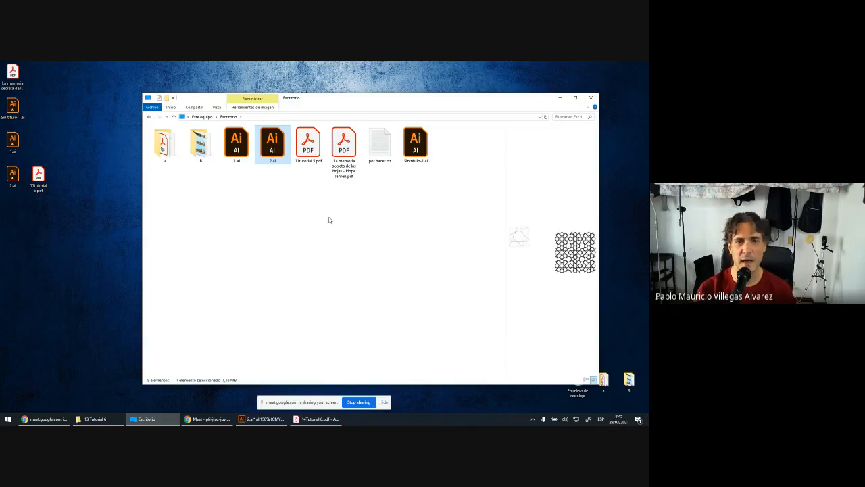
pyautogui.click(261, 418)
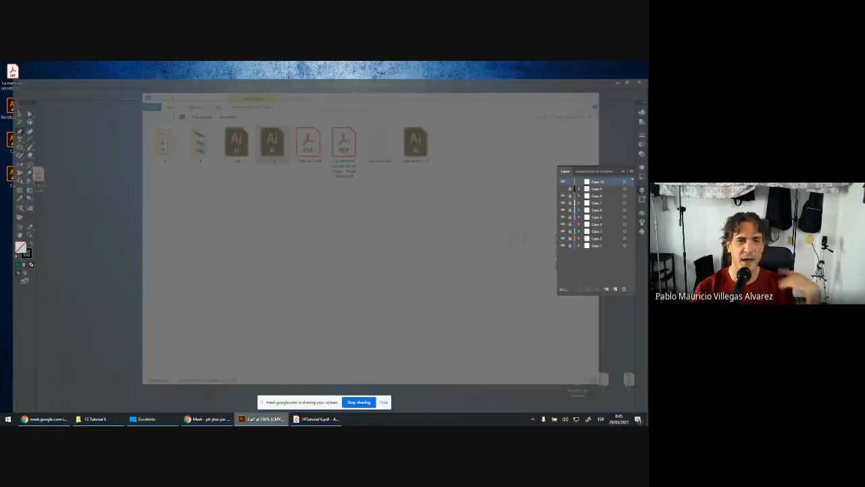
# Unlock the layers and duplicate the whole construction grid beside the original on the first artboard.
pyautogui.moveTo(239, 191)
pyautogui.mouseDown()
pyautogui.moveTo(337, 208)
pyautogui.moveTo(286, 178)
pyautogui.mouseUp()
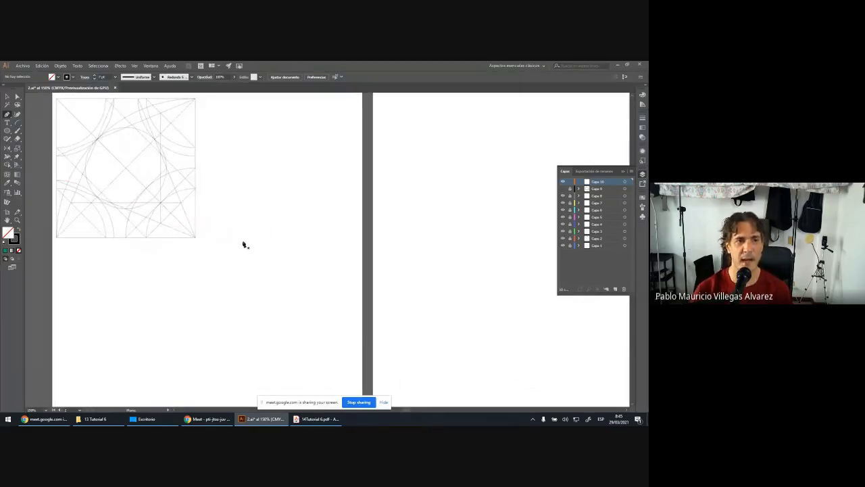
pyautogui.click(7, 97)
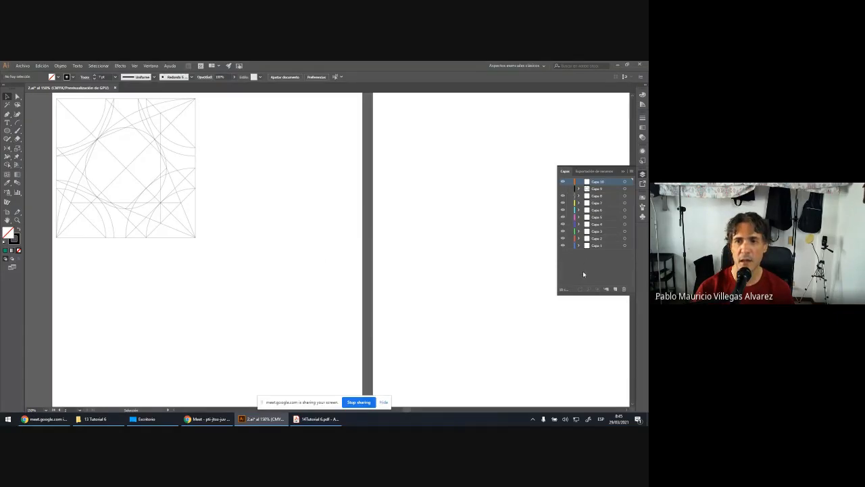
pyautogui.moveTo(230, 267); pyautogui.dragTo(211, 159)
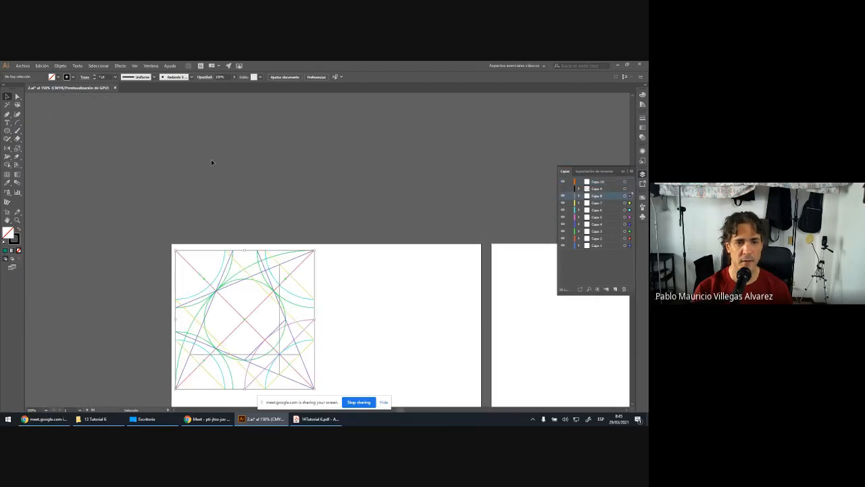
pyautogui.scroll(-3, 339, 161)
pyautogui.scroll(-2, 331, 165)
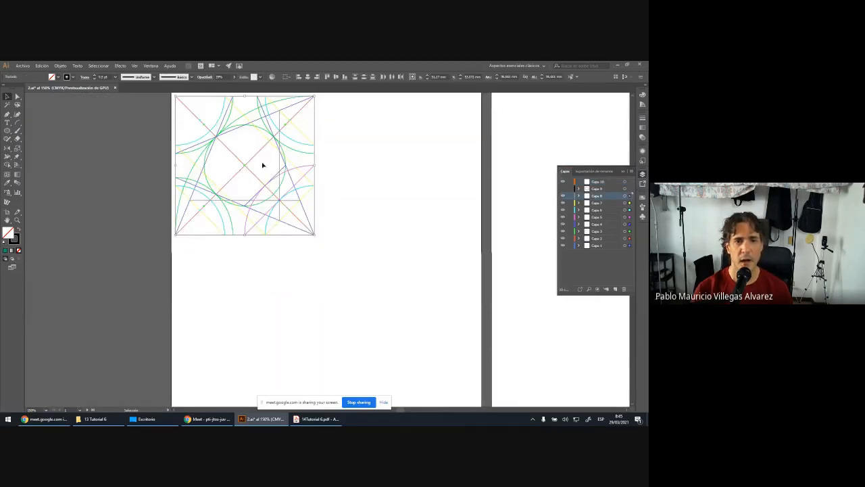
pyautogui.moveTo(280, 166); pyautogui.dragTo(432, 189)
pyautogui.click(396, 280)
pyautogui.scroll(2, 397, 281)
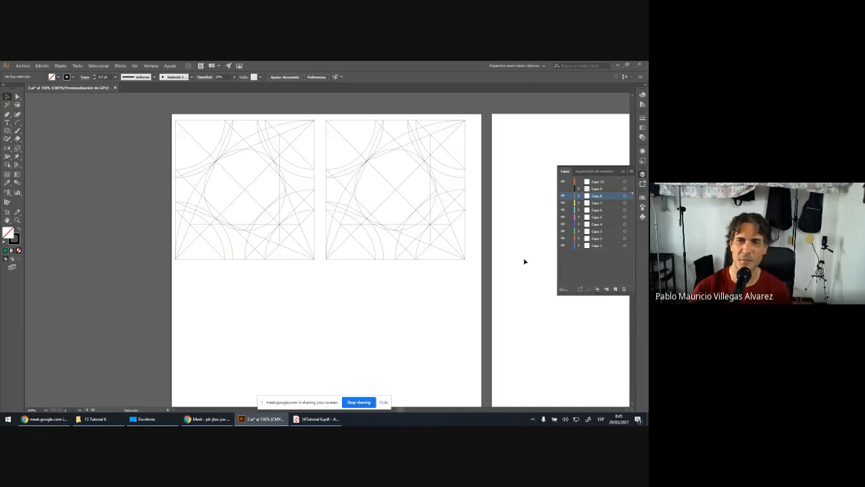
# Save the changes to 2.ai.
pyautogui.scroll(-1, 525, 261)
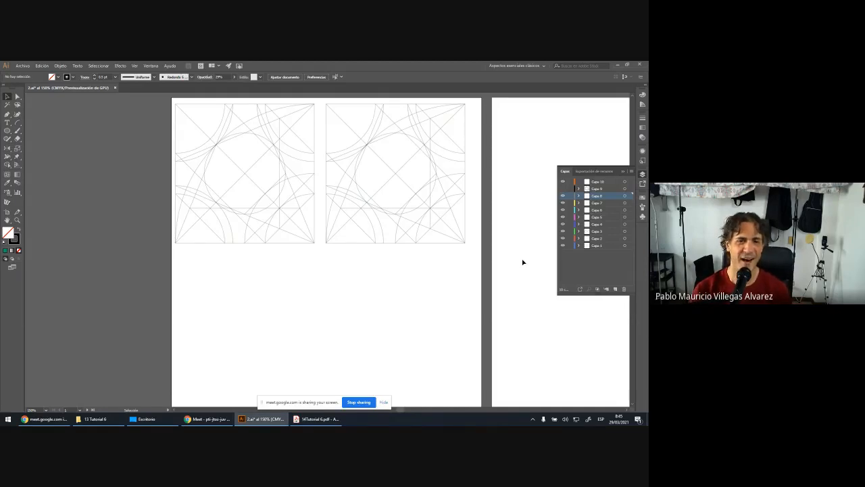
pyautogui.scroll(-1, 513, 266)
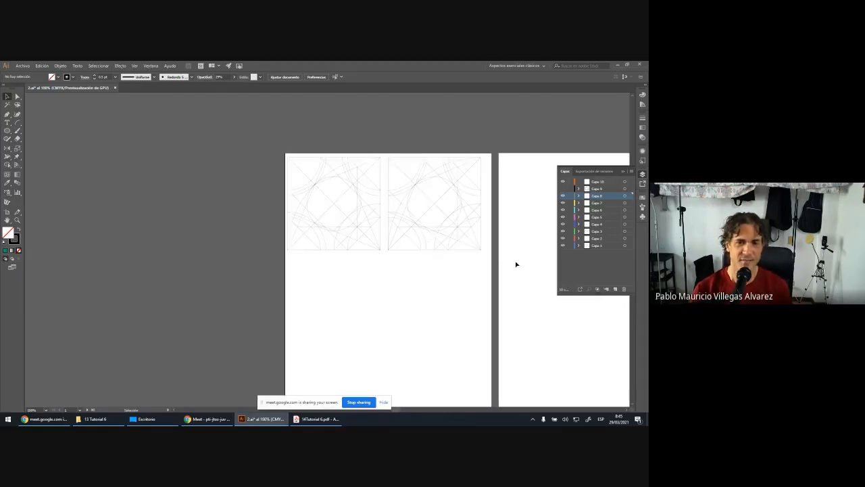
pyautogui.moveTo(525, 261); pyautogui.dragTo(362, 226)
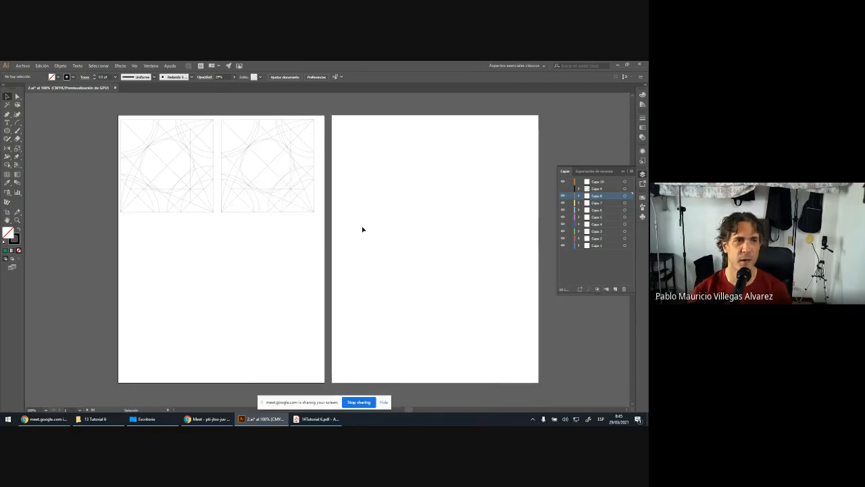
pyautogui.click(22, 65)
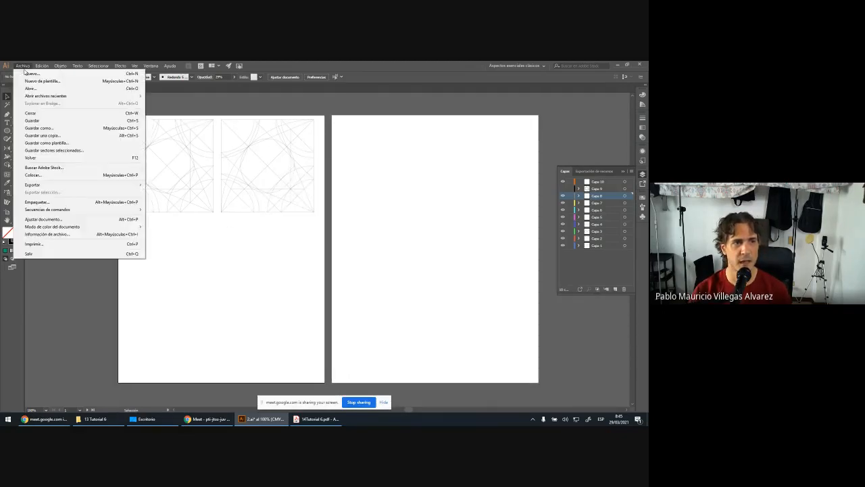
pyautogui.click(31, 121)
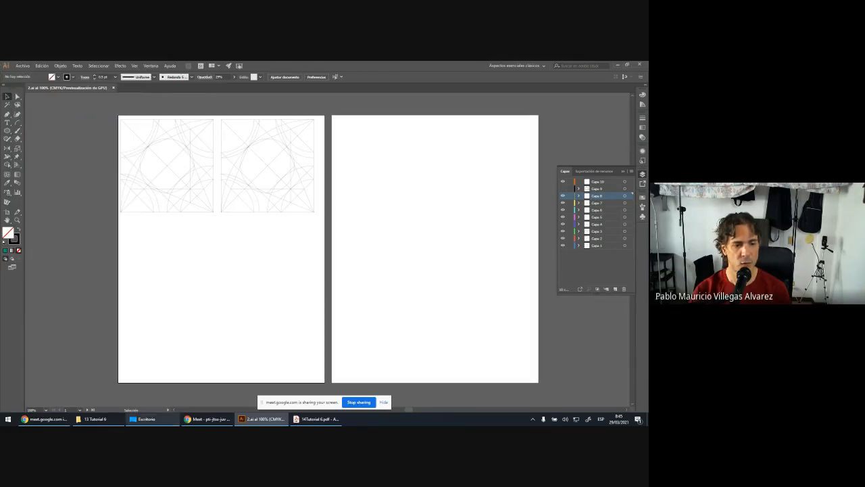
# Check the updated preview of 2.ai in the Desktop folder, and open 1.ai in Illustrator to view its two artboards.
pyautogui.click(143, 419)
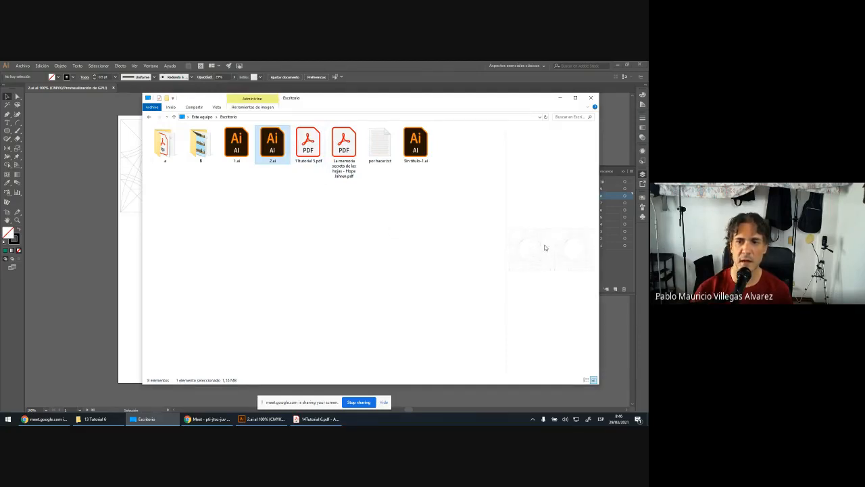
pyautogui.click(243, 144)
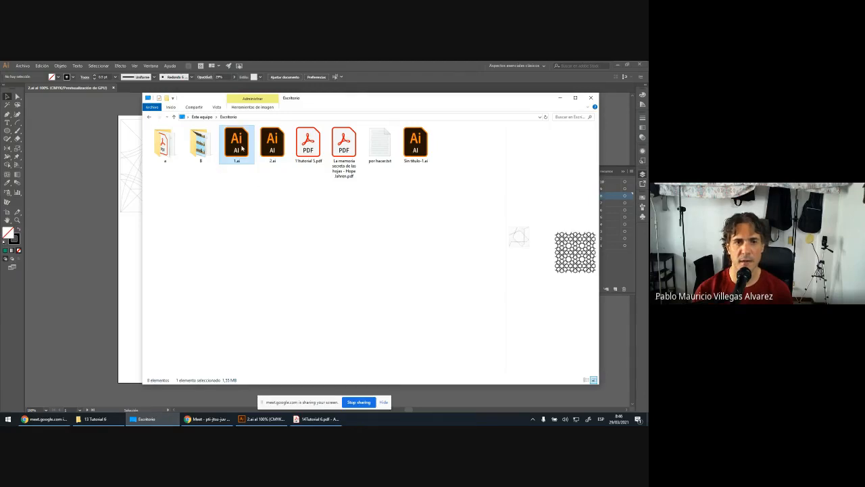
pyautogui.doubleClick(243, 147)
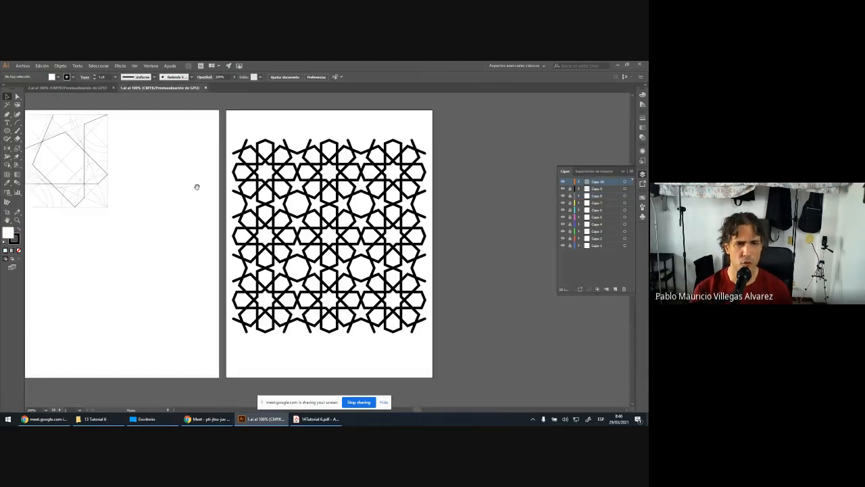
pyautogui.moveTo(196, 186); pyautogui.dragTo(271, 187)
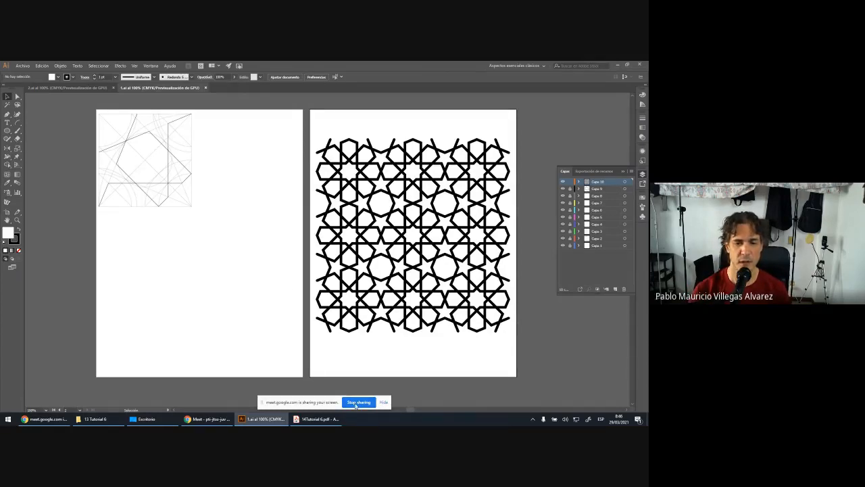
# Stop sharing the screen in the Google Meet call.
pyautogui.click(358, 403)
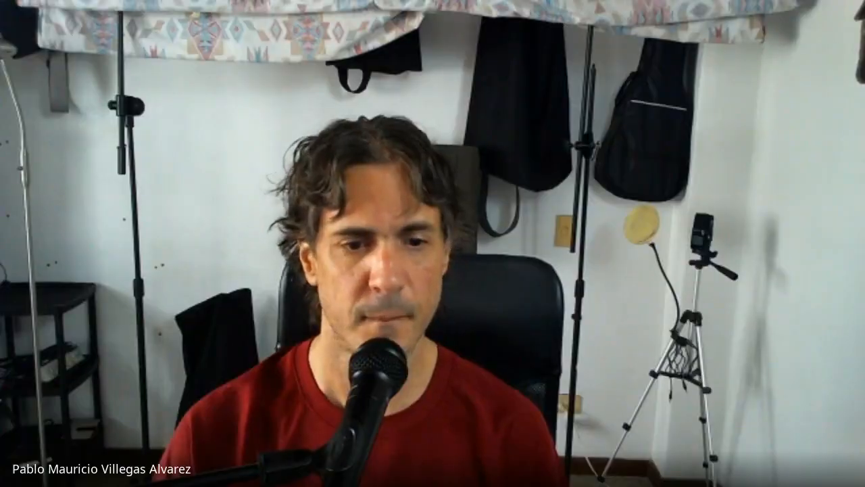